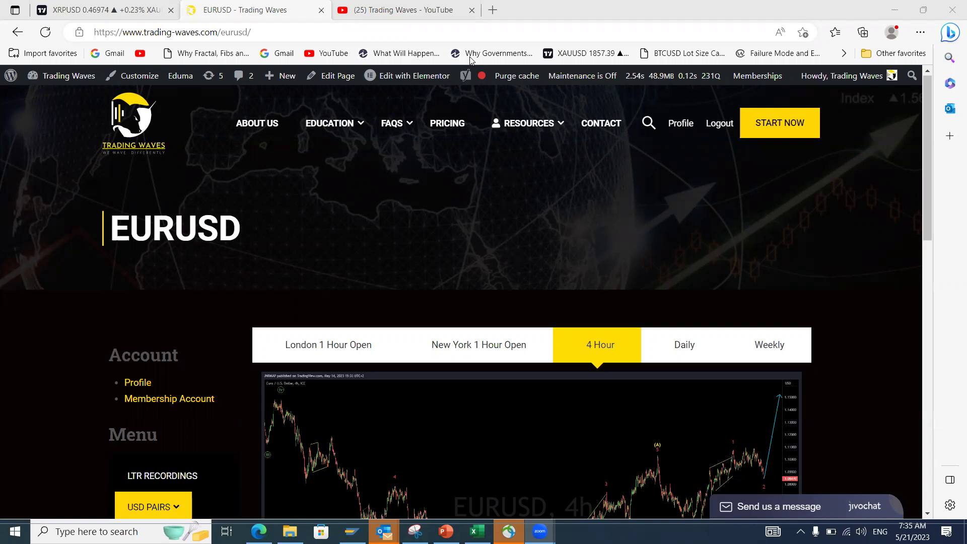
- View the Trading Waves YouTube channel, and open the home page of the Trading Waves website
click(442, 11)
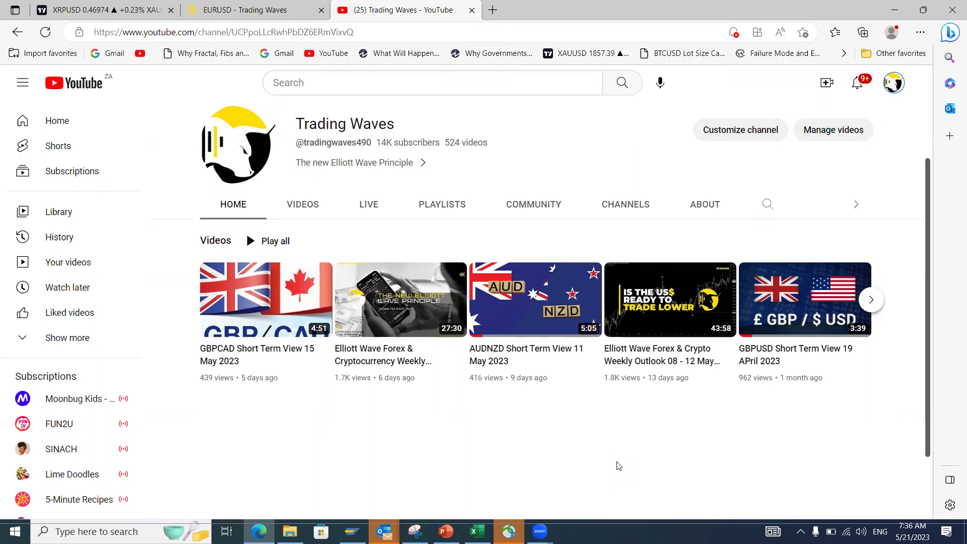
click(229, 11)
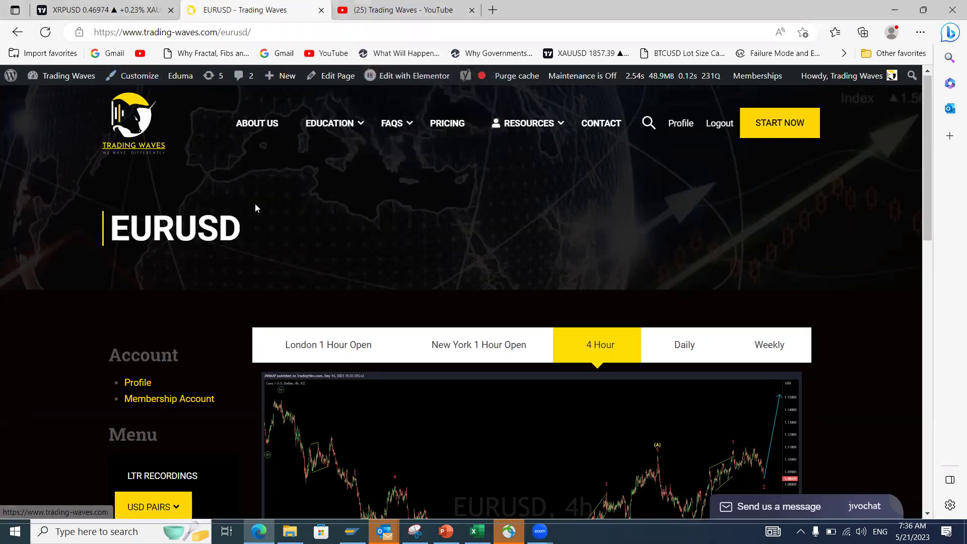
click(136, 121)
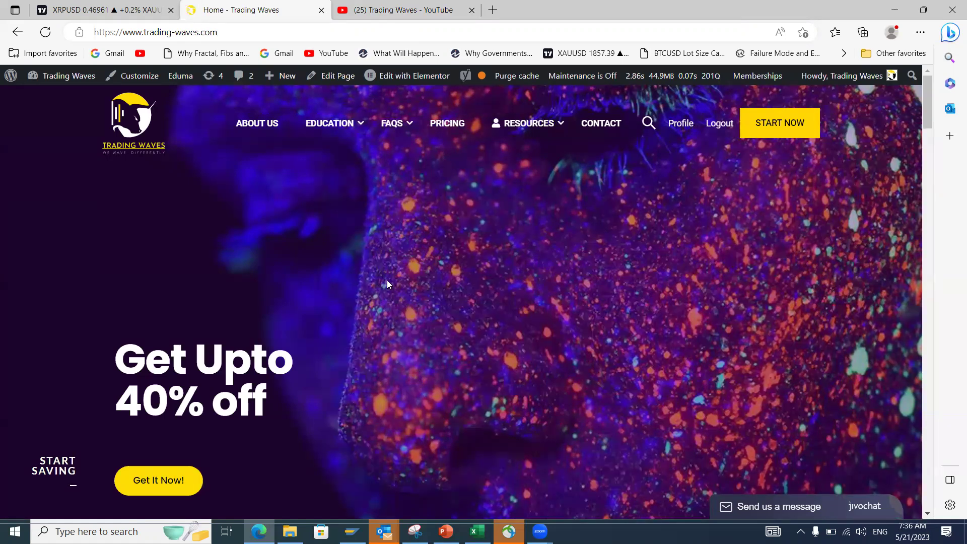
- Open the "Elliott Wave Forex & Cryptocurrency Weekly Outlook 15-19 May 2023" video from the YouTube channel and look over its page
click(428, 10)
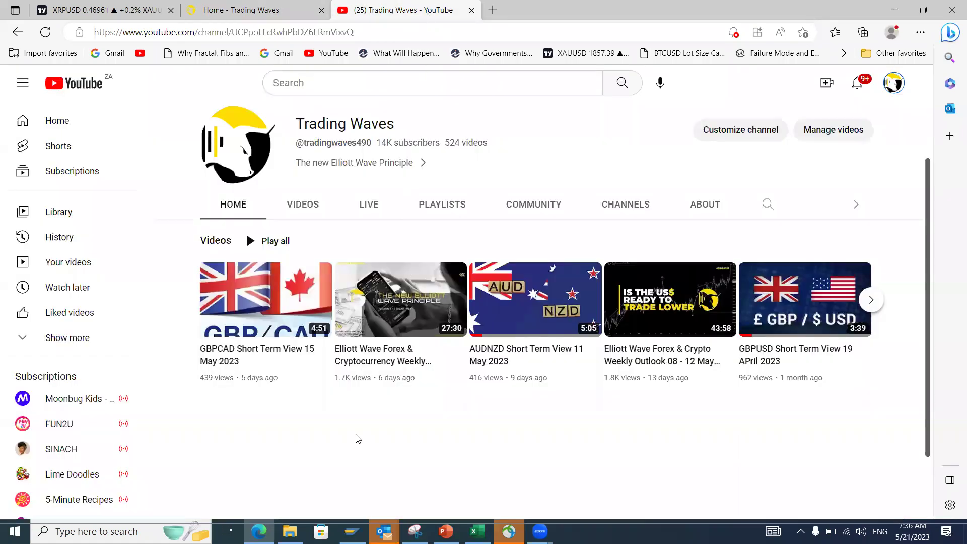
mouse_move(387, 322)
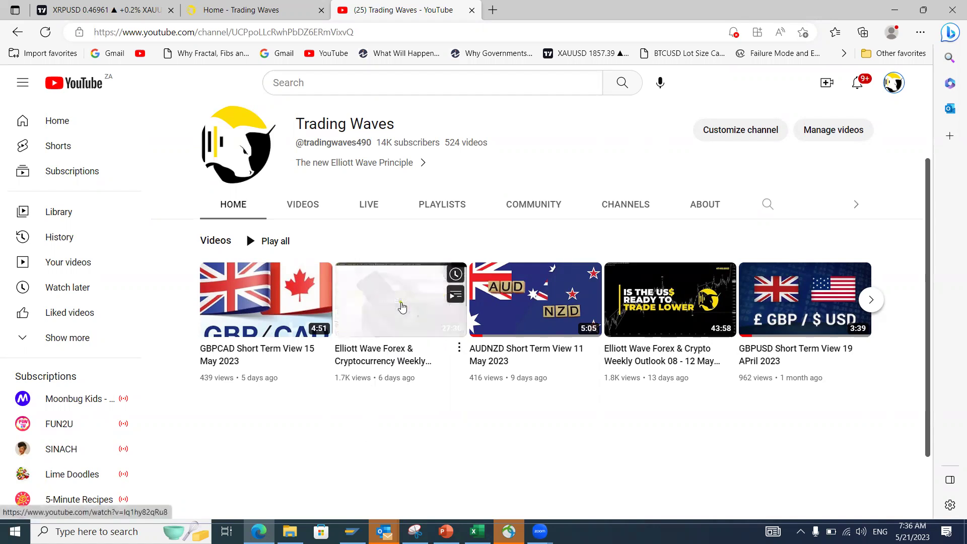
click(401, 306)
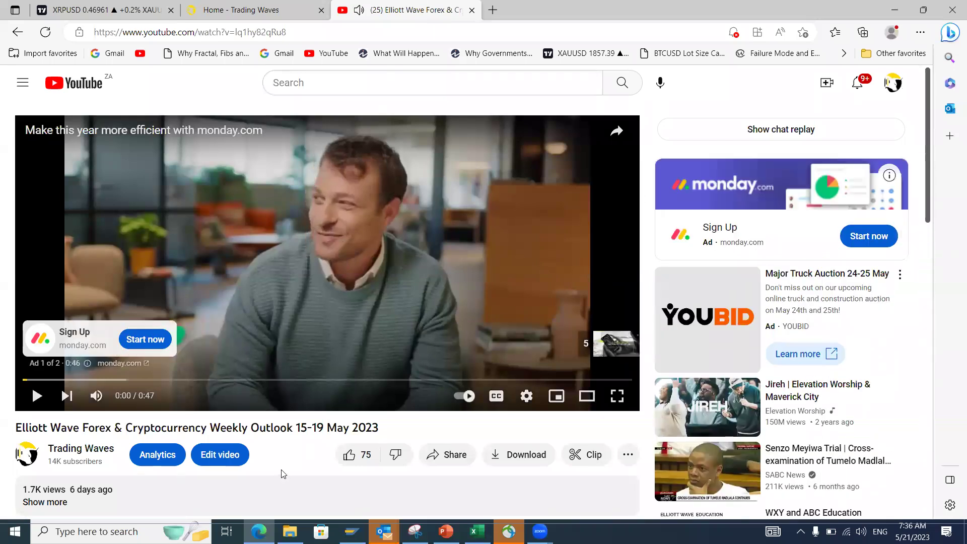
scroll(283, 473, down, 1)
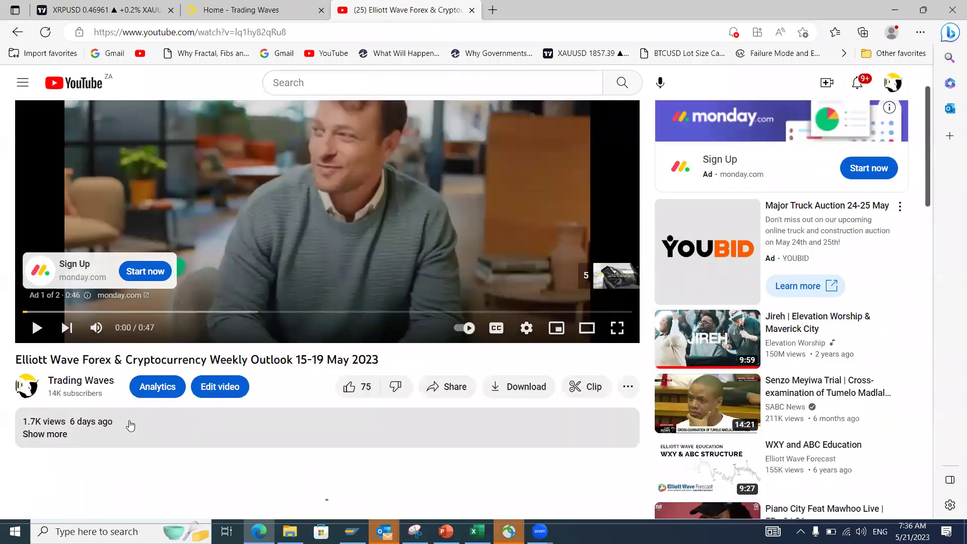
scroll(125, 438, down, 1)
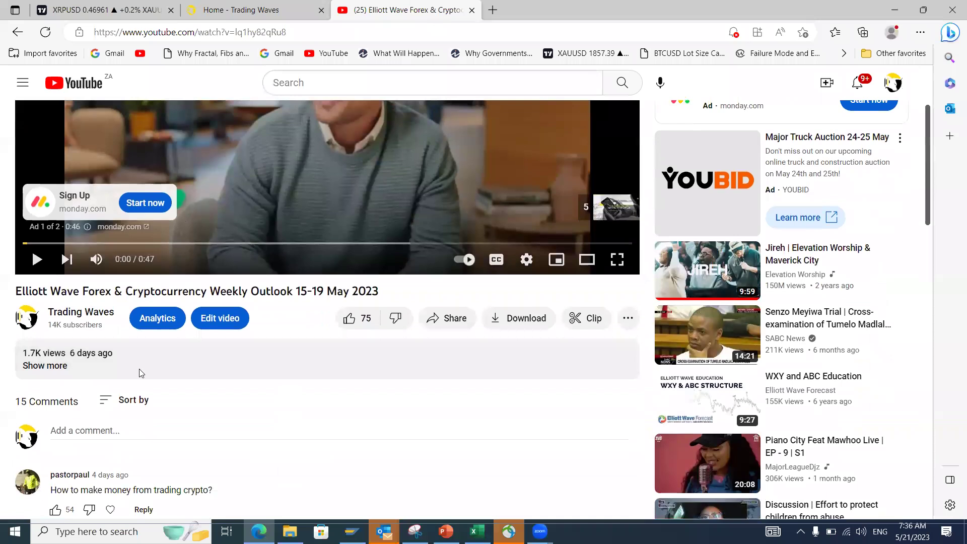
scroll(169, 147, up, 2)
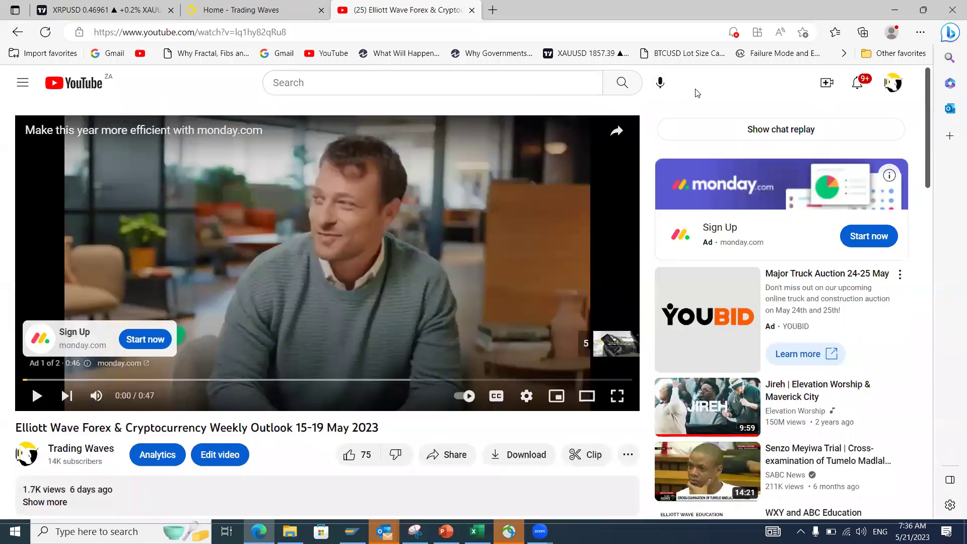
- Return to the channel, open the "Weekly Outlook 08 - 12 May 2023" video and show its full description
click(18, 32)
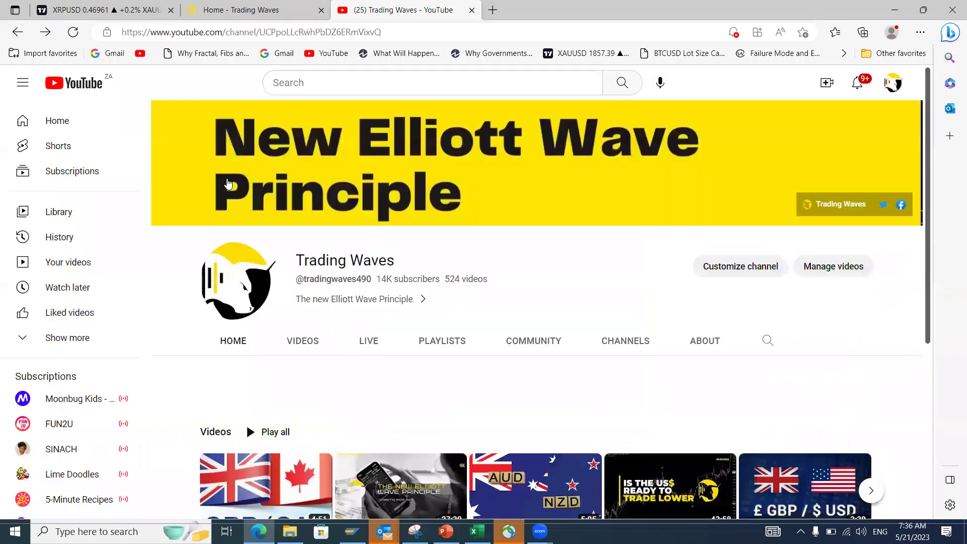
scroll(455, 376, down, 1)
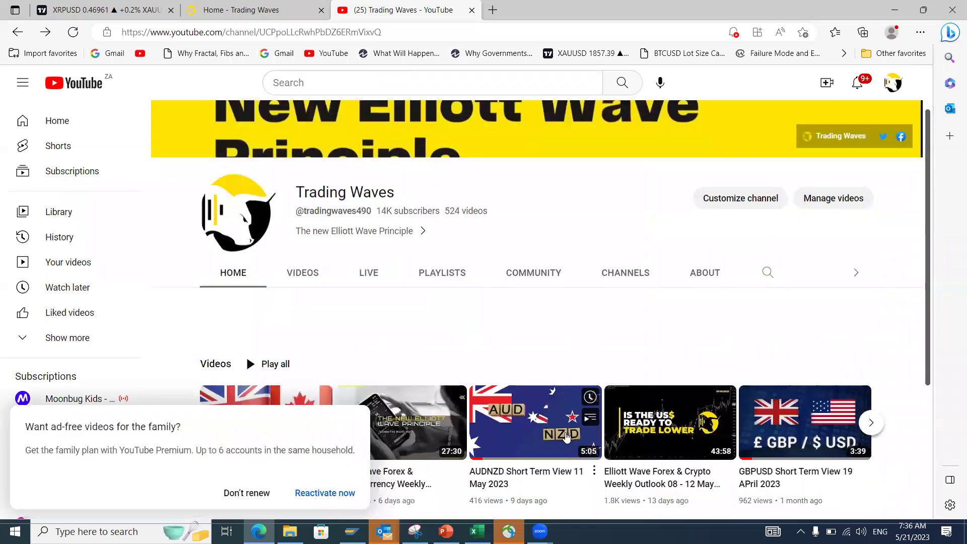
click(677, 422)
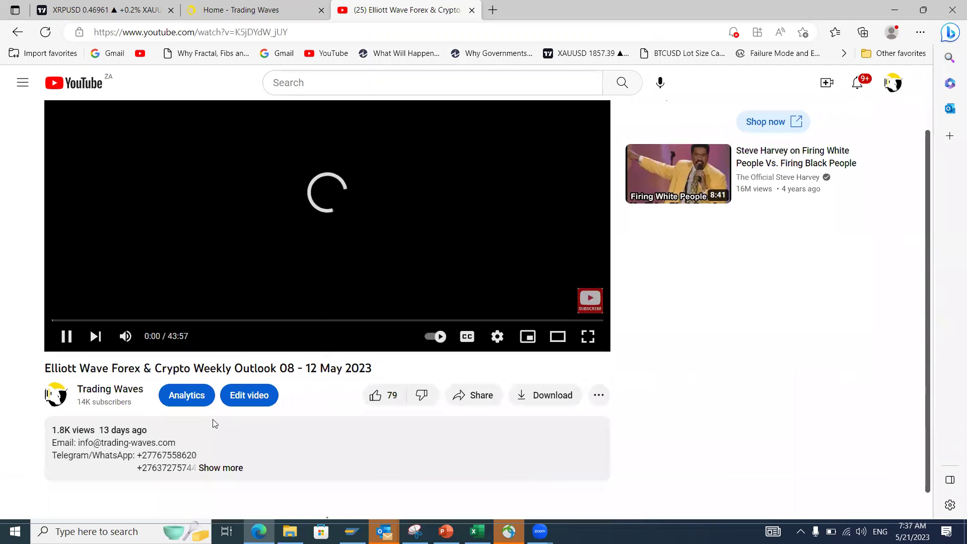
click(217, 468)
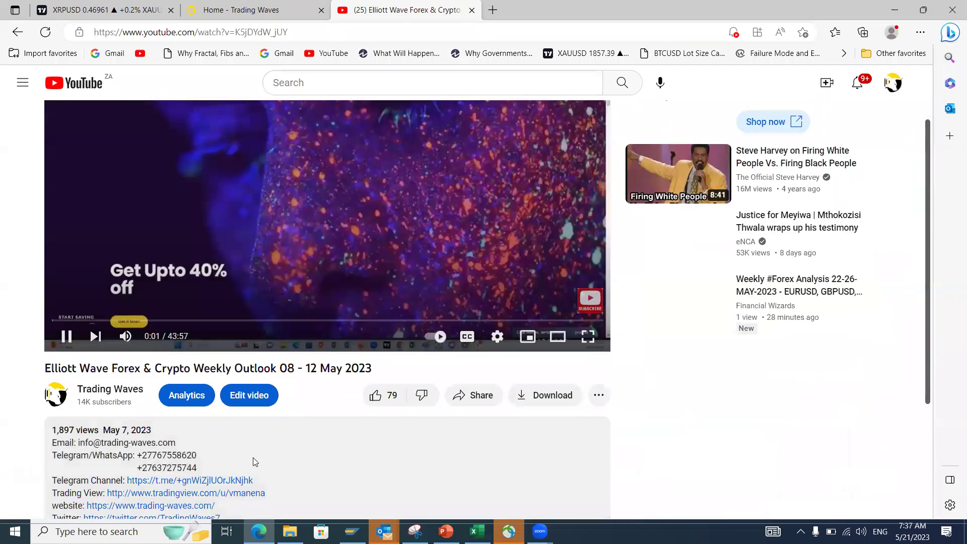
scroll(253, 457, down, 1)
scroll(258, 453, down, 2)
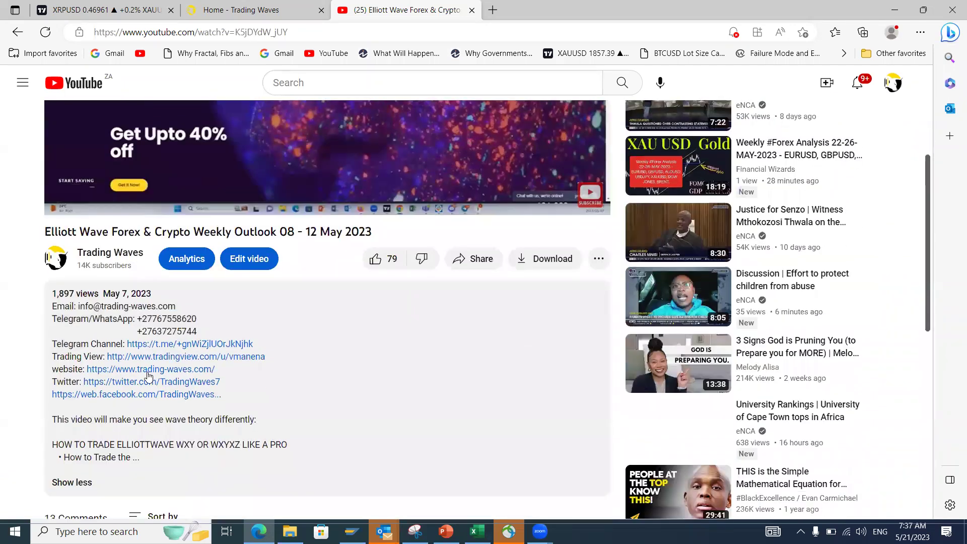
- Pause the video and bring the contact links in its description back into view
scroll(371, 308, up, 3)
click(370, 308)
scroll(275, 448, down, 3)
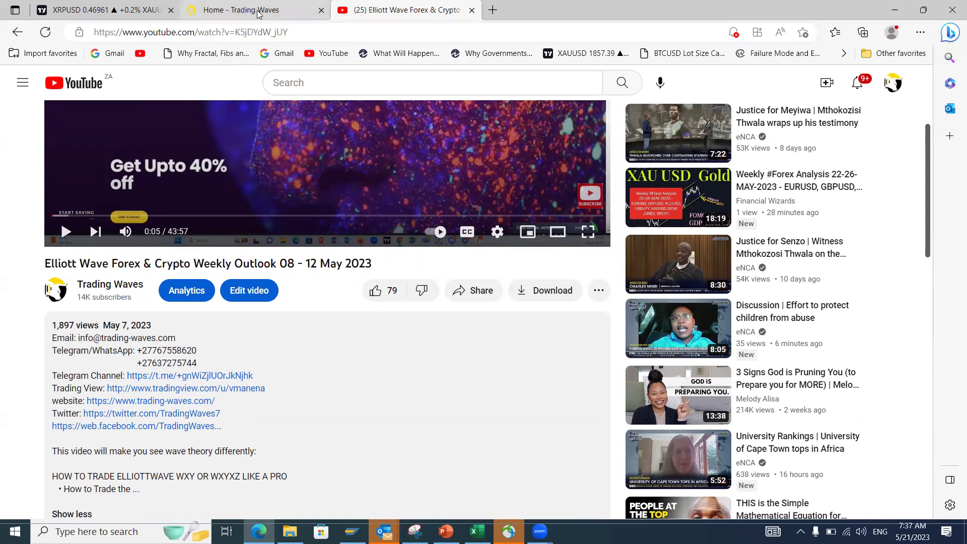
- Switch to the TradingView chart, load EURUSD from the watchlist and show its daily price history back to late 2019
mouse_move(256, 15)
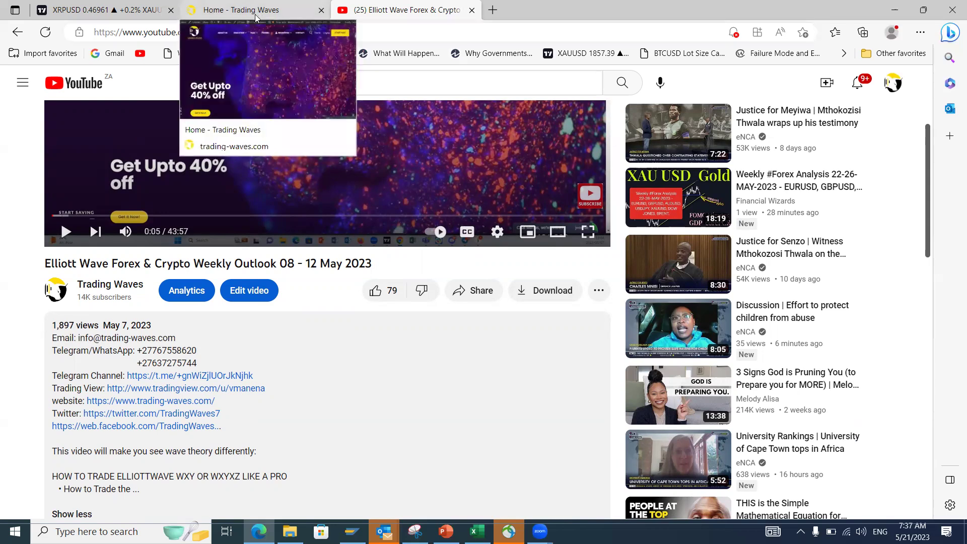
click(87, 11)
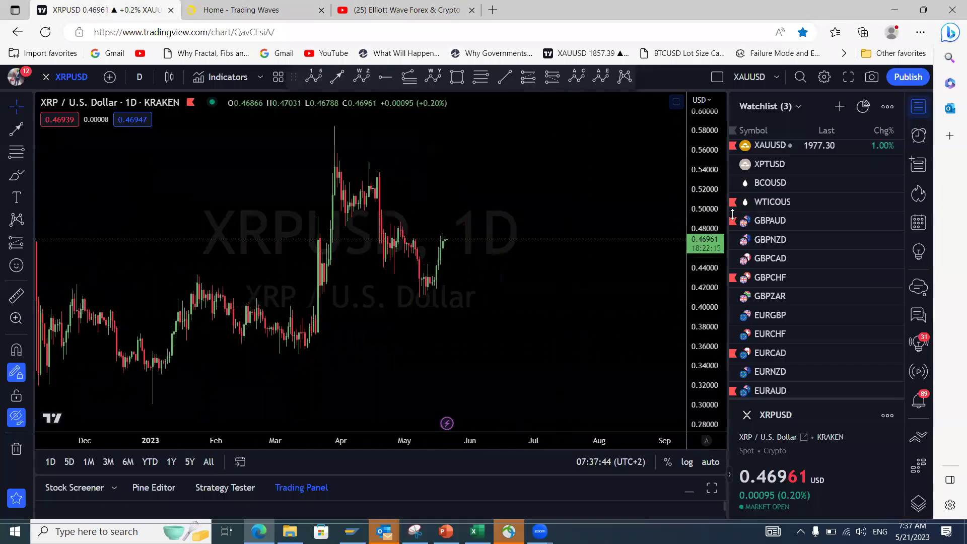
scroll(775, 191, up, 6)
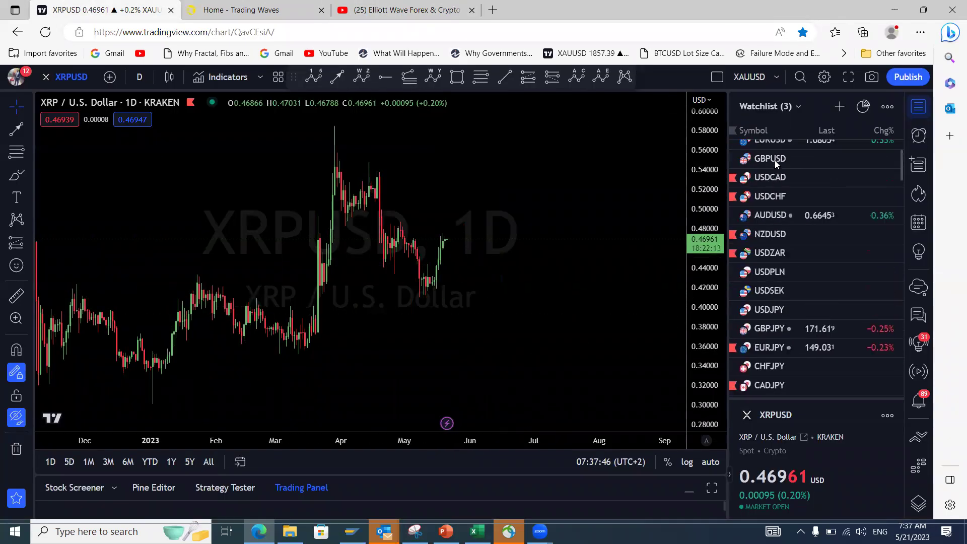
scroll(775, 163, up, 2)
click(770, 175)
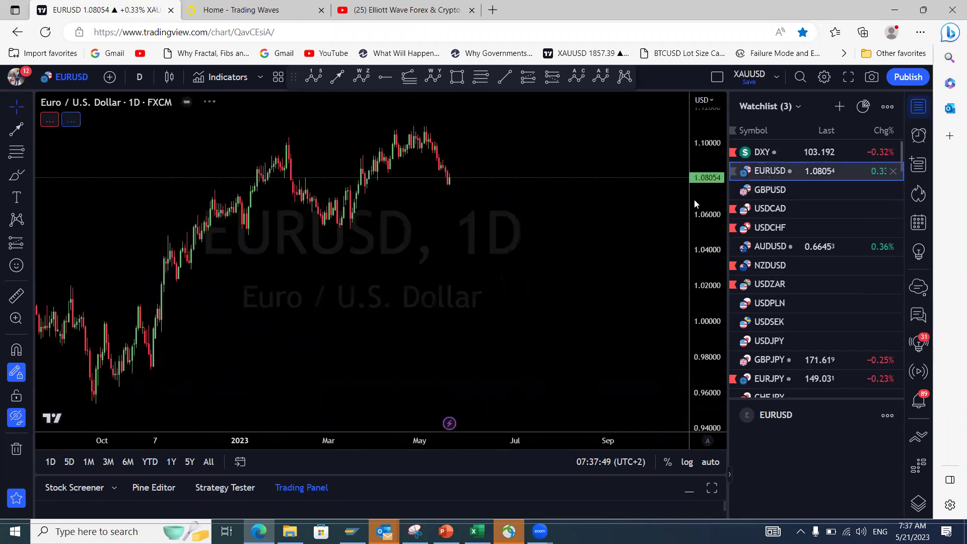
scroll(389, 201, down, 5)
scroll(564, 292, down, 3)
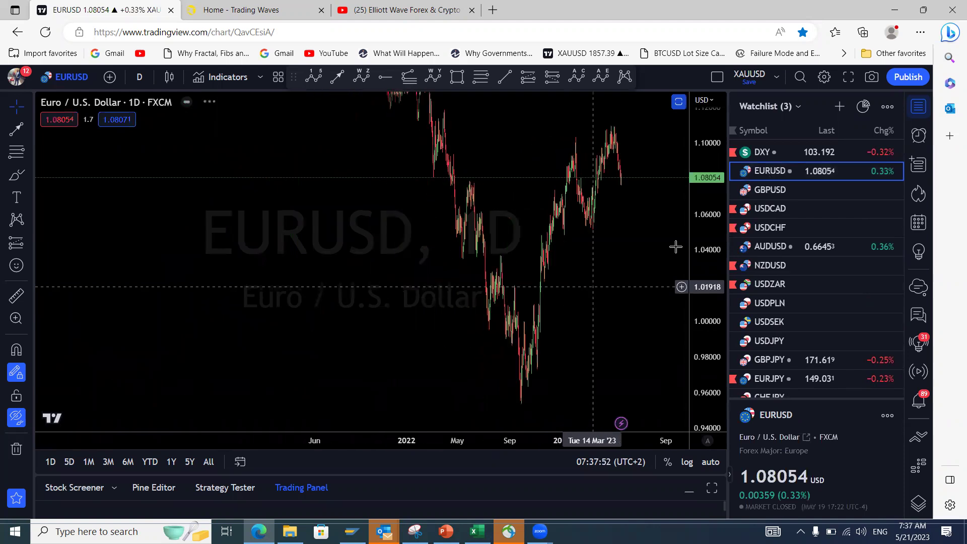
drag(536, 388, 520, 320)
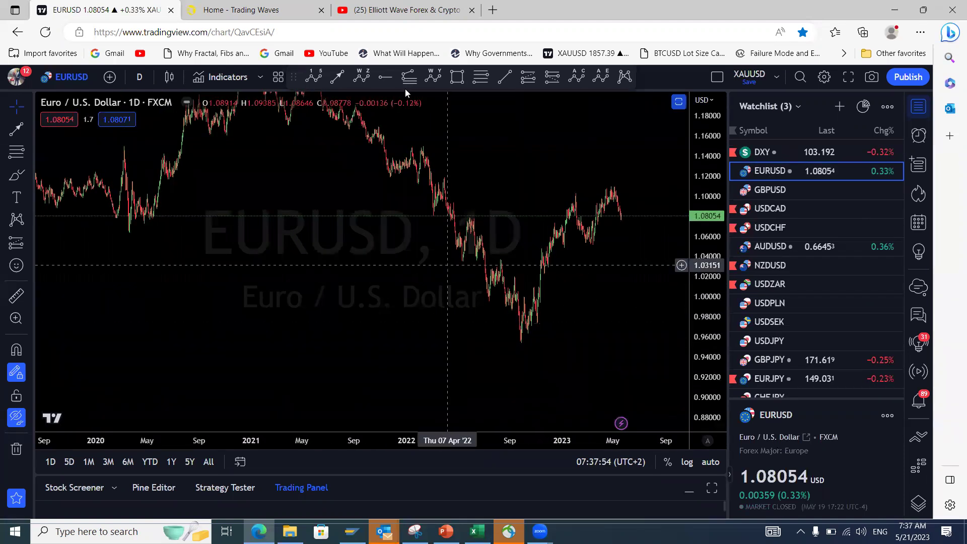
- Open the Instruments page of the Trading Waves website and review the listed group pairs
click(280, 15)
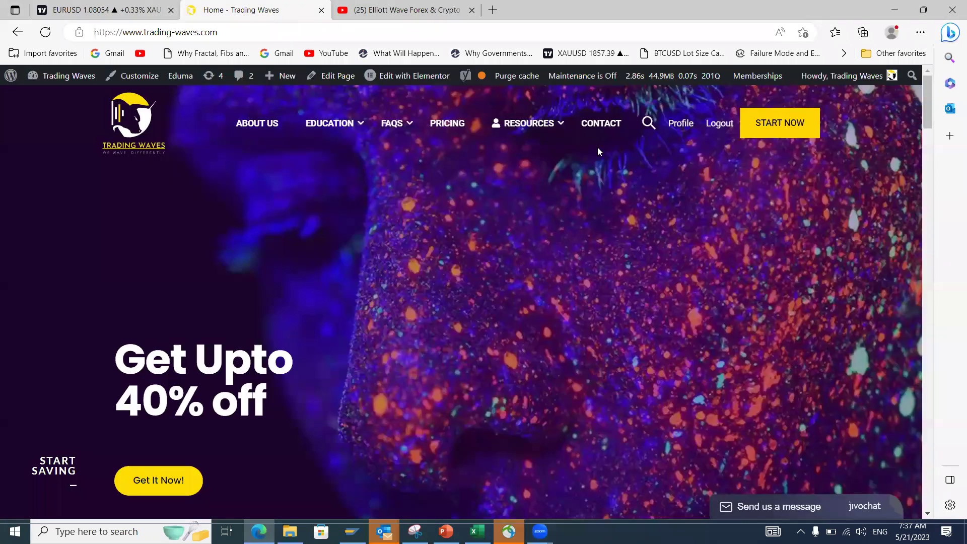
mouse_move(599, 149)
click(361, 221)
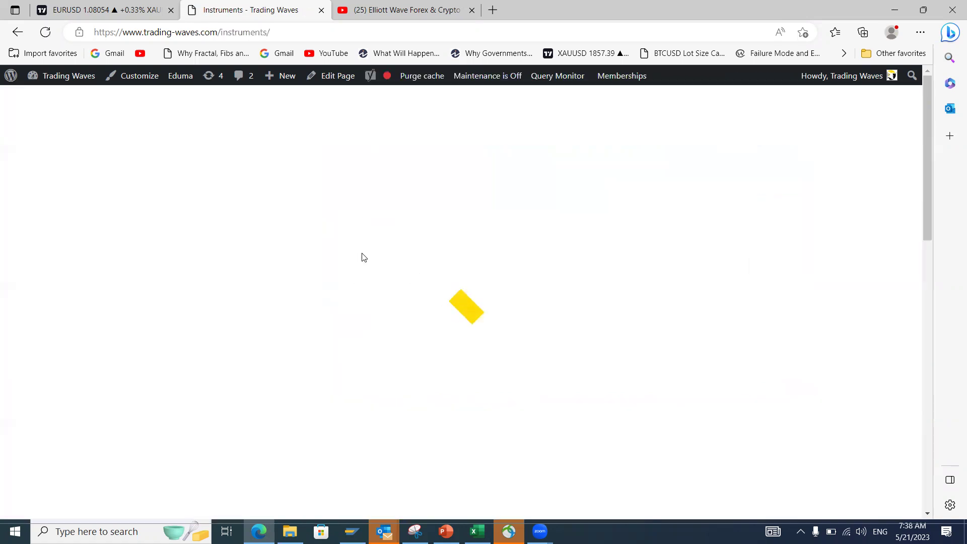
scroll(377, 318, down, 3)
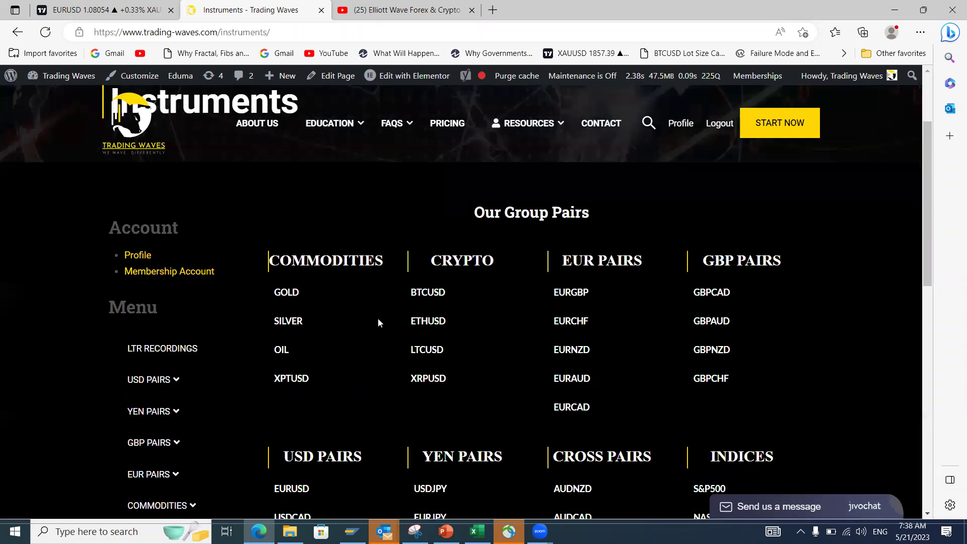
scroll(378, 322, down, 2)
scroll(233, 357, down, 2)
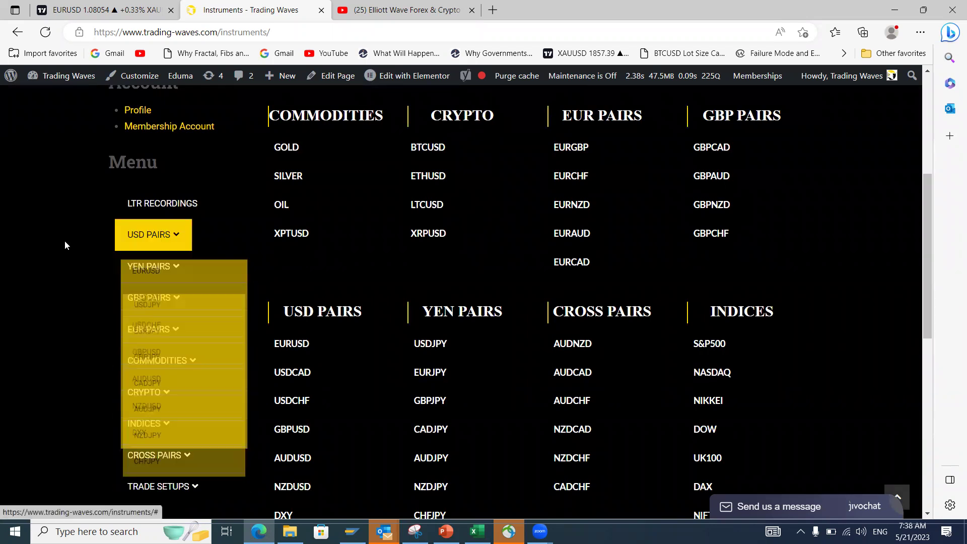
- Open the site's EURUSD page and trace wave (B)'s rise, pullback and projected rally in yellow on the London 1 Hour Open chart
mouse_move(171, 238)
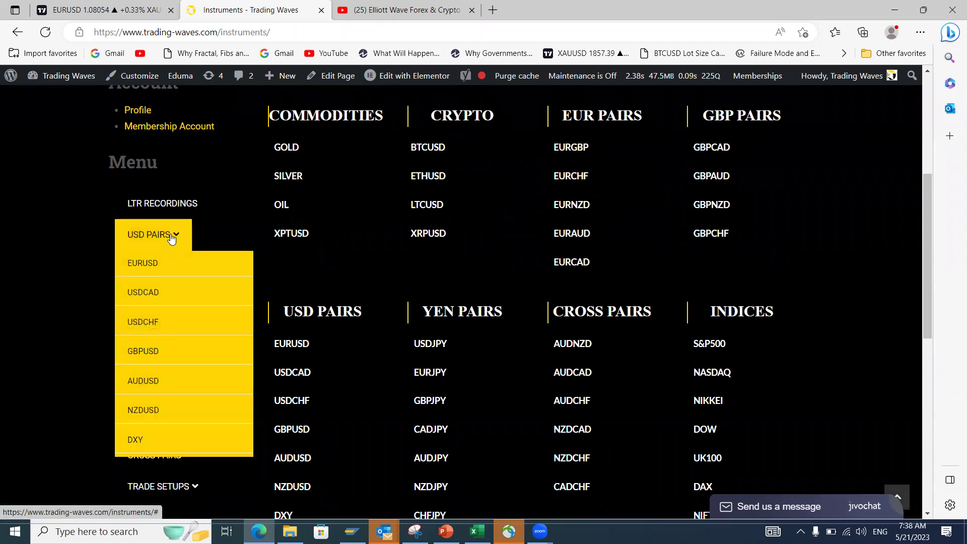
click(153, 268)
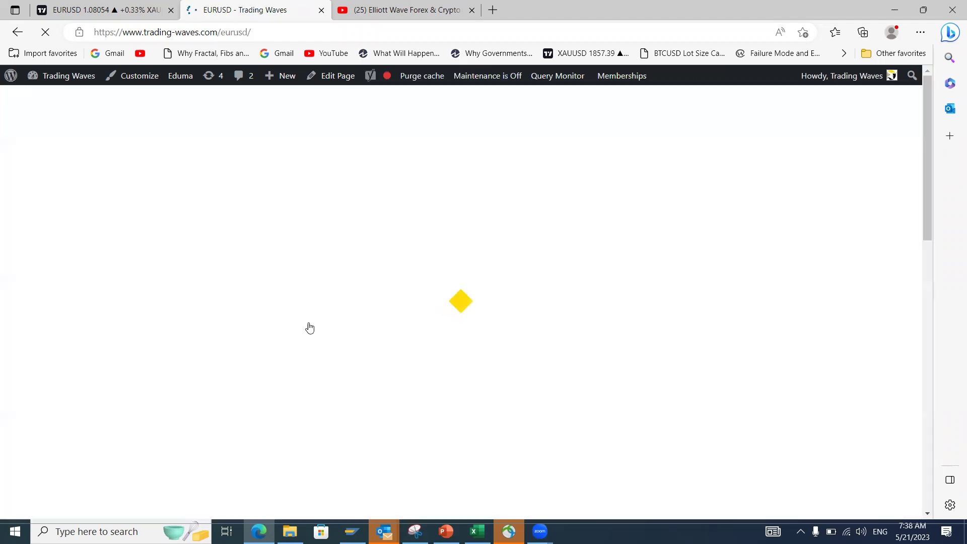
scroll(465, 242, down, 3)
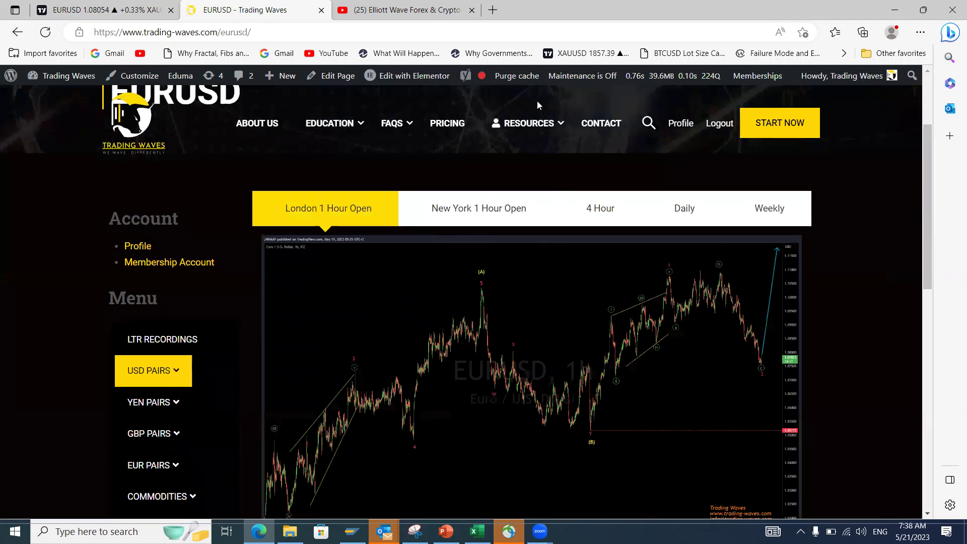
mouse_move(595, 429)
mouse_down()
mouse_move(689, 296)
mouse_move(723, 274)
mouse_move(789, 315)
mouse_move(849, 224)
mouse_up()
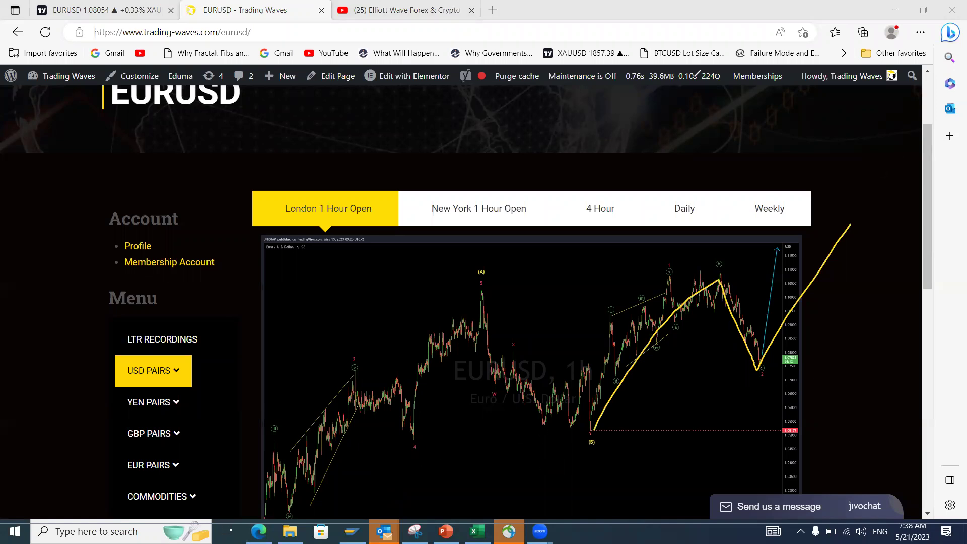
- Show the Daily EURUSD analysis and open its chart image at full size
click(682, 208)
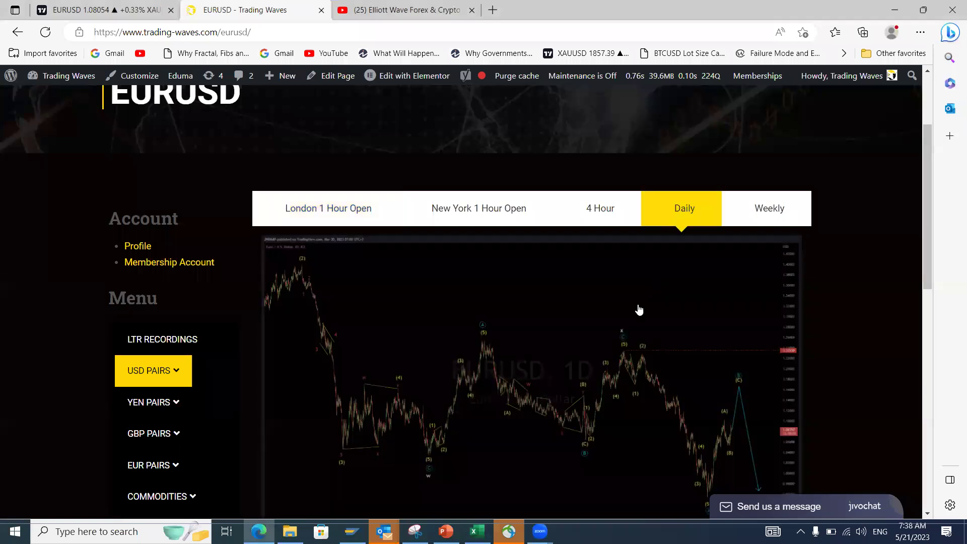
click(447, 296)
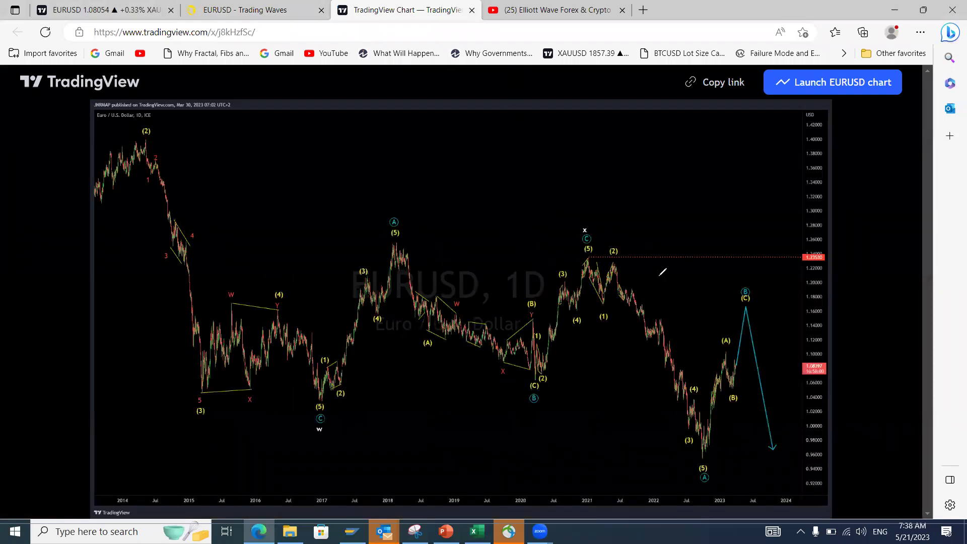
- Sketch the price path in red from the late-2022 low up to (A), sideways through (B) and up toward (C)
mouse_move(702, 458)
mouse_down()
mouse_move(735, 342)
mouse_move(737, 385)
mouse_move(759, 303)
mouse_move(747, 312)
mouse_up()
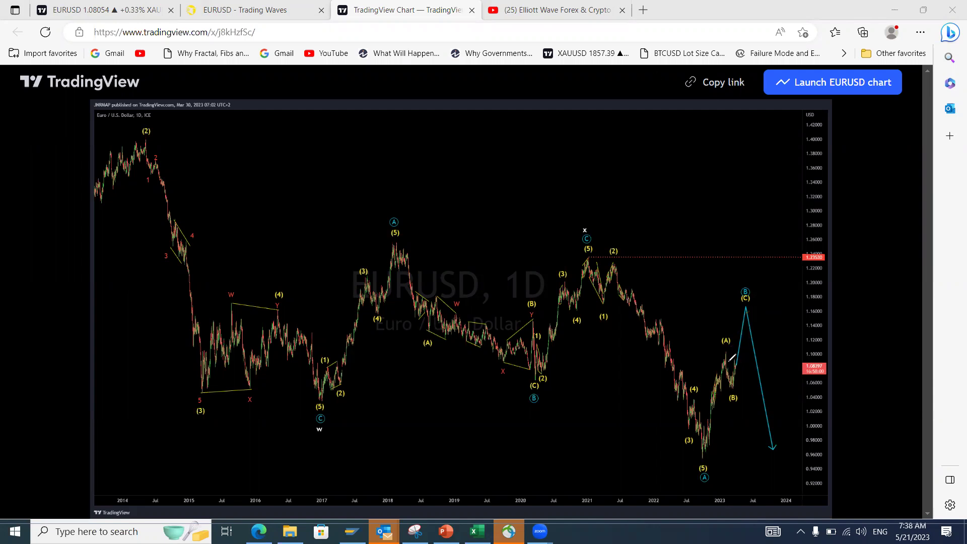
drag(725, 365, 734, 393)
mouse_move(735, 390)
mouse_down()
mouse_move(748, 349)
mouse_move(753, 391)
mouse_move(768, 307)
mouse_up()
drag(692, 451, 721, 354)
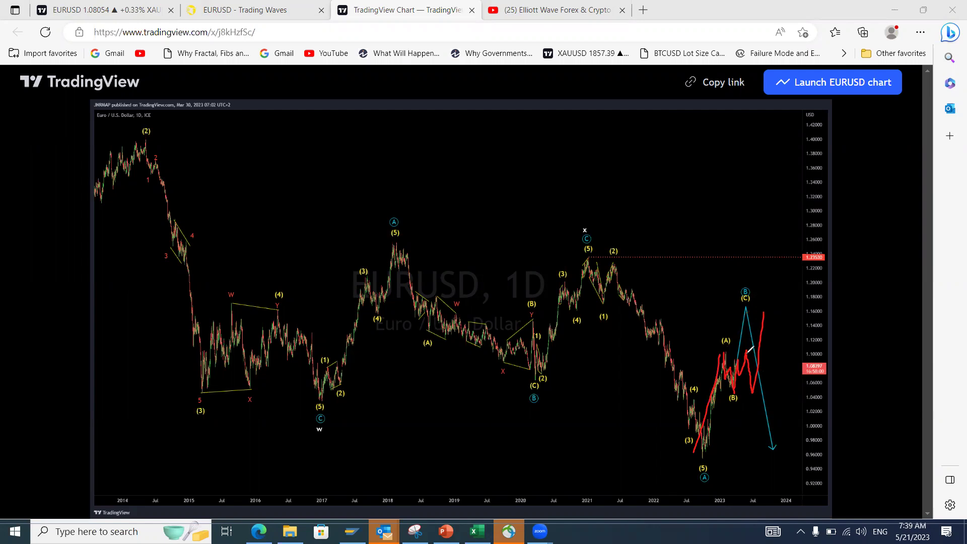
- Annotate the red path in yellow with lines at the correction's highs and lows, a letter B and a mark at the projected top
drag(749, 354, 751, 362)
drag(761, 393, 734, 397)
drag(729, 352, 745, 349)
drag(751, 400, 757, 406)
mouse_move(772, 295)
mouse_down()
mouse_move(763, 298)
mouse_move(779, 302)
mouse_up()
- Switch to the live daily EURUSD chart and sketch in yellow a labelled A-B-C path from the late-2022 low to about 1.17
click(81, 10)
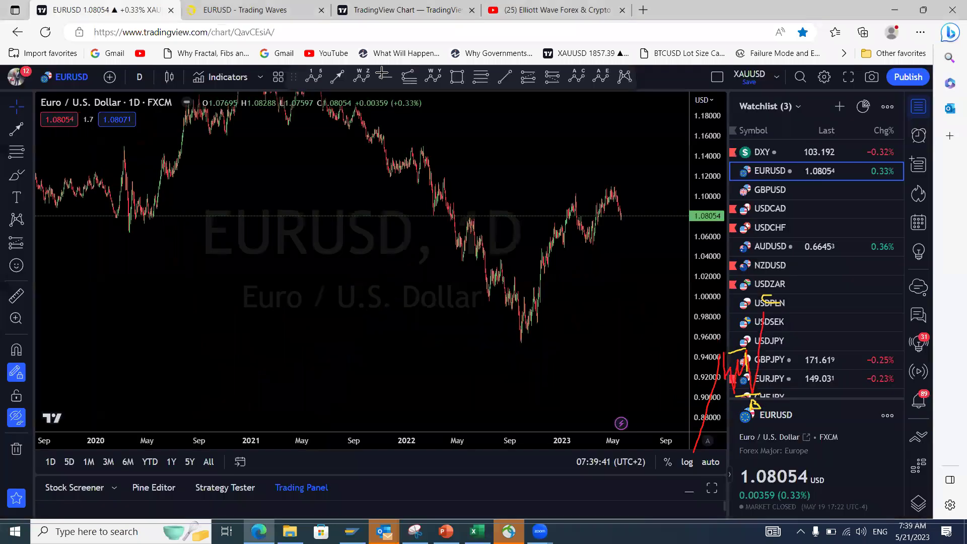
scroll(545, 321, up, 3)
drag(599, 281, 493, 328)
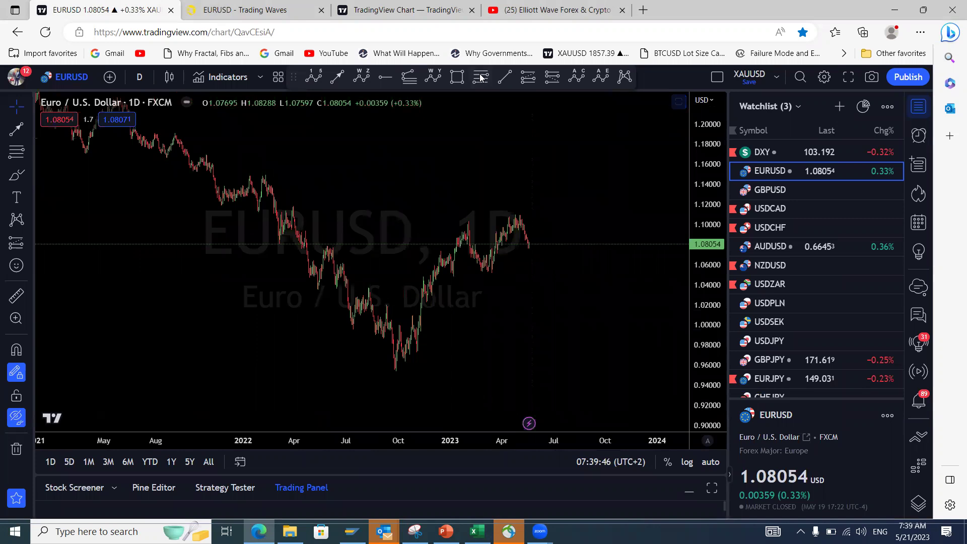
mouse_move(403, 370)
mouse_down()
mouse_move(455, 225)
mouse_move(466, 221)
mouse_move(486, 278)
mouse_move(549, 156)
mouse_up()
mouse_move(456, 208)
mouse_down()
mouse_move(459, 195)
mouse_move(465, 219)
mouse_move(467, 206)
mouse_up()
mouse_move(485, 297)
mouse_down()
mouse_move(492, 287)
mouse_move(484, 302)
mouse_up()
mouse_move(564, 130)
mouse_down()
mouse_move(552, 140)
mouse_move(564, 143)
mouse_up()
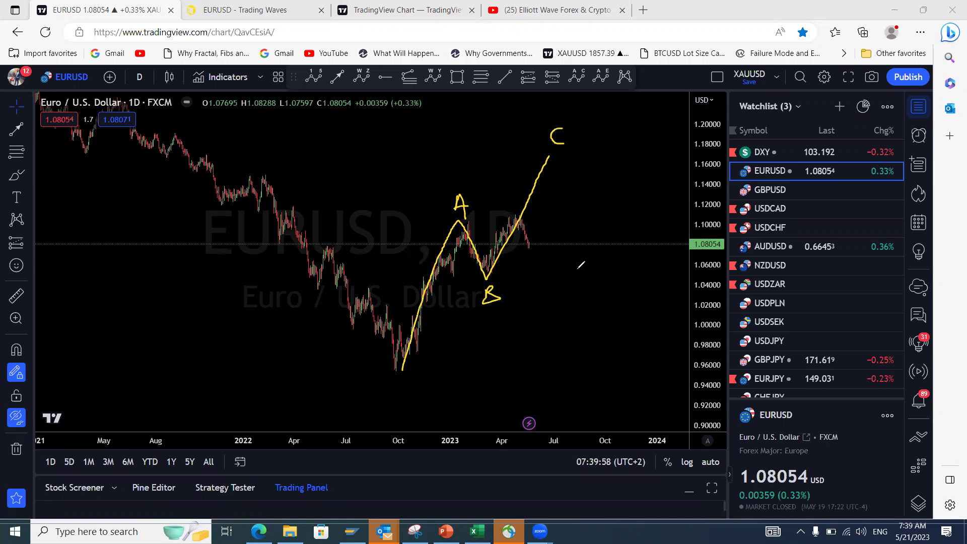
- Sketch in red the zigzag swings from A down to B, up to the spring 2023 high and back down to about 1.04
mouse_move(471, 217)
mouse_down()
mouse_move(485, 278)
mouse_move(524, 211)
mouse_move(546, 283)
mouse_up()
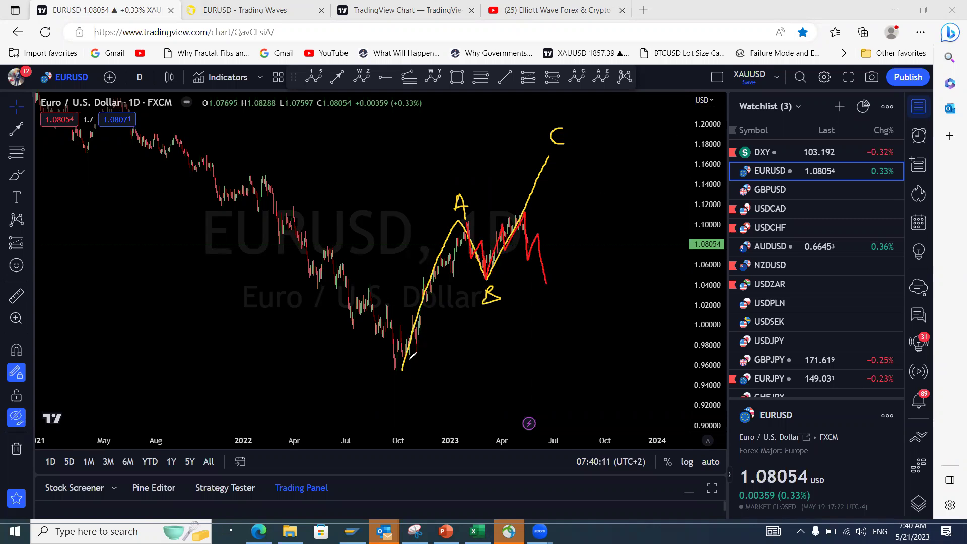
drag(401, 375, 456, 227)
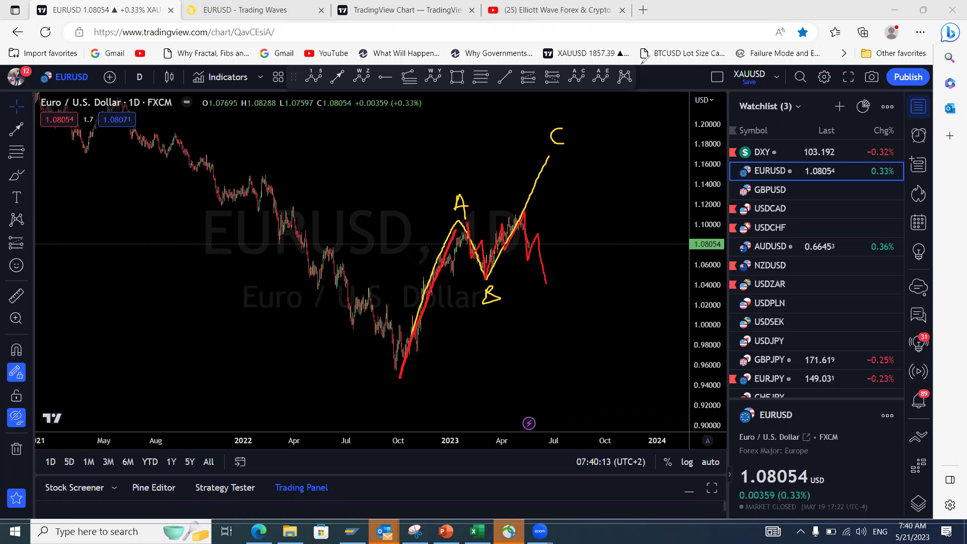
key(ctrl+z)
drag(550, 277, 603, 131)
key(ctrl+z)
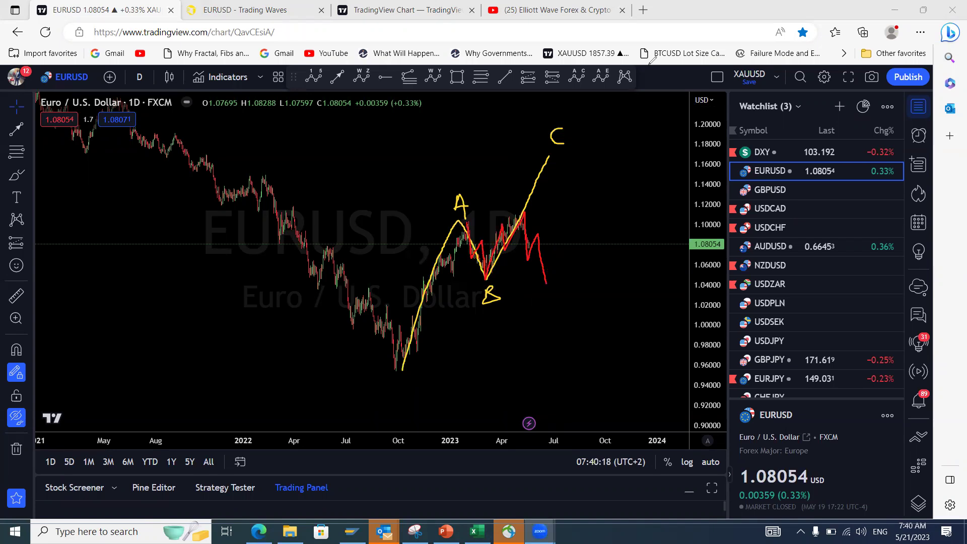
- Clear the drawings and redraw the yellow path from the late-2022 low, labelling its turning points A, B and C
key(Escape)
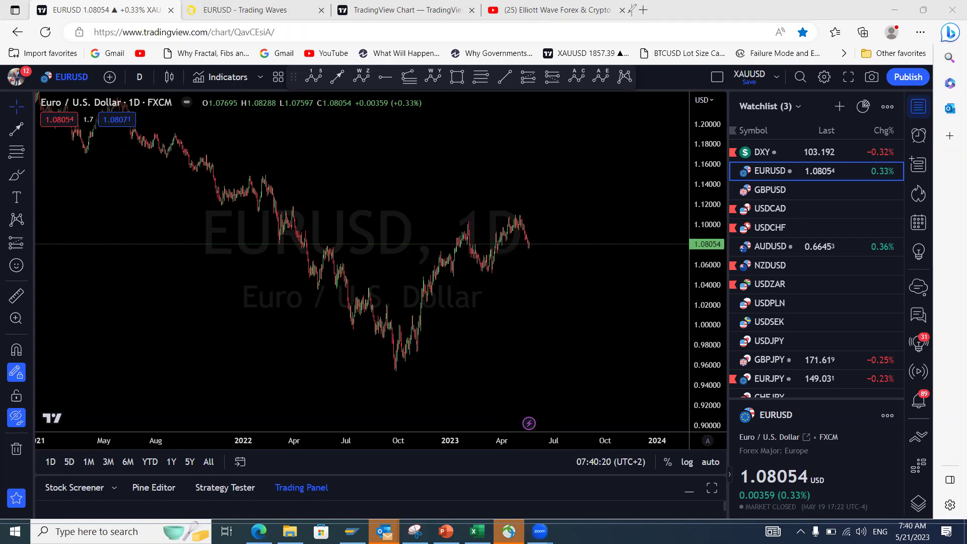
mouse_move(400, 380)
mouse_down()
mouse_move(469, 213)
mouse_move(490, 266)
mouse_move(531, 147)
mouse_up()
drag(458, 185, 467, 201)
drag(459, 196, 465, 195)
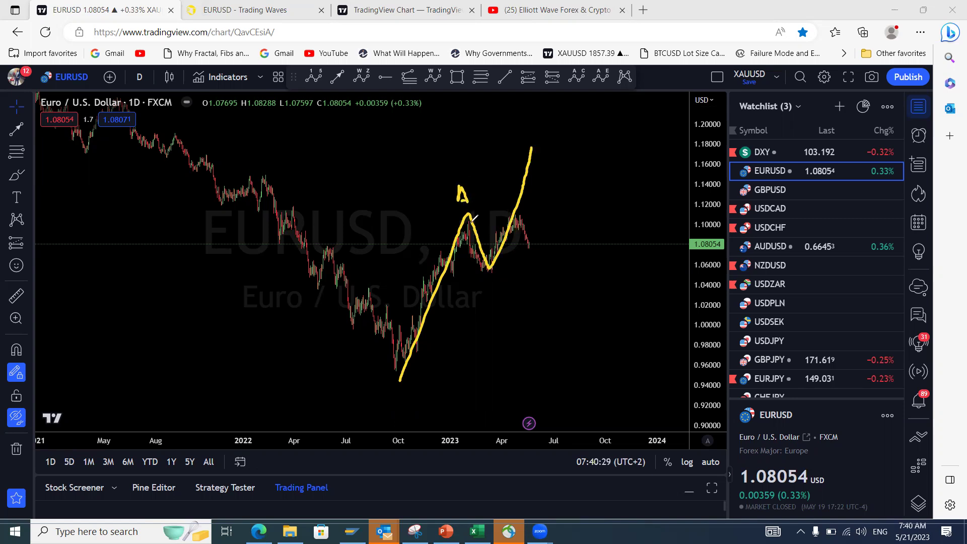
drag(491, 277, 495, 291)
drag(542, 119, 554, 134)
mouse_move(473, 211)
mouse_down()
mouse_move(473, 255)
mouse_move(478, 232)
mouse_move(486, 271)
mouse_move(515, 155)
mouse_up()
key(ctrl+z)
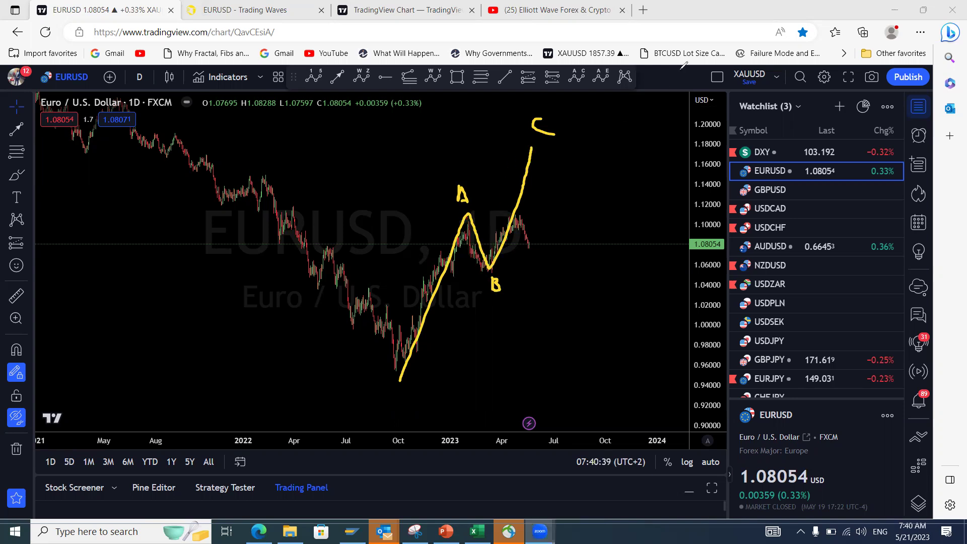
- Draw a red W-X correction with lines at its highs and low, and add a yellow rally from a second B up to C
mouse_move(464, 213)
mouse_down()
mouse_move(492, 276)
mouse_move(502, 230)
mouse_move(510, 246)
mouse_move(531, 207)
mouse_move(530, 243)
mouse_move(540, 234)
mouse_move(548, 276)
mouse_up()
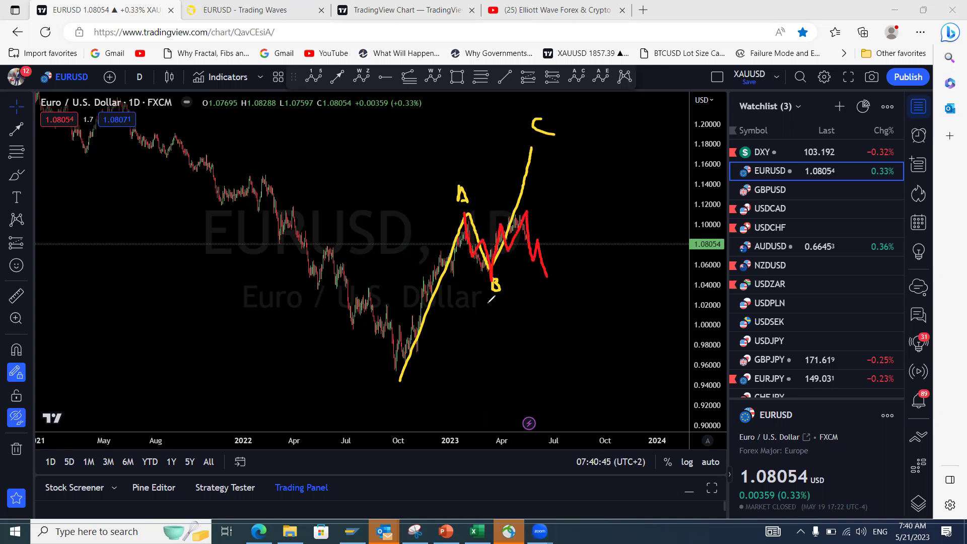
mouse_move(490, 301)
mouse_down()
mouse_move(505, 312)
mouse_move(508, 297)
mouse_up()
drag(537, 180, 543, 200)
drag(574, 271, 491, 270)
drag(470, 211, 541, 218)
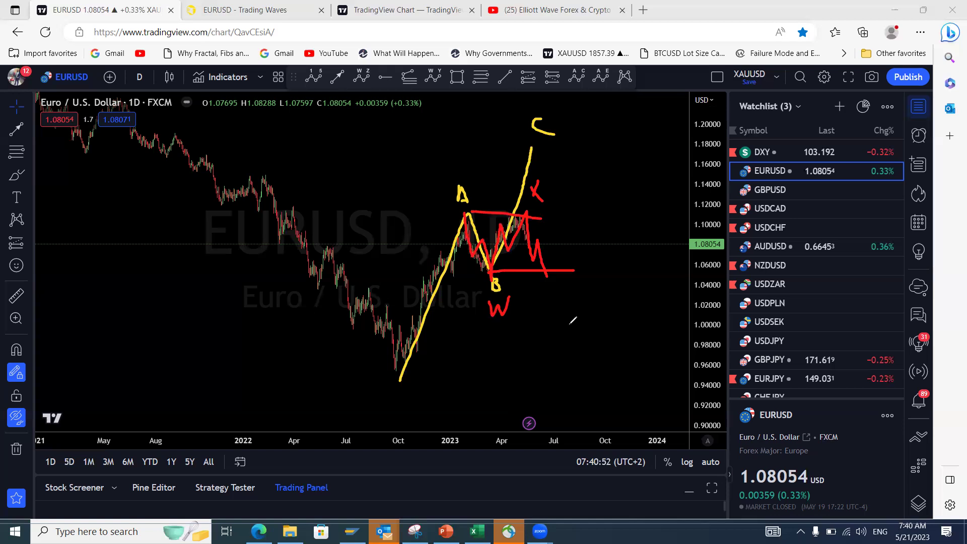
mouse_move(546, 291)
mouse_down()
mouse_move(551, 304)
mouse_move(589, 120)
mouse_move(634, 133)
mouse_up()
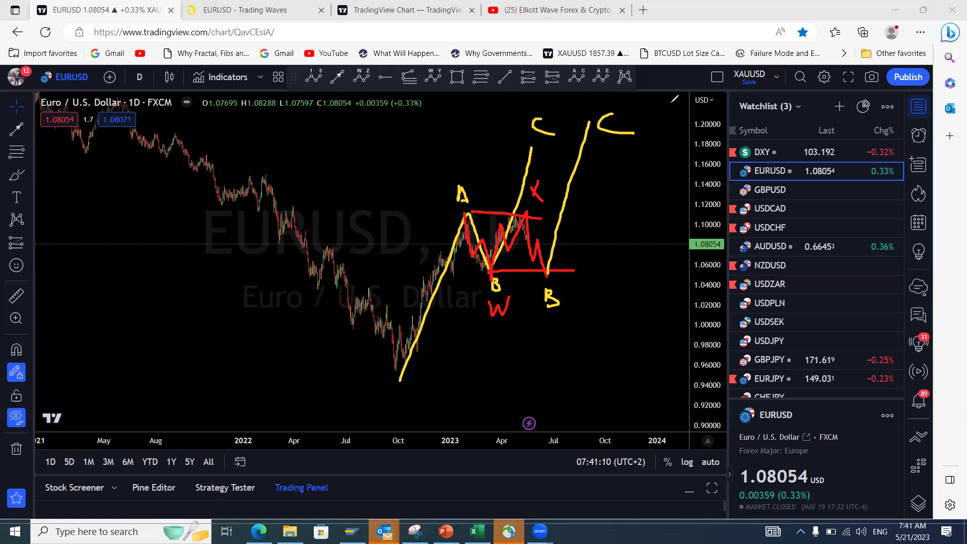
- Replace the drawings with a yellow rise and pullback, yellow lines at the range's high and low, and two stepped red rally paths
key(e)
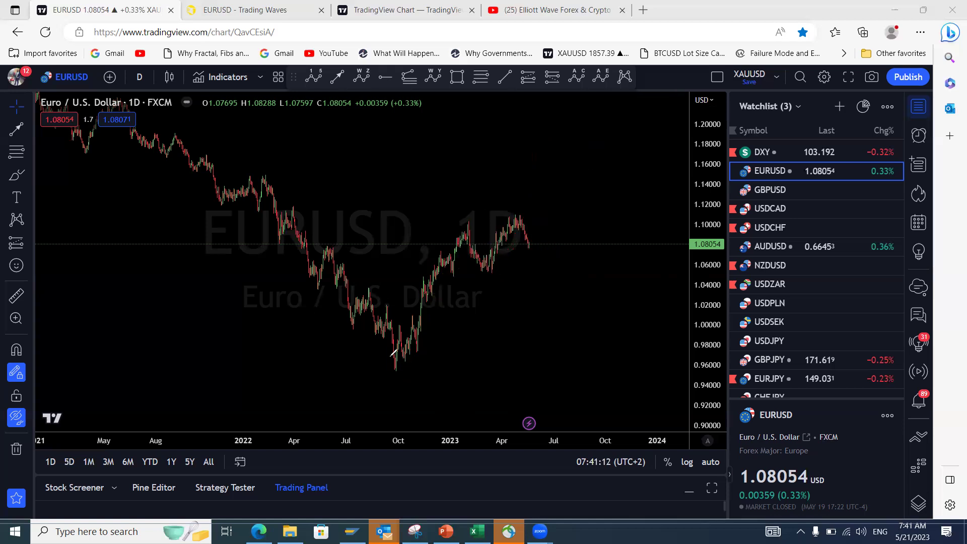
mouse_move(398, 367)
mouse_down()
mouse_move(473, 224)
mouse_move(488, 273)
mouse_up()
drag(469, 211, 514, 213)
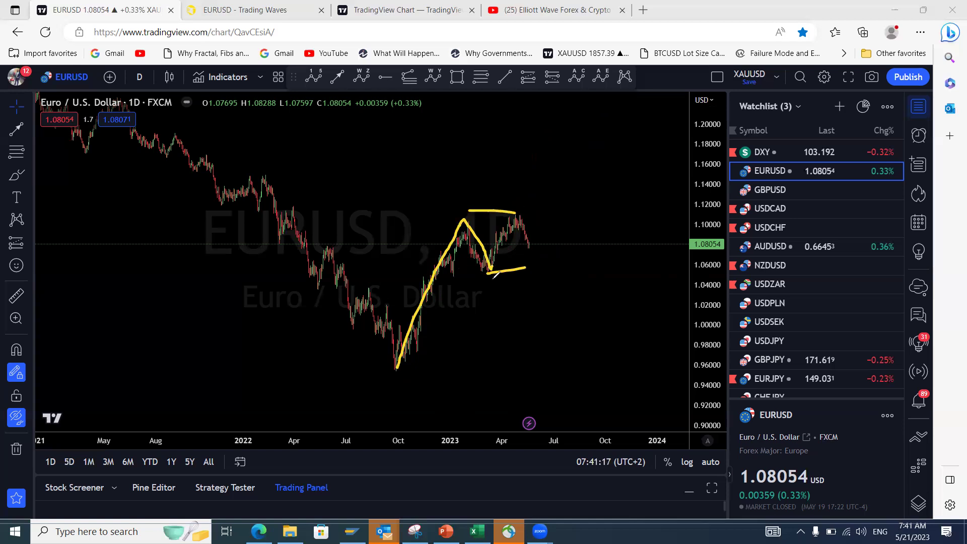
mouse_move(489, 268)
mouse_down()
mouse_move(518, 206)
mouse_move(525, 229)
mouse_move(595, 101)
mouse_up()
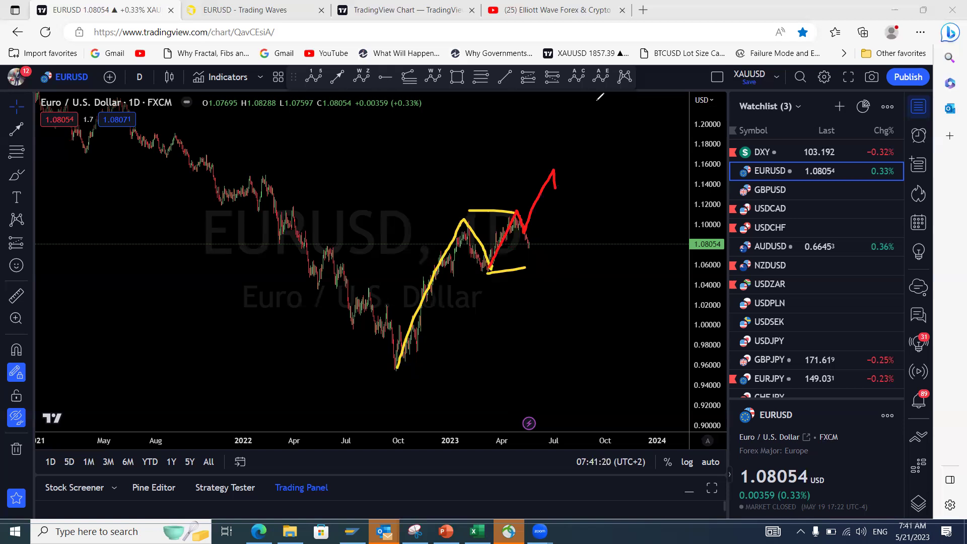
click(539, 267)
drag(561, 206, 623, 119)
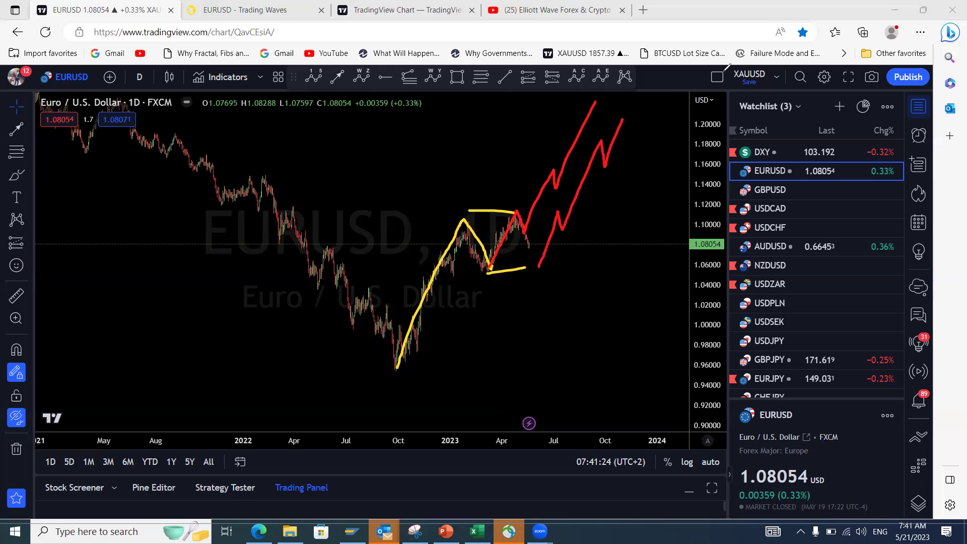
- Clear the drawings and switch the EURUSD chart to the 4-hour interval with automatic price scaling
key(ctrl+alt+h)
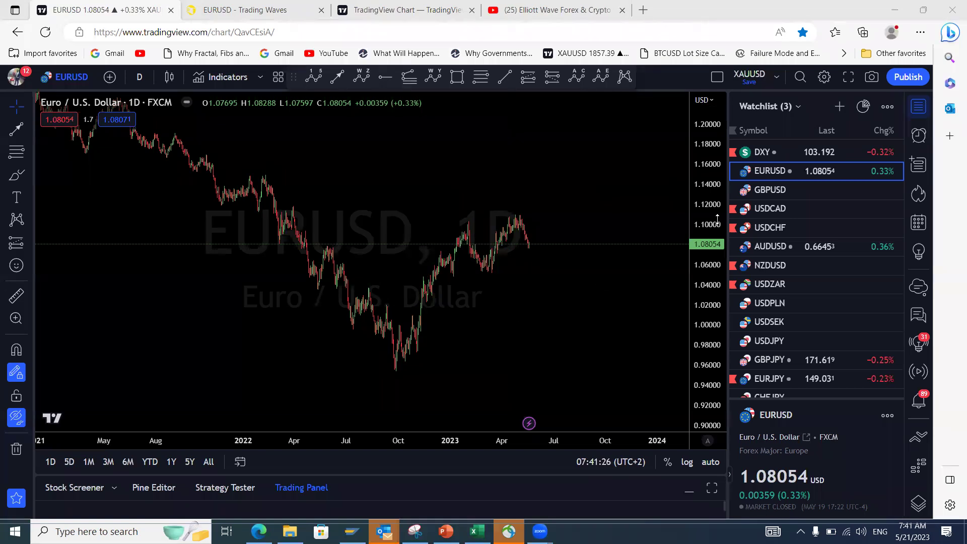
click(762, 154)
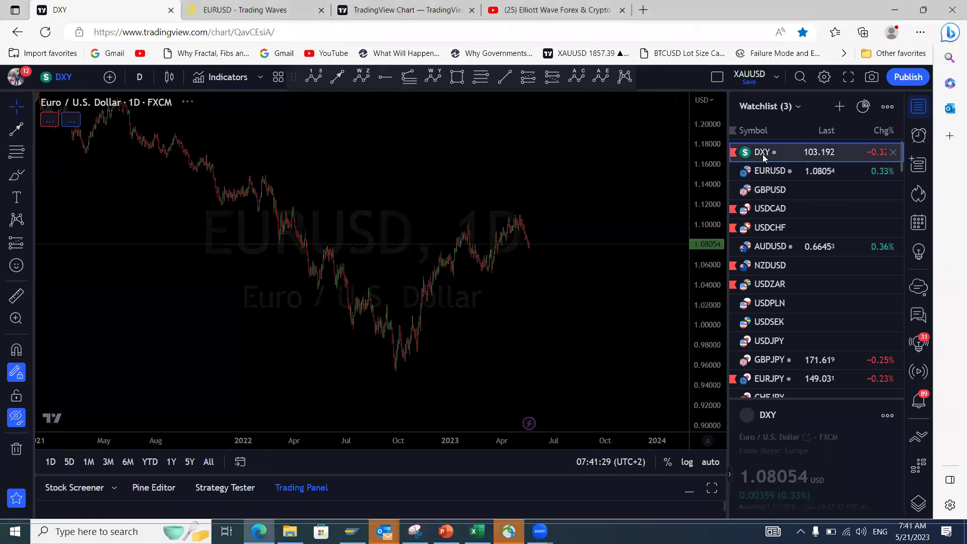
click(776, 174)
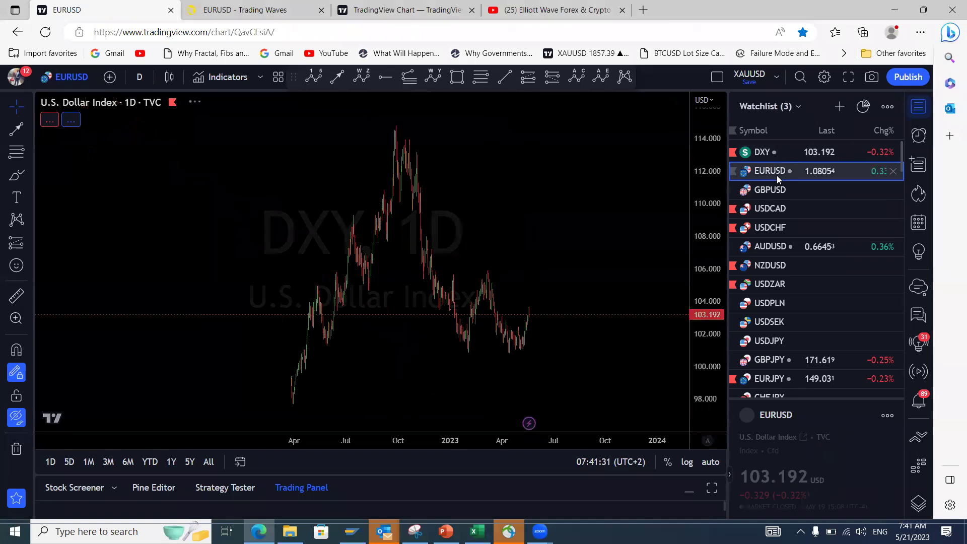
click(139, 77)
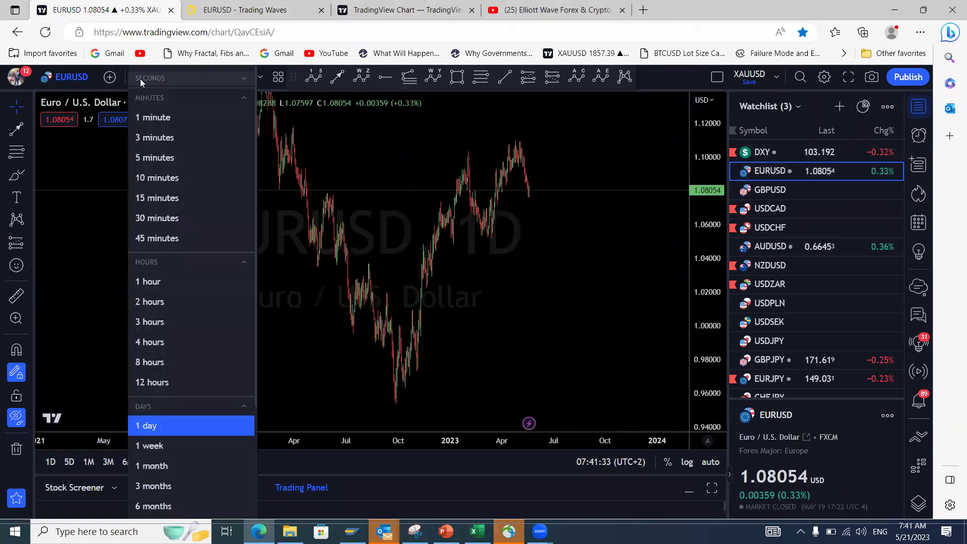
click(151, 343)
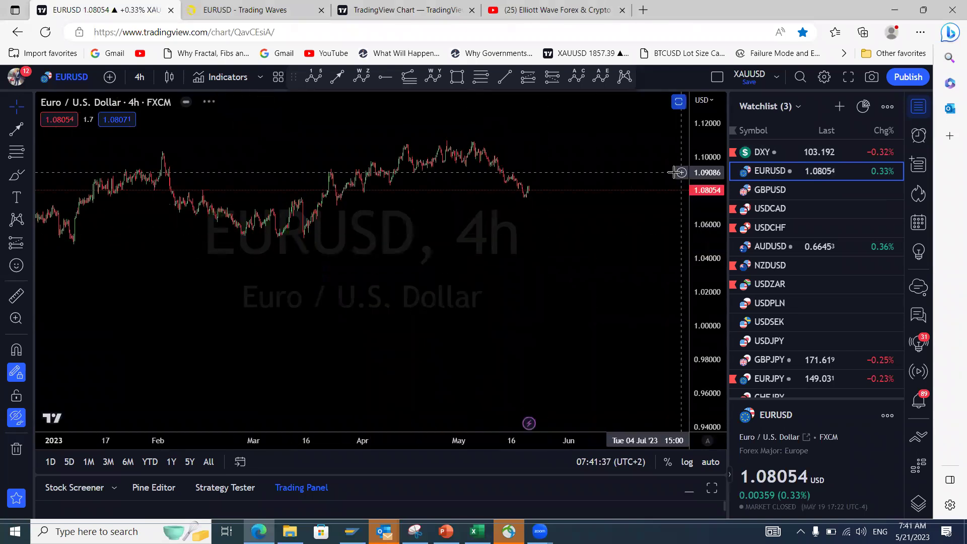
click(710, 462)
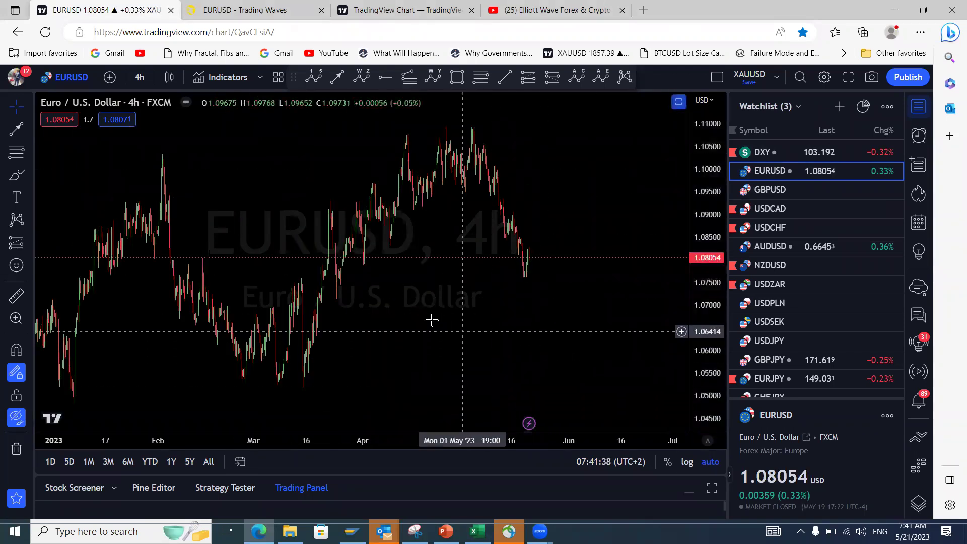
- Sketch in red a two-part bounce from the latest EURUSD low to about 1.094, followed by a fall to about 1.067
scroll(428, 317, down, 5)
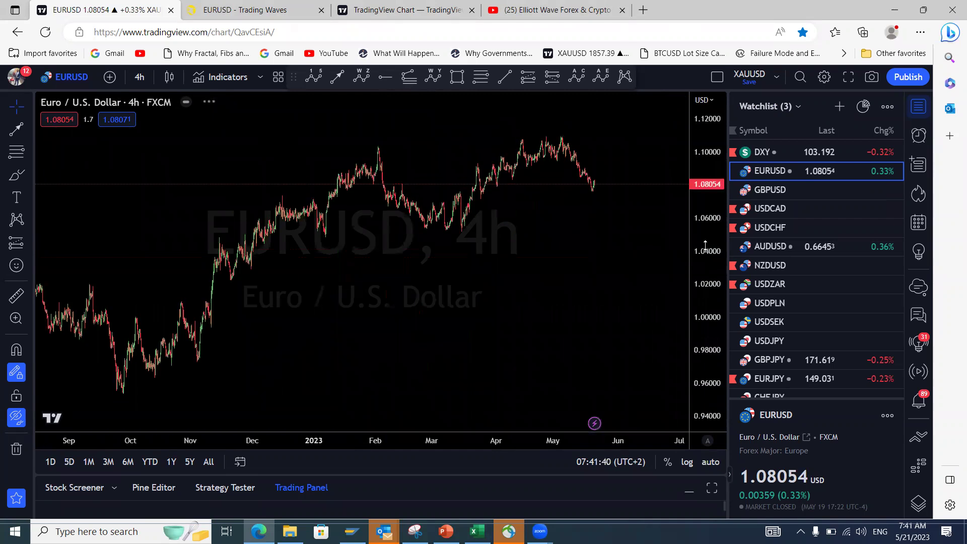
drag(711, 280, 718, 165)
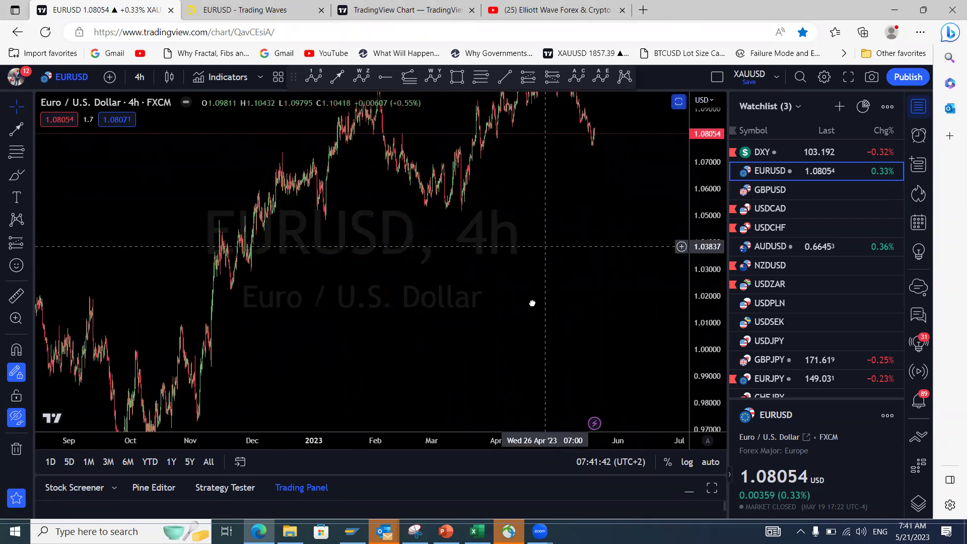
drag(531, 302, 506, 229)
click(490, 78)
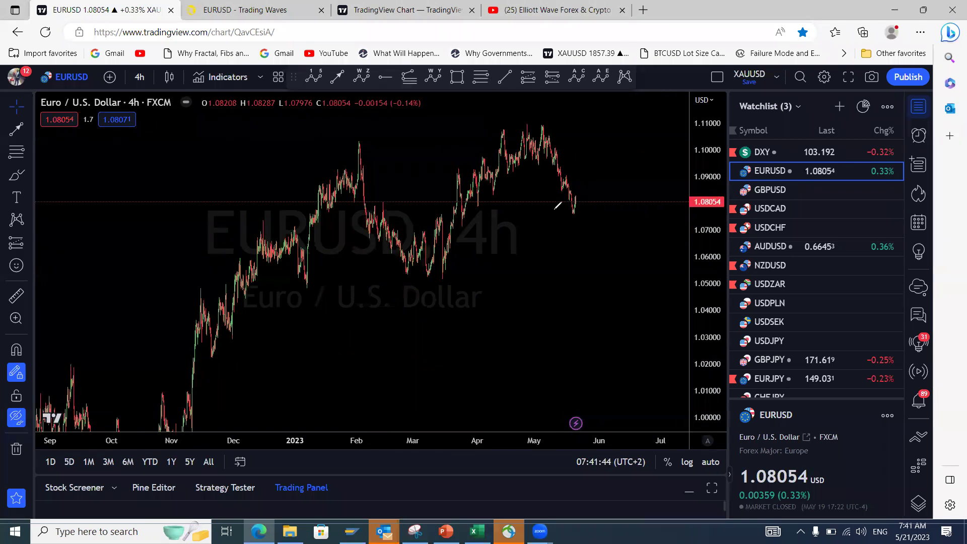
mouse_move(570, 215)
mouse_down()
mouse_move(606, 162)
mouse_move(619, 242)
mouse_up()
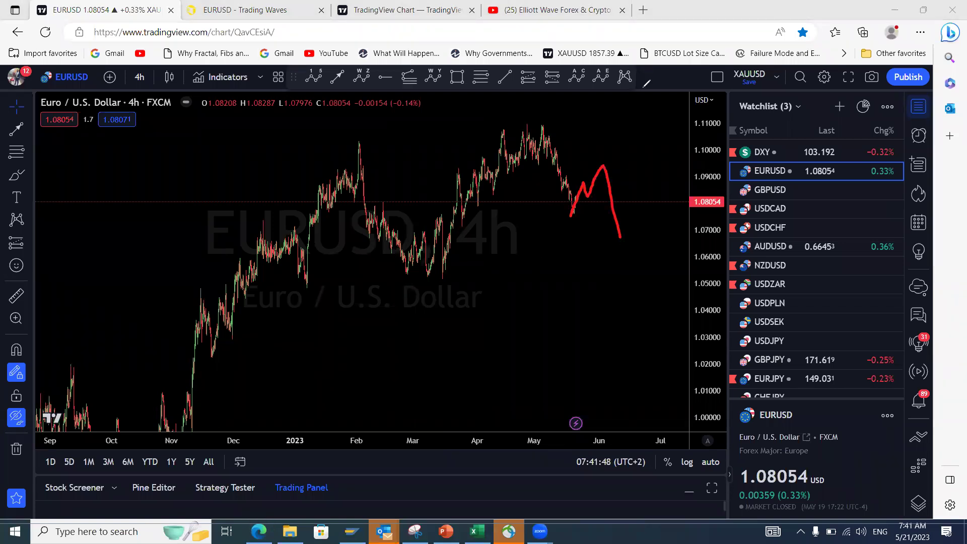
- Switch the chart to the U.S. Dollar Index (DXY) and set its interval to 1 day
click(762, 157)
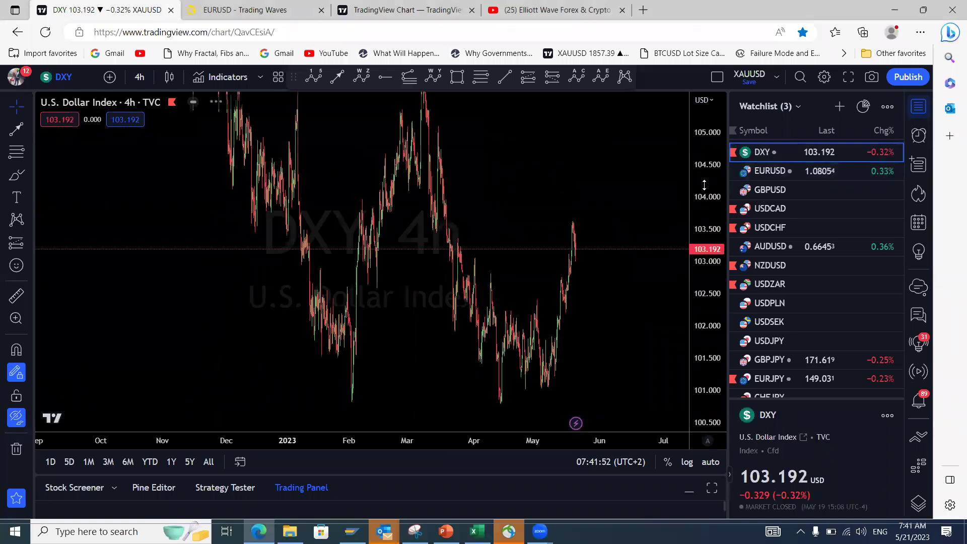
drag(695, 259, 695, 282)
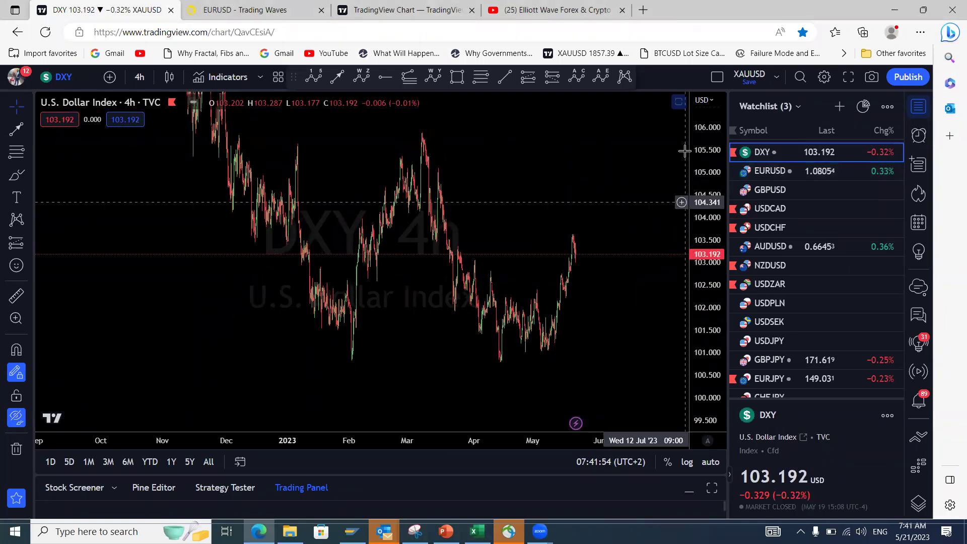
scroll(425, 233, down, 4)
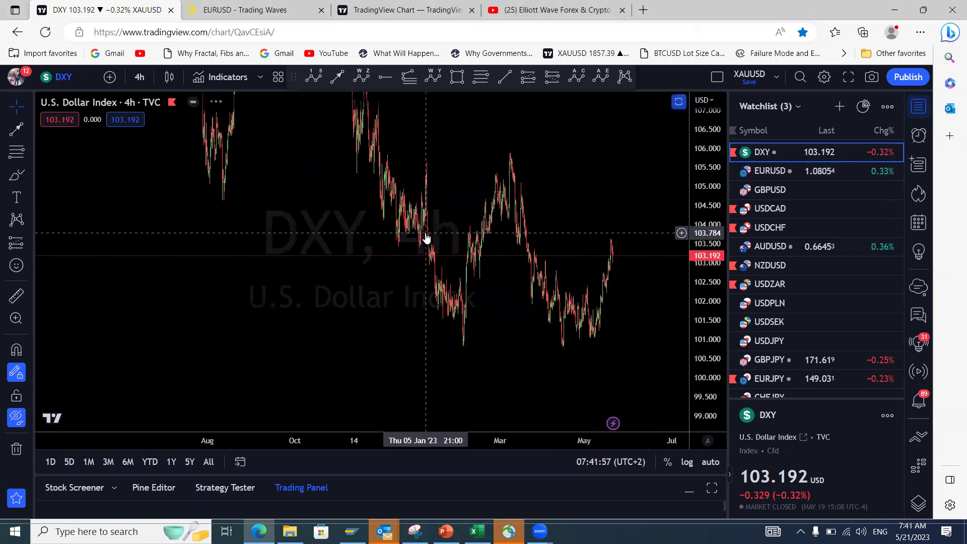
click(139, 77)
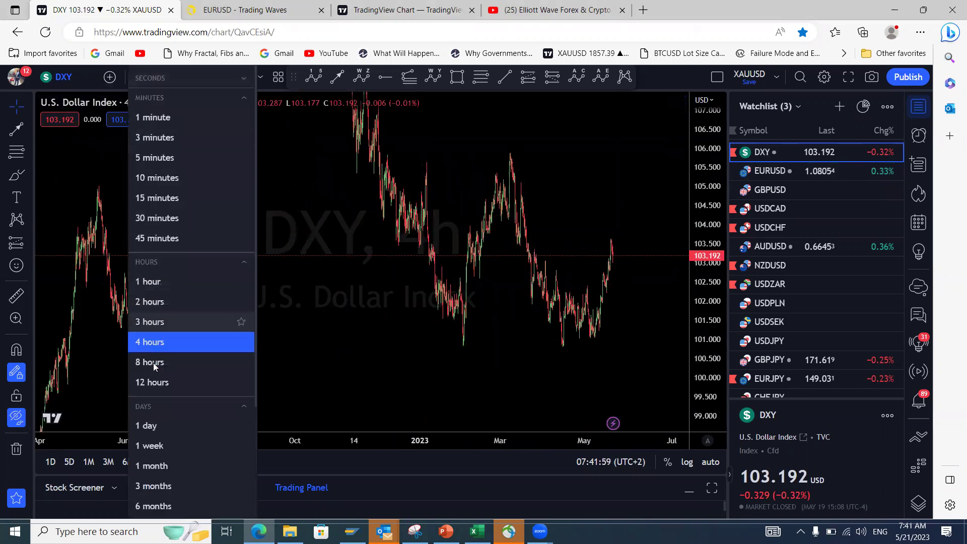
click(151, 425)
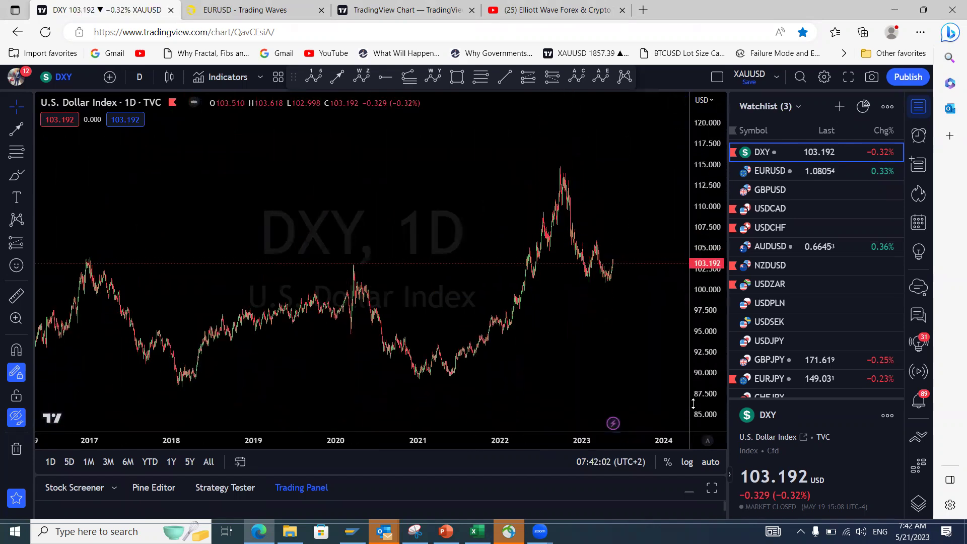
drag(510, 346, 413, 348)
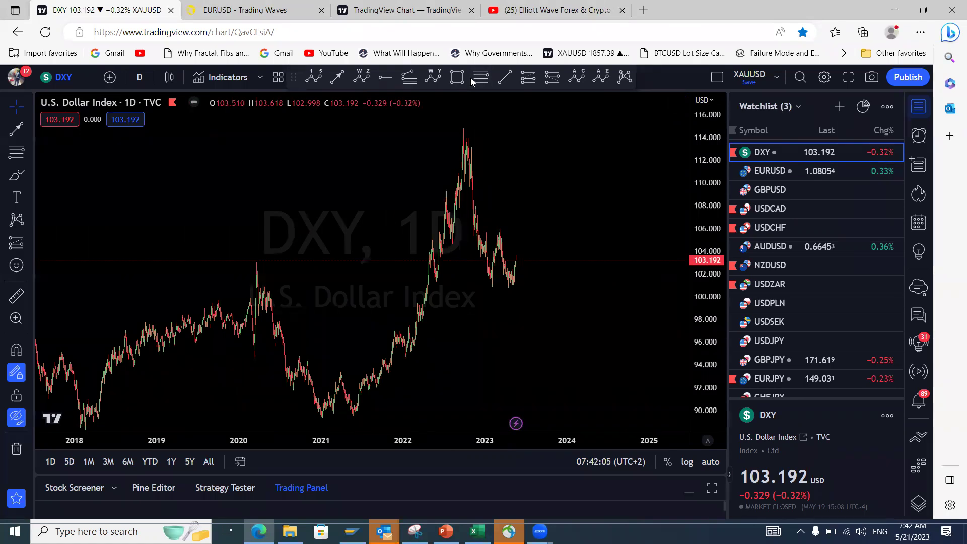
- Trace DXY's fall, rebound and projected drop in yellow from the late-2022 high, and outline the sideways correction in red
mouse_move(461, 130)
mouse_down()
mouse_move(493, 285)
mouse_move(498, 232)
mouse_move(520, 346)
mouse_up()
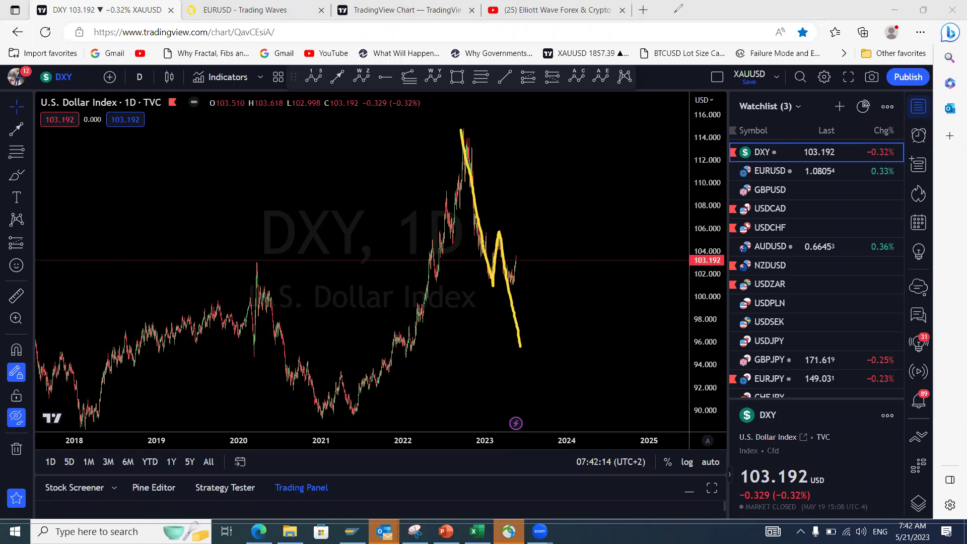
mouse_move(492, 286)
mouse_down()
mouse_move(501, 233)
mouse_move(513, 275)
mouse_up()
mouse_move(515, 261)
mouse_down()
mouse_move(520, 225)
mouse_move(509, 230)
mouse_move(519, 227)
mouse_up()
drag(493, 285, 517, 275)
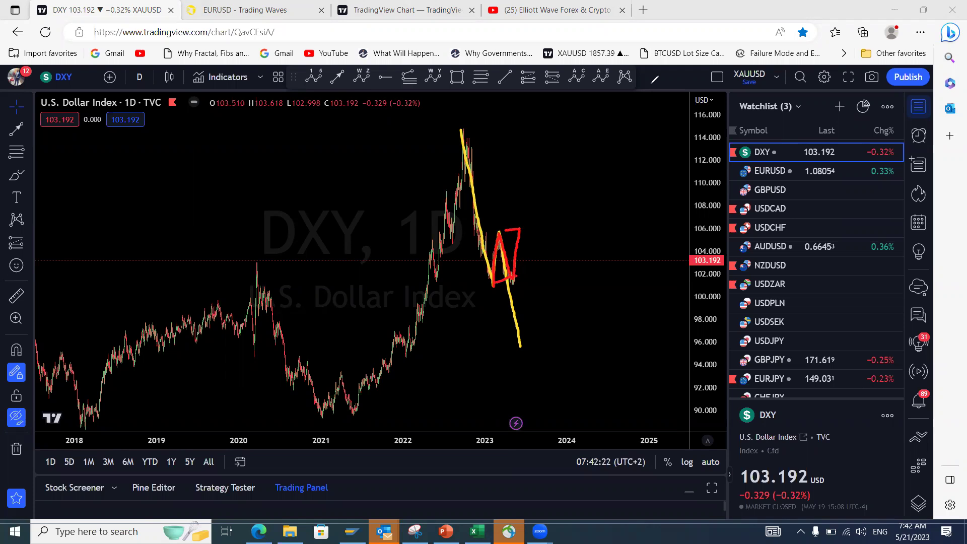
- Label the red correction's start A and its end B in yellow, and draw a decline from B down to C
drag(485, 306, 488, 301)
mouse_move(529, 226)
mouse_down()
mouse_move(529, 212)
mouse_move(536, 222)
mouse_up()
mouse_move(523, 231)
mouse_down()
mouse_move(545, 348)
mouse_move(560, 361)
mouse_up()
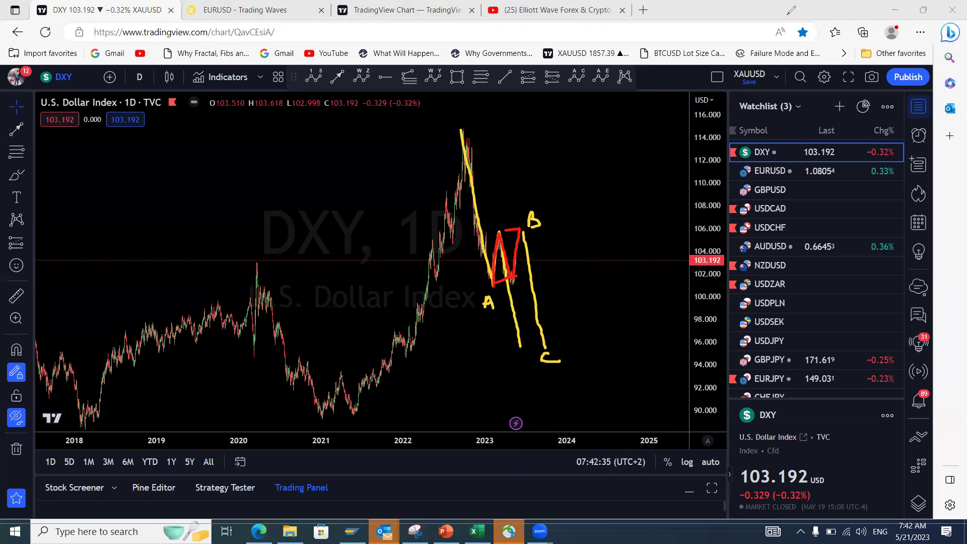
- Erase the DXY annotations and mark the upper and lower limits of the 2023 sideways range with short yellow lines
key(e)
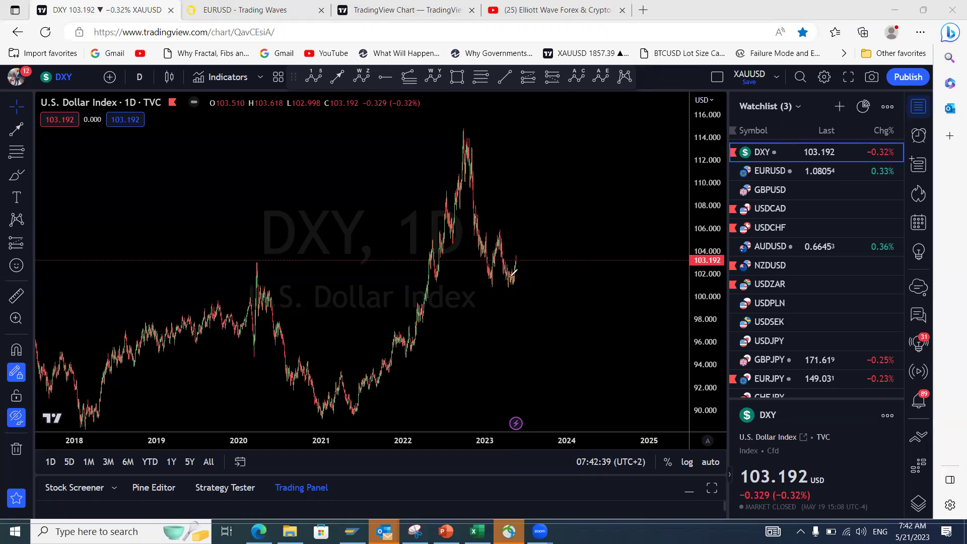
drag(501, 230, 519, 226)
drag(494, 291, 522, 291)
- Set the DXY chart interval to 4 hours and turn on automatic scaling of the price axis
click(139, 81)
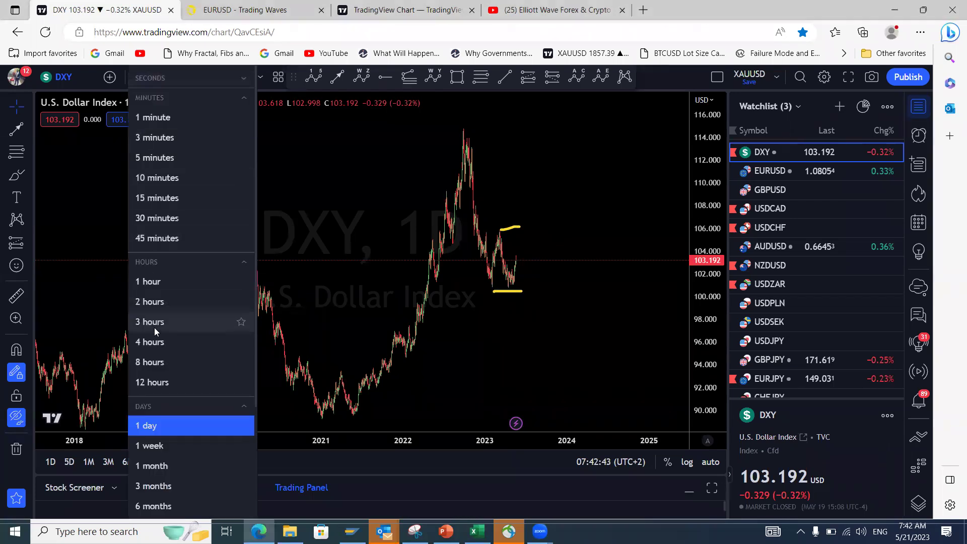
click(154, 343)
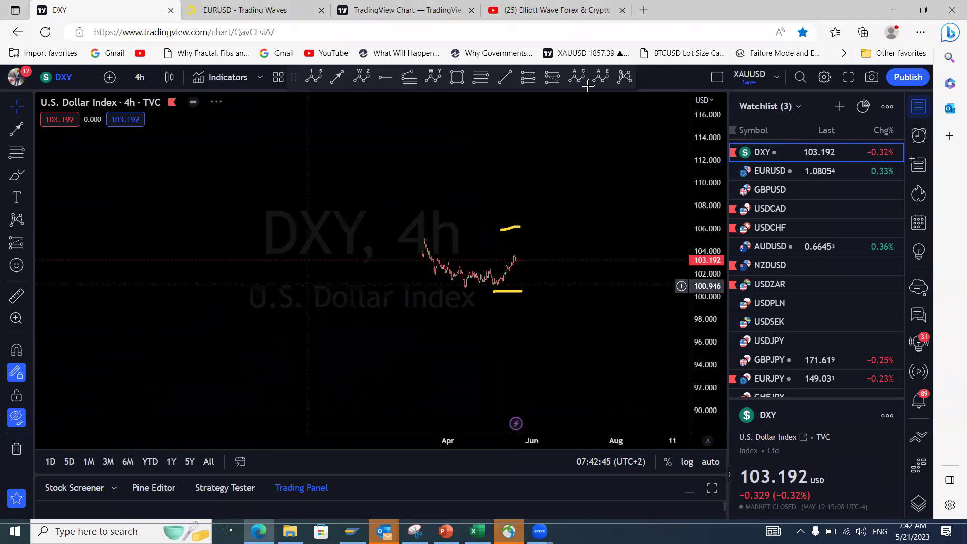
click(710, 461)
- Sketch DXY's projected rise to about 106 and its reversal in yellow, with lines along the March high and the range lows
drag(498, 294, 495, 195)
mouse_move(506, 349)
mouse_down()
mouse_move(509, 359)
mouse_move(525, 343)
mouse_move(528, 305)
mouse_up()
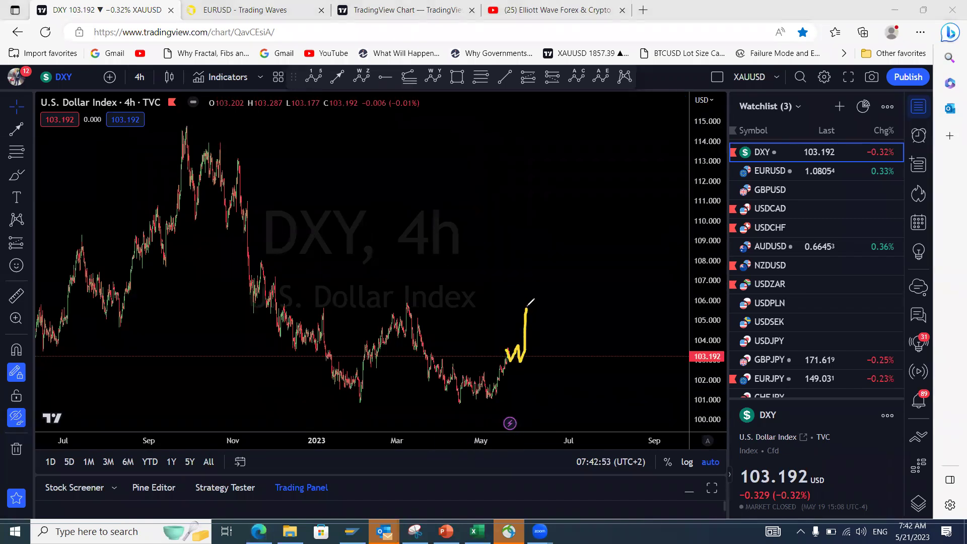
drag(407, 303, 527, 303)
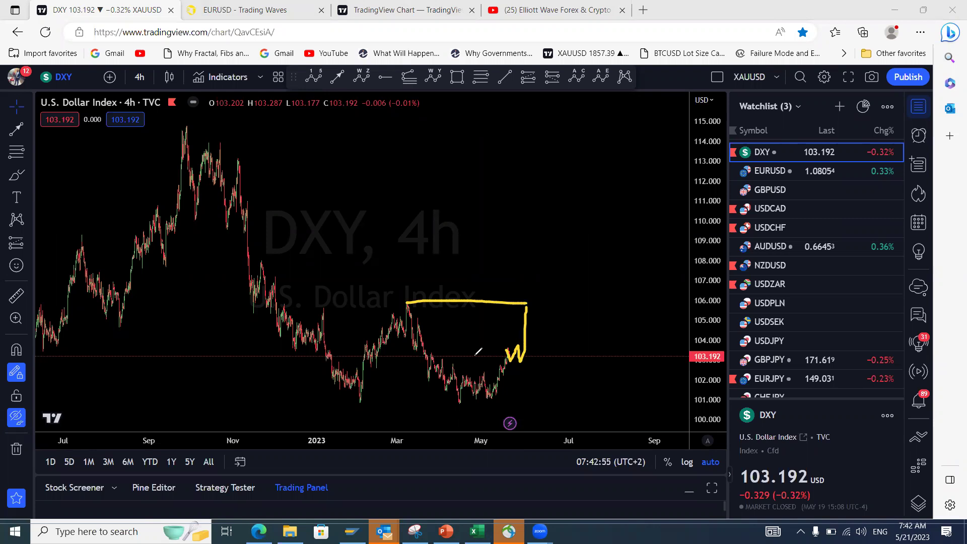
drag(366, 406, 475, 404)
mouse_move(530, 309)
mouse_down()
mouse_move(542, 296)
mouse_move(558, 356)
mouse_up()
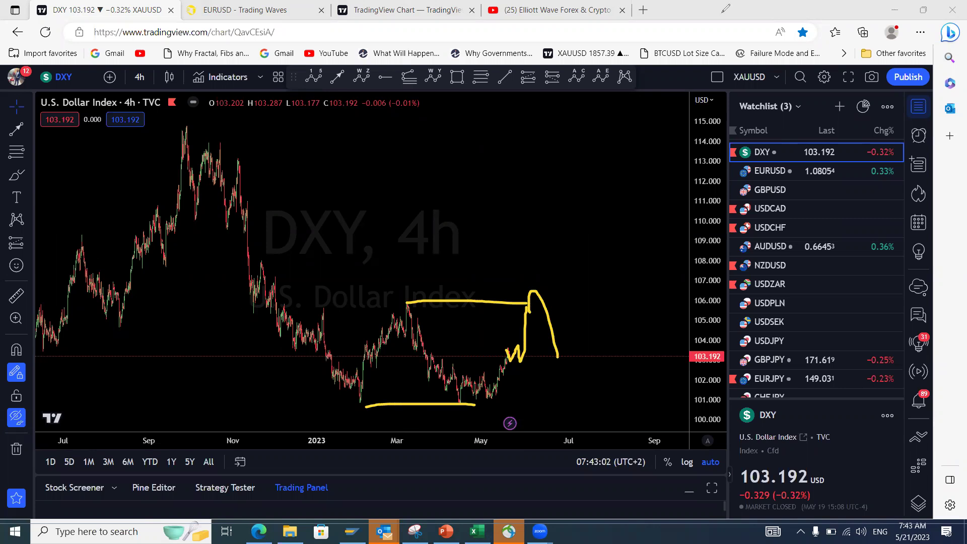
key(Escape)
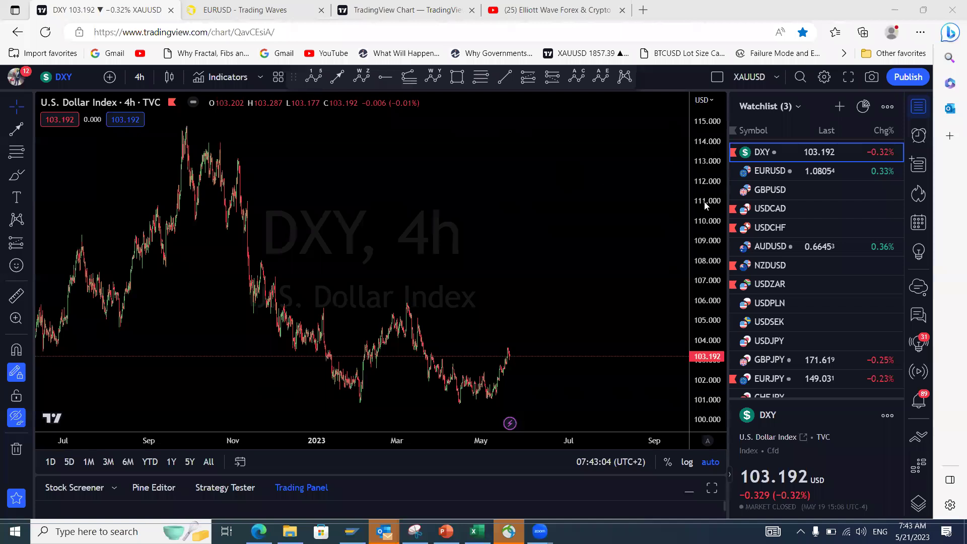
- Switch the chart to GBPUSD on the 4-hour interval and compress its price scale slightly
click(776, 195)
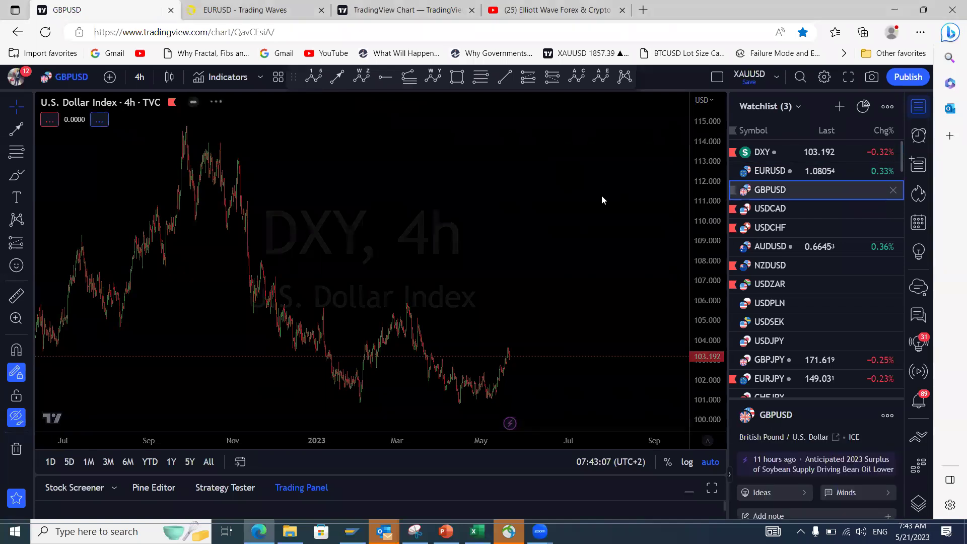
click(138, 78)
click(345, 265)
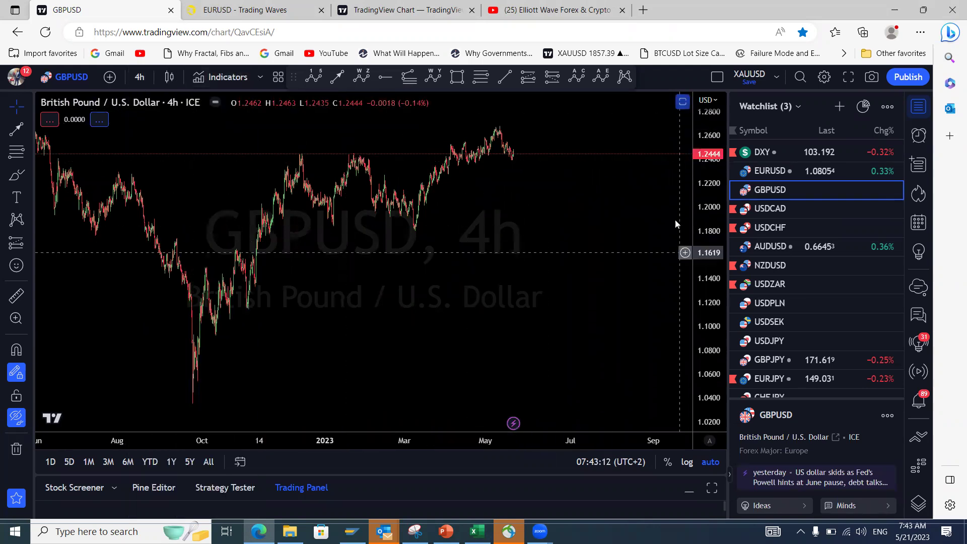
drag(708, 218, 709, 226)
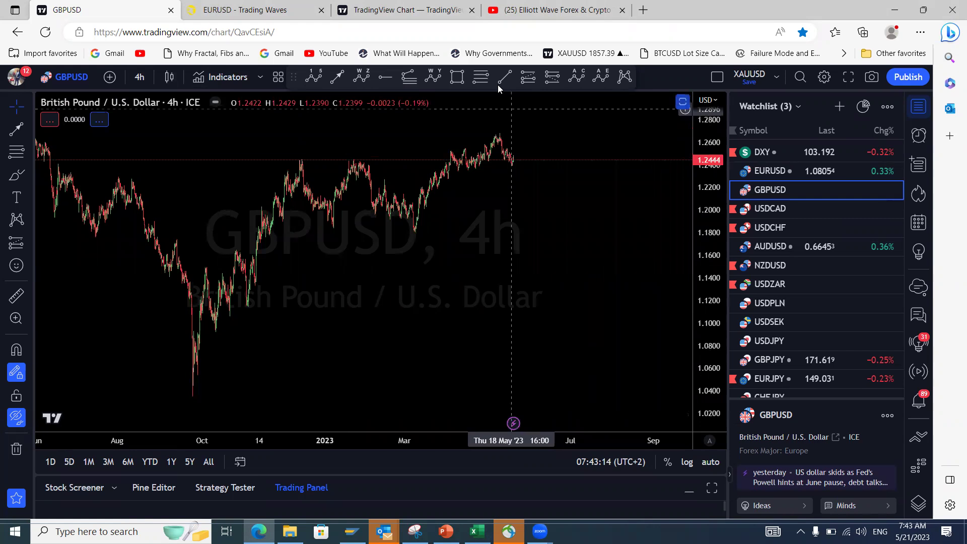
- Outline GBPUSD's sideways range in yellow, and trace the rise, correction and next advance from the late-September 2022 low before erasing everything
drag(302, 161, 353, 160)
drag(417, 224, 340, 232)
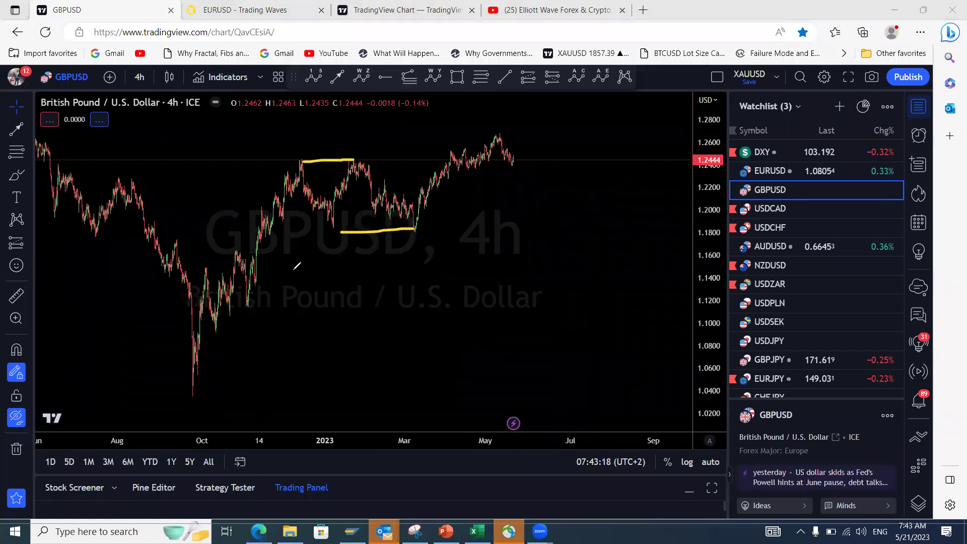
drag(197, 394, 276, 195)
mouse_move(302, 159)
mouse_down()
mouse_move(415, 217)
mouse_move(489, 88)
mouse_up()
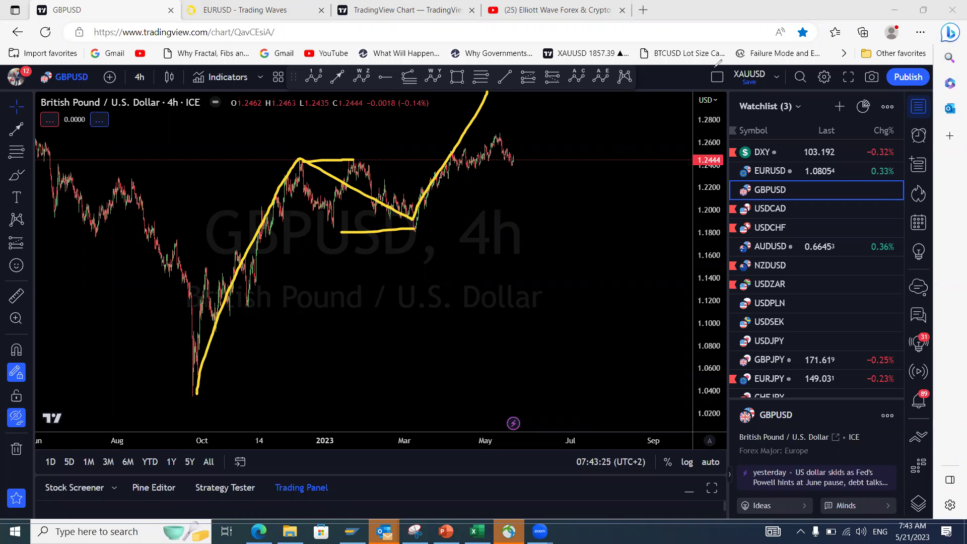
key(ctrl+z)
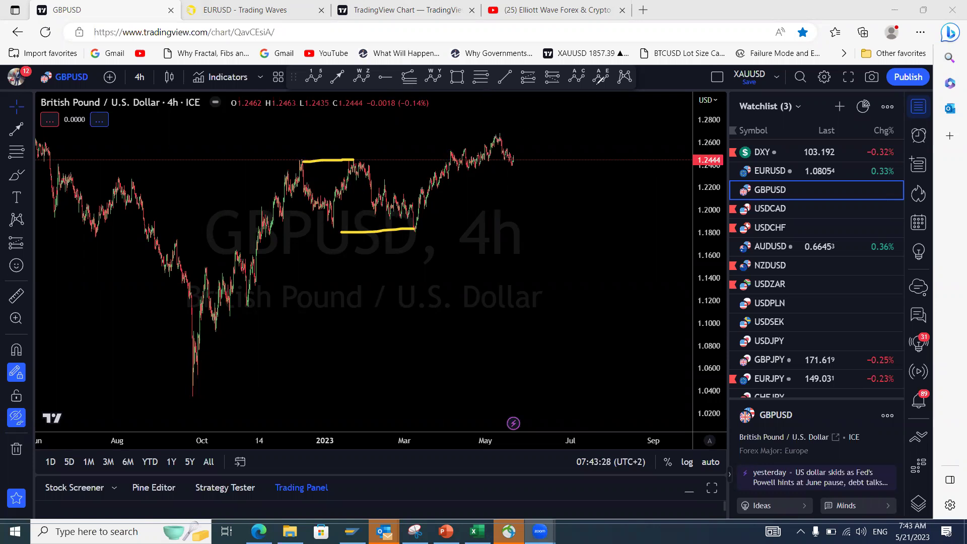
key(ctrl+z)
key(ctrl+z)
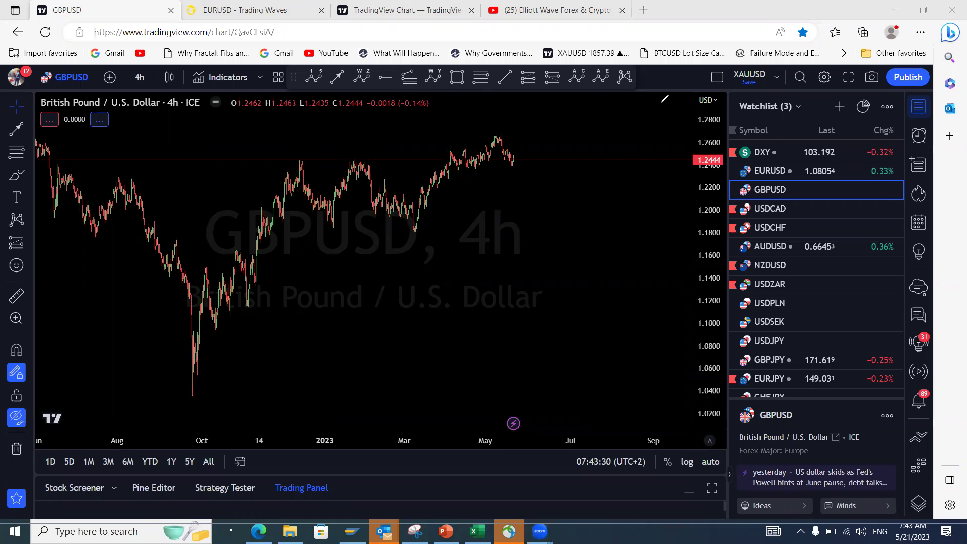
- Outline GBPUSD's lows and rising highs in red, and trace in yellow a drop, rebound, fall to about 1.18 and rally
drag(333, 225, 402, 231)
drag(364, 163, 491, 139)
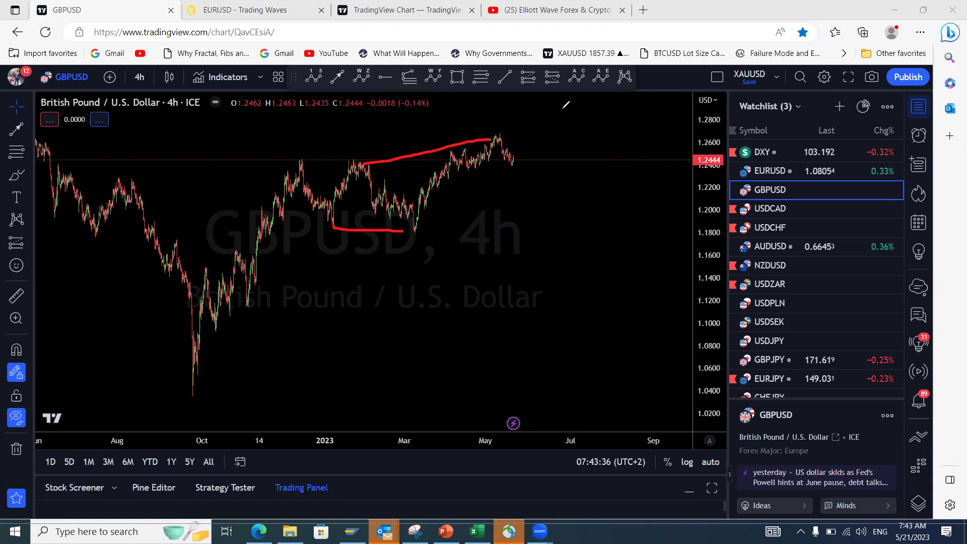
mouse_move(298, 162)
mouse_down()
mouse_move(336, 213)
mouse_move(487, 139)
mouse_move(538, 226)
mouse_move(581, 113)
mouse_up()
- Label the three corrective GBPUSD swings W, X and Y in yellow, and sketch the short-term decline from the May high
mouse_move(329, 243)
mouse_down()
mouse_move(347, 261)
mouse_move(354, 250)
mouse_up()
drag(500, 110, 500, 117)
mouse_move(529, 245)
mouse_down()
mouse_move(542, 241)
mouse_move(538, 275)
mouse_move(525, 280)
mouse_up()
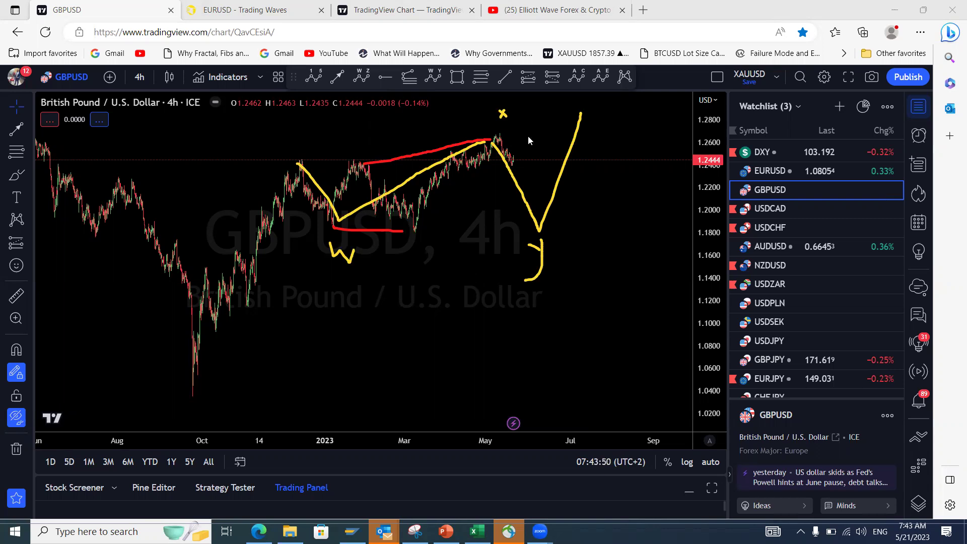
mouse_move(499, 132)
mouse_down()
mouse_move(525, 160)
mouse_move(500, 162)
mouse_move(533, 122)
mouse_up()
drag(514, 162, 525, 216)
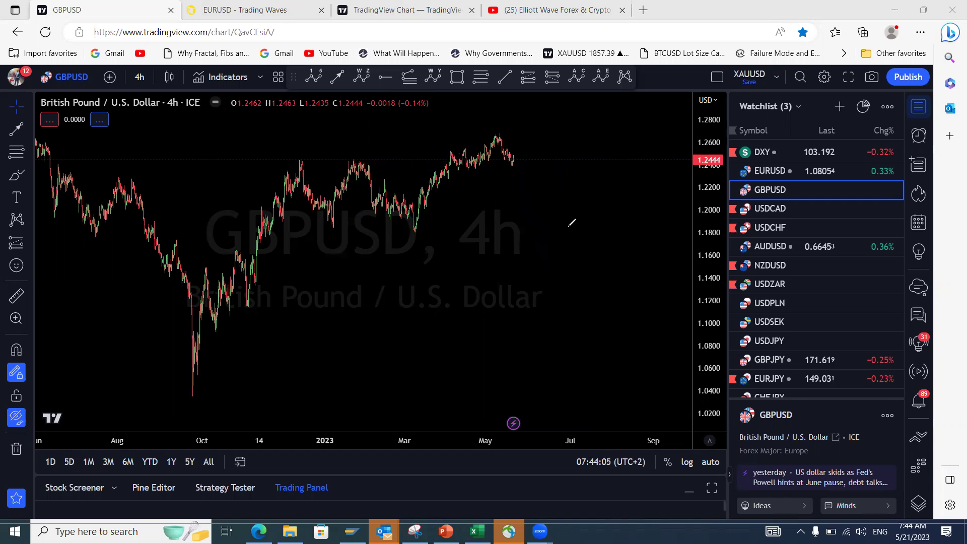
- Switch the chart to USDCAD and connect its rising lows and rising highs with two yellow lines
click(767, 210)
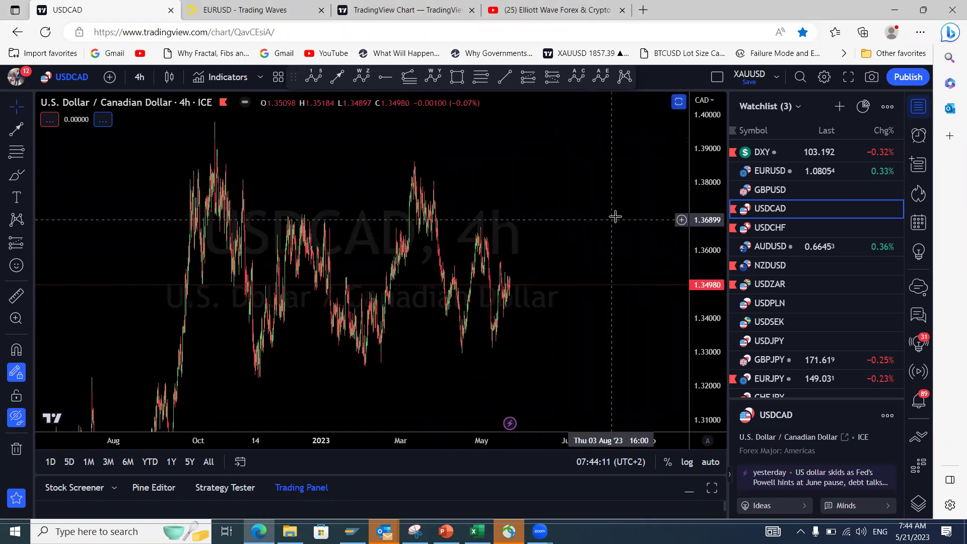
click(500, 82)
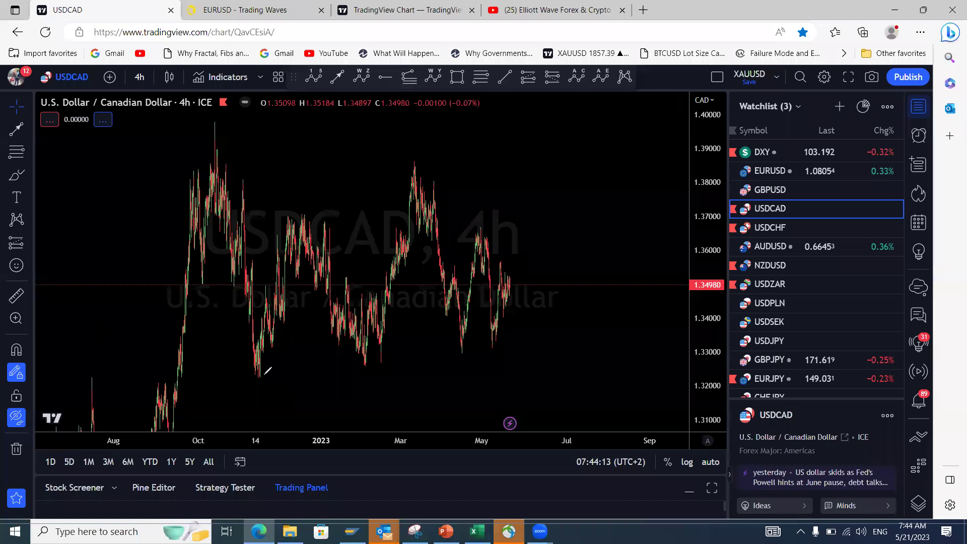
drag(260, 375, 351, 363)
drag(309, 220, 409, 178)
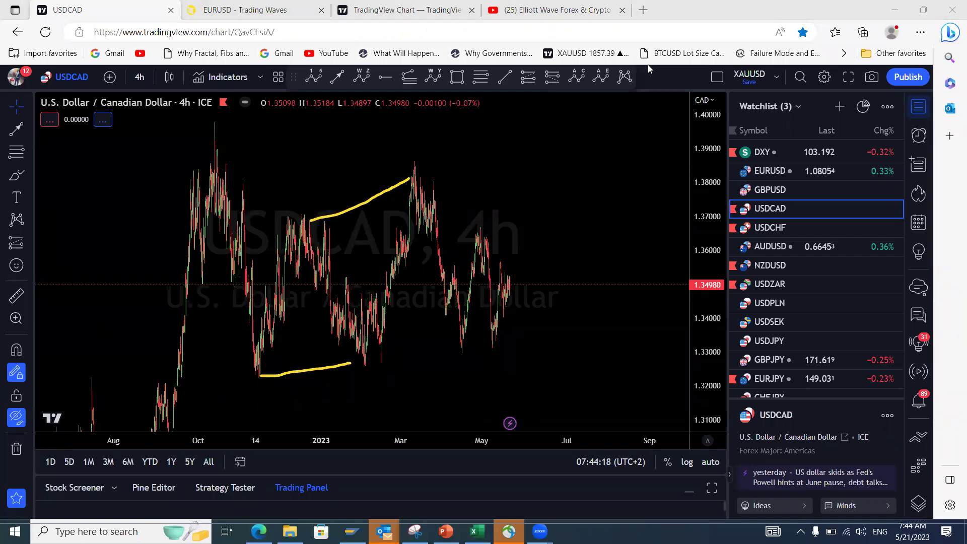
- Trace USDCAD's two declines in red with end marks and a rally to about 1.39, and add the yellow swings from the April low
mouse_move(412, 174)
mouse_down()
mouse_move(451, 275)
mouse_move(471, 384)
mouse_move(529, 139)
mouse_up()
drag(208, 132, 257, 362)
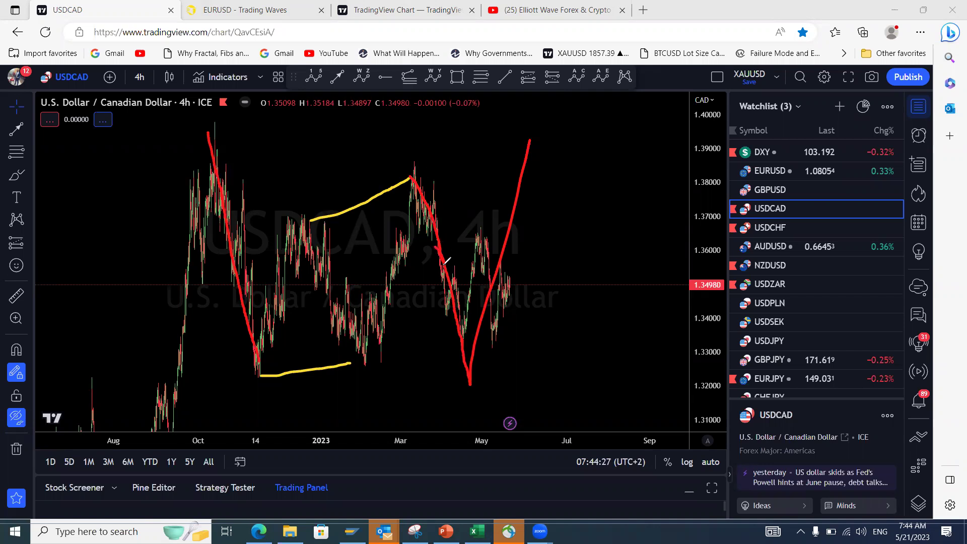
drag(451, 332, 460, 338)
drag(442, 383, 473, 381)
drag(460, 335, 444, 339)
mouse_move(467, 341)
mouse_down()
mouse_move(483, 233)
mouse_move(488, 325)
mouse_move(501, 276)
mouse_up()
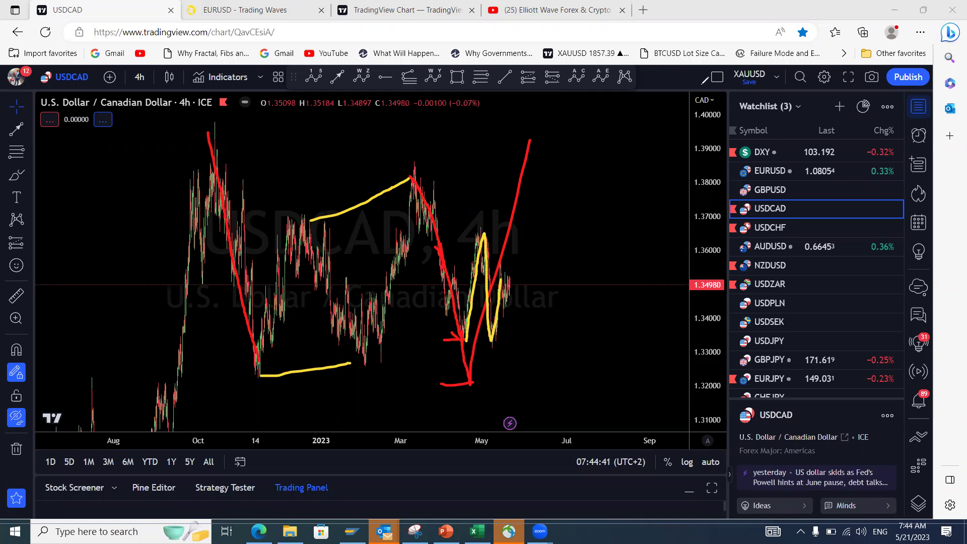
key(Delete)
- Highlight the latest USDCAD pullback in yellow, and sketch a zigzag rise from the May low to about 1.366
mouse_move(503, 263)
mouse_down()
mouse_move(505, 300)
mouse_move(508, 260)
mouse_up()
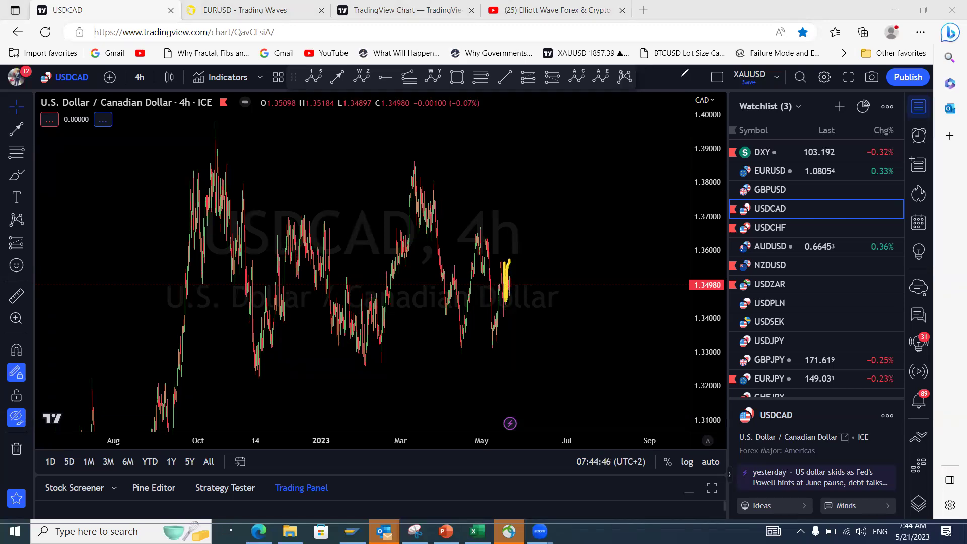
key(Delete)
mouse_move(494, 353)
mouse_down()
mouse_move(498, 274)
mouse_move(503, 263)
mouse_move(506, 304)
mouse_move(518, 224)
mouse_up()
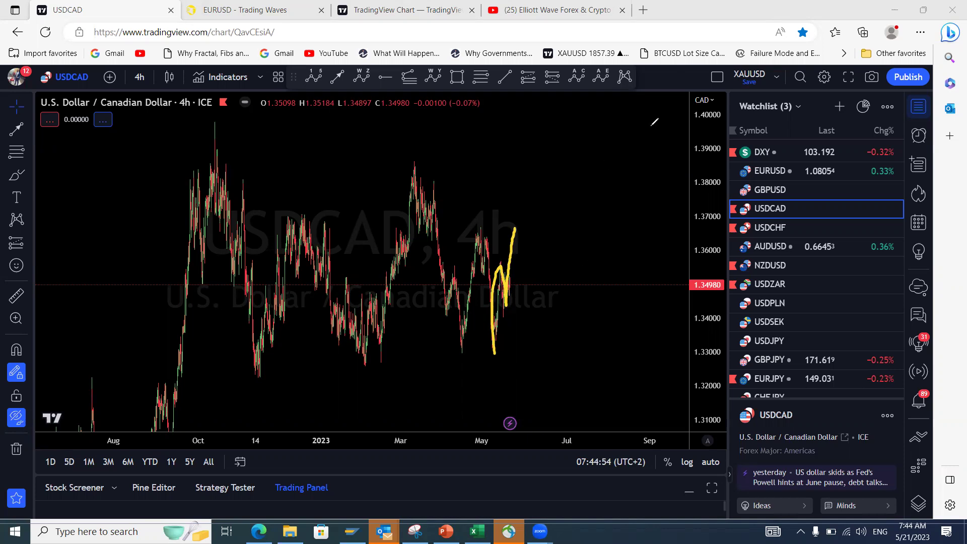
key(ctrl+z)
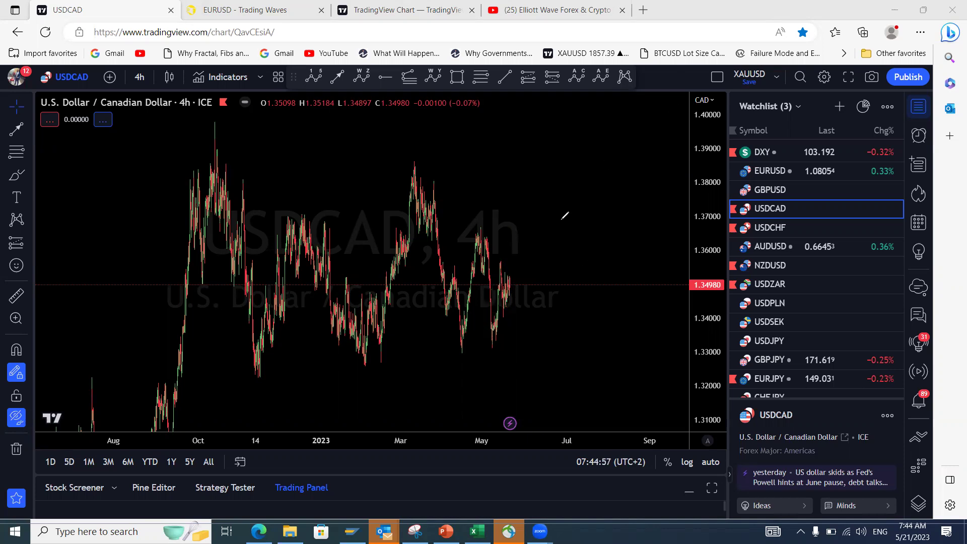
- Switch the chart to USDCHF and sketch two yellow scenarios: a drop to about 0.88, and a pullback to about 0.892, each followed by a rally
click(751, 230)
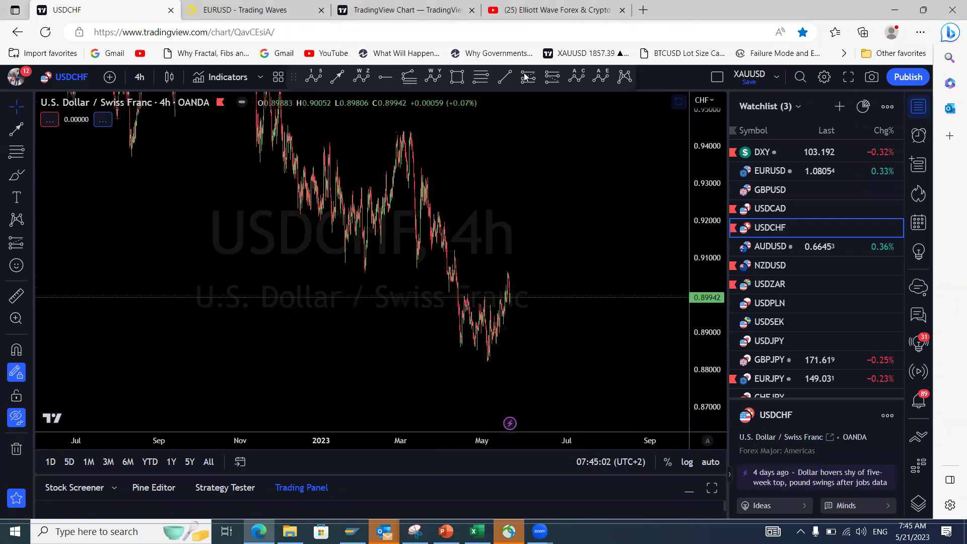
mouse_move(459, 346)
mouse_down()
mouse_move(478, 310)
mouse_move(490, 349)
mouse_move(506, 280)
mouse_move(474, 296)
mouse_move(478, 352)
mouse_up()
mouse_move(509, 277)
mouse_down()
mouse_move(524, 361)
mouse_move(539, 257)
mouse_up()
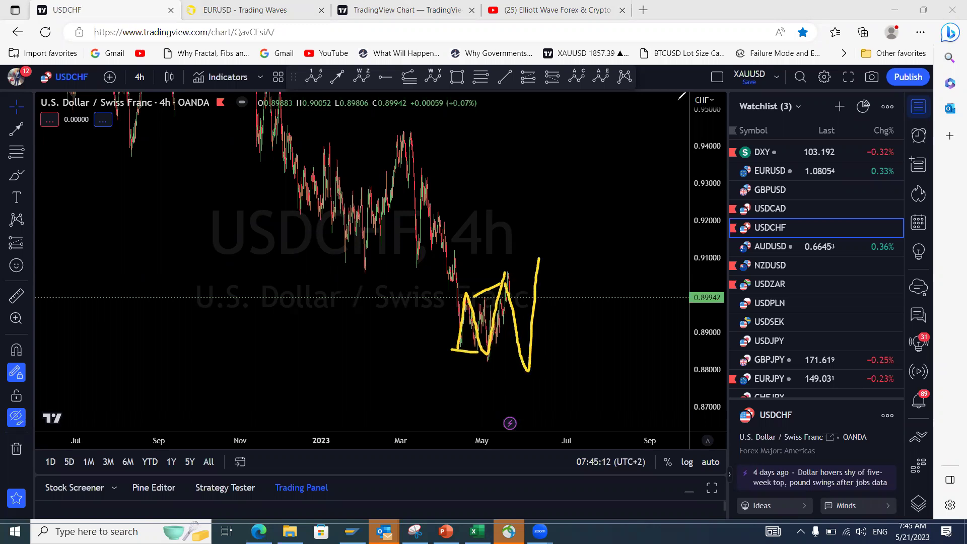
mouse_move(514, 267)
mouse_down()
mouse_move(512, 298)
mouse_move(529, 294)
mouse_move(536, 319)
mouse_move(554, 235)
mouse_up()
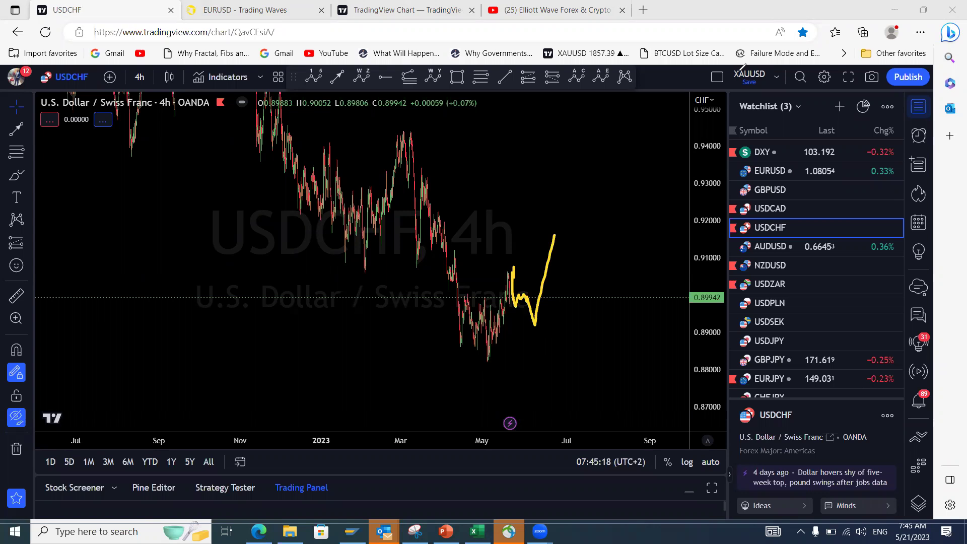
- Set the USDCHF chart interval to 1 day and compress the price scale to show the highs since 2018
click(140, 76)
click(148, 427)
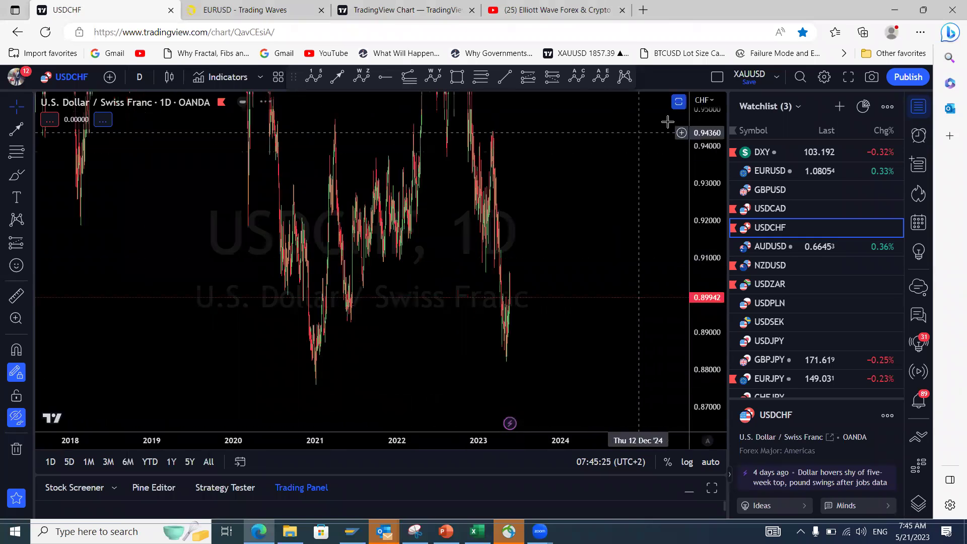
drag(702, 142, 599, 201)
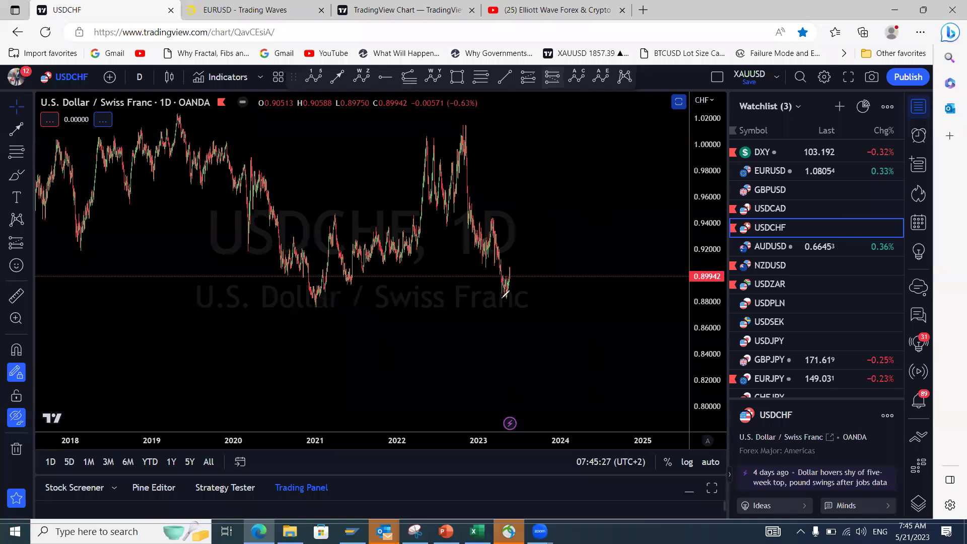
- Sketch USDCHF's two-part rise to about 0.92 in yellow, and a dip to about 0.88 with a line extended from the 2021 low
drag(506, 296, 521, 246)
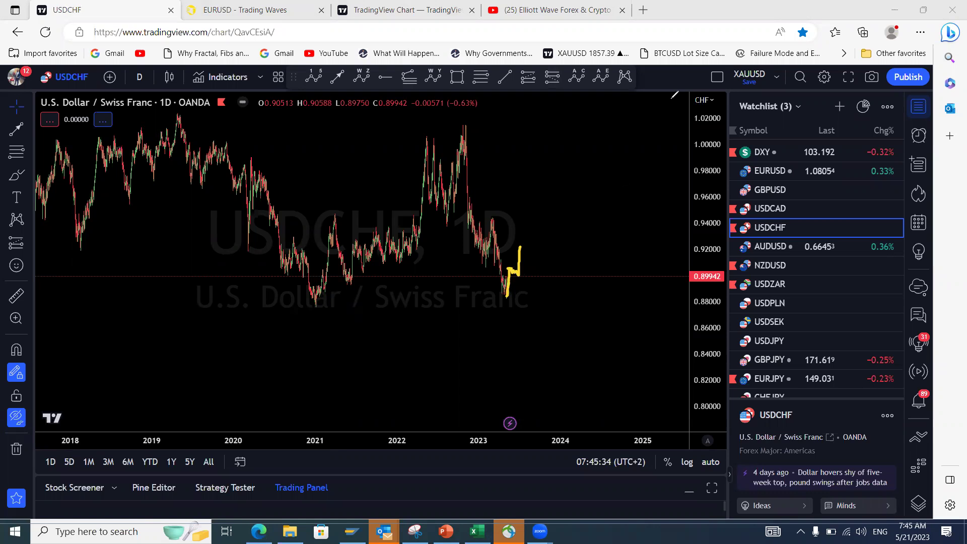
key(ctrl+z)
drag(509, 269, 516, 303)
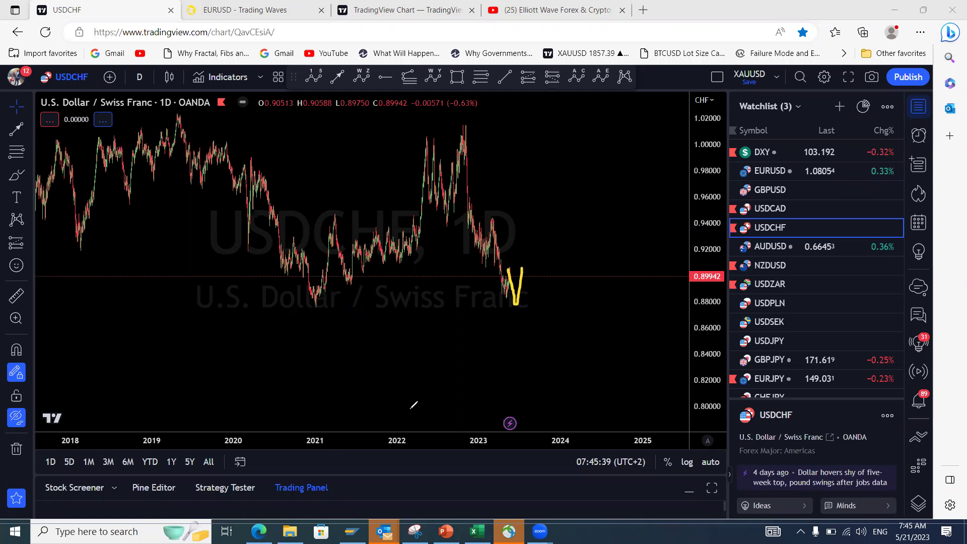
drag(320, 306, 521, 301)
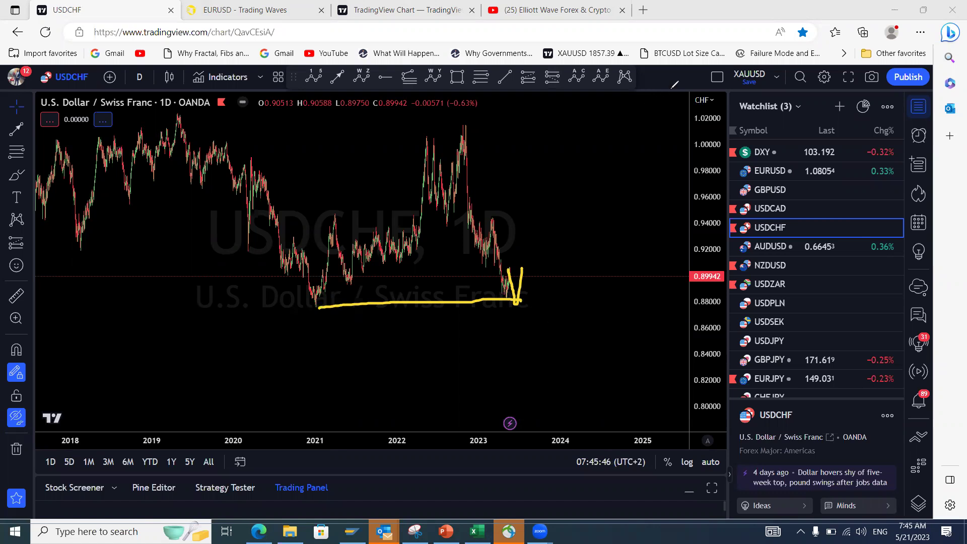
key(e)
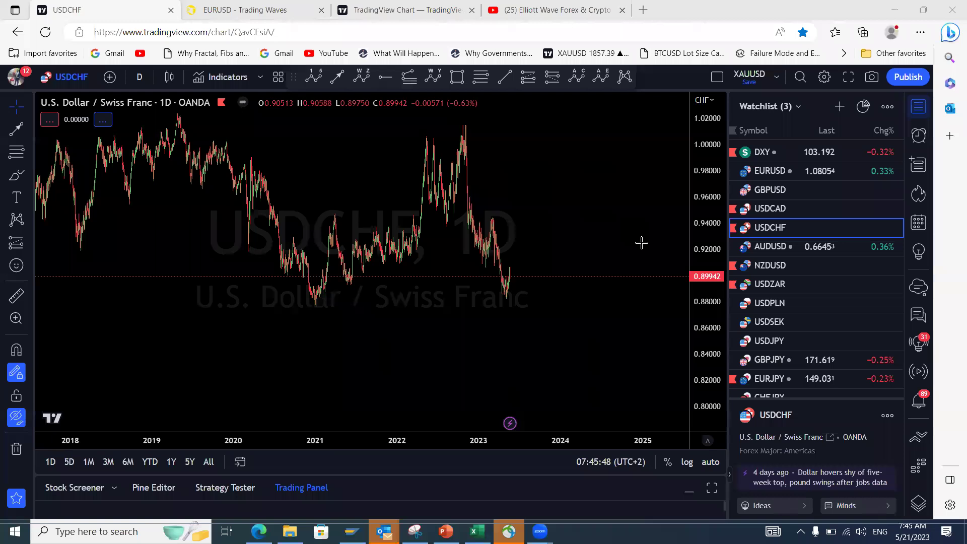
- Switch the chart to AUDUSD, and sketch the rise from the October 2022 low in yellow and the following decline in magenta
click(776, 249)
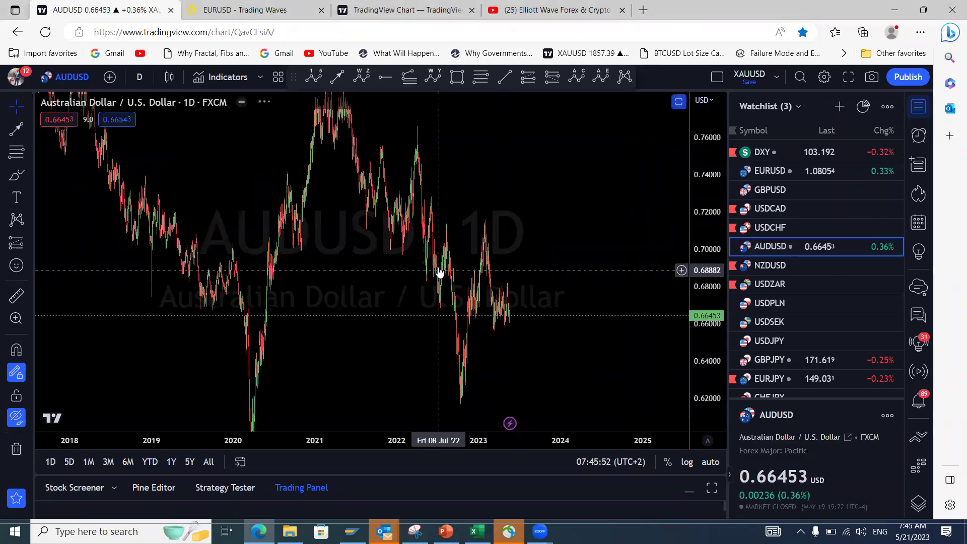
scroll(438, 270, up, 5)
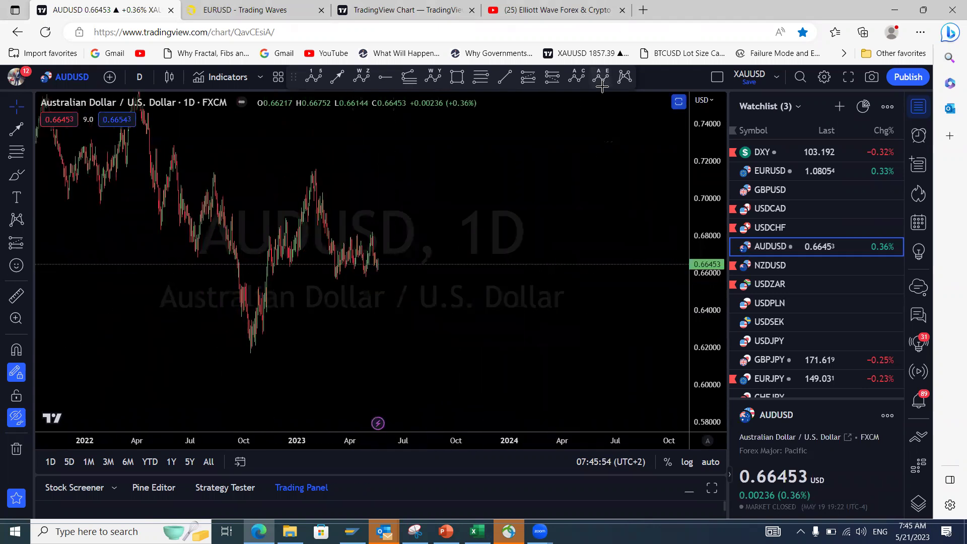
drag(247, 354, 314, 173)
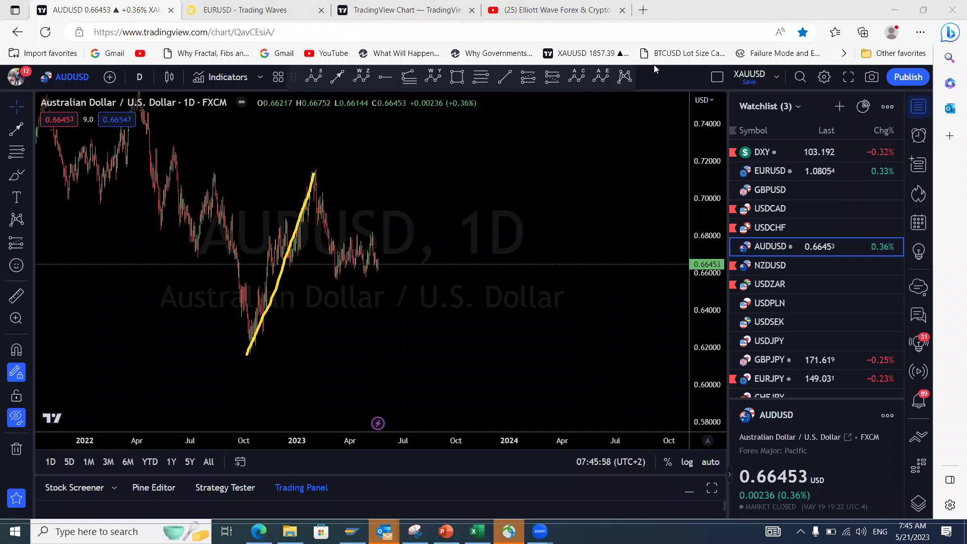
mouse_move(320, 174)
mouse_down()
mouse_move(336, 279)
mouse_move(362, 279)
mouse_up()
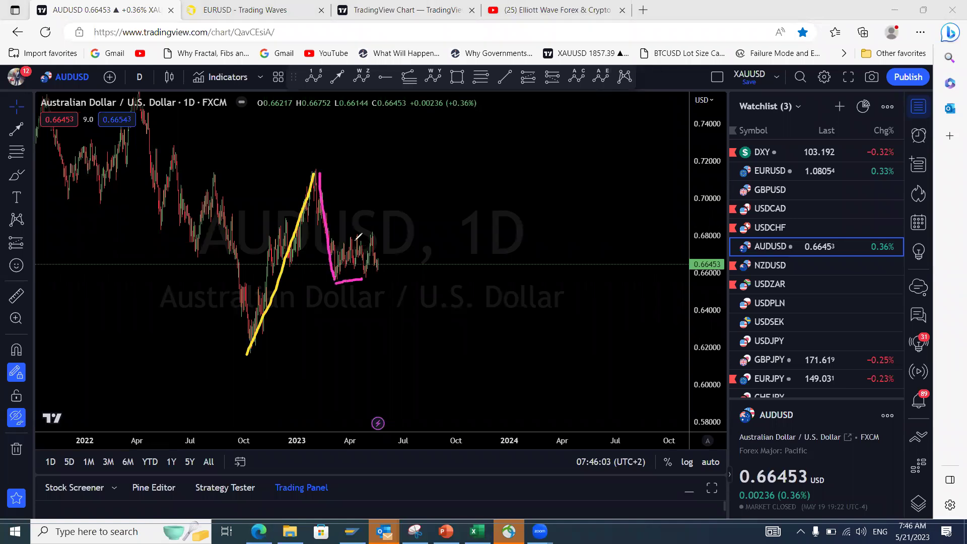
- Mark the recent AUDUSD highs in magenta, and sketch a bounce to about 0.68 followed by a drop to about 0.63
mouse_move(351, 235)
mouse_down()
mouse_move(373, 234)
mouse_move(390, 322)
mouse_up()
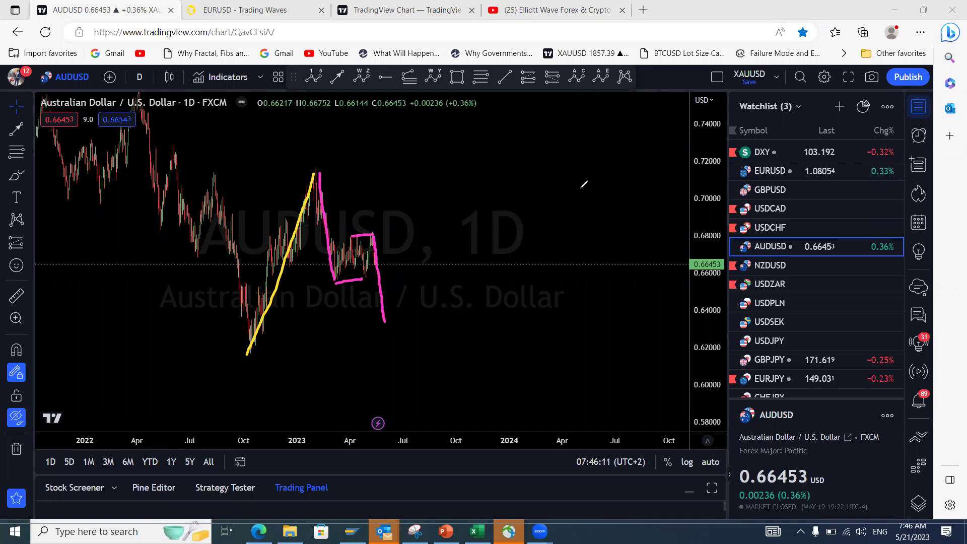
key(ctrl+z)
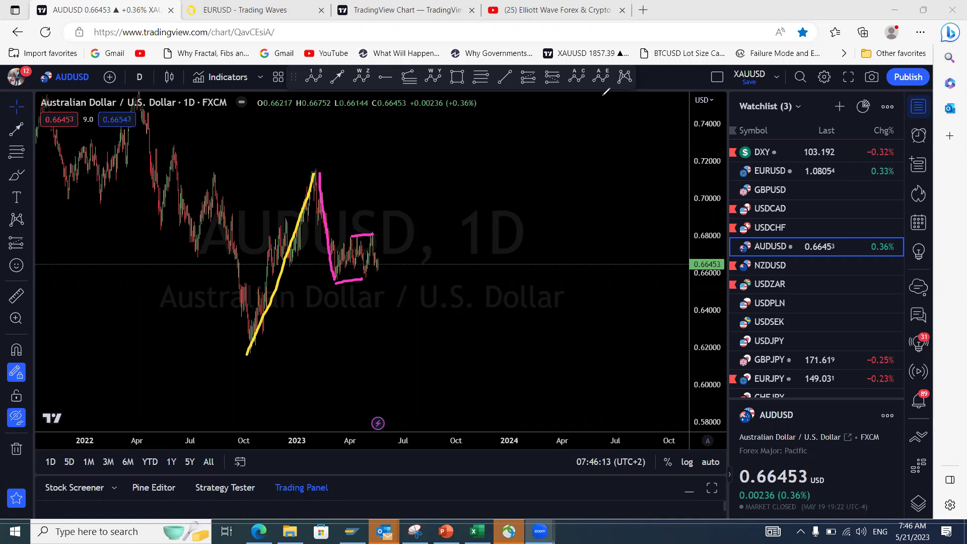
mouse_move(378, 269)
mouse_down()
mouse_move(383, 277)
mouse_move(397, 228)
mouse_up()
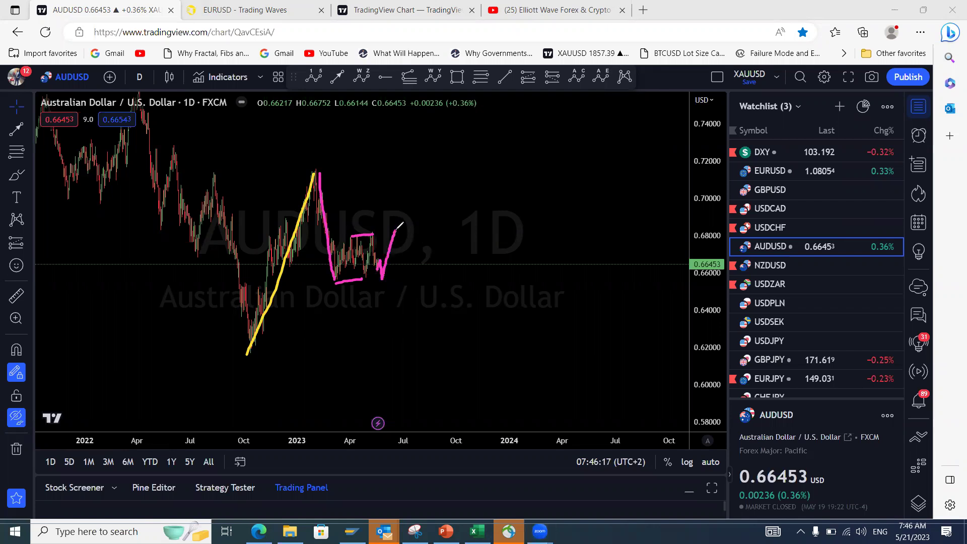
drag(406, 327, 399, 353)
- Erase the sloped range lines and redraw flat magenta lines along the AUDUSD consolidation's highs and lows
click(353, 281)
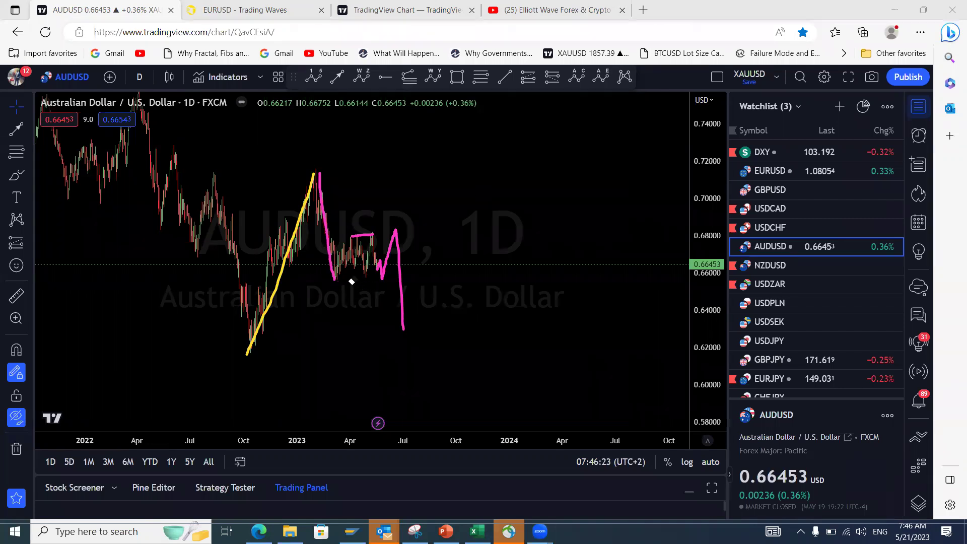
click(357, 236)
key(ctrl+z)
drag(359, 276, 383, 276)
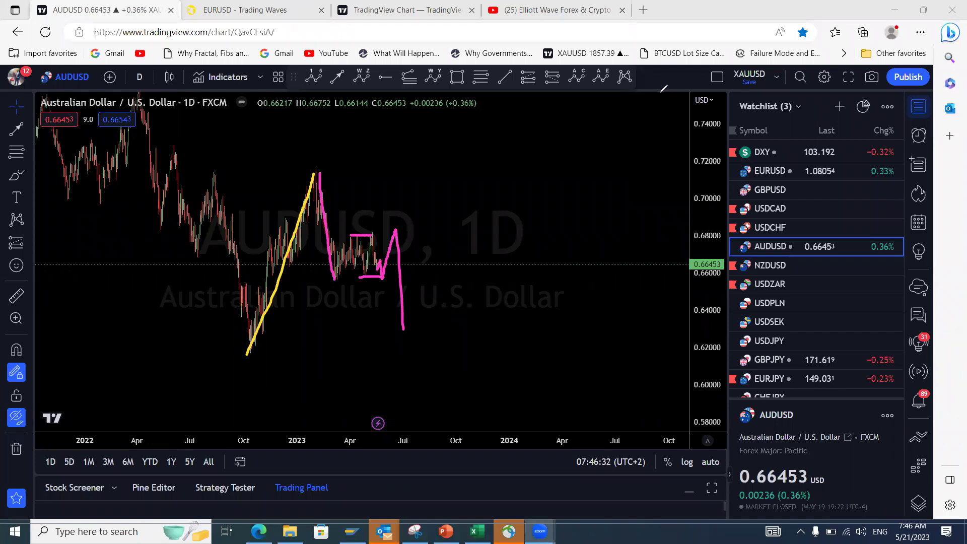
- Set the AUDUSD chart interval to 4 hours and fit the view to show price action since December 2022
click(141, 77)
click(143, 342)
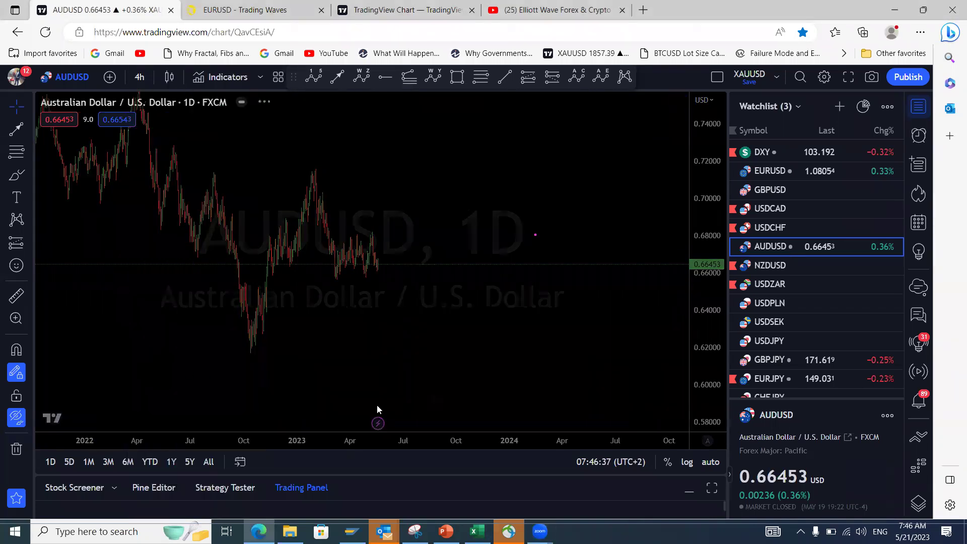
click(714, 468)
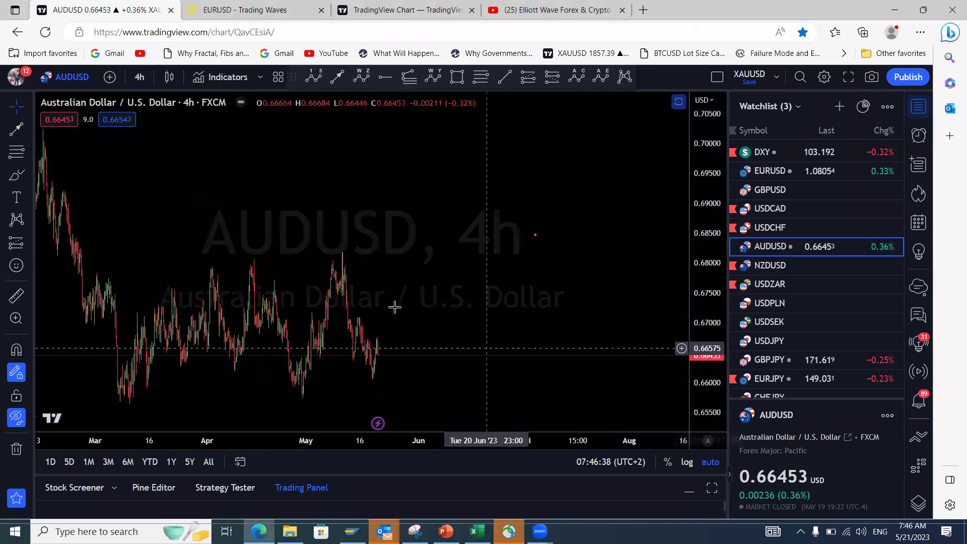
scroll(373, 300, down, 3)
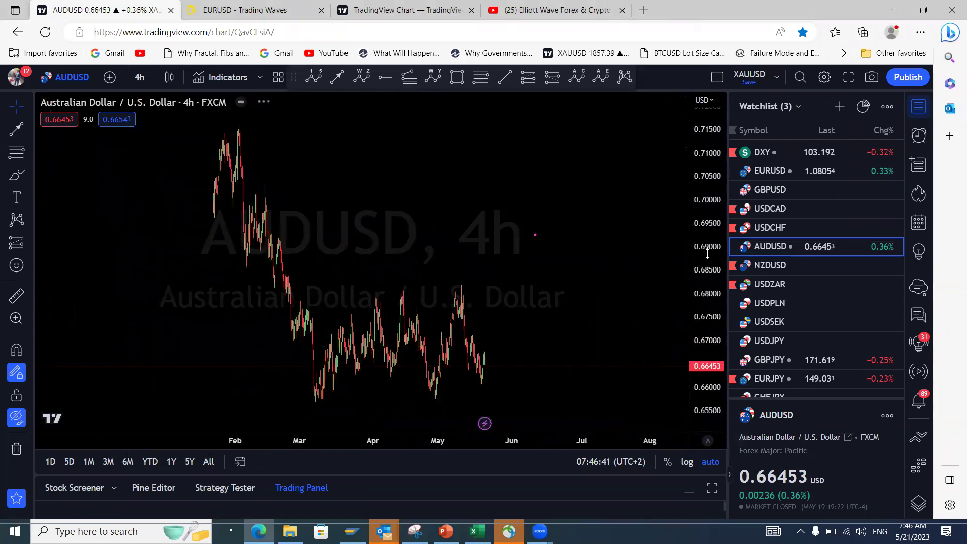
scroll(592, 328, down, 3)
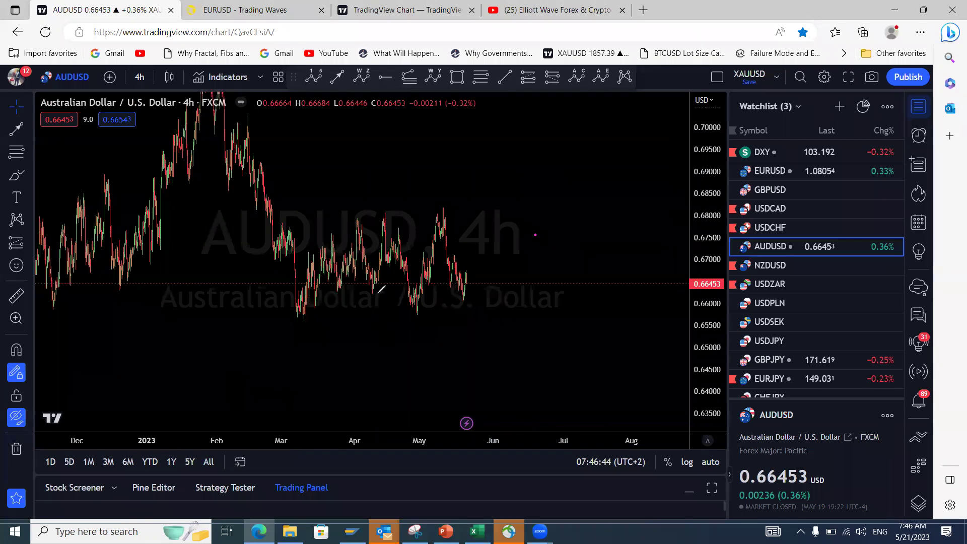
- Mark the AUDUSD range's April highs and spring lows in magenta, and trace the zigzag from the March low to the May high
drag(376, 292, 408, 314)
drag(361, 215, 388, 215)
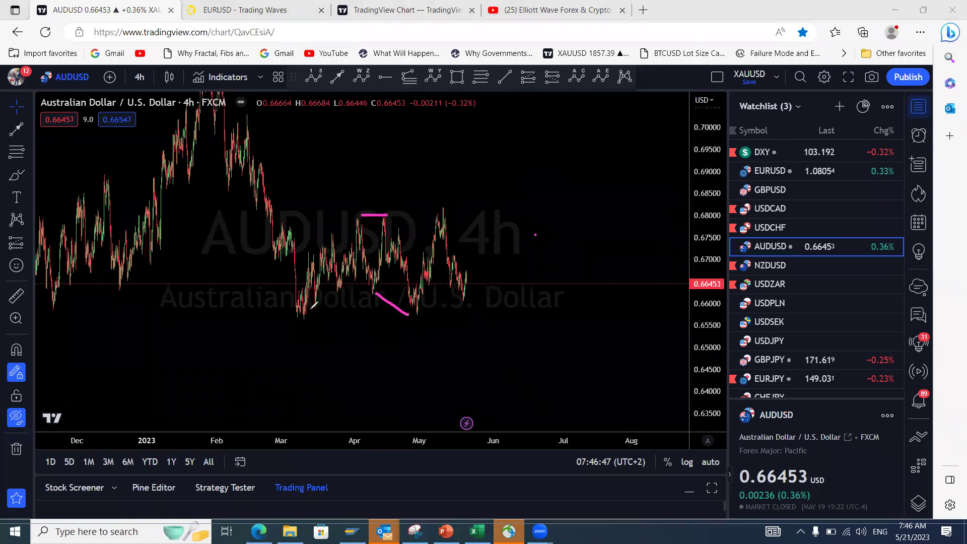
mouse_move(303, 317)
mouse_down()
mouse_move(358, 217)
mouse_move(406, 307)
mouse_move(443, 212)
mouse_move(471, 297)
mouse_up()
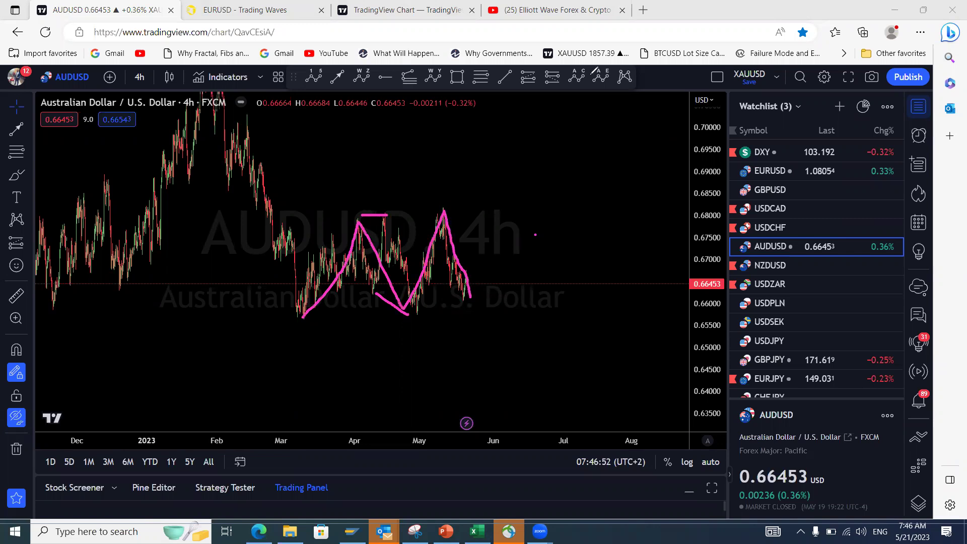
key(ctrl+z)
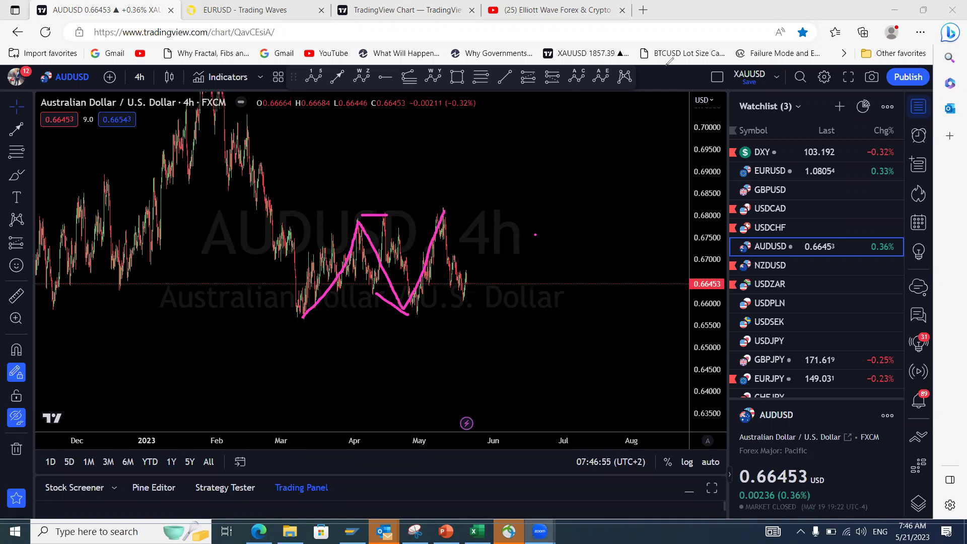
- Sketch AUDUSD's February–March decline and a drop to about 0.646 in yellow, adding a magenta bounce to about 0.67 with a drop after it
mouse_move(196, 112)
mouse_down()
mouse_move(228, 132)
mouse_move(284, 267)
mouse_move(286, 305)
mouse_up()
drag(449, 214, 488, 364)
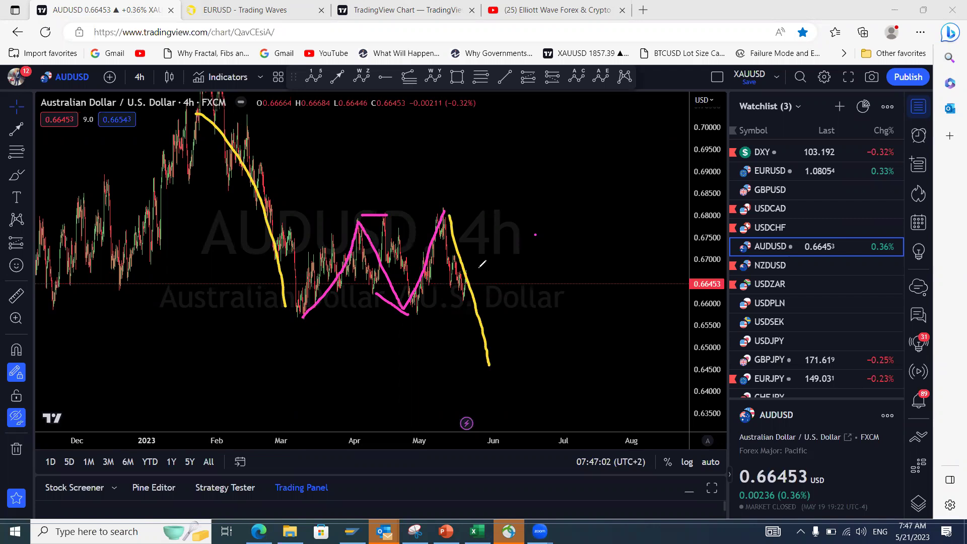
mouse_move(466, 299)
mouse_down()
mouse_move(465, 270)
mouse_move(475, 278)
mouse_move(482, 253)
mouse_move(489, 340)
mouse_up()
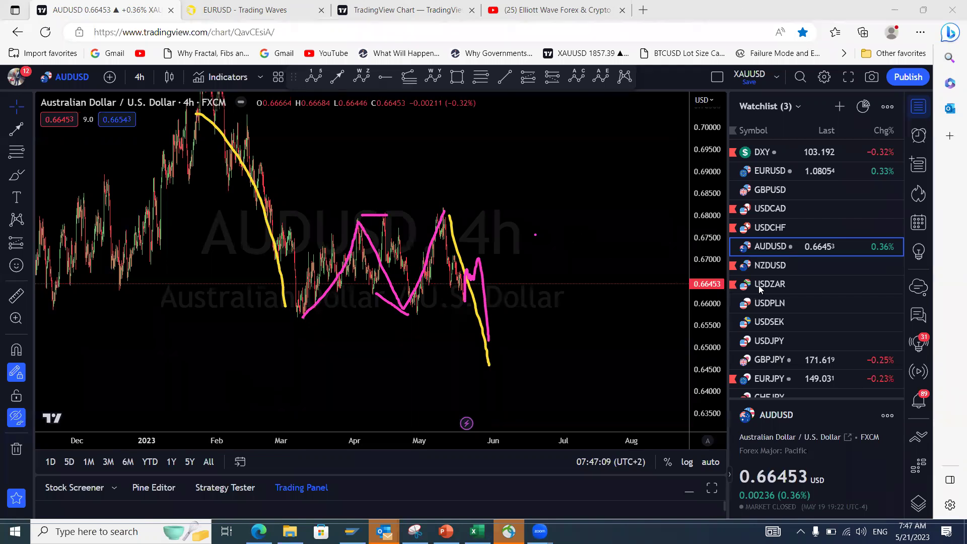
key(Escape)
- Switch the chart to NZDUSD and mark the highs and lows of the March–May range with magenta lines
click(764, 267)
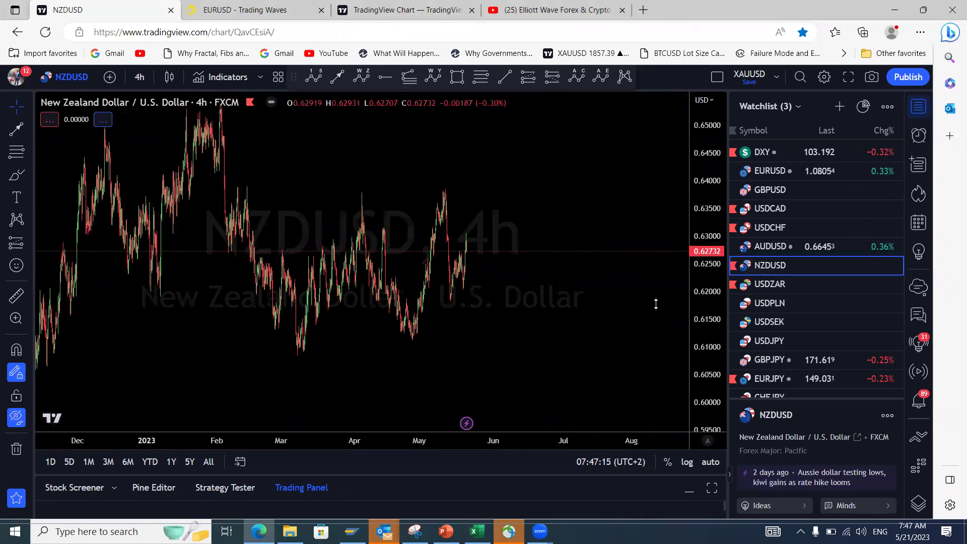
scroll(517, 265, down, 3)
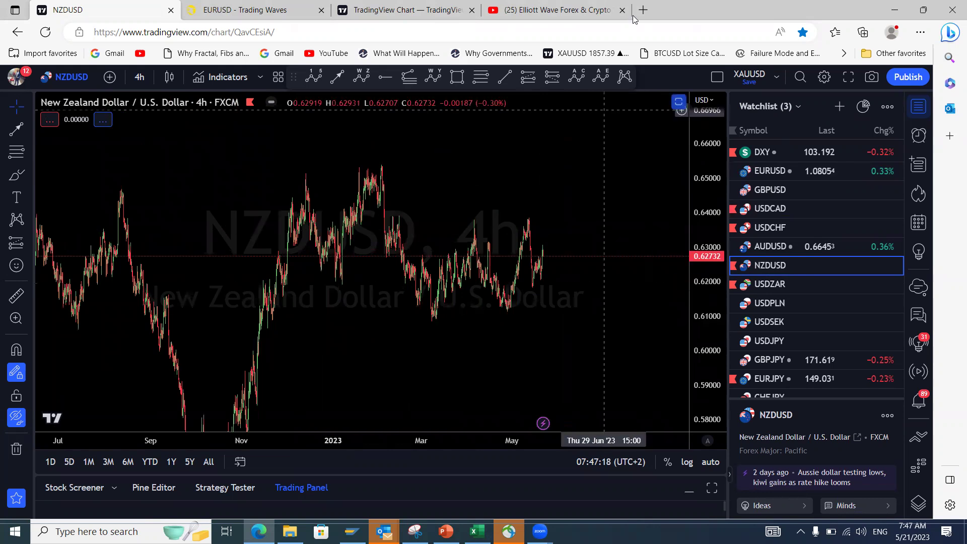
drag(472, 219, 529, 217)
drag(435, 322, 496, 312)
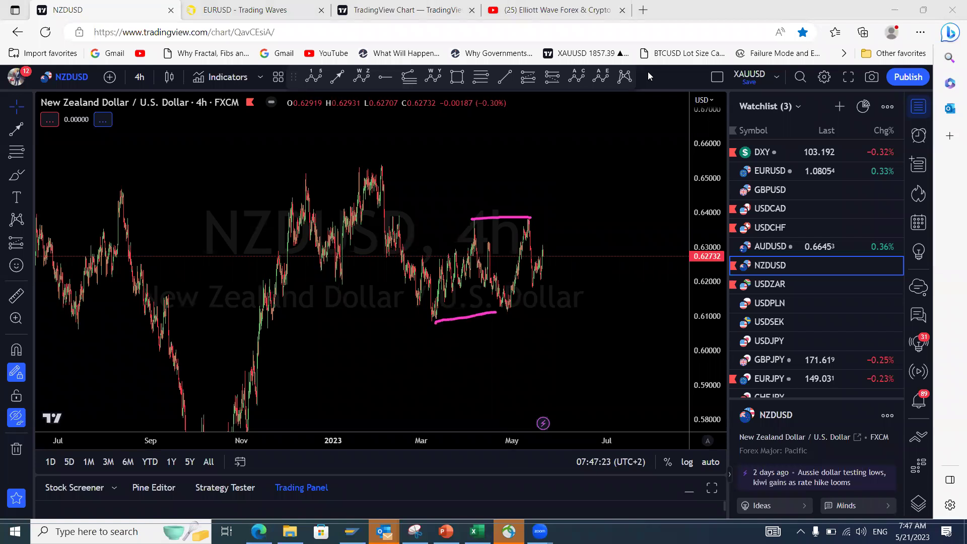
- Sketch in yellow NZDUSD's drop from the May high, a bounce to about 0.632, a fall to about 0.605, and the February decline
mouse_move(527, 218)
mouse_down()
mouse_move(533, 283)
mouse_move(557, 229)
mouse_up()
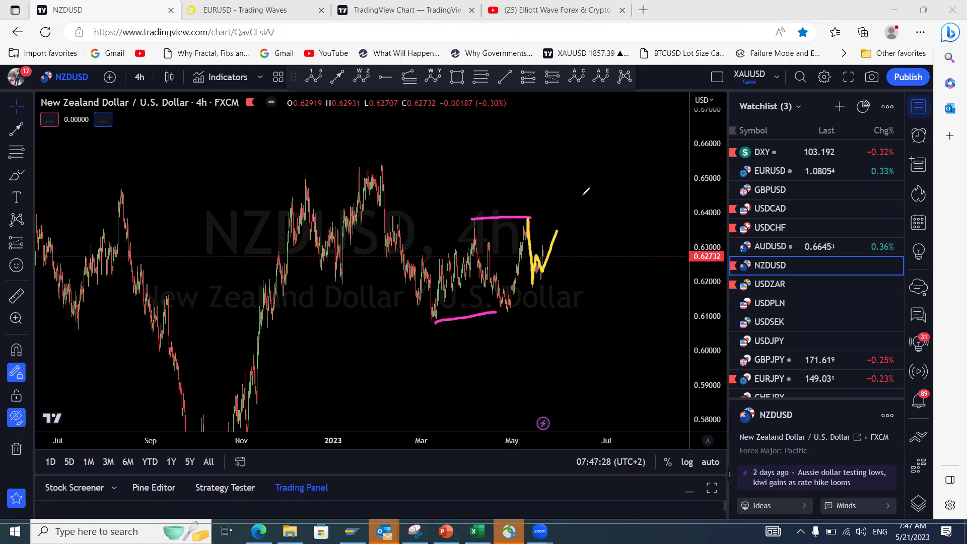
key(ctrl+z)
drag(533, 282, 548, 241)
mouse_move(531, 282)
mouse_down()
mouse_move(550, 242)
mouse_move(562, 334)
mouse_up()
drag(375, 181, 382, 195)
drag(408, 246, 414, 316)
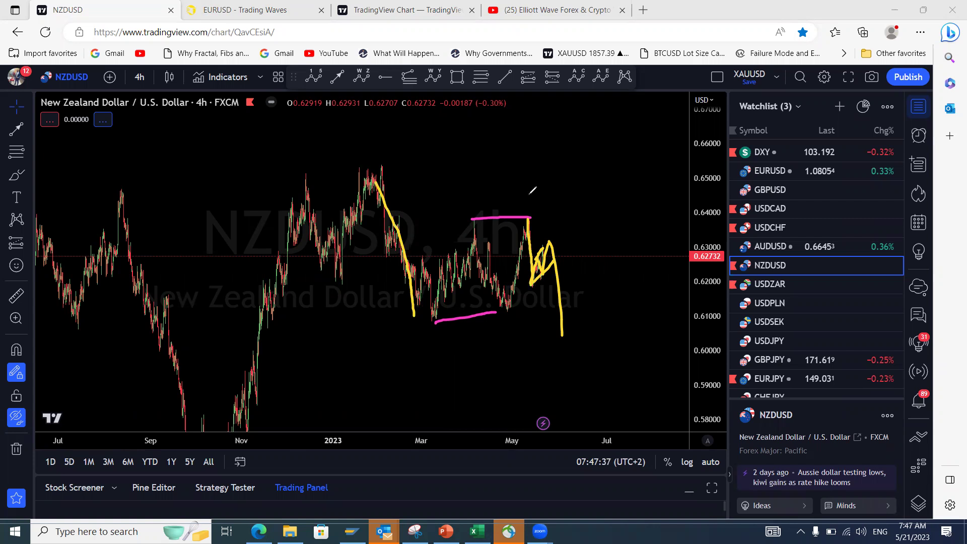
- Trace NZDUSD's zigzag from the March low to the May high in magenta and label its swings A, B and C
mouse_move(427, 322)
mouse_down()
mouse_move(453, 287)
mouse_move(474, 225)
mouse_move(473, 279)
mouse_move(501, 266)
mouse_move(506, 302)
mouse_move(535, 209)
mouse_up()
mouse_move(464, 205)
mouse_down()
mouse_move(469, 187)
mouse_move(475, 205)
mouse_move(462, 205)
mouse_up()
mouse_move(501, 314)
mouse_down()
mouse_move(502, 338)
mouse_move(504, 322)
mouse_move(511, 334)
mouse_move(501, 340)
mouse_up()
drag(530, 190, 539, 205)
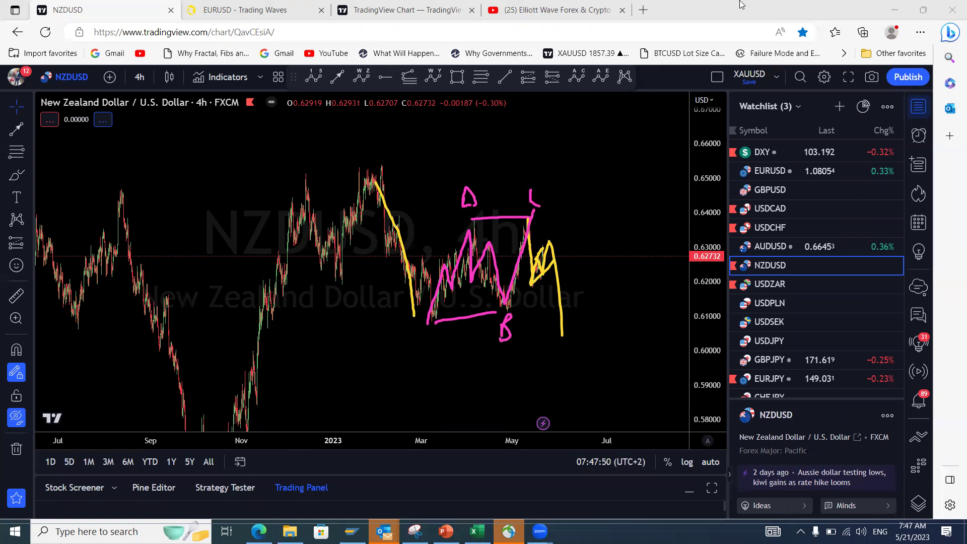
key(Escape)
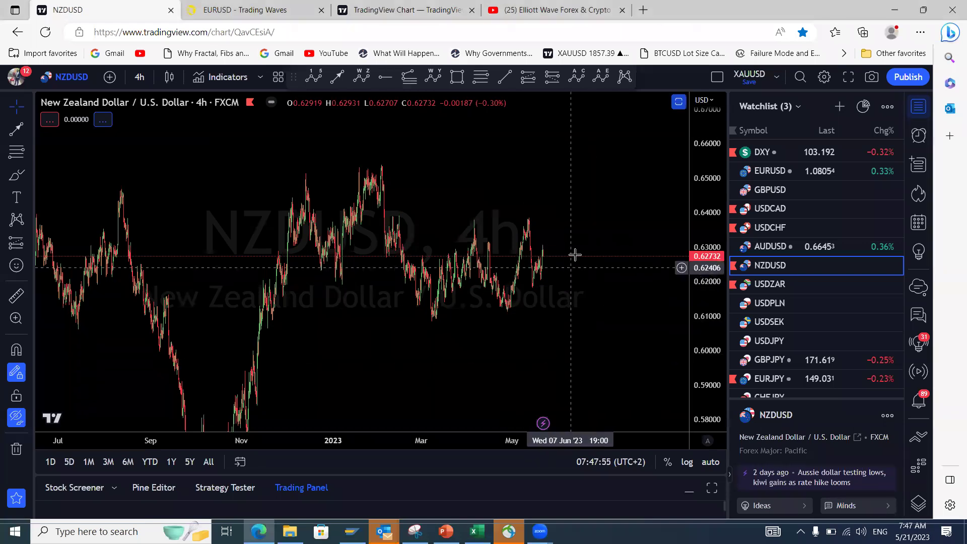
- Switch the chart to USDZAR, set the interval to 1 week, and compress the price scale to show the history since 1991
click(782, 285)
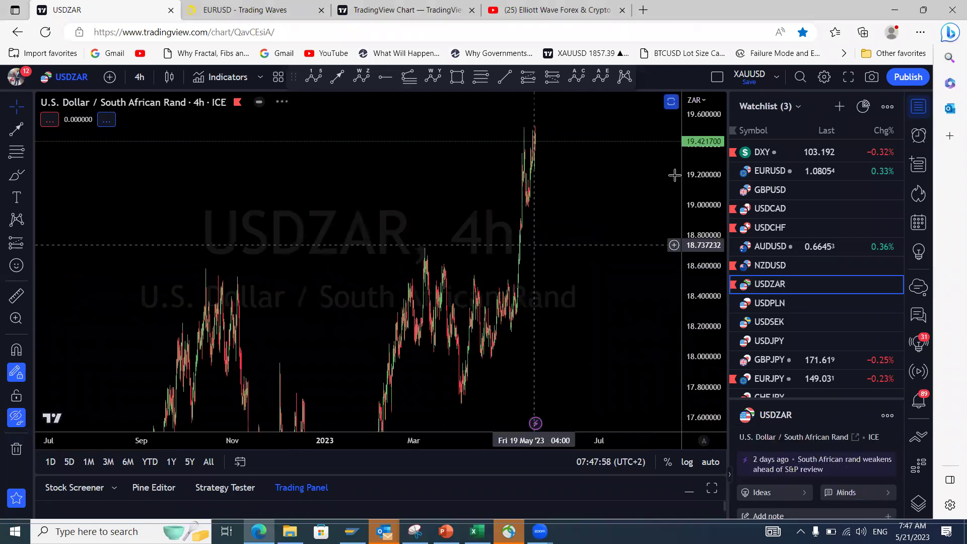
click(142, 78)
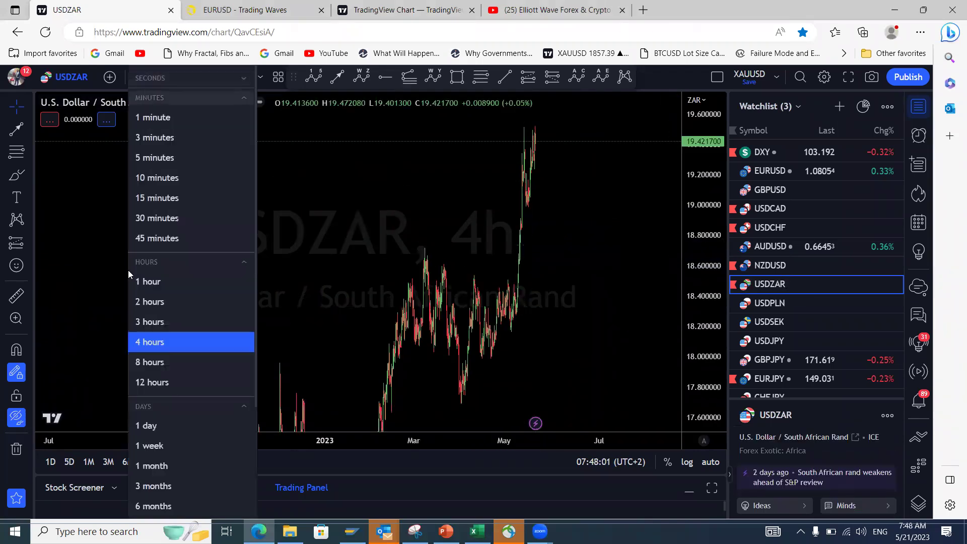
click(151, 445)
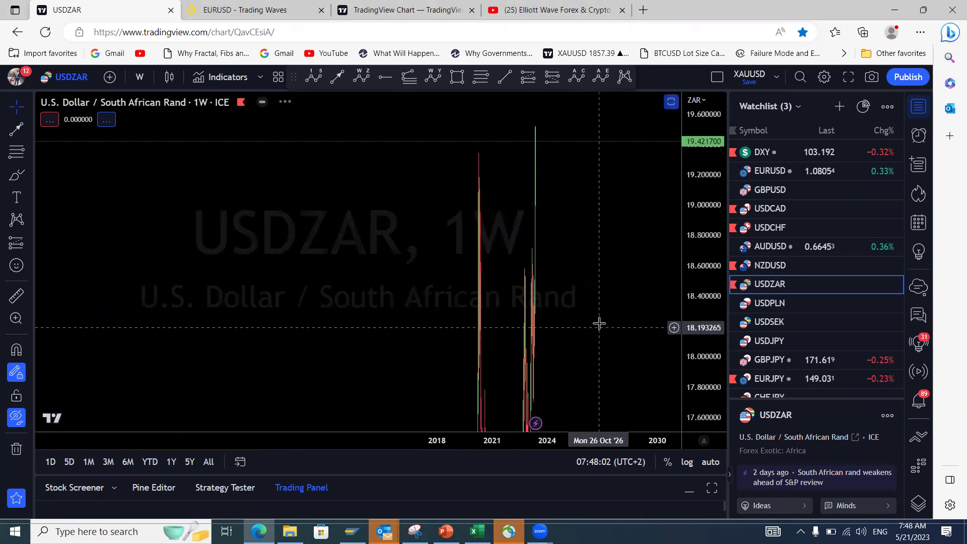
drag(707, 175, 600, 302)
scroll(598, 300, down, 1)
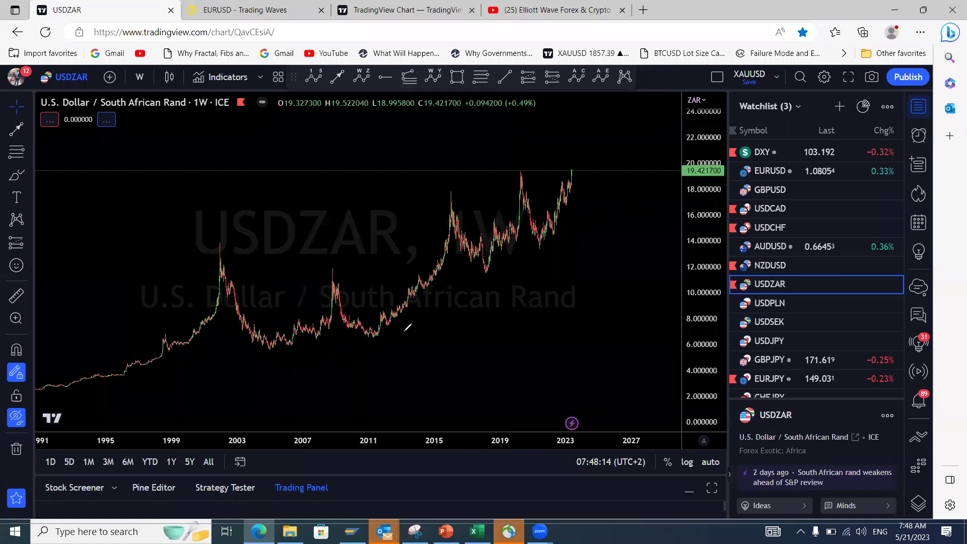
- Mark USDZAR's 2016–2020 highs and 2018–2021 lows in magenta, and sketch the 2008 spike's rise and fall
drag(485, 274, 541, 247)
drag(451, 194, 522, 174)
mouse_move(267, 358)
mouse_down()
mouse_move(313, 323)
mouse_move(340, 276)
mouse_move(365, 329)
mouse_up()
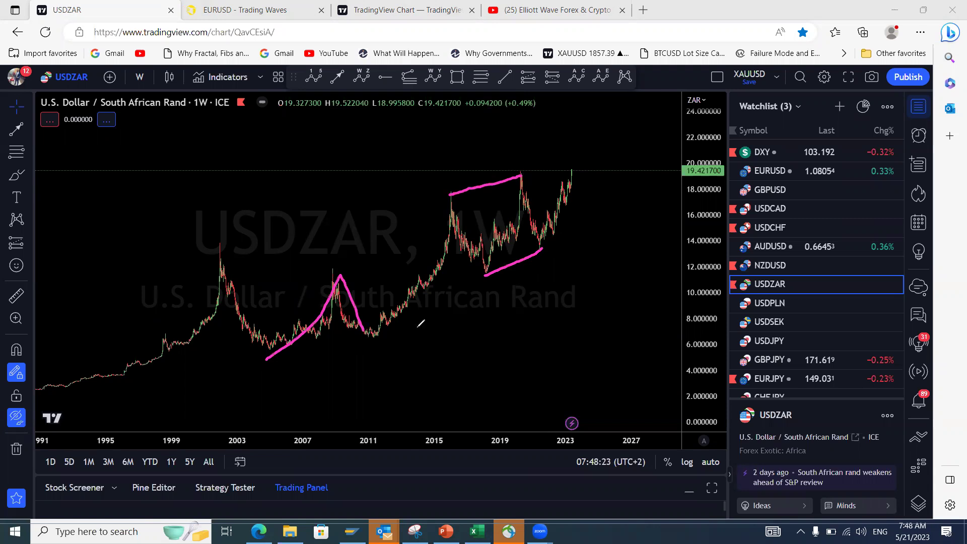
drag(332, 269, 417, 275)
key(ctrl+z)
drag(332, 268, 537, 274)
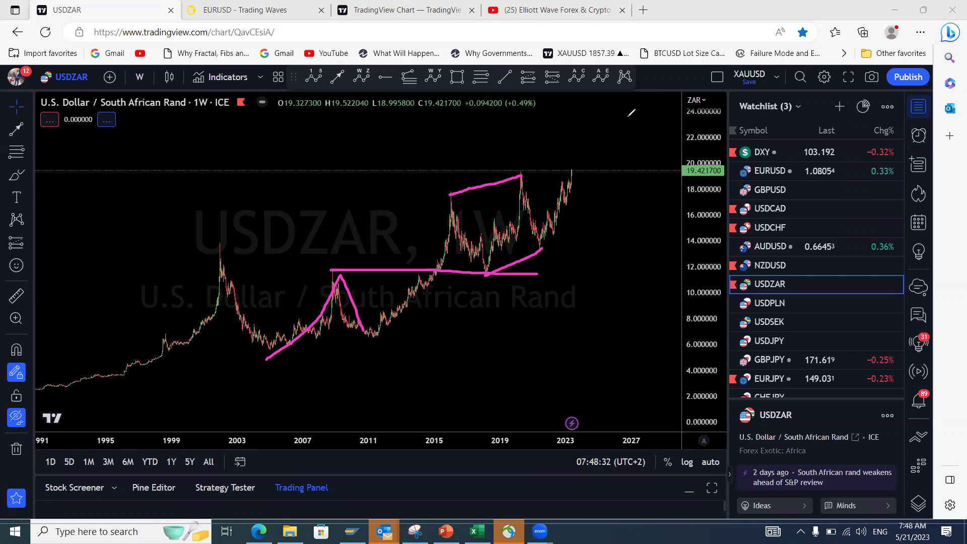
key(ctrl+z)
- Sketch USDZAR's decline from the 2001 high, add lines above and below that correction, and label its start W and end X
drag(218, 251, 269, 351)
drag(232, 257, 323, 259)
drag(281, 351, 360, 352)
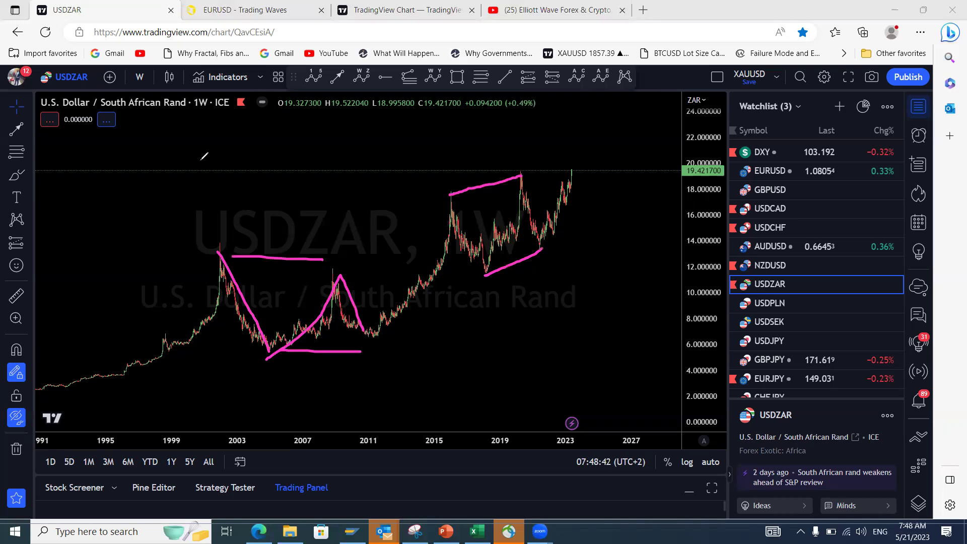
mouse_move(200, 214)
mouse_down()
mouse_move(214, 236)
mouse_move(221, 216)
mouse_up()
mouse_move(383, 348)
mouse_down()
mouse_move(379, 376)
mouse_move(401, 372)
mouse_up()
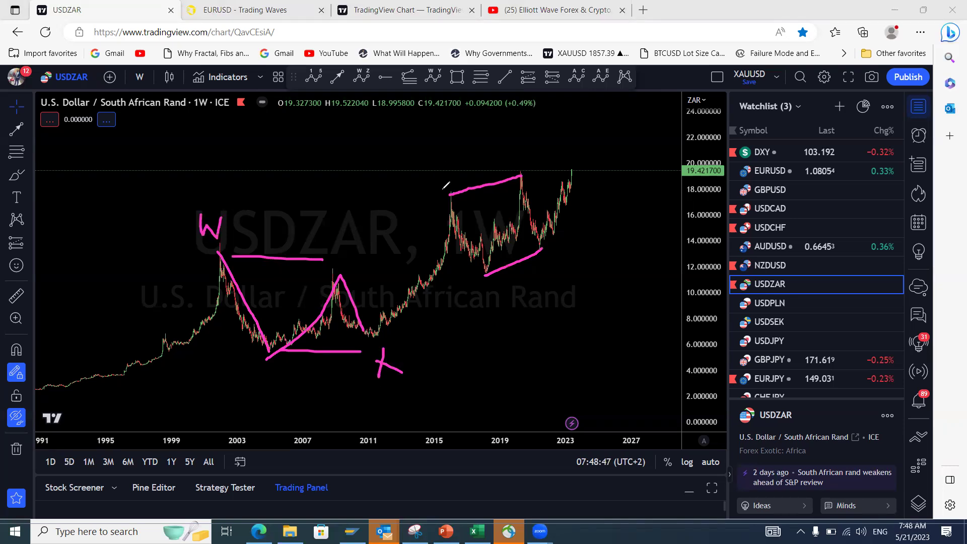
- Label the 2016 high Y and the 2021 low X, and sketch a further rise to about 24 labelled Z
drag(420, 173, 431, 190)
drag(439, 173, 420, 208)
drag(551, 263, 567, 274)
drag(560, 267, 546, 294)
drag(588, 120, 596, 133)
key(ctrl+z)
mouse_move(584, 129)
mouse_down()
mouse_move(586, 139)
mouse_move(606, 141)
mouse_up()
mouse_move(570, 178)
mouse_down()
mouse_move(597, 108)
mouse_move(606, 143)
mouse_up()
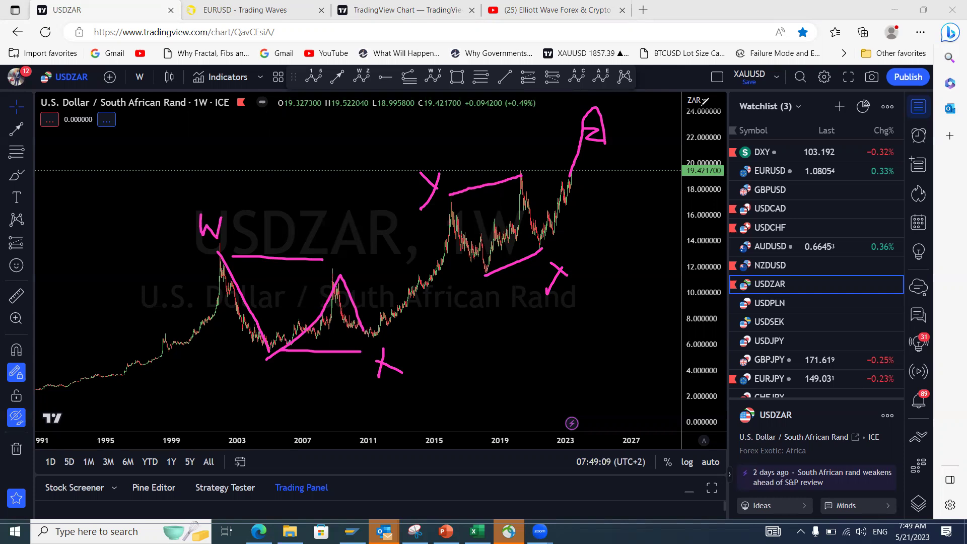
- Erase all the drawings and sketch a USDZAR drop to about 14 in magenta, with a level line from the 2021 low
key(e)
mouse_move(571, 171)
mouse_down()
mouse_move(590, 240)
mouse_move(542, 245)
mouse_up()
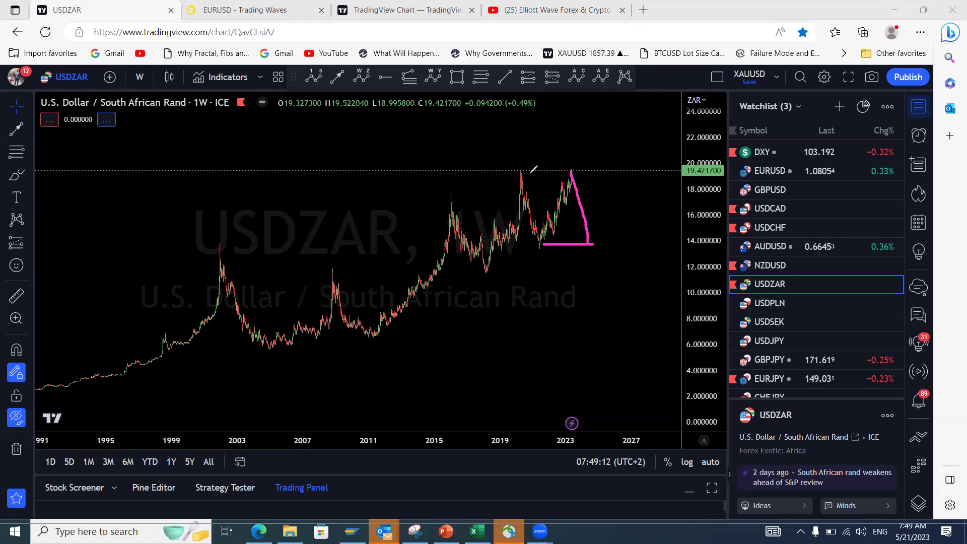
- Sketch a level line from USDZAR's 2020 high and a rise from about 14 to about 23, then erase all the drawings
drag(528, 173, 565, 173)
drag(592, 244, 625, 120)
drag(570, 168, 580, 170)
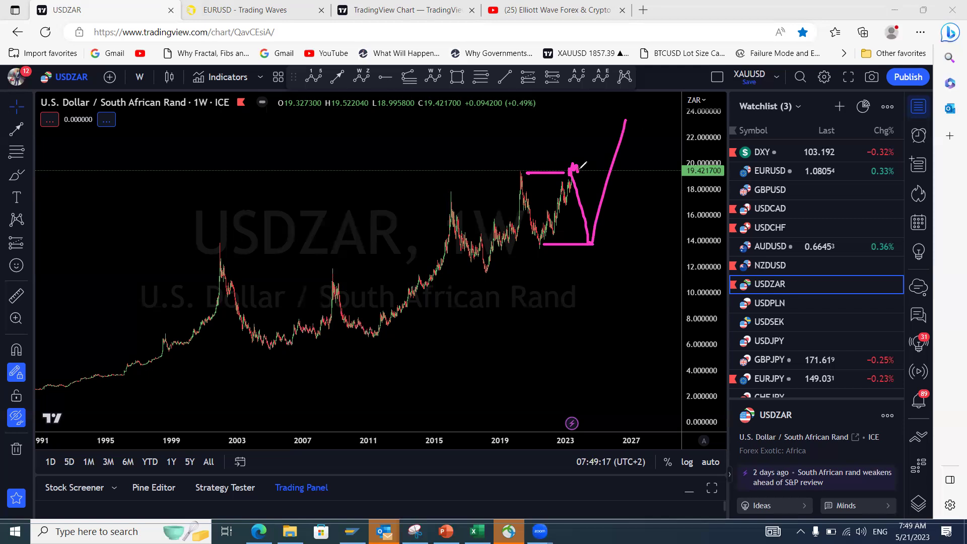
right_click(709, 114)
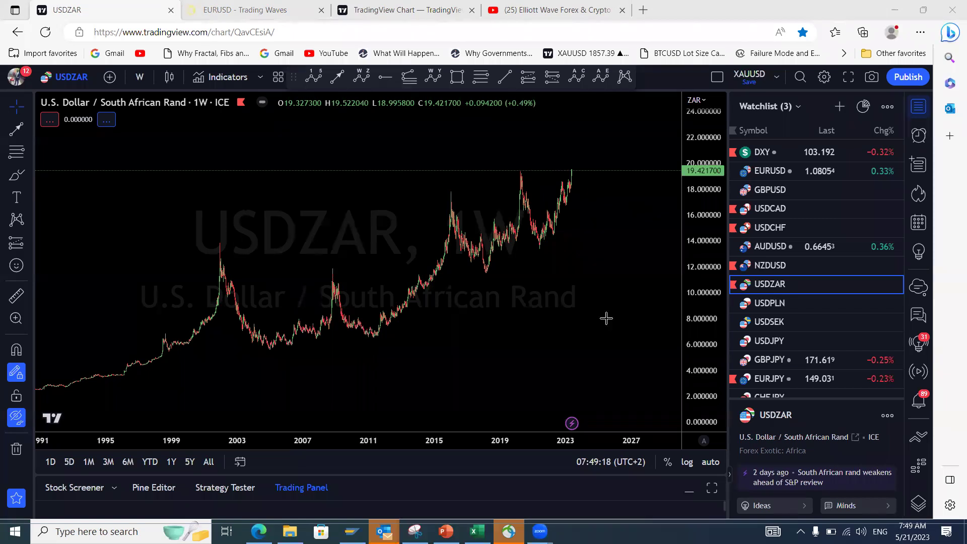
- Open the weekly USDJPY chart and sketch a zigzag rise from the January 2023 low to about 143 and a drop to about 122
click(781, 342)
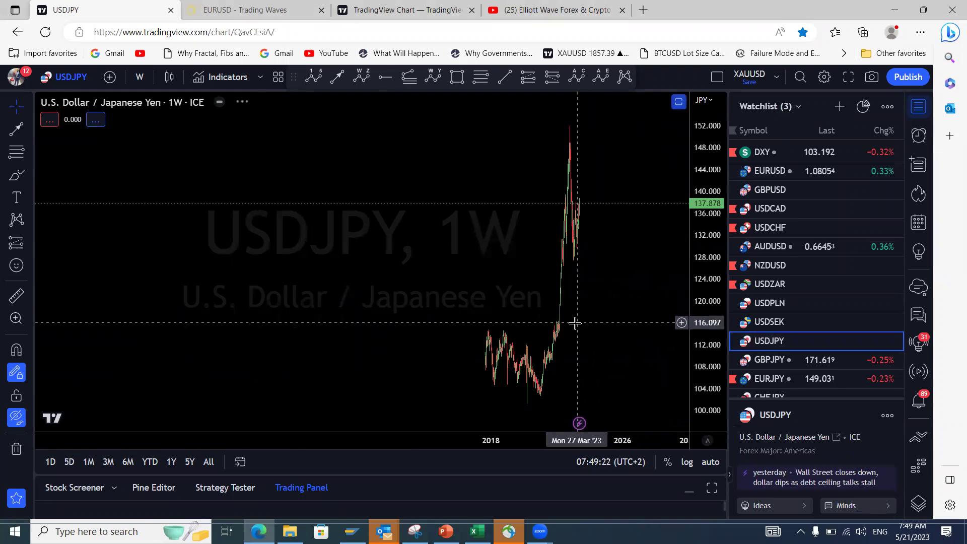
scroll(555, 250, up, 10)
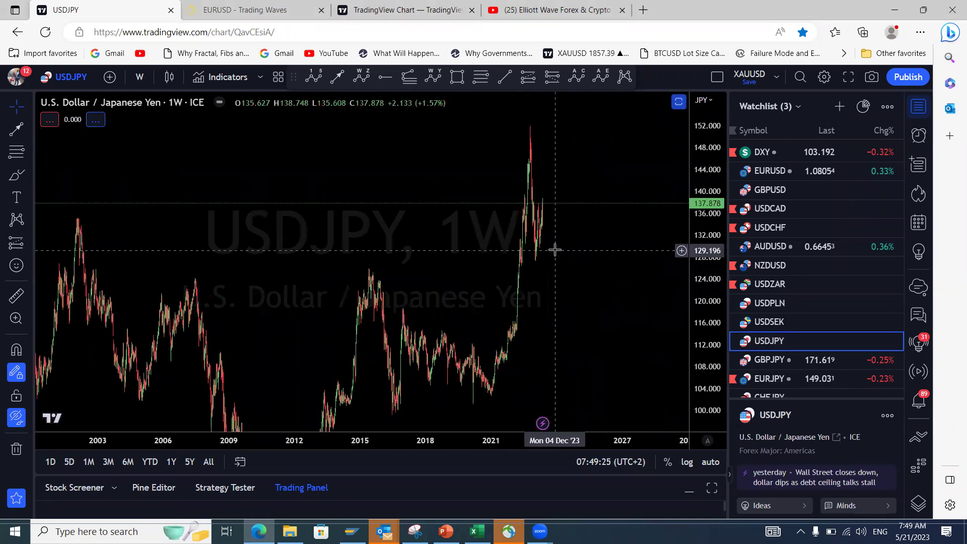
drag(354, 306, 563, 291)
scroll(511, 288, up, 2)
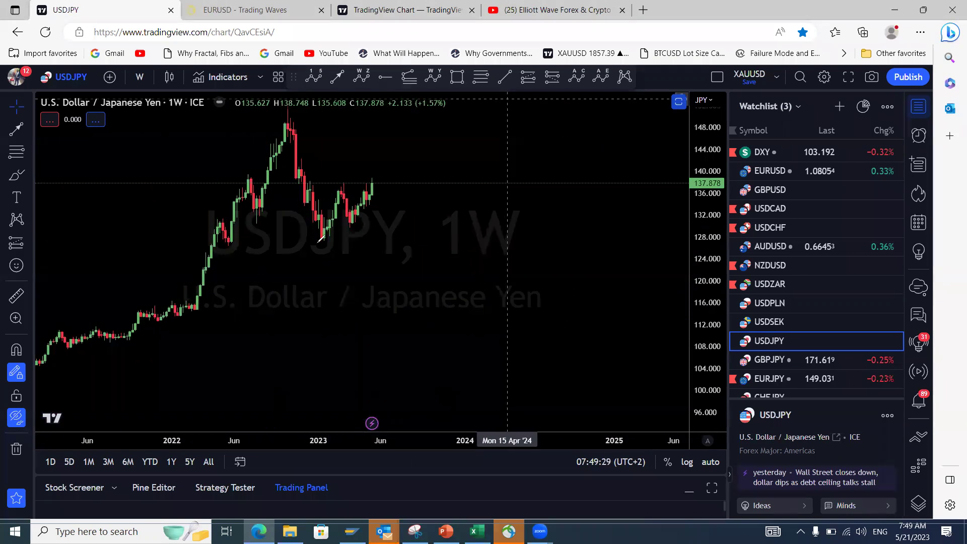
mouse_move(317, 241)
mouse_down()
mouse_move(341, 186)
mouse_move(354, 220)
mouse_move(388, 150)
mouse_move(387, 291)
mouse_up()
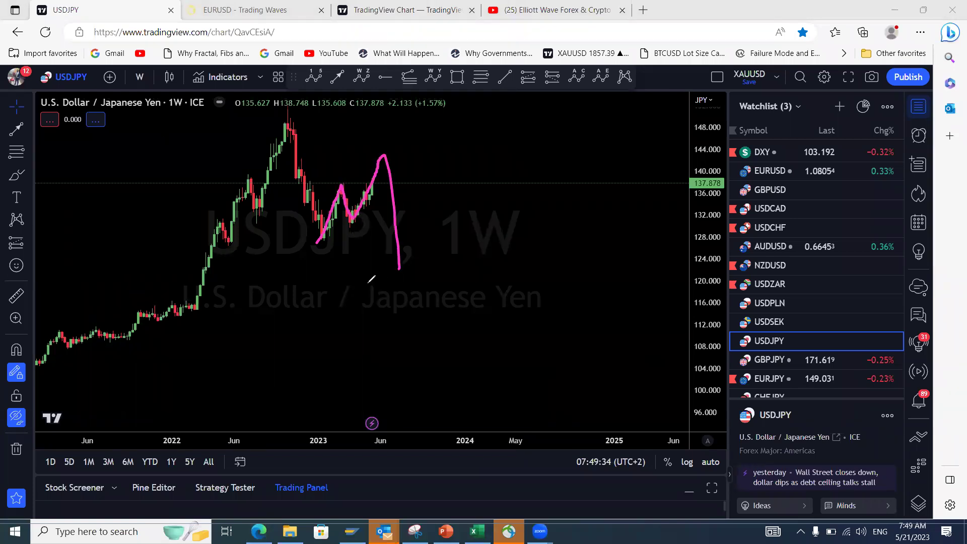
- On daily USDJPY, sketch the drop from the 2022 high and a zigzag rebound, enclose the rebound with lines, and add a fall to about 131
click(140, 77)
click(167, 425)
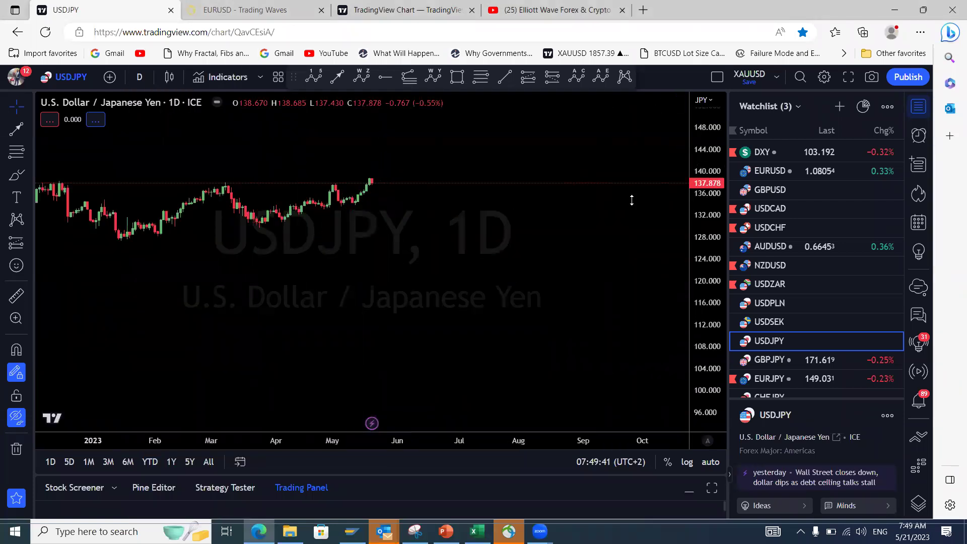
scroll(503, 348, down, 5)
scroll(503, 348, down, 6)
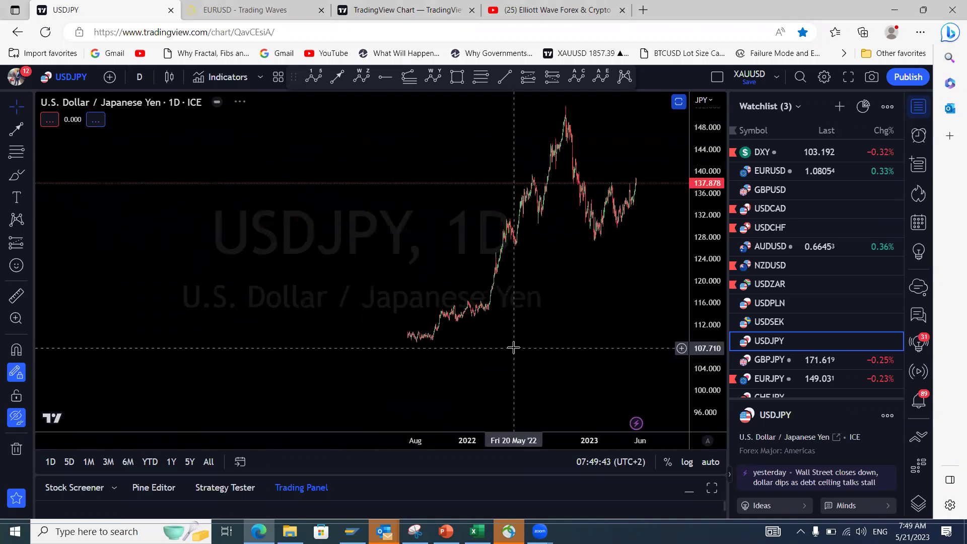
scroll(384, 346, right, 5)
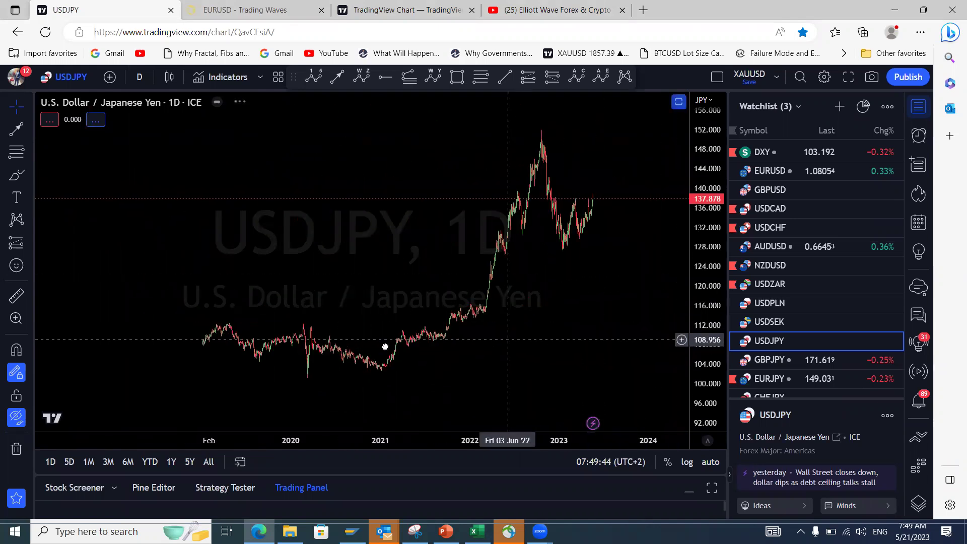
scroll(388, 346, up, 3)
scroll(511, 108, left, 2)
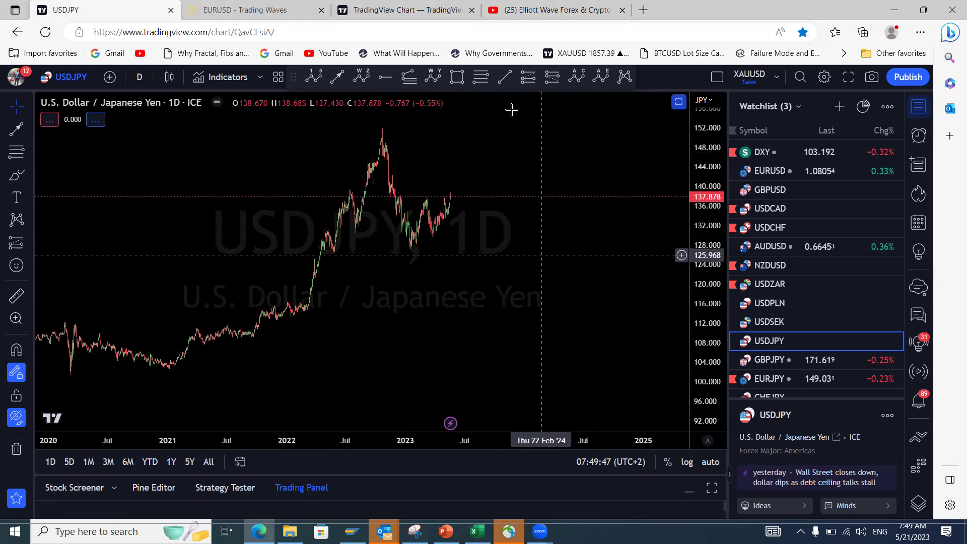
mouse_move(403, 192)
mouse_down()
mouse_move(408, 245)
mouse_move(414, 229)
mouse_move(434, 229)
mouse_move(457, 182)
mouse_up()
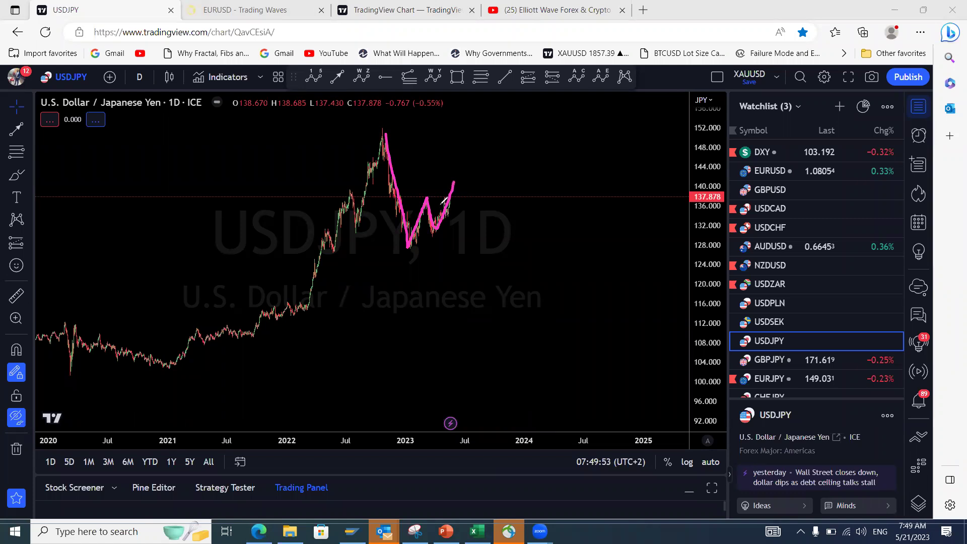
drag(432, 191, 453, 180)
mouse_move(412, 249)
mouse_down()
mouse_move(461, 172)
mouse_move(474, 232)
mouse_up()
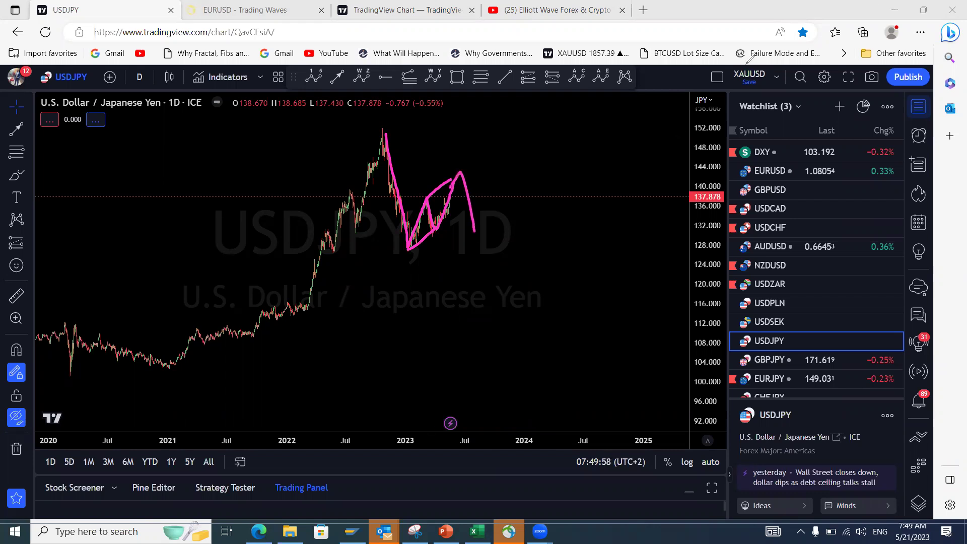
- Open GBPJPY on the 4-hour interval, sketch the zigzag drop from the early-May high to about 168, and erase the drawings
click(141, 81)
click(168, 342)
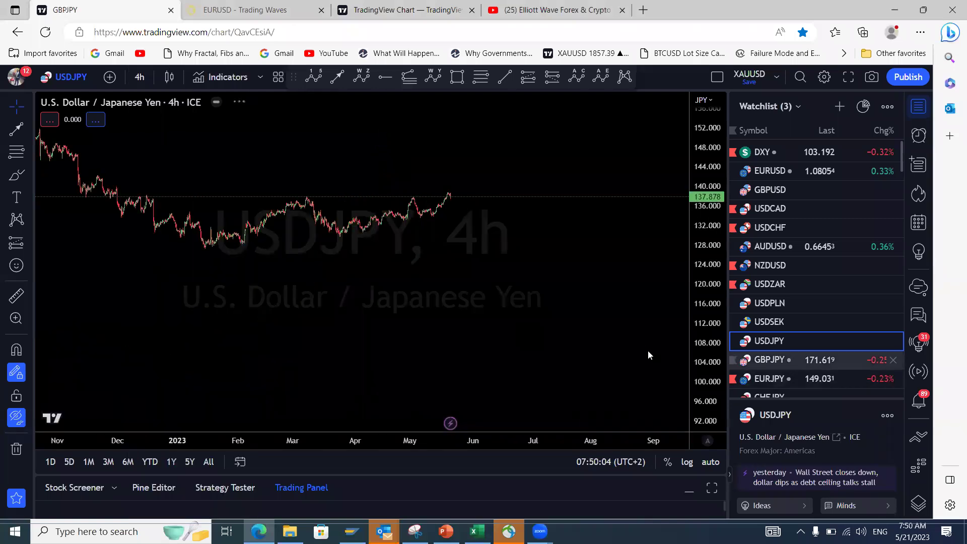
key(Down)
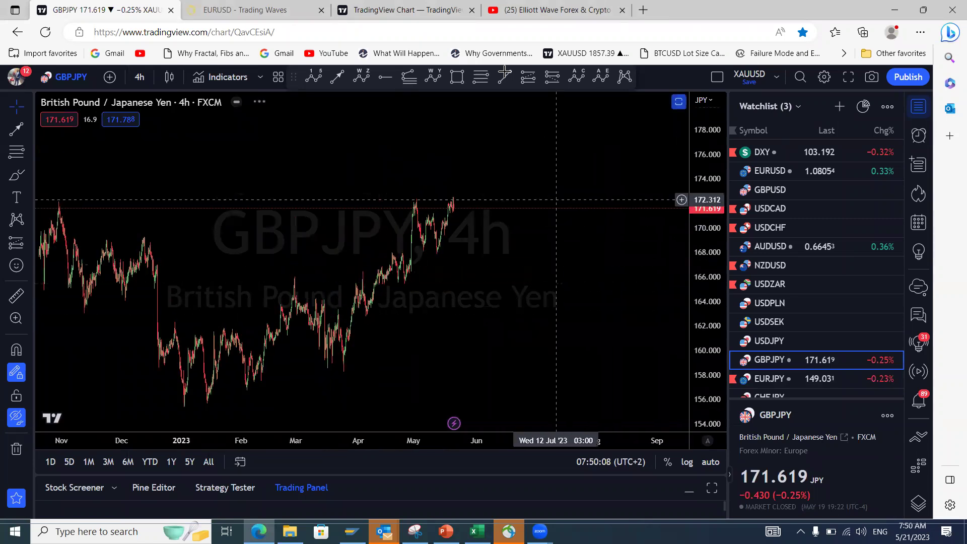
mouse_move(418, 202)
mouse_down()
mouse_move(435, 224)
mouse_move(434, 255)
mouse_up()
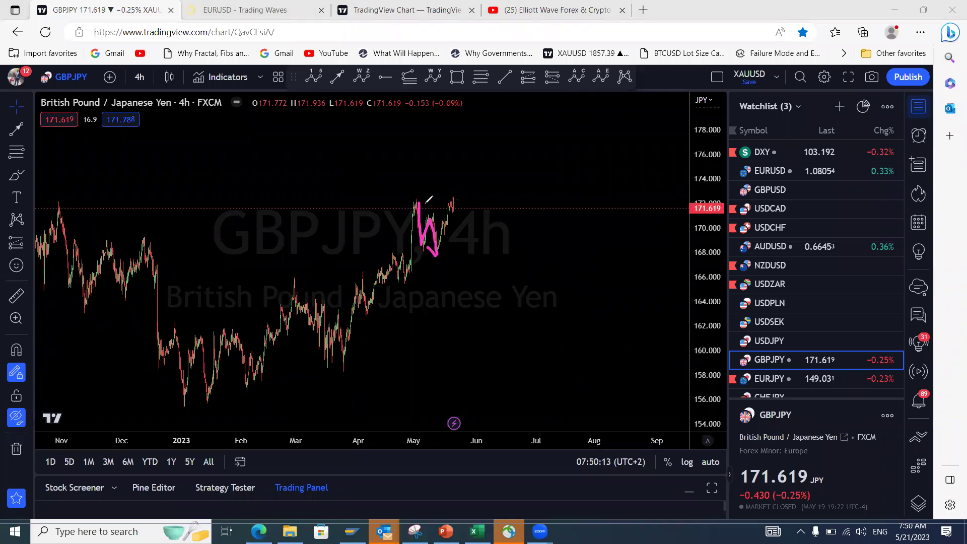
mouse_move(425, 205)
mouse_down()
mouse_move(435, 224)
mouse_move(448, 222)
mouse_move(451, 197)
mouse_move(459, 207)
mouse_move(485, 160)
mouse_move(497, 232)
mouse_up()
key(ctrl+z)
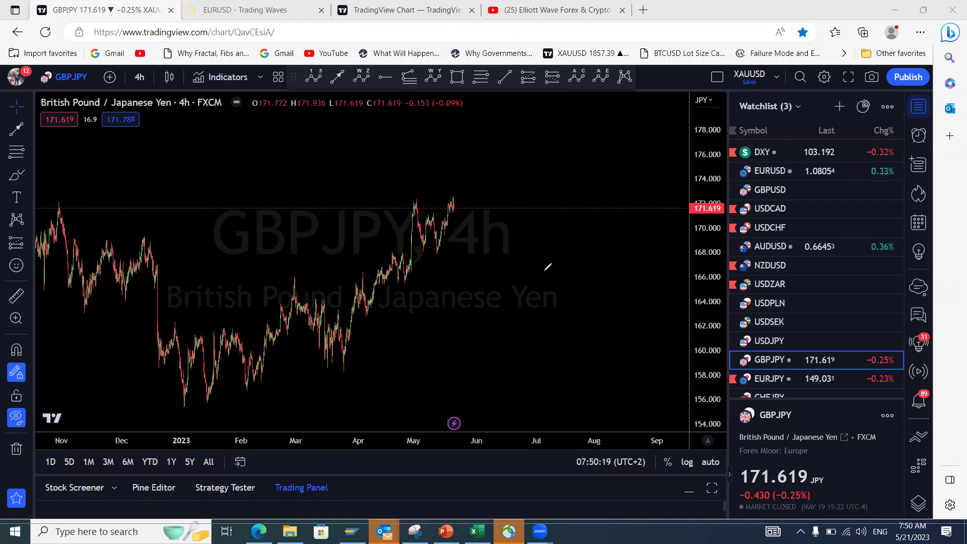
- Open EURJPY and sketch two scenarios: a zigzag from the May high falling to about 144, and a three-leg rise from January falling to about 139
click(784, 378)
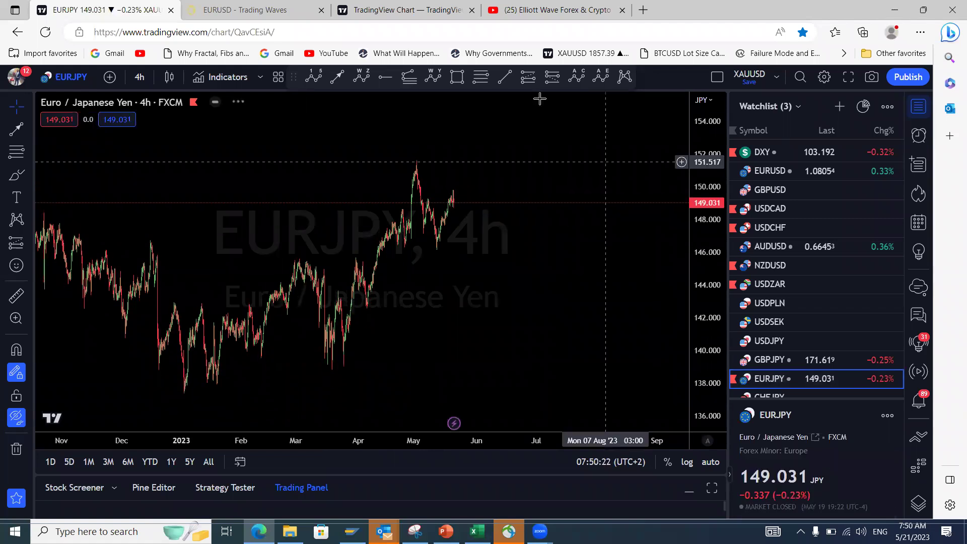
mouse_move(416, 161)
mouse_down()
mouse_move(436, 246)
mouse_move(452, 193)
mouse_move(460, 215)
mouse_move(485, 163)
mouse_move(501, 282)
mouse_up()
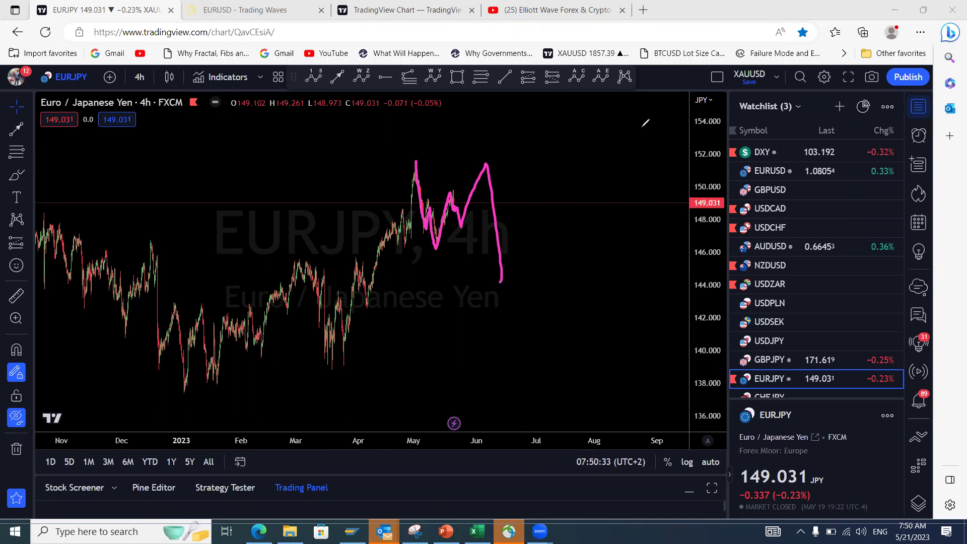
mouse_move(186, 389)
mouse_down()
mouse_move(271, 266)
mouse_move(321, 338)
mouse_move(322, 364)
mouse_up()
drag(346, 315, 416, 166)
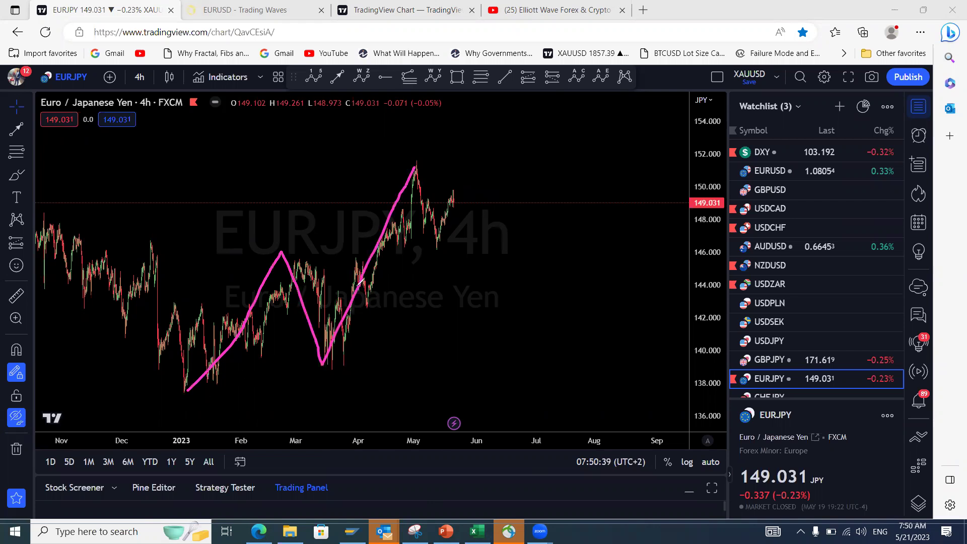
drag(428, 184, 469, 370)
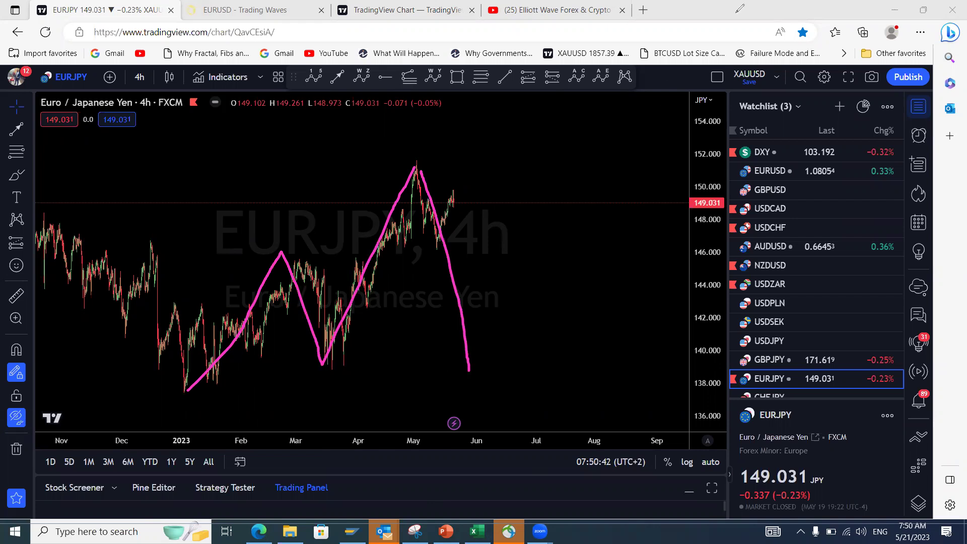
- Open CHFJPY on the daily interval, sketch the channelled decline from the 2022 high and a zigzag rise to about 158, and erase the drawings
click(767, 394)
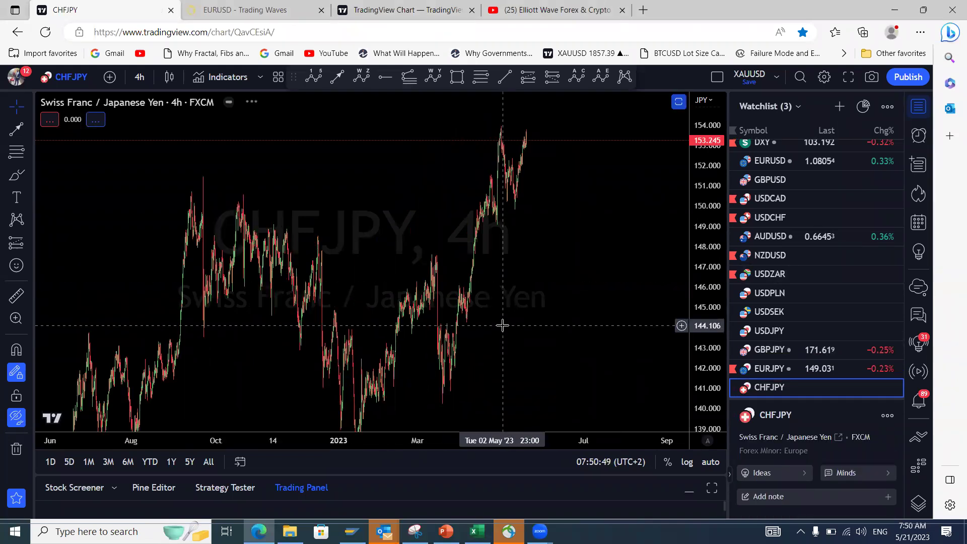
click(141, 78)
click(146, 425)
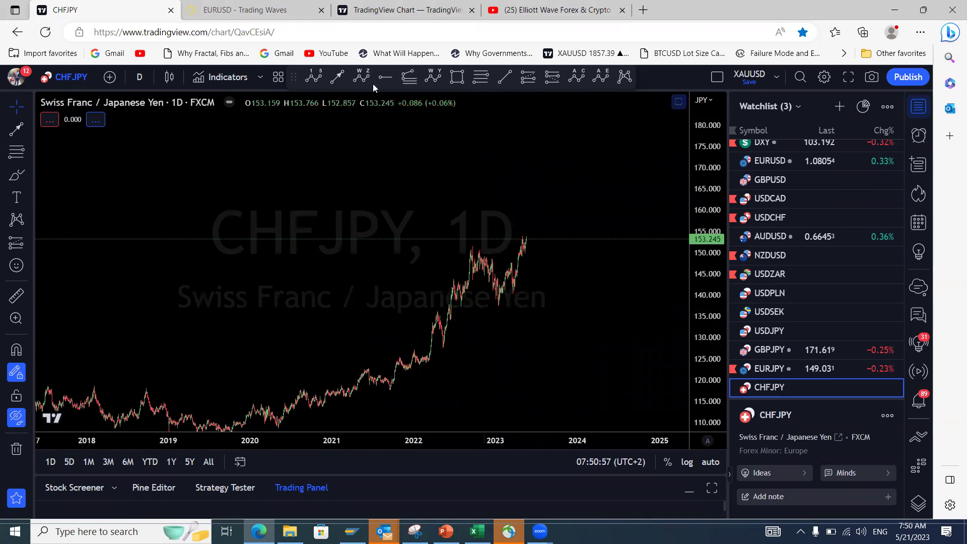
mouse_move(489, 255)
mouse_down()
mouse_move(506, 273)
mouse_move(481, 277)
mouse_move(501, 299)
mouse_move(516, 254)
mouse_move(524, 266)
mouse_move(549, 218)
mouse_up()
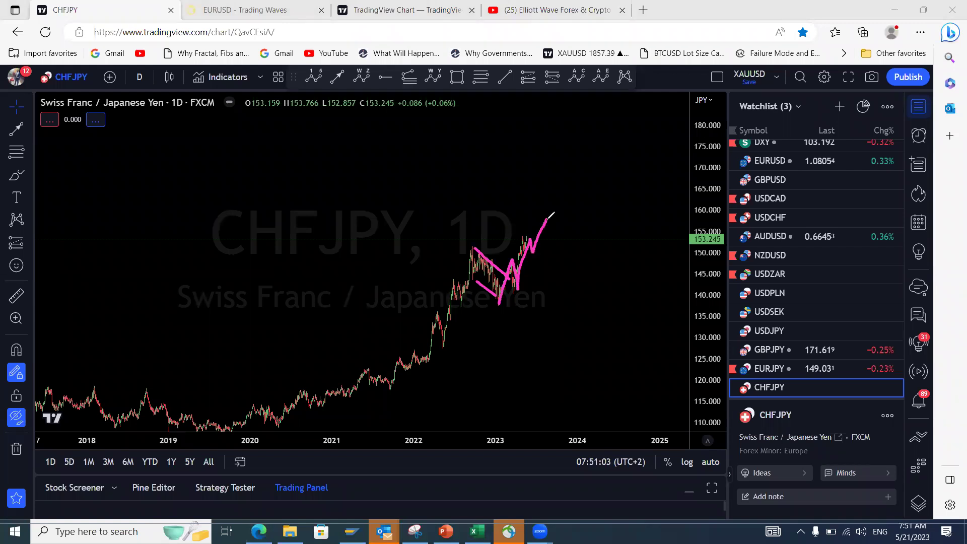
drag(486, 241, 532, 220)
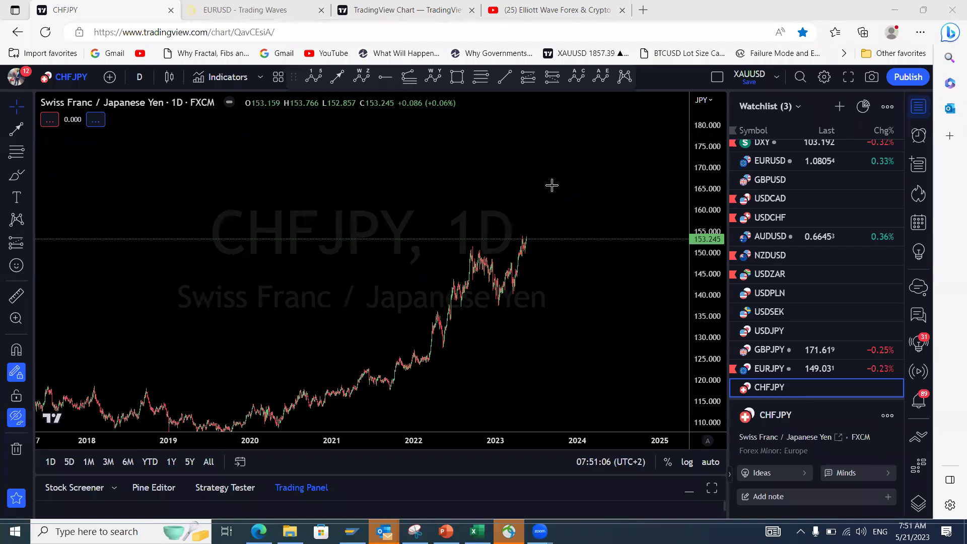
- Show CHFJPY's oscillator pane, and draw a rising line over the 2022–2023 price highs and a falling line over the matching oscillator peaks
key(ctrl+z)
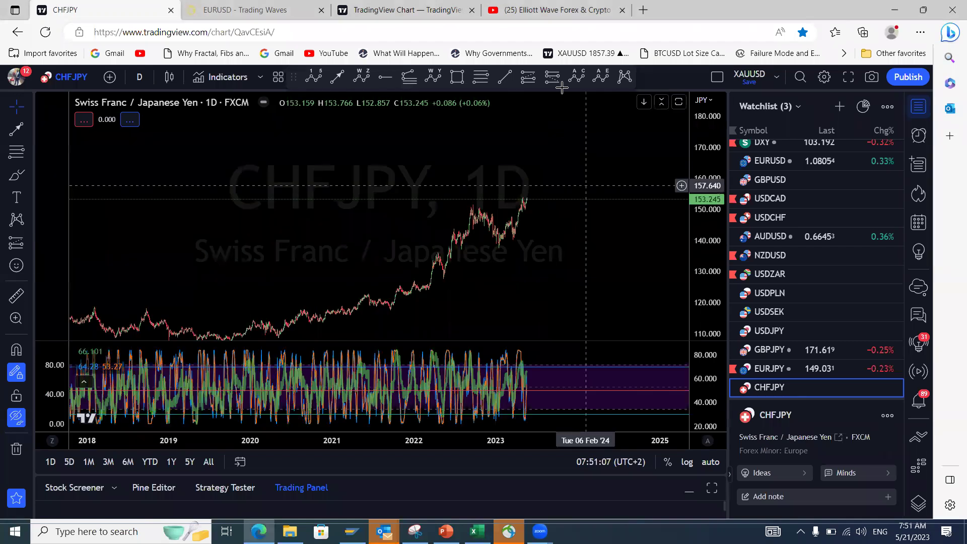
drag(446, 208, 540, 193)
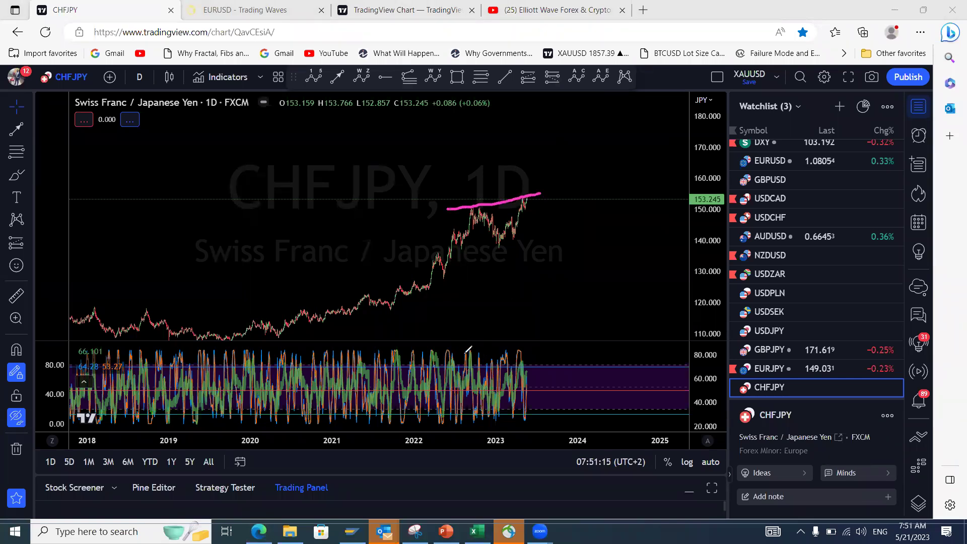
drag(463, 346, 540, 366)
- Sketch a CHFJPY rise to about 160 with a drop to about 145, add a rally to about 177, and undo that rally
mouse_move(529, 197)
mouse_down()
mouse_move(541, 172)
mouse_move(546, 225)
mouse_up()
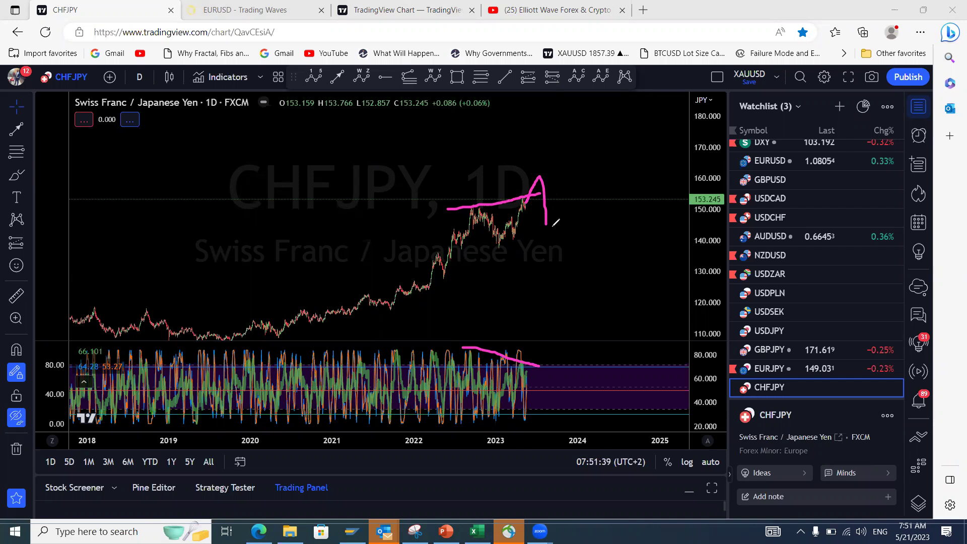
drag(549, 222, 585, 126)
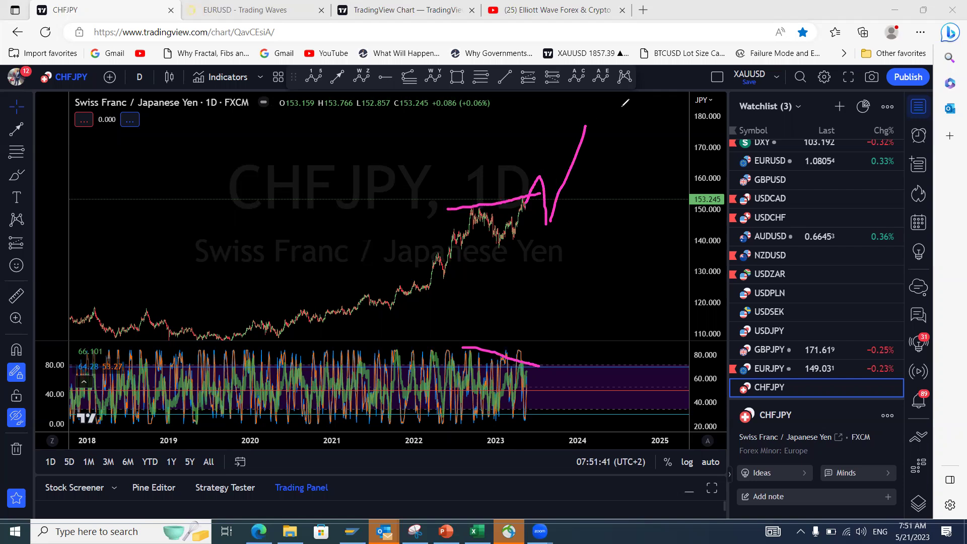
key(ctrl+z)
- Extend the CHFJPY drop in a zigzag to about 125, undo that extension, and erase the remaining drawings
mouse_move(544, 175)
mouse_down()
mouse_move(546, 233)
mouse_move(567, 220)
mouse_up()
drag(573, 278, 569, 286)
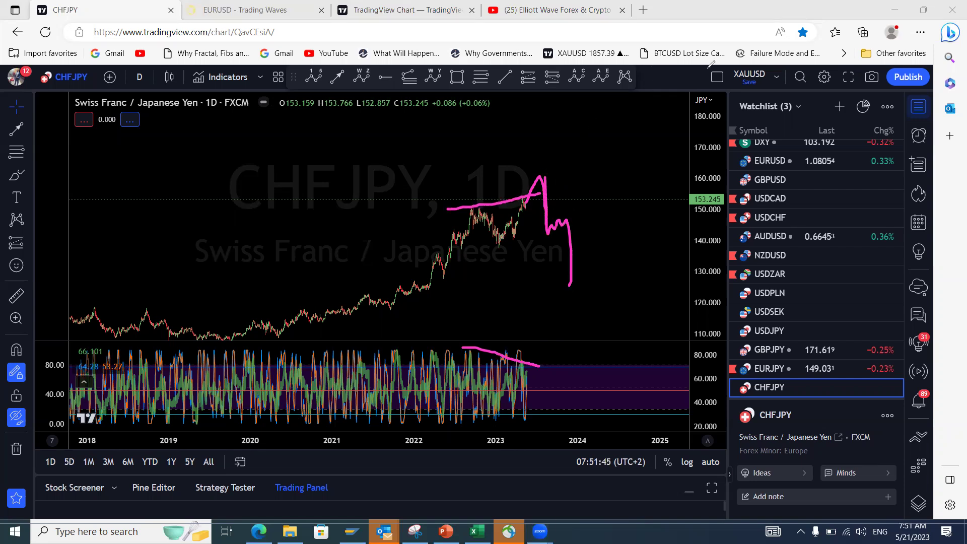
key(ctrl+z)
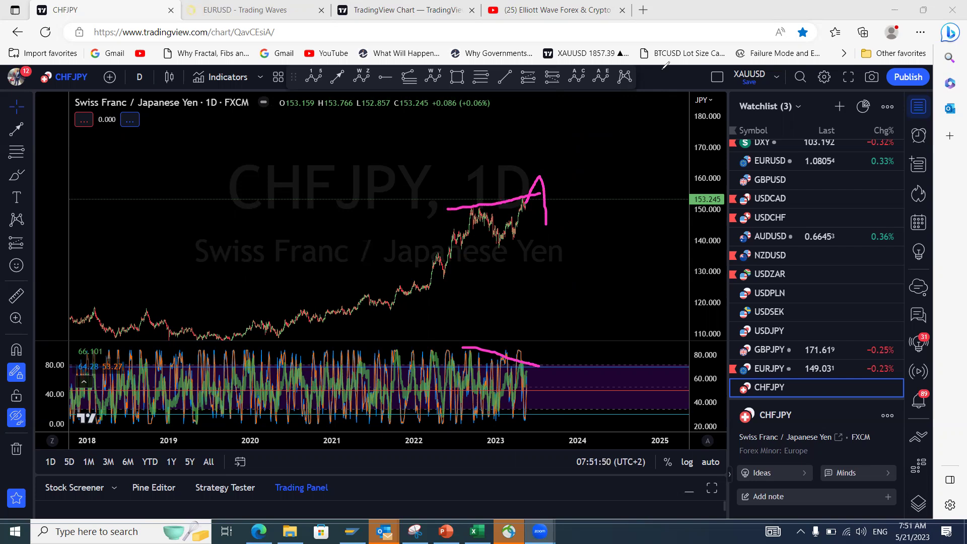
key(ctrl+alt+h)
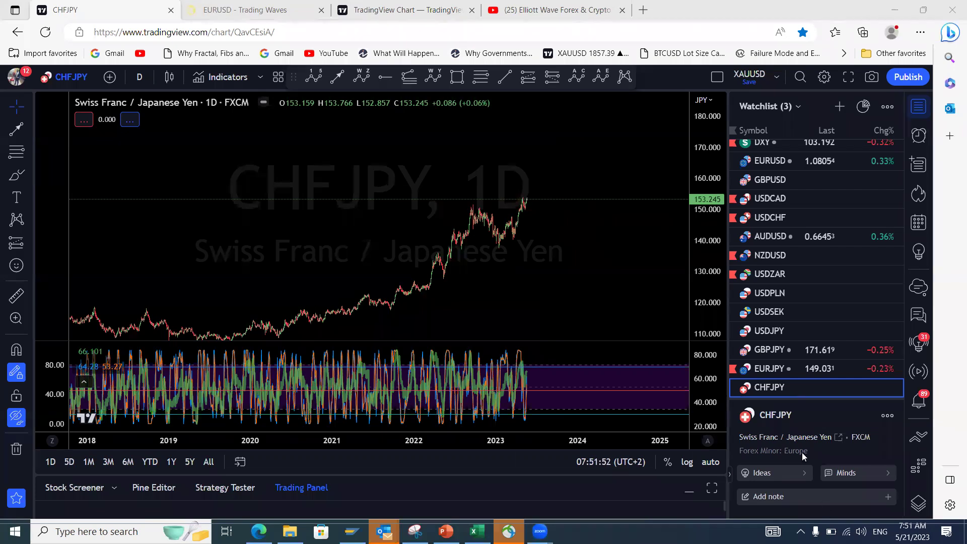
- Open CADJPY, compress its price scale, and sketch a zigzag rise from the 2023 low to about 104 and a drop to about 90
scroll(788, 272, down, 2)
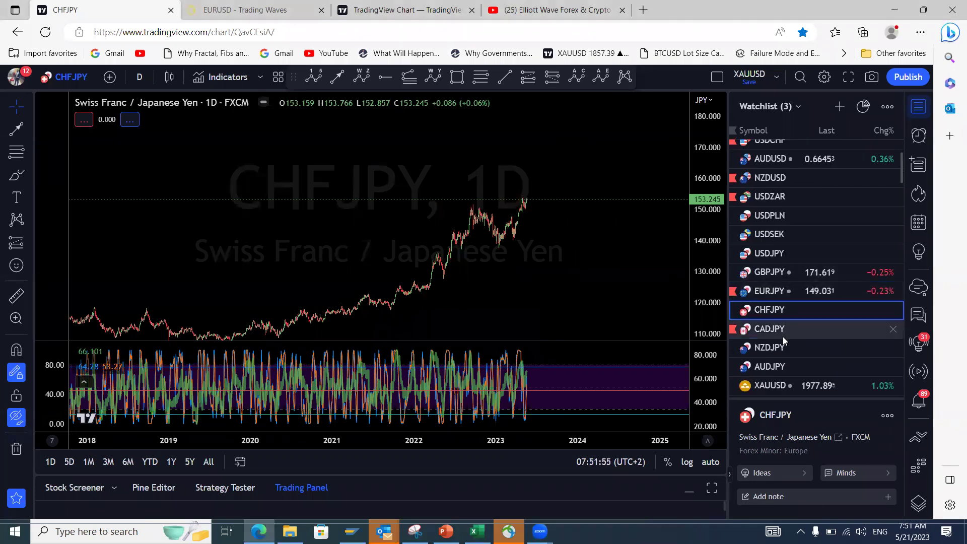
scroll(783, 340, down, 2)
click(791, 251)
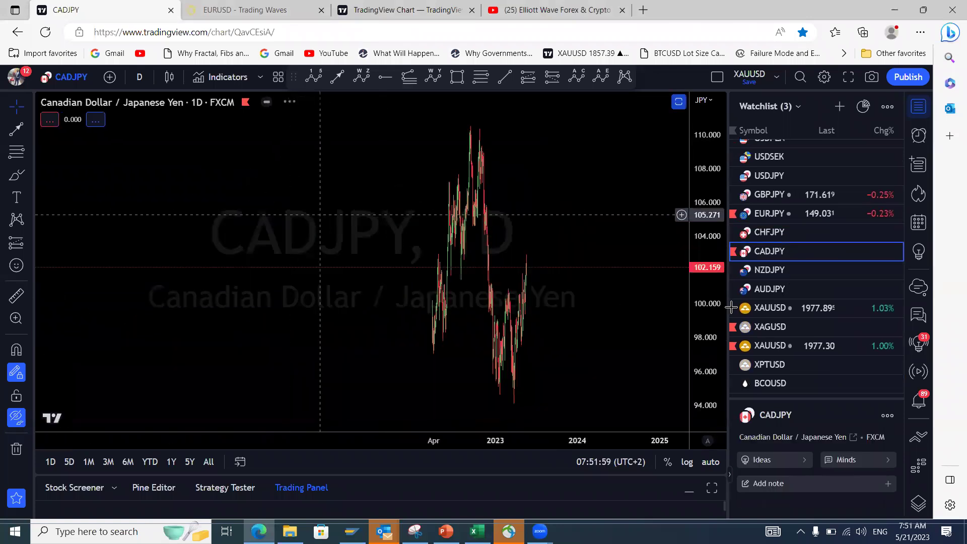
drag(699, 280, 677, 346)
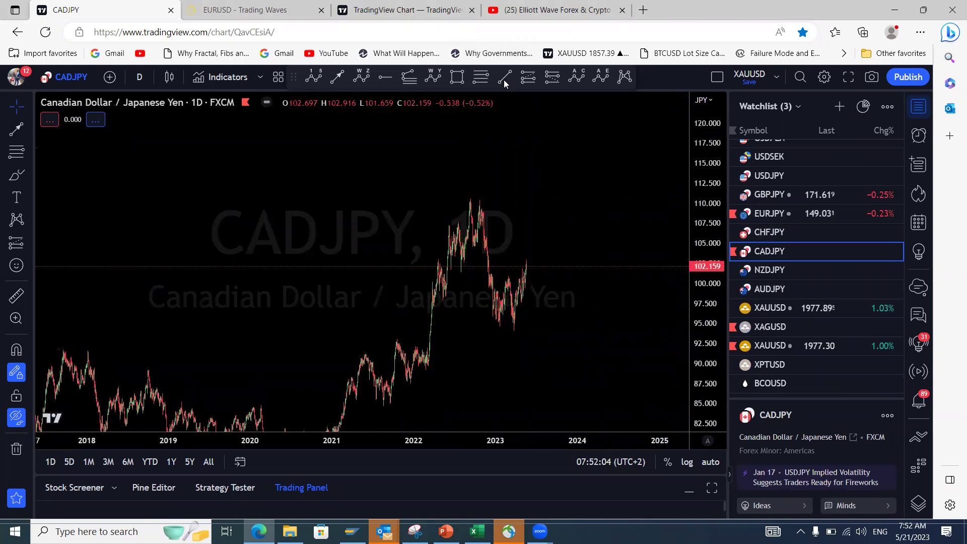
mouse_move(500, 328)
mouse_down()
mouse_move(511, 272)
mouse_move(524, 294)
mouse_move(530, 253)
mouse_move(546, 365)
mouse_up()
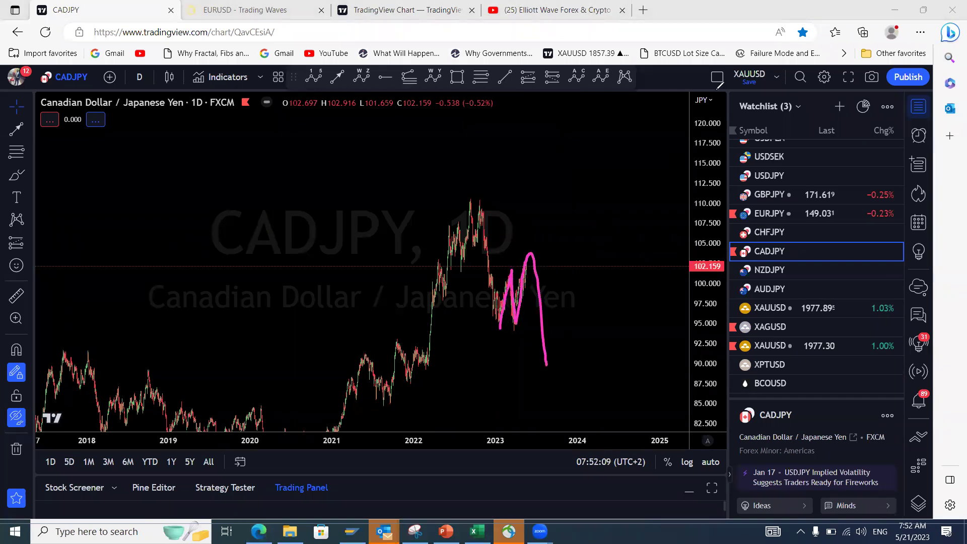
- Undo the CADJPY sketch and show the pair on the 4-hour timeframe with the price scale refitted and room for projections
key(ctrl+z)
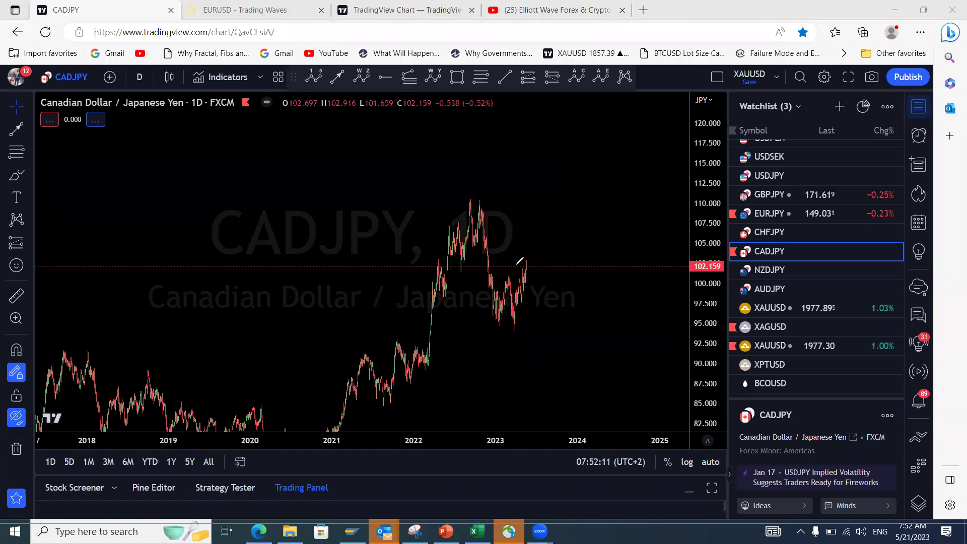
click(141, 78)
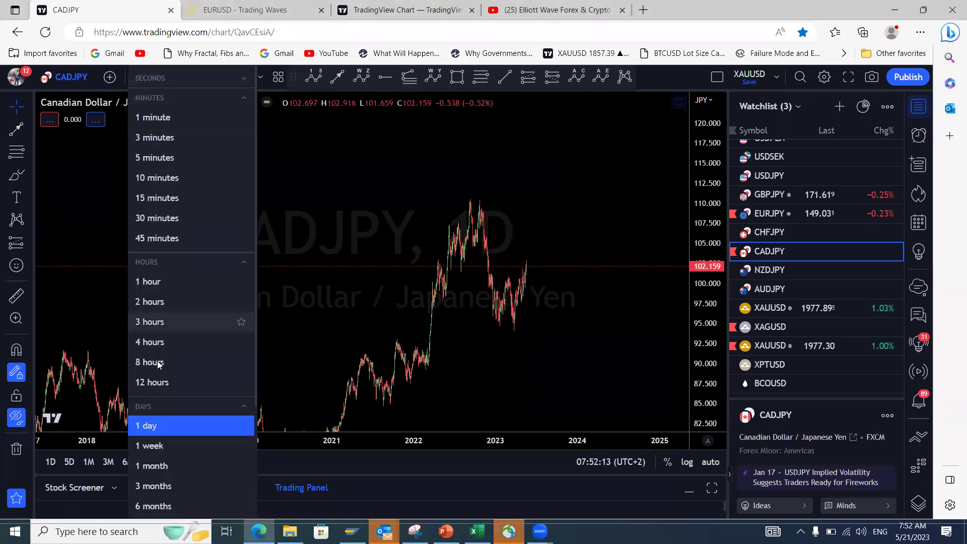
click(158, 345)
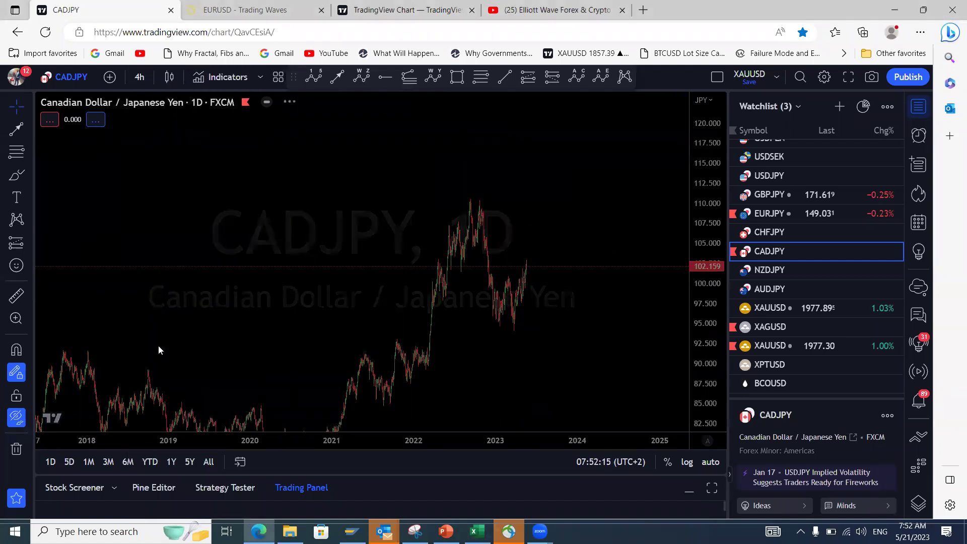
click(711, 462)
drag(551, 315, 539, 311)
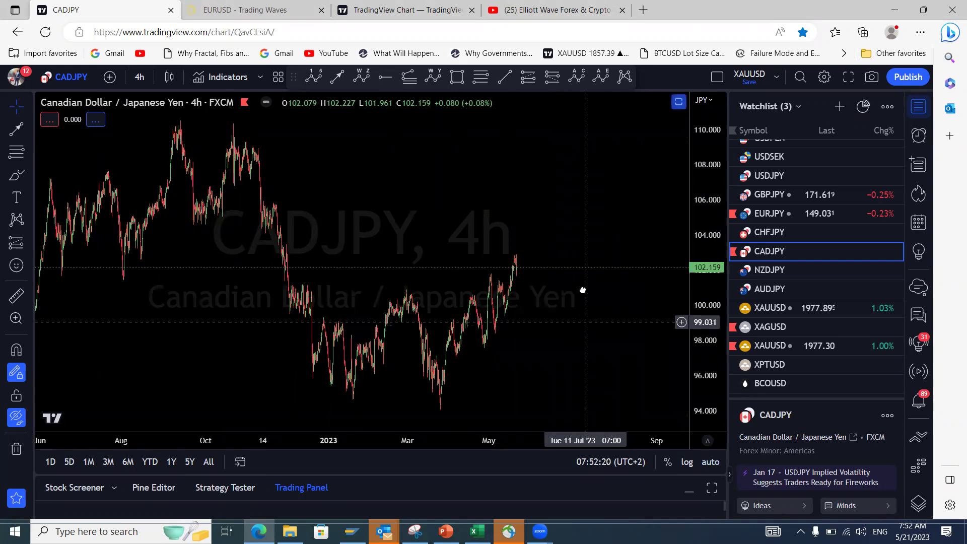
drag(583, 287, 561, 203)
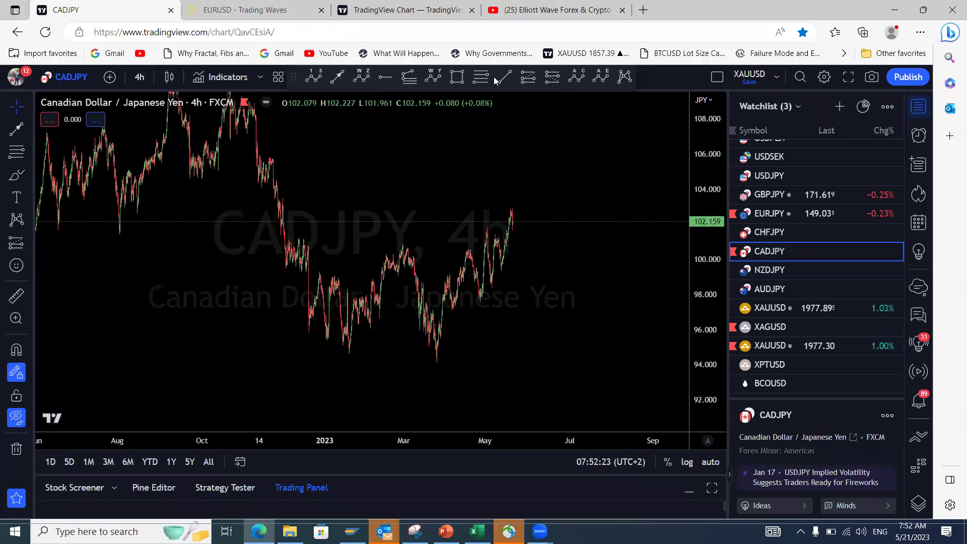
- Sketch CADJPY's 2023 zigzag rise with lines along its highs and lows, and extend it to about 103 with a drop to about 99
mouse_move(337, 362)
mouse_down()
mouse_move(419, 280)
mouse_move(431, 349)
mouse_move(512, 214)
mouse_up()
drag(423, 244, 504, 220)
drag(328, 372, 416, 354)
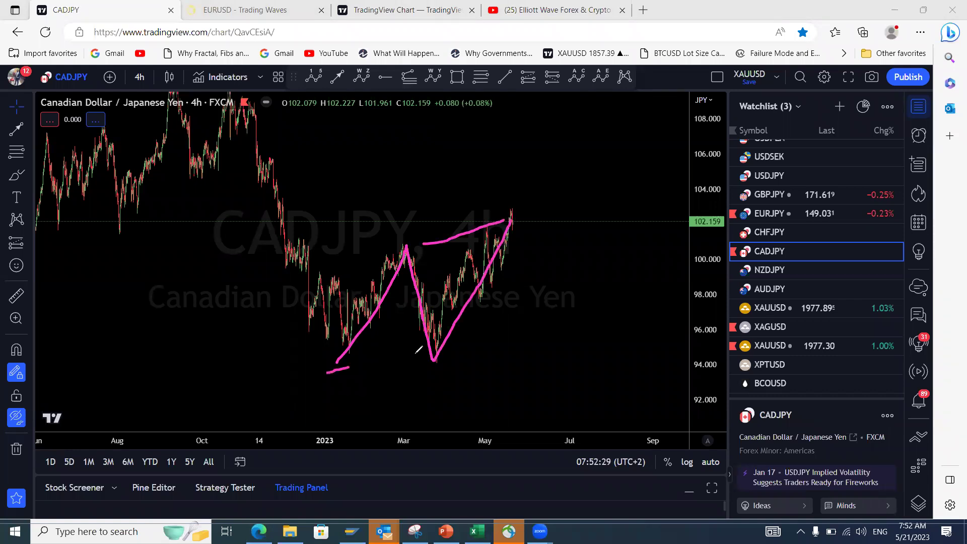
drag(510, 209, 545, 274)
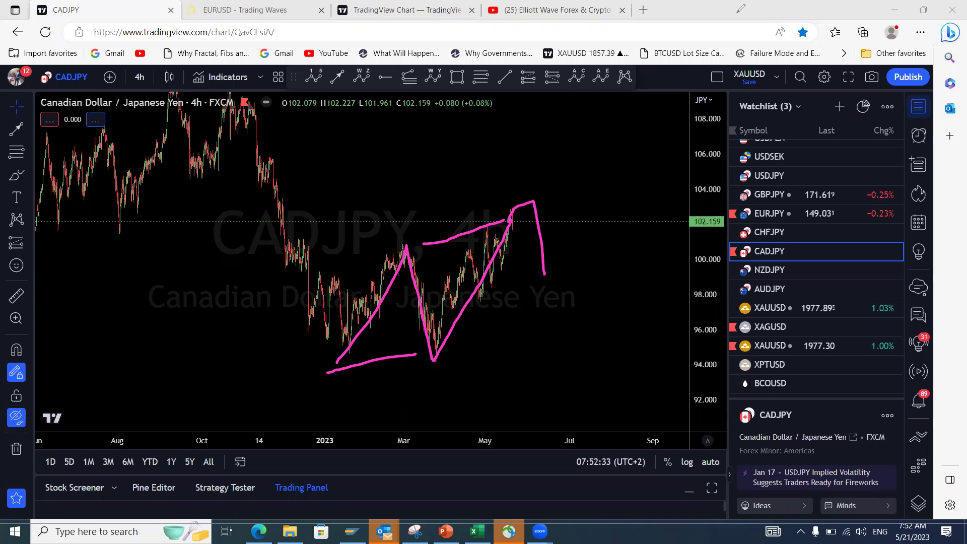
- Open NZDJPY on the 1-day timeframe and compress its price scale to show the moves since 2018
click(763, 272)
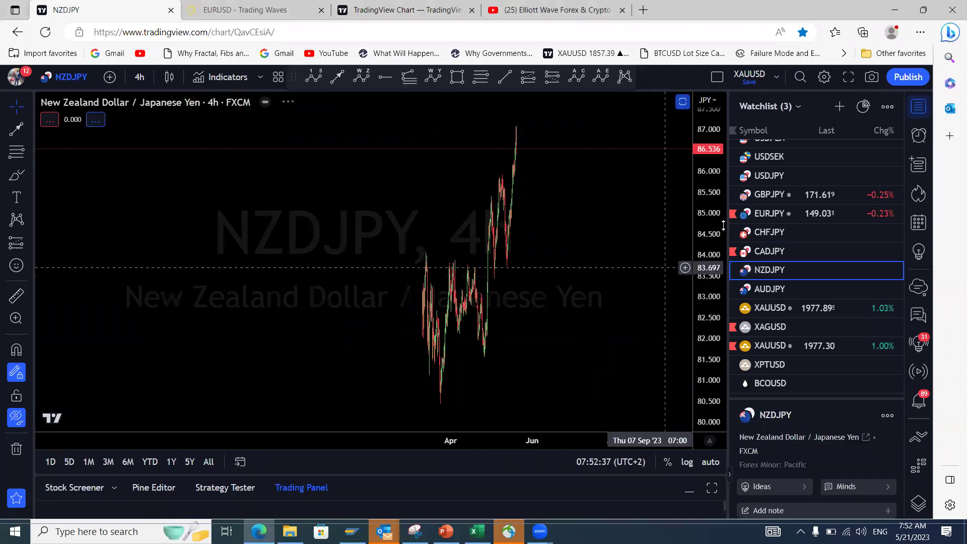
drag(710, 203, 680, 318)
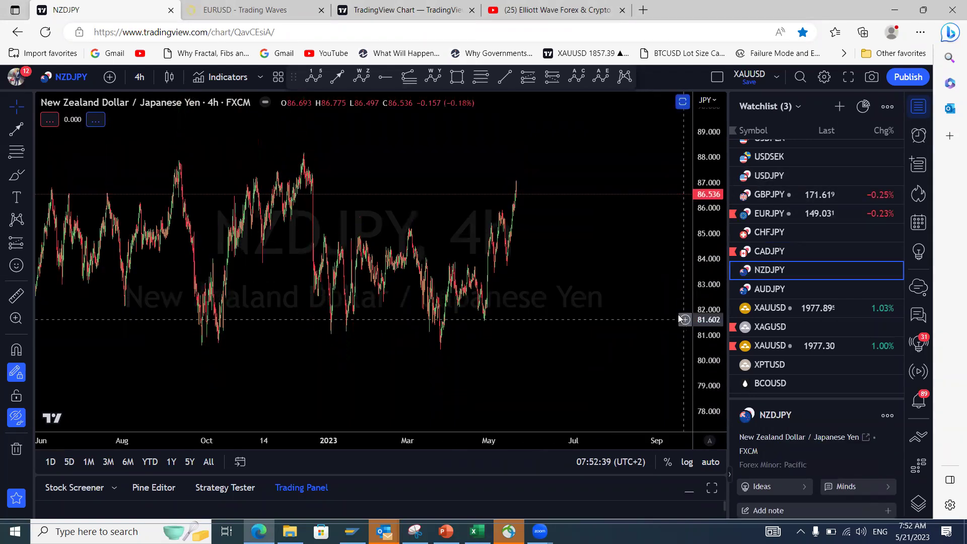
click(139, 76)
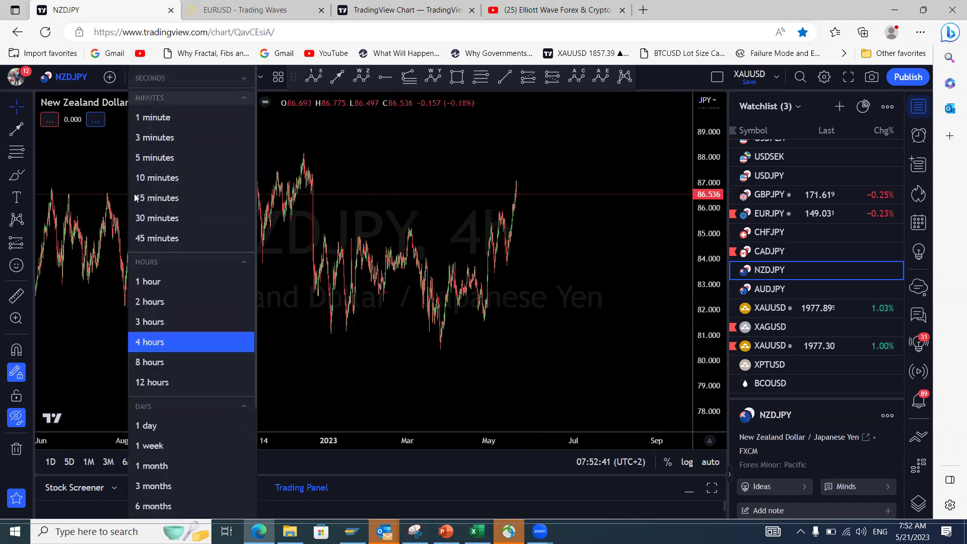
click(149, 425)
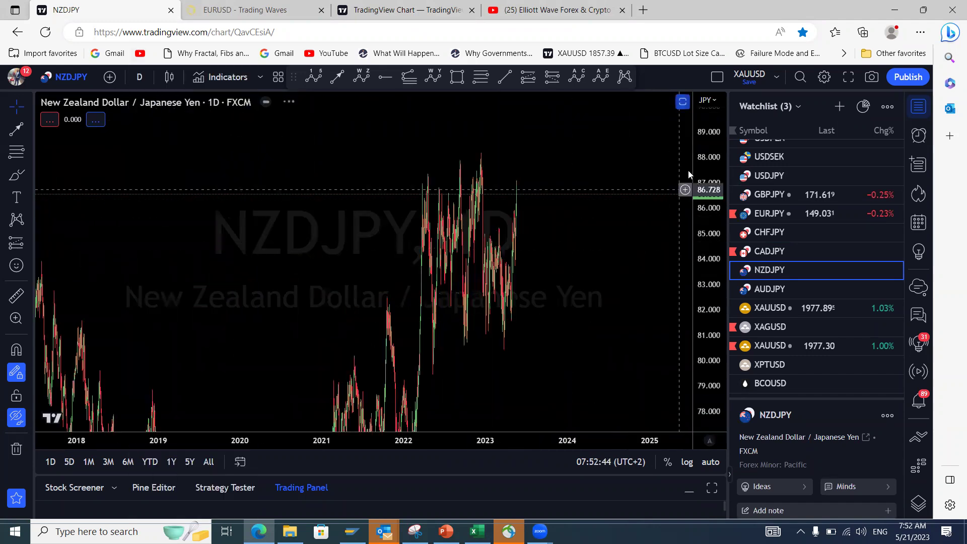
drag(708, 251, 681, 380)
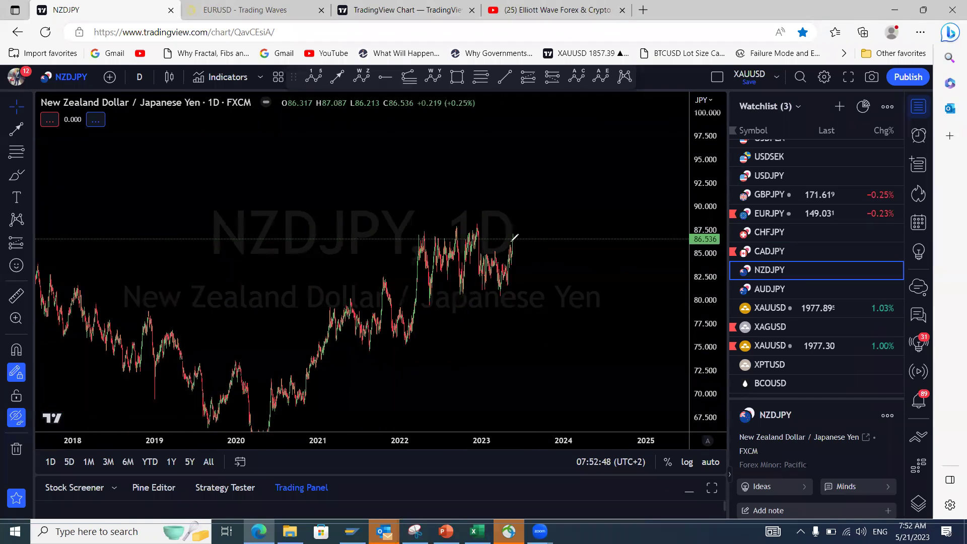
- Sketch an NZDJPY drop from about 88 to 80 with lines along the range's lows and highs, and erase the drawings
mouse_move(513, 235)
mouse_down()
mouse_move(520, 228)
mouse_move(529, 301)
mouse_up()
drag(431, 300, 517, 301)
drag(434, 223, 537, 220)
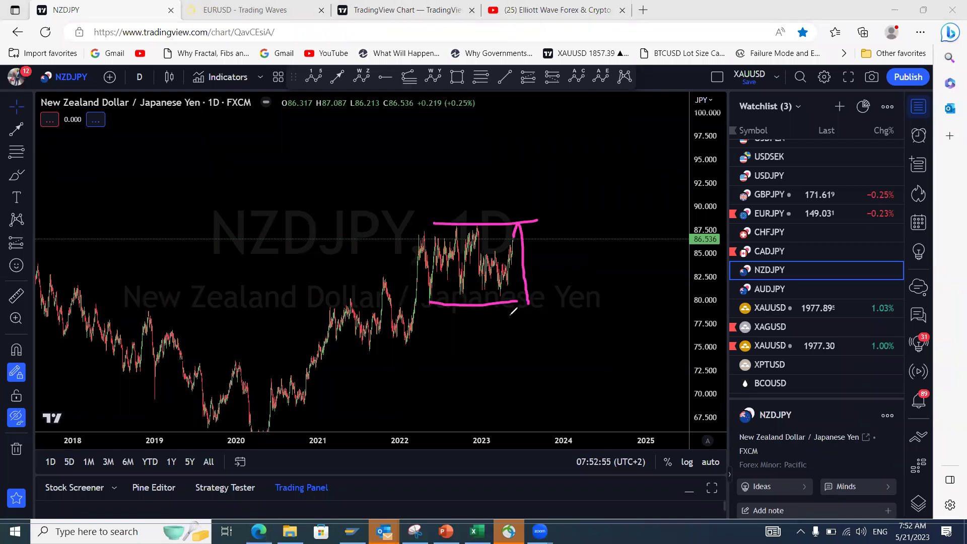
key(Escape)
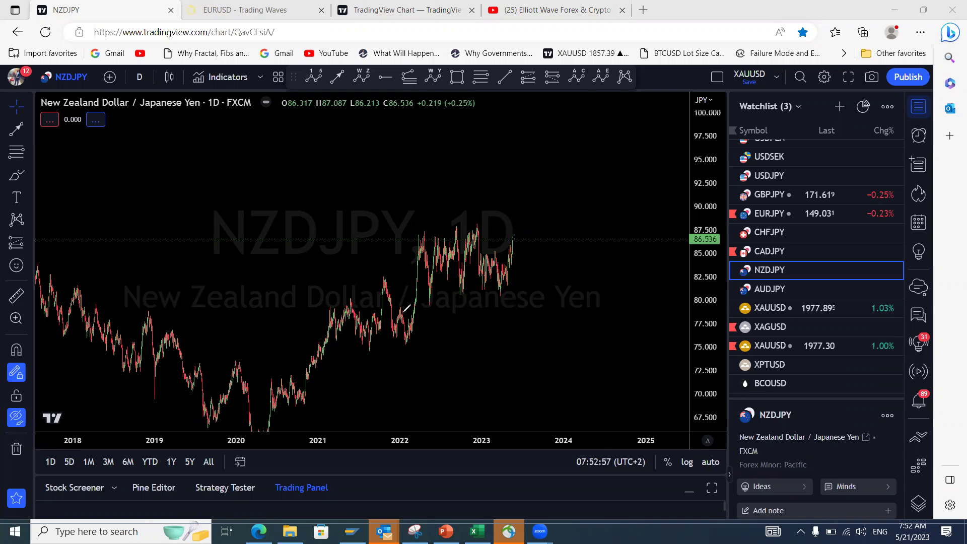
- Redraw NZDJPY's range lines, sketch a drop to about 78.5 with a rally past 100, and undo that projection
drag(438, 304, 513, 304)
mouse_move(424, 233)
mouse_down()
mouse_move(478, 228)
mouse_move(524, 247)
mouse_move(536, 314)
mouse_move(599, 89)
mouse_up()
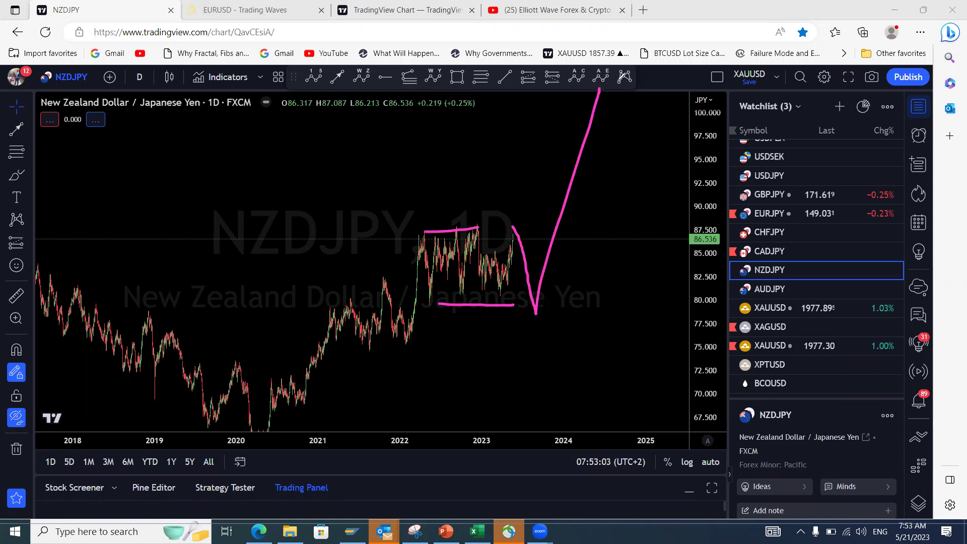
key(ctrl+z)
- Sketch NZDJPY moving sideways near 87.5 before rising to about 92, and erase all the drawings
mouse_move(514, 241)
mouse_down()
mouse_move(534, 230)
mouse_move(542, 190)
mouse_up()
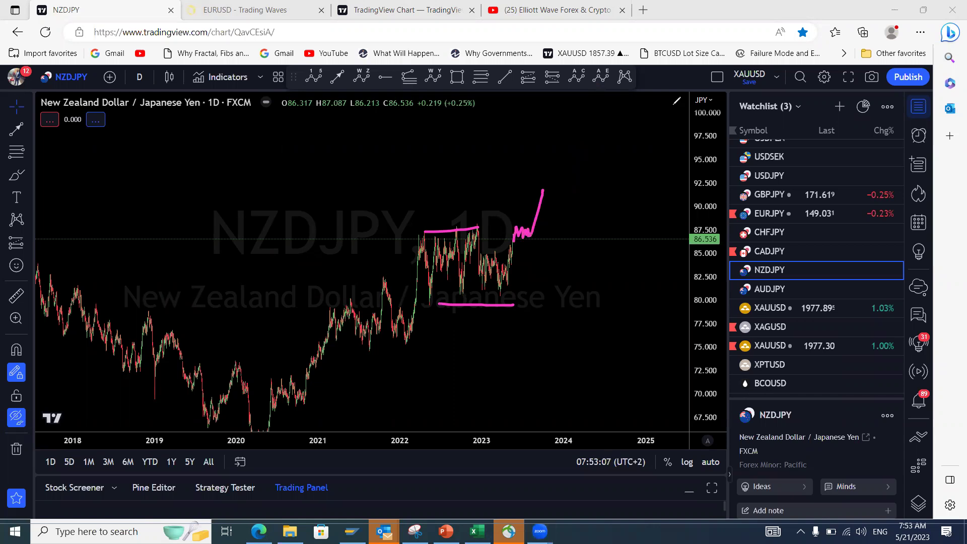
key(ctrl+alt+h)
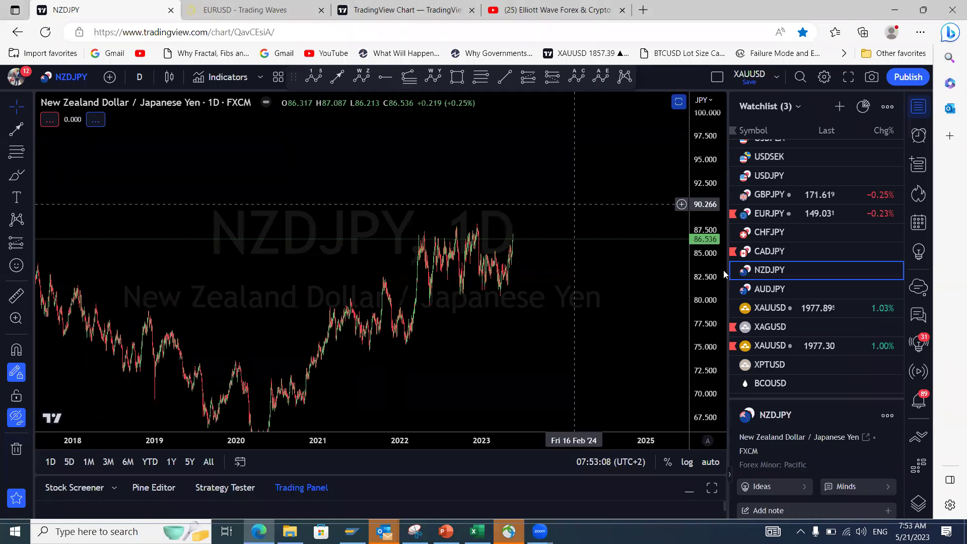
- Open AUDJPY and compress its price scale to leave space above the 2022 high
click(781, 291)
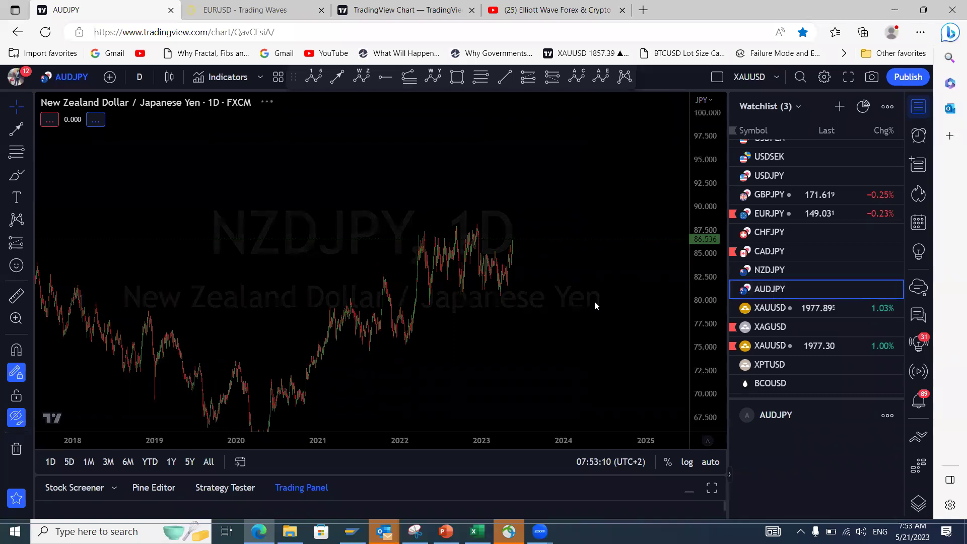
drag(700, 312, 698, 379)
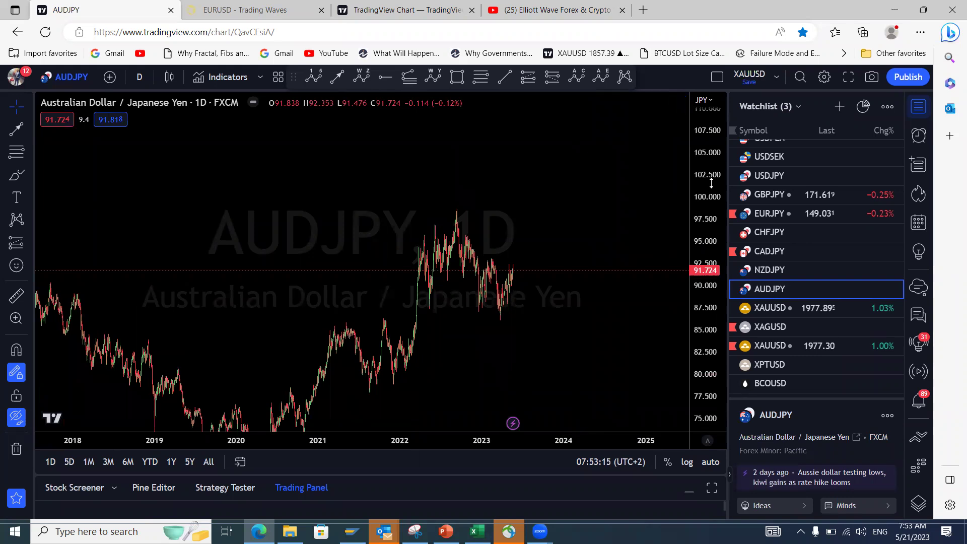
drag(711, 183, 710, 196)
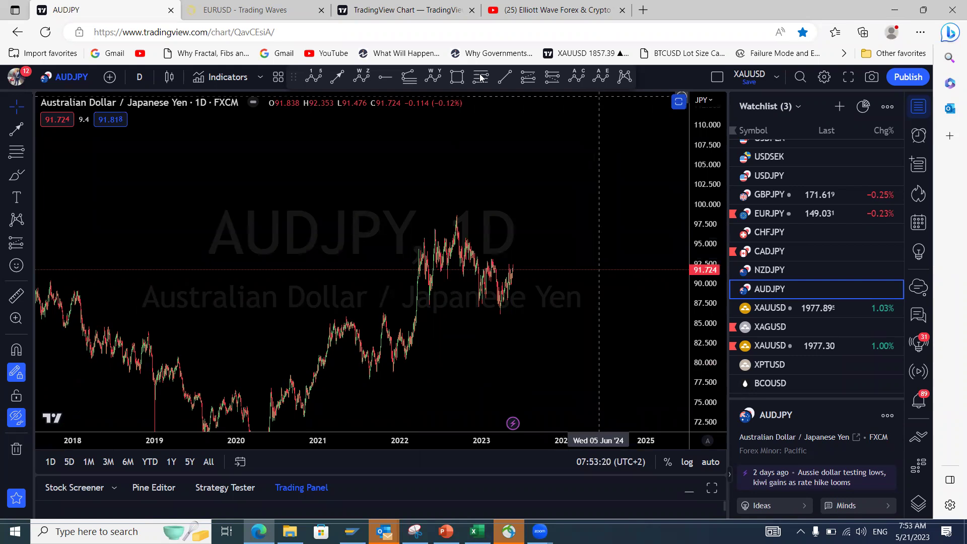
- Sketch AUDJPY's zigzag down from the 2022 high with lines joining its turns, add a drop from about 94 to 84, and erase everything
mouse_move(475, 297)
mouse_down()
mouse_move(476, 309)
mouse_move(493, 262)
mouse_move(505, 307)
mouse_move(518, 263)
mouse_up()
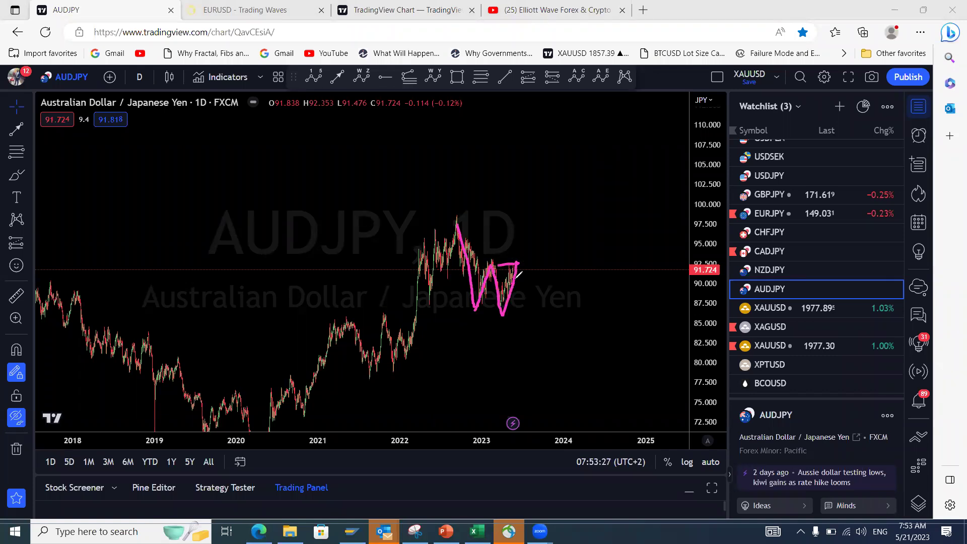
drag(478, 310, 501, 311)
drag(518, 262, 538, 333)
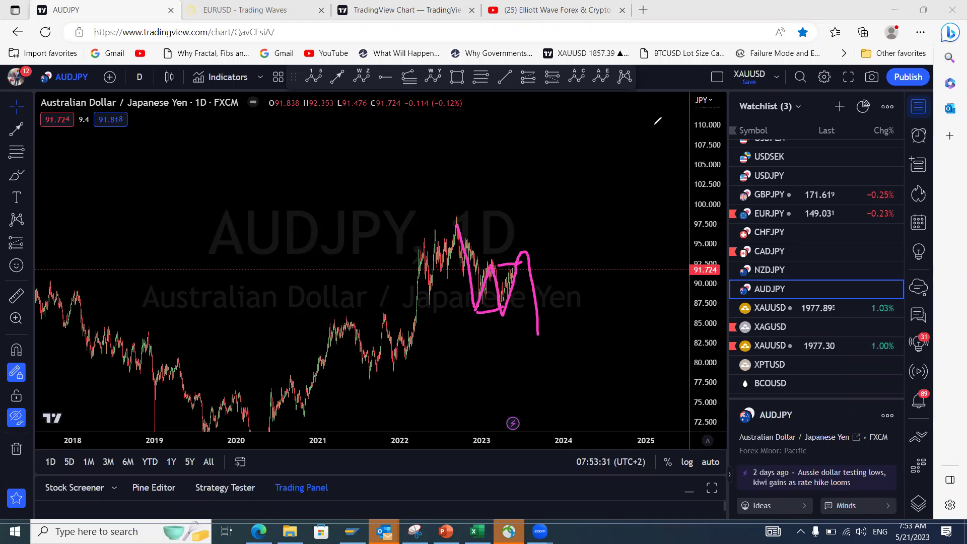
key(ctrl+z)
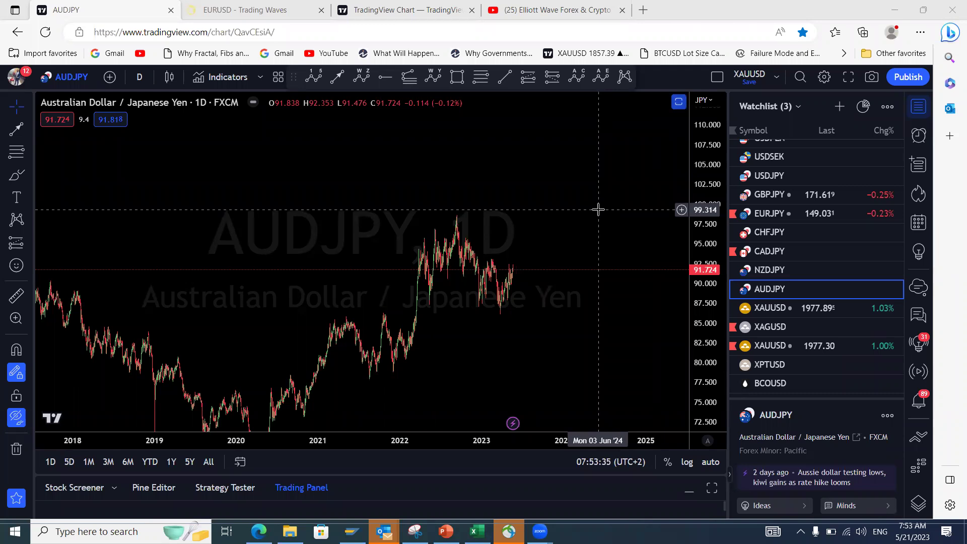
- Open the OANDA XAUUSD chart, compress its price scale, and sketch a decline to about 1900 with a rise to about 2140
click(771, 308)
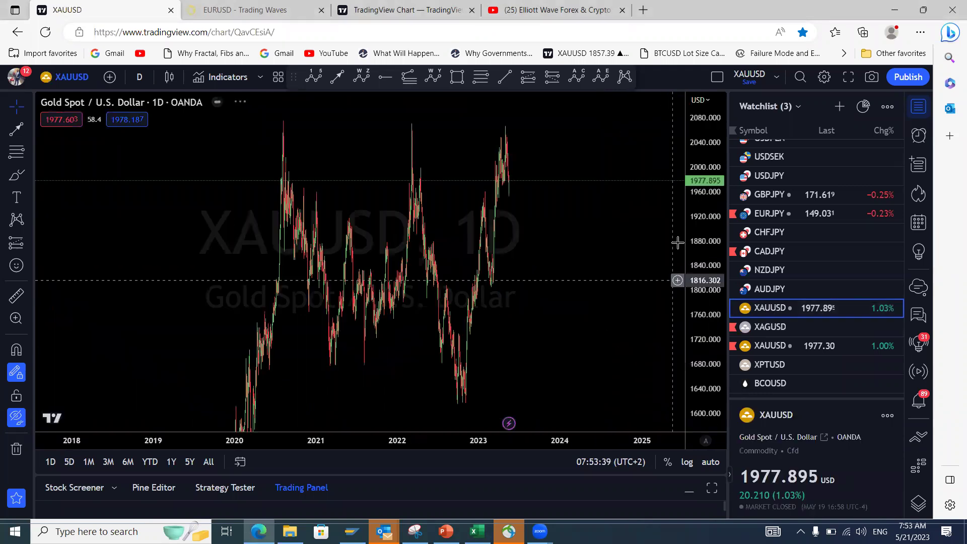
drag(699, 217, 700, 277)
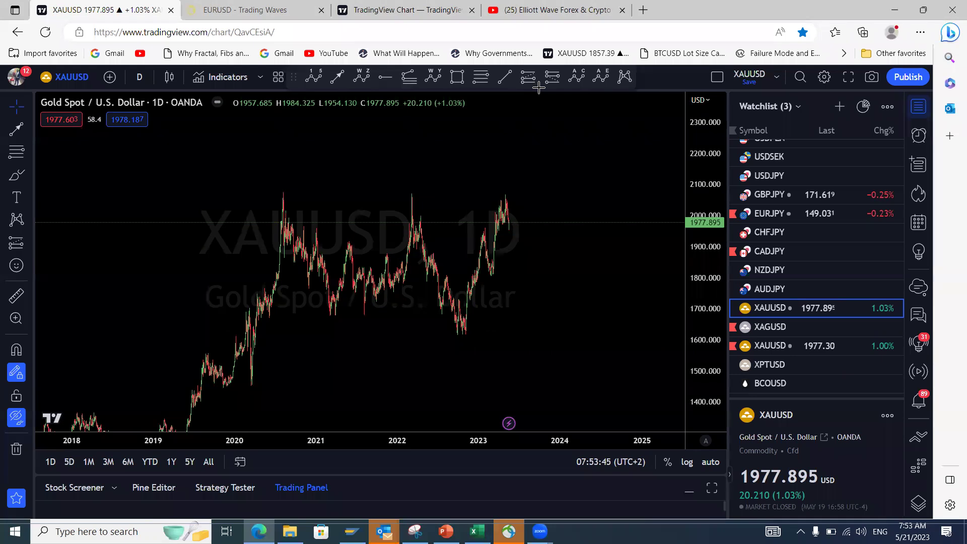
mouse_move(509, 230)
mouse_down()
mouse_move(515, 224)
mouse_move(522, 246)
mouse_move(547, 171)
mouse_up()
drag(512, 200, 523, 246)
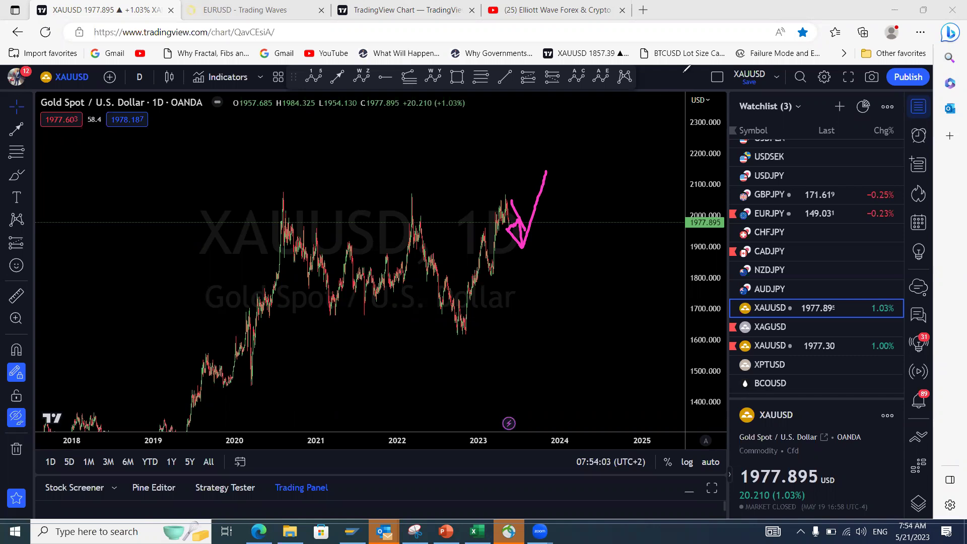
- Open XAGUSD, line its 2021 lows and highs, and sketch a zigzag from the 2020 high to about 18 and up to about 25.5
click(774, 329)
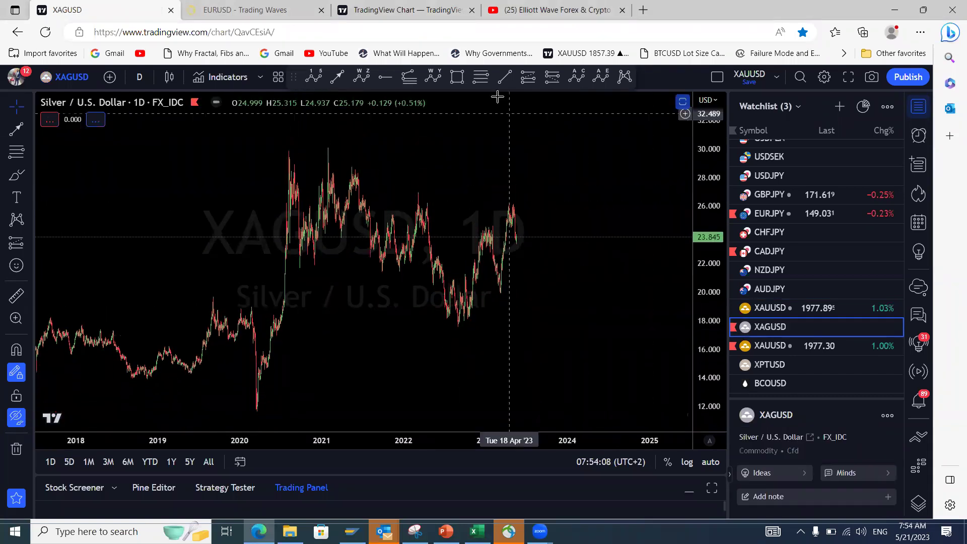
drag(351, 272, 373, 272)
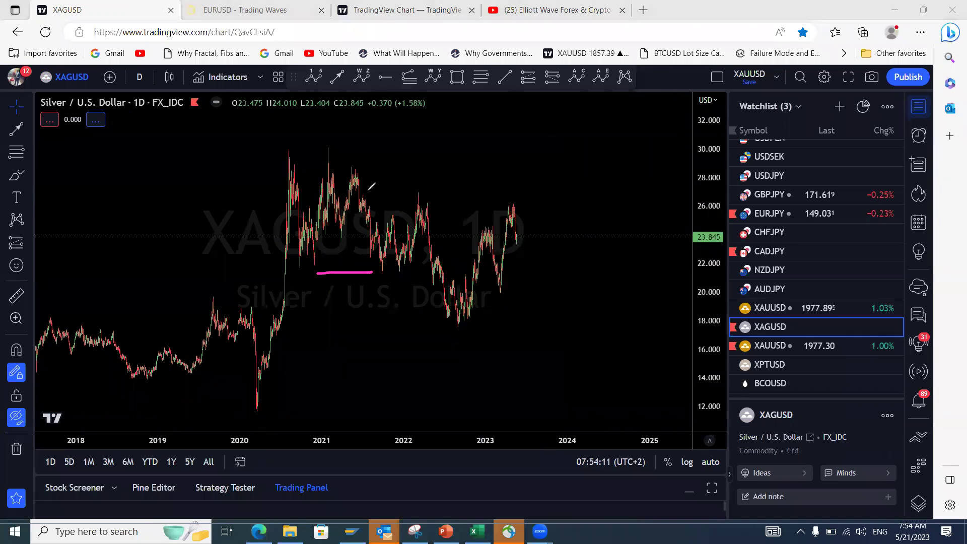
drag(341, 158, 396, 187)
mouse_move(281, 148)
mouse_down()
mouse_move(324, 228)
mouse_move(362, 243)
mouse_move(420, 202)
mouse_move(456, 322)
mouse_move(485, 232)
mouse_move(495, 290)
mouse_move(519, 214)
mouse_up()
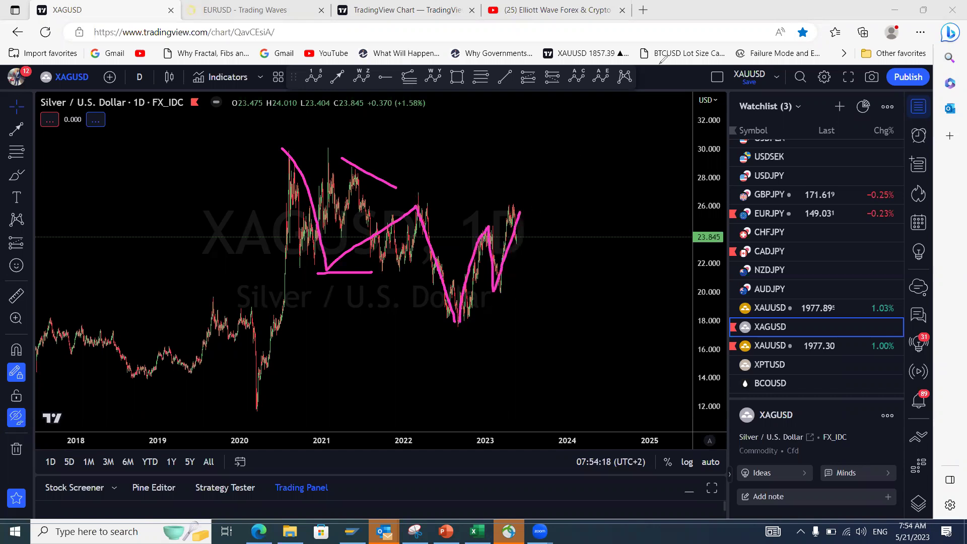
- Sketch XAGUSD's sub-waves in red from the 2022 low to about 27, and add small marks near the turning points
mouse_move(458, 315)
mouse_down()
mouse_move(462, 271)
mouse_move(463, 305)
mouse_move(470, 286)
mouse_up()
mouse_move(483, 254)
mouse_down()
mouse_move(488, 229)
mouse_move(491, 279)
mouse_move(495, 259)
mouse_move(504, 285)
mouse_move(514, 204)
mouse_move(519, 246)
mouse_move(537, 191)
mouse_up()
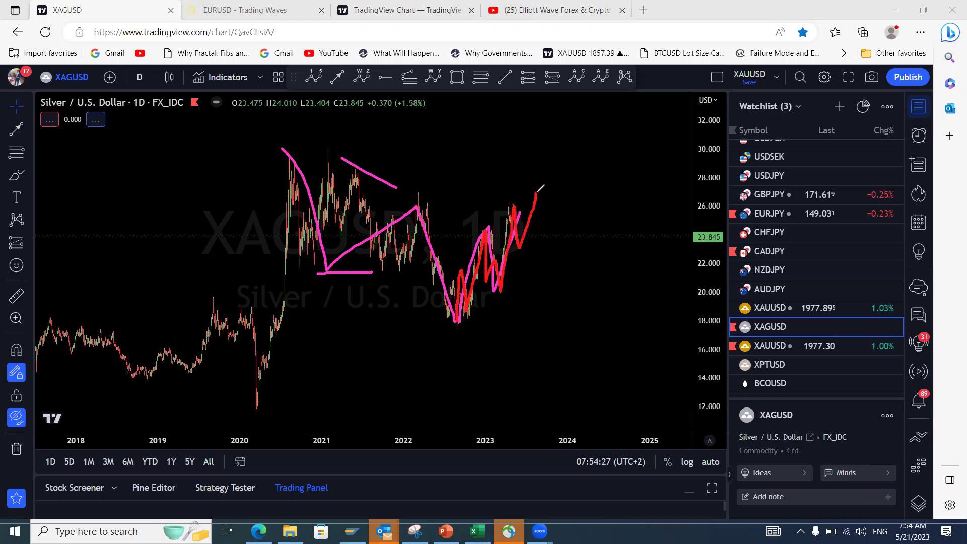
drag(470, 210, 487, 212)
drag(504, 299, 508, 303)
drag(534, 172, 539, 183)
- Open XPTUSD, compress its price scale, and draw short yellow lines under the late-2021 lows and over the highs into 2022
click(770, 366)
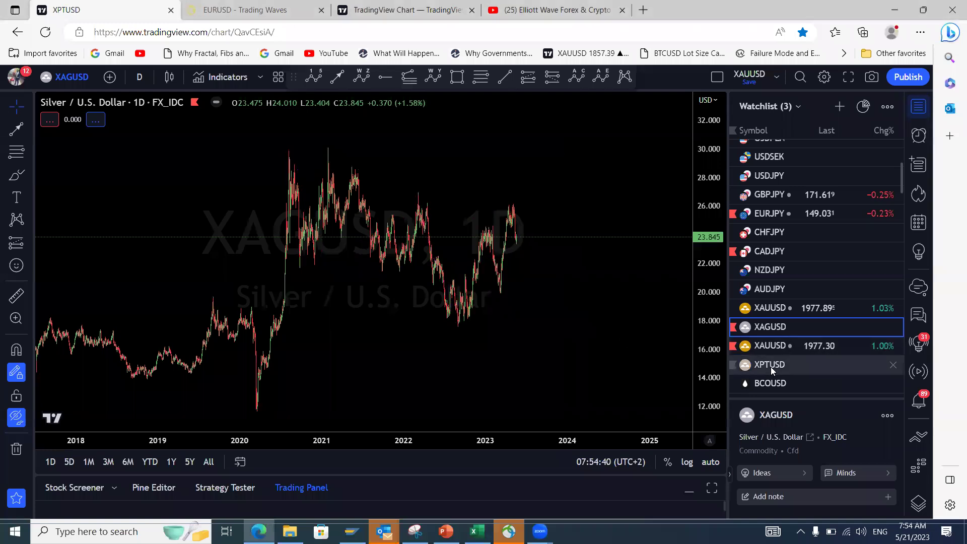
drag(702, 261, 687, 365)
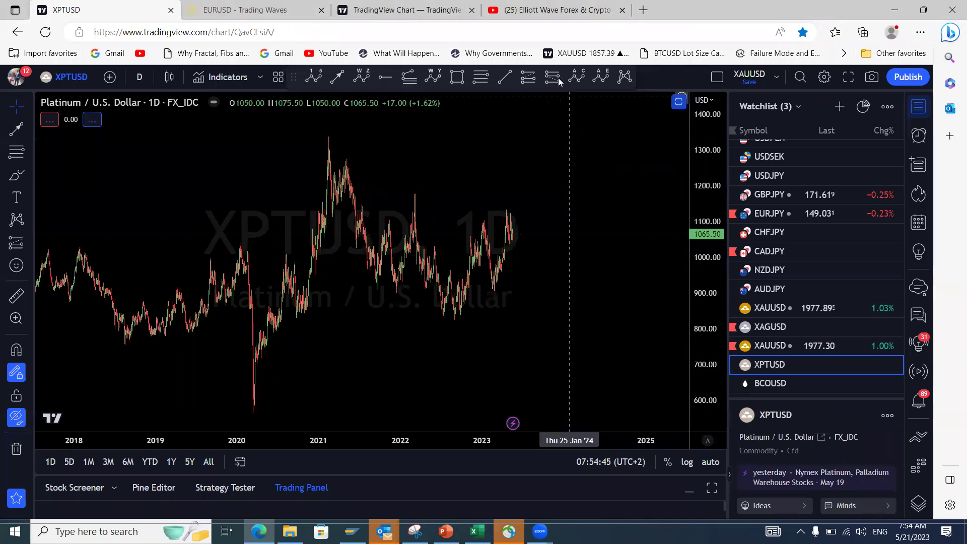
drag(377, 290, 396, 288)
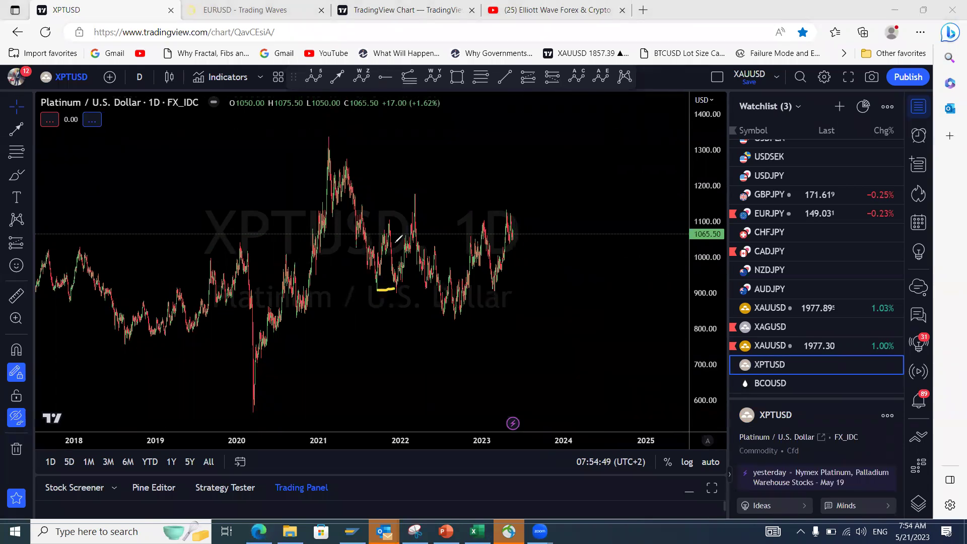
drag(392, 221, 416, 194)
- Sketch a yellow XPTUSD zigzag from the 2021 high to about 820 and up to about 1200, overlaying the rise's sub-waves in magenta
mouse_move(328, 150)
mouse_down()
mouse_move(368, 272)
mouse_move(410, 211)
mouse_move(446, 320)
mouse_move(476, 254)
mouse_move(489, 256)
mouse_move(492, 287)
mouse_move(522, 187)
mouse_up()
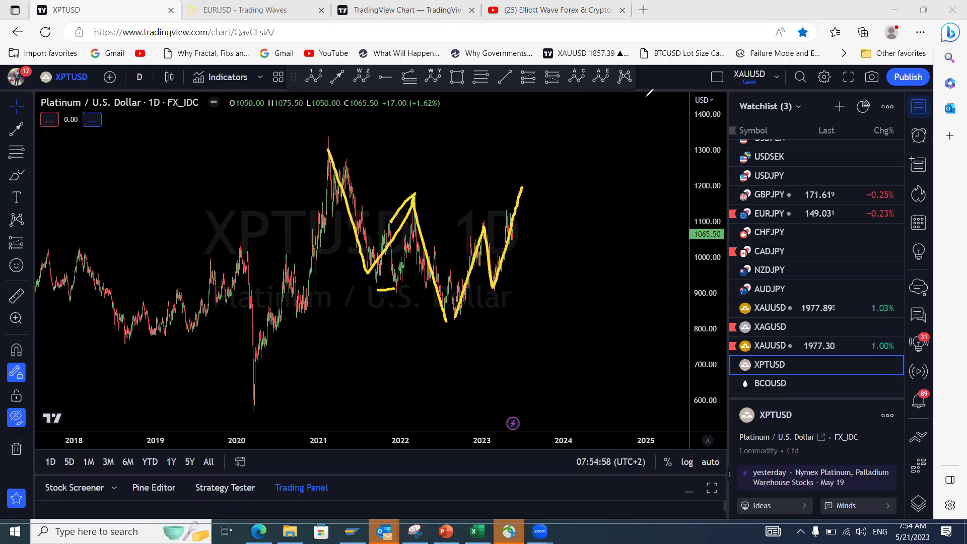
mouse_move(452, 319)
mouse_down()
mouse_move(469, 246)
mouse_move(477, 284)
mouse_move(490, 236)
mouse_move(498, 269)
mouse_move(504, 256)
mouse_move(499, 277)
mouse_move(525, 184)
mouse_up()
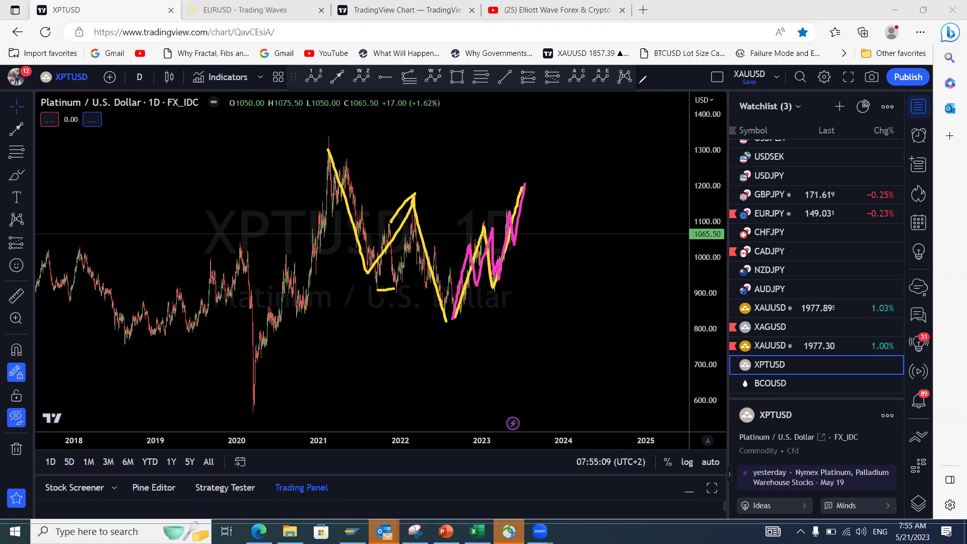
- Label XPTUSD's turning points A, B, C, W, X and Y in magenta, and sketch a yellow projection down to about 700 and up to about 1265
mouse_move(472, 200)
mouse_down()
mouse_move(478, 215)
mouse_move(489, 194)
mouse_up()
drag(493, 300, 501, 306)
drag(500, 299, 495, 307)
drag(524, 169, 524, 200)
mouse_move(358, 313)
mouse_down()
mouse_move(360, 304)
mouse_move(377, 312)
mouse_up()
drag(419, 162, 421, 181)
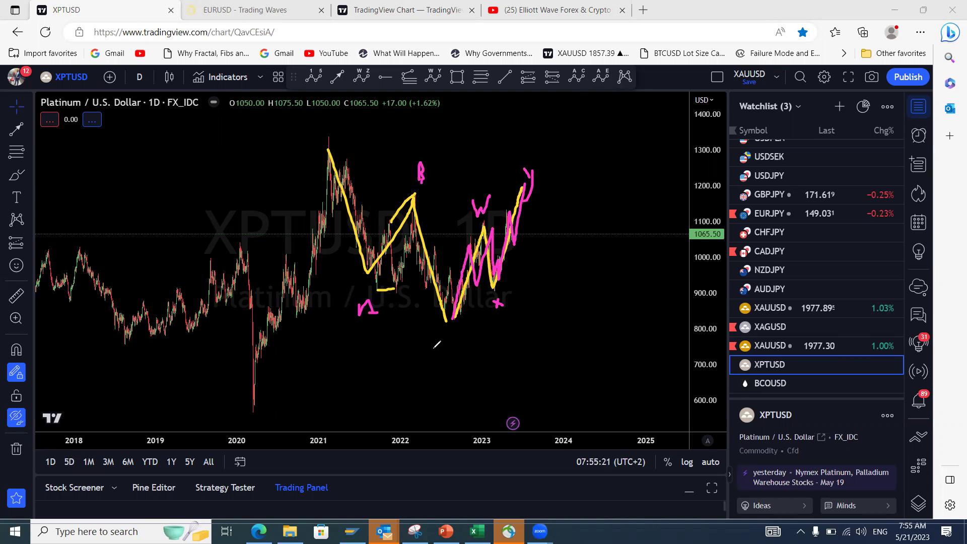
drag(443, 334, 451, 342)
mouse_move(527, 186)
mouse_down()
mouse_move(569, 365)
mouse_move(622, 162)
mouse_up()
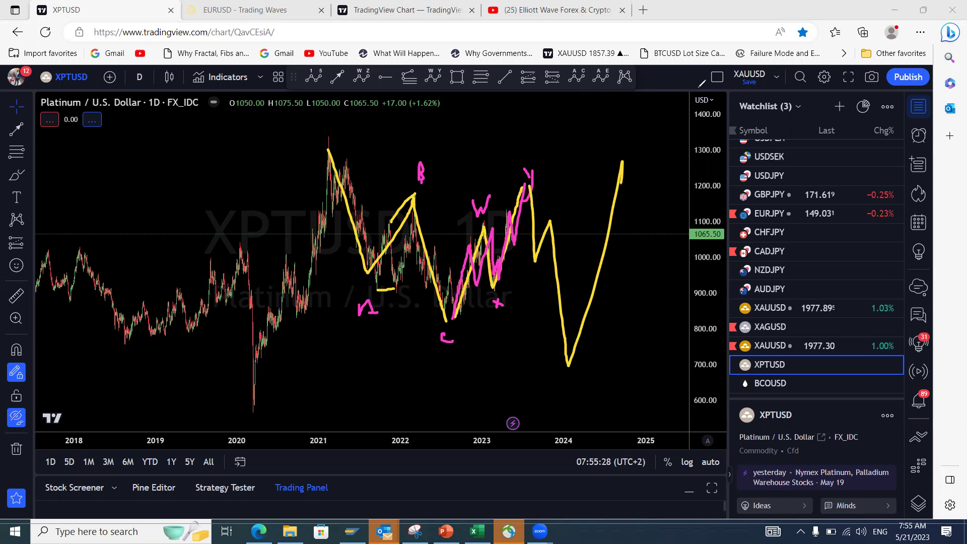
- Open BCOUSD, sketch a yellow zigzag over the 2023 swings up to about 91 and down to about 63, and clear the sketch
click(771, 381)
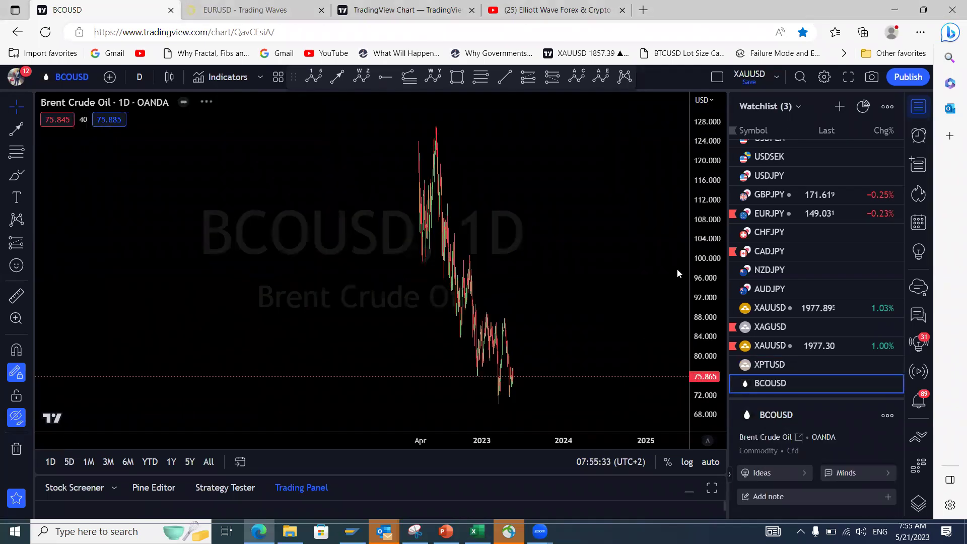
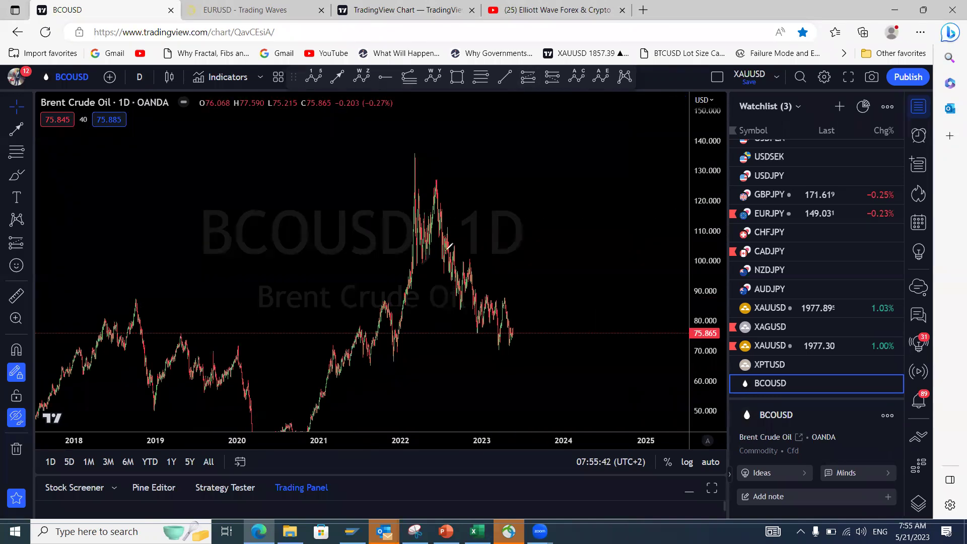
mouse_move(501, 344)
mouse_down()
mouse_move(504, 301)
mouse_move(512, 342)
mouse_move(521, 310)
mouse_move(522, 294)
mouse_move(503, 297)
mouse_up()
mouse_move(507, 348)
mouse_down()
mouse_move(526, 284)
mouse_move(533, 372)
mouse_up()
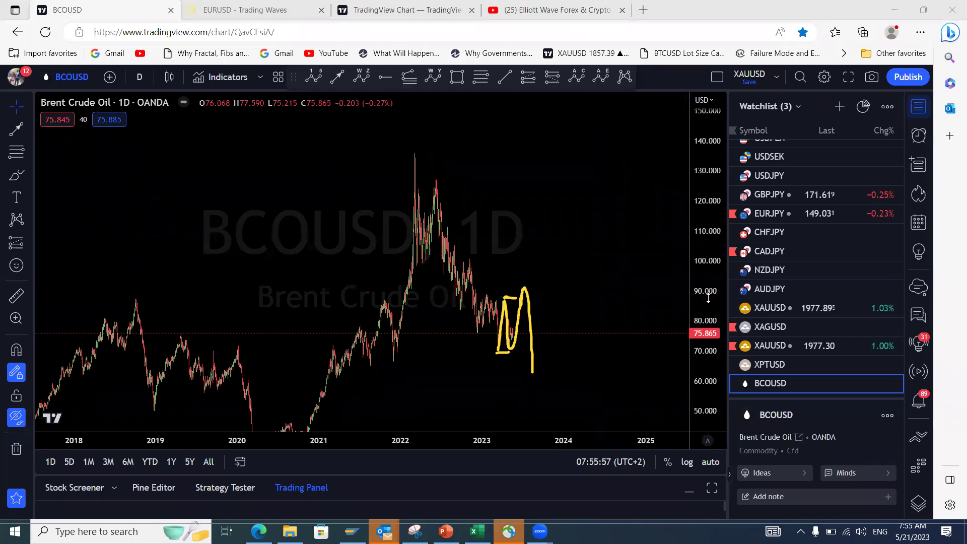
drag(708, 298, 705, 344)
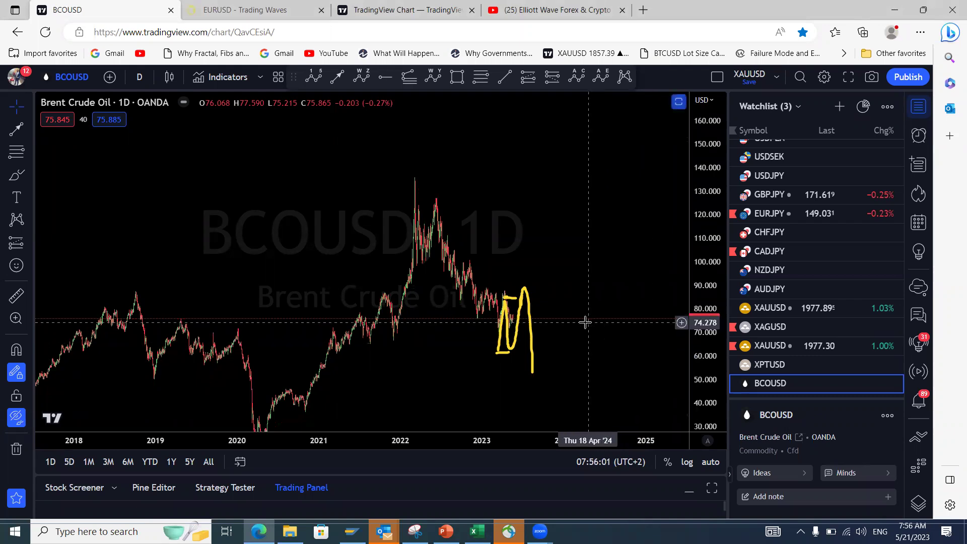
drag(552, 356, 569, 278)
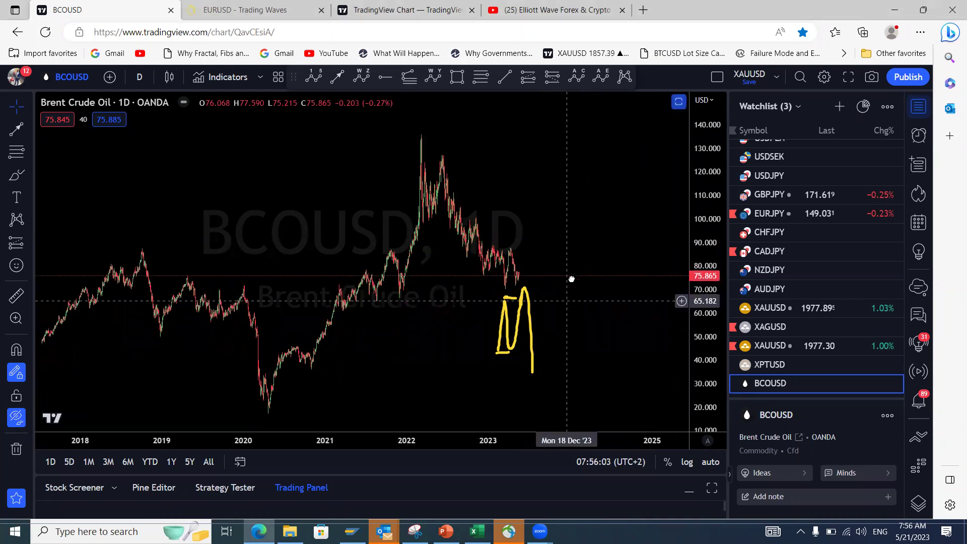
key(Escape)
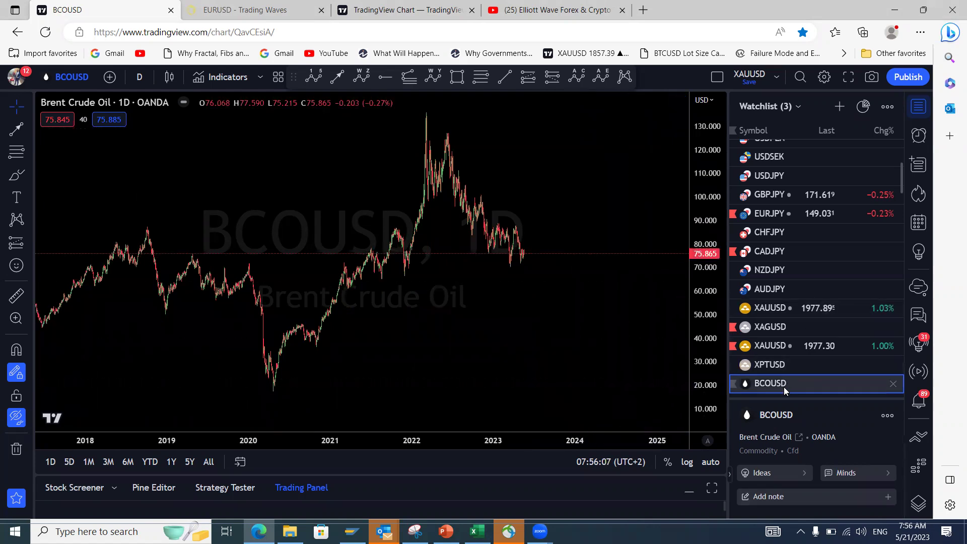
- Open GBPAUD and sketch its rise from the 2022 low to about 1.82 and the zigzag correction to about 1.73 in yellow
scroll(783, 381, down, 1)
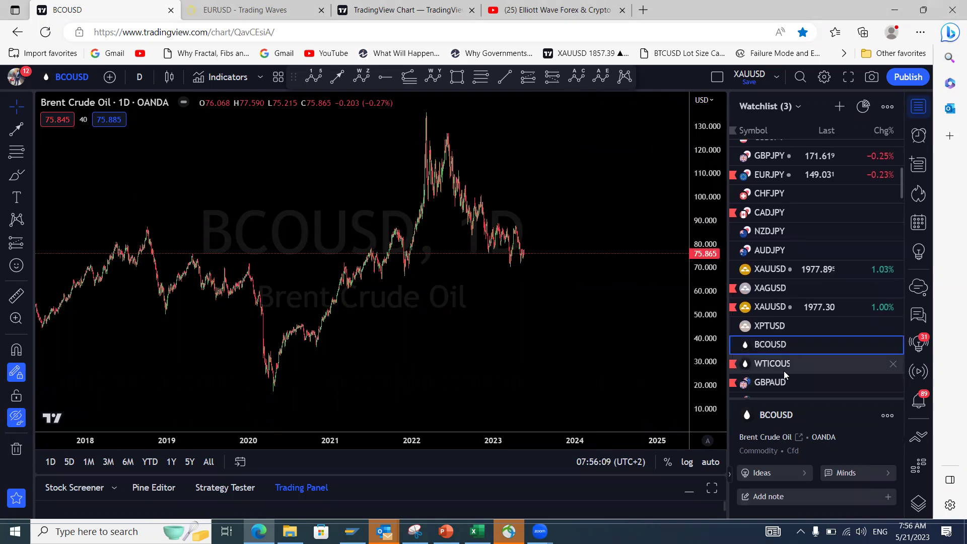
scroll(784, 371, down, 1)
click(776, 349)
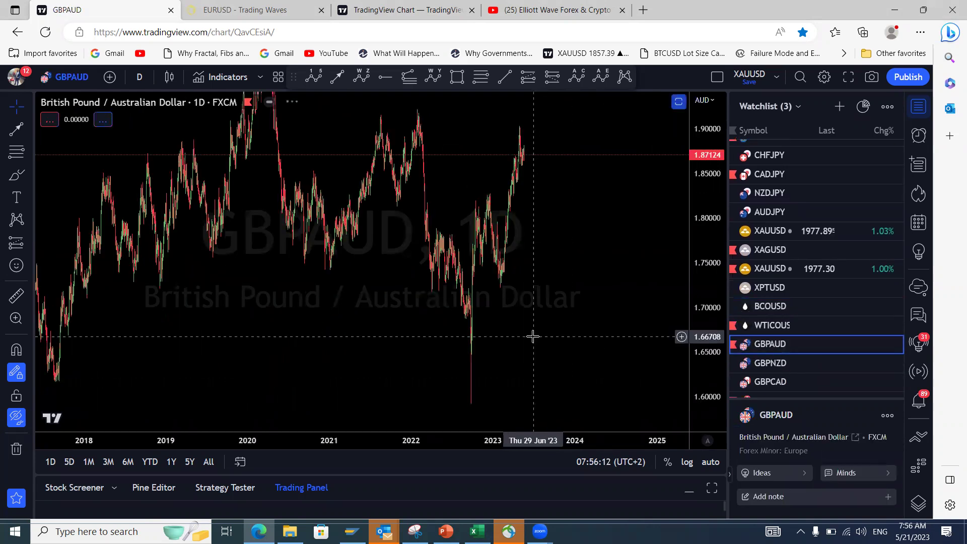
scroll(535, 336, up, 4)
drag(404, 306, 513, 307)
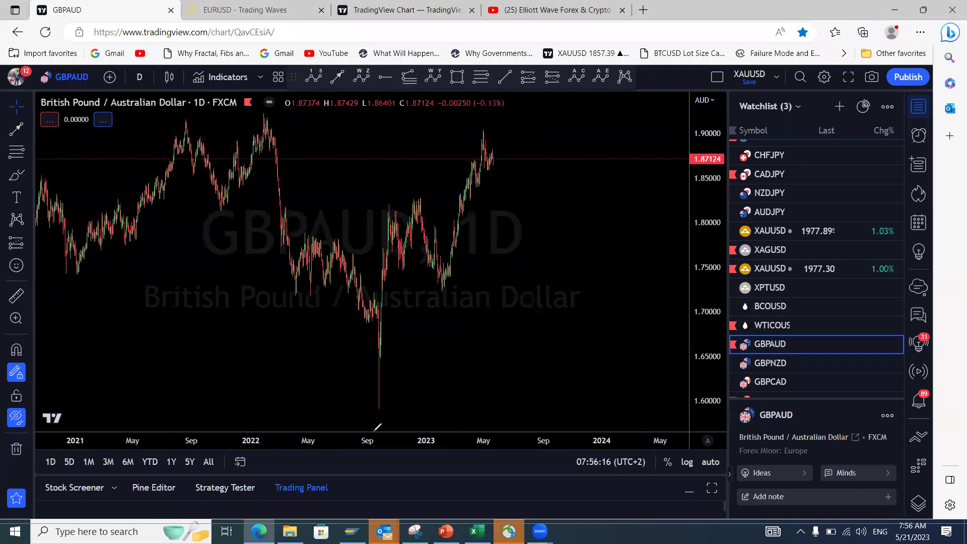
mouse_move(380, 410)
mouse_down()
mouse_move(395, 204)
mouse_move(406, 272)
mouse_move(418, 205)
mouse_up()
mouse_move(434, 259)
mouse_down()
mouse_move(441, 286)
mouse_move(405, 273)
mouse_up()
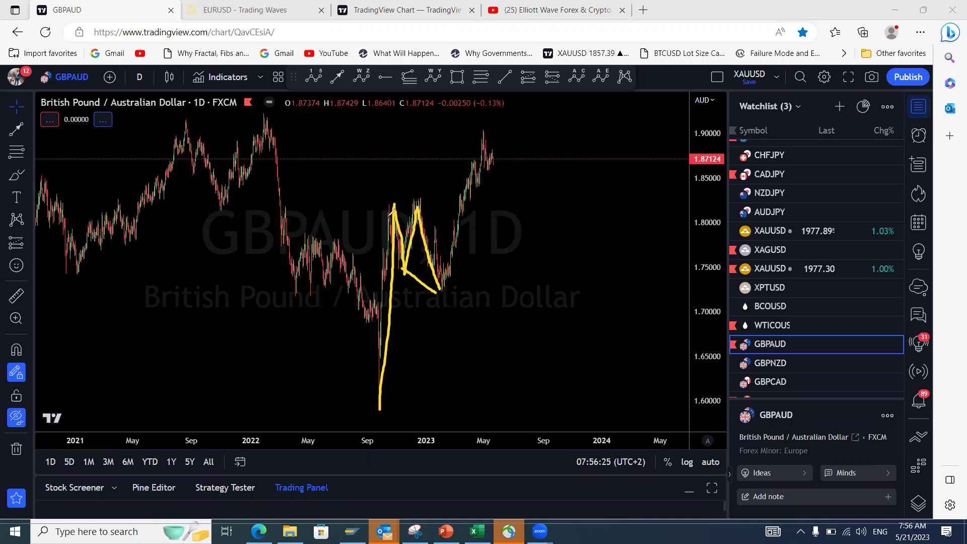
- Line the GBPAUD correction's highs, sketch the rise to about 1.90 with a pullback to about 1.85 and a rebound, and clear the sketch
drag(390, 200, 420, 200)
mouse_move(441, 287)
mouse_down()
mouse_move(483, 133)
mouse_move(501, 175)
mouse_move(516, 135)
mouse_up()
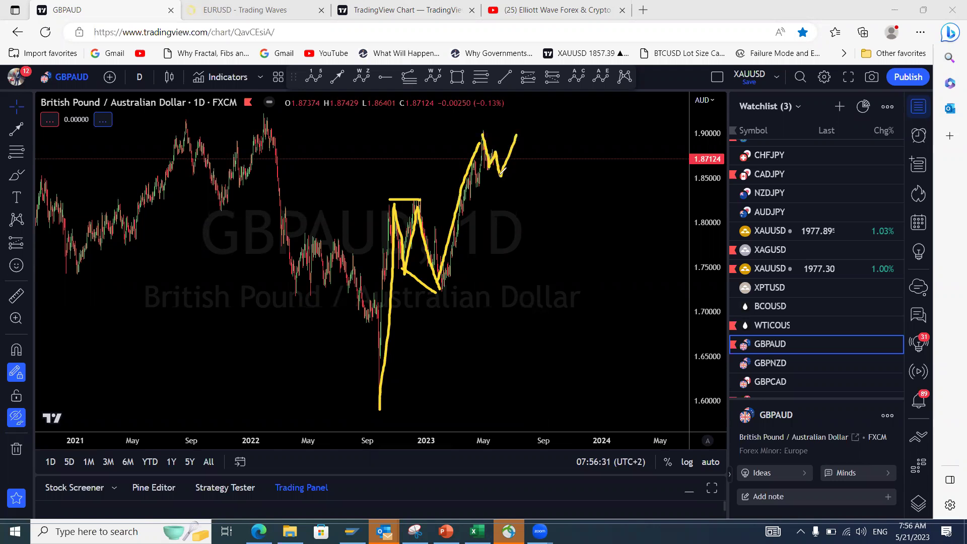
mouse_move(504, 174)
mouse_down()
mouse_move(487, 137)
mouse_move(506, 150)
mouse_up()
key(Escape)
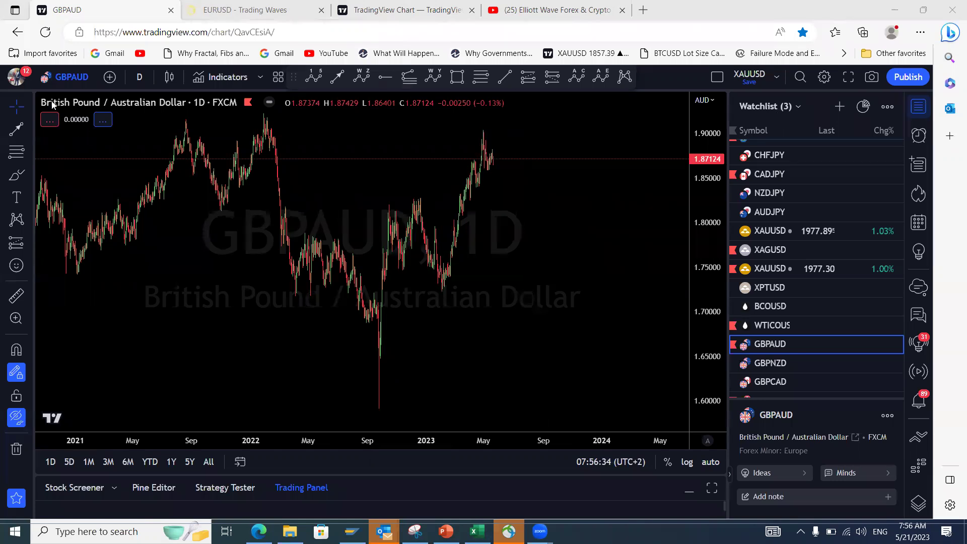
- Switch the GBPAUD chart to the 4-hour interval and turn on automatic price scaling
click(139, 77)
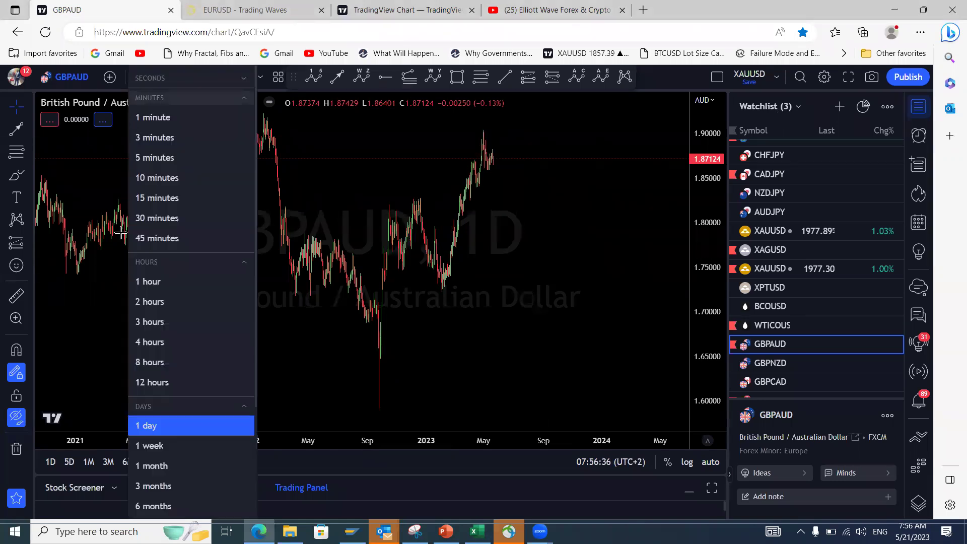
click(146, 346)
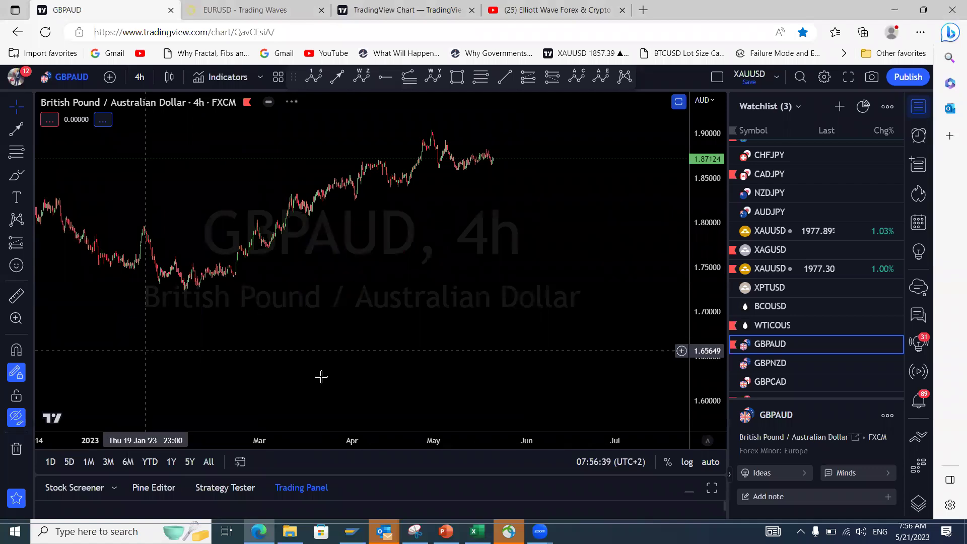
click(710, 461)
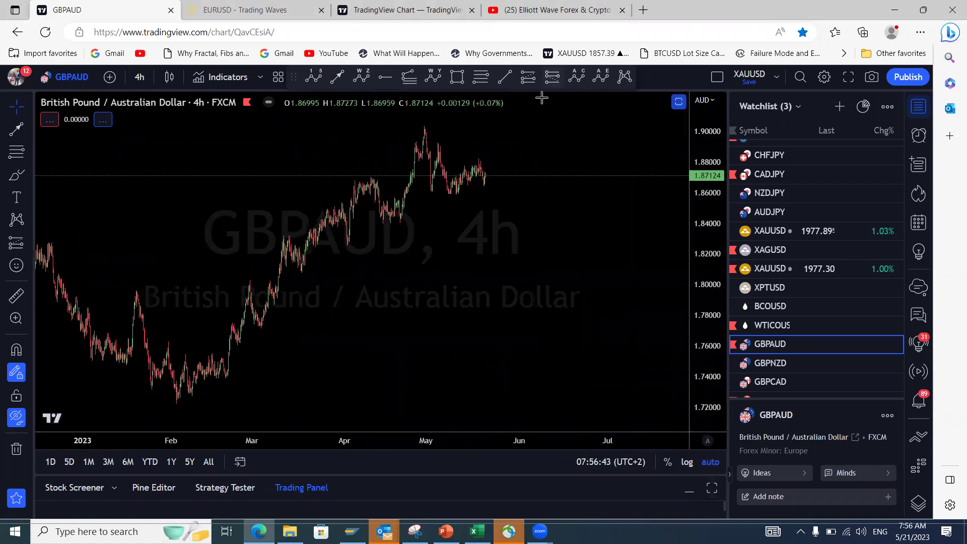
- Sketch a yellow GBPAUD zigzag from the high to about 1.85 and up past 1.92, line about 1.85 and 1.90, and clear the sketch
mouse_move(423, 127)
mouse_down()
mouse_move(442, 152)
mouse_move(448, 194)
mouse_move(482, 159)
mouse_up()
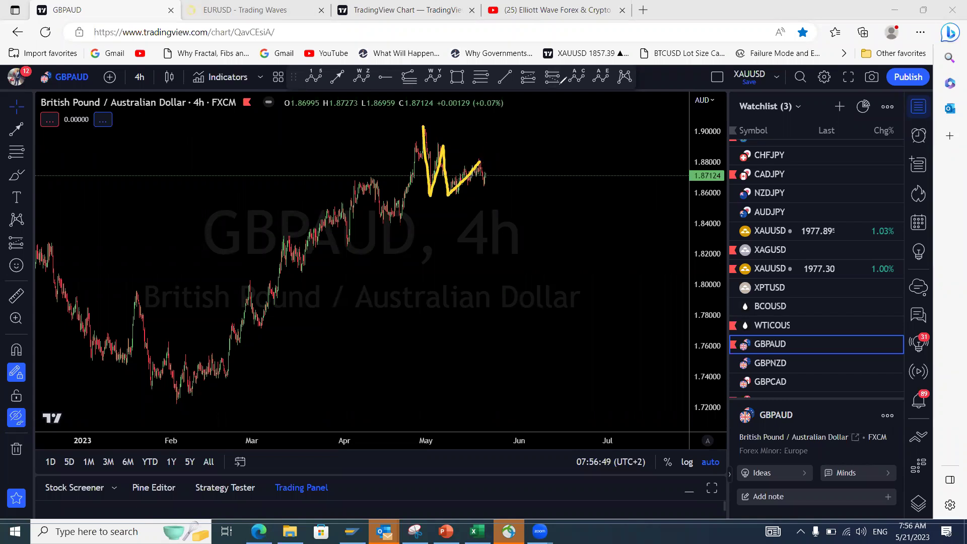
key(ctrl+z)
mouse_move(423, 128)
mouse_down()
mouse_move(431, 177)
mouse_move(440, 146)
mouse_up()
mouse_move(440, 147)
mouse_down()
mouse_move(447, 196)
mouse_move(465, 166)
mouse_move(489, 174)
mouse_move(502, 144)
mouse_move(524, 204)
mouse_move(560, 89)
mouse_up()
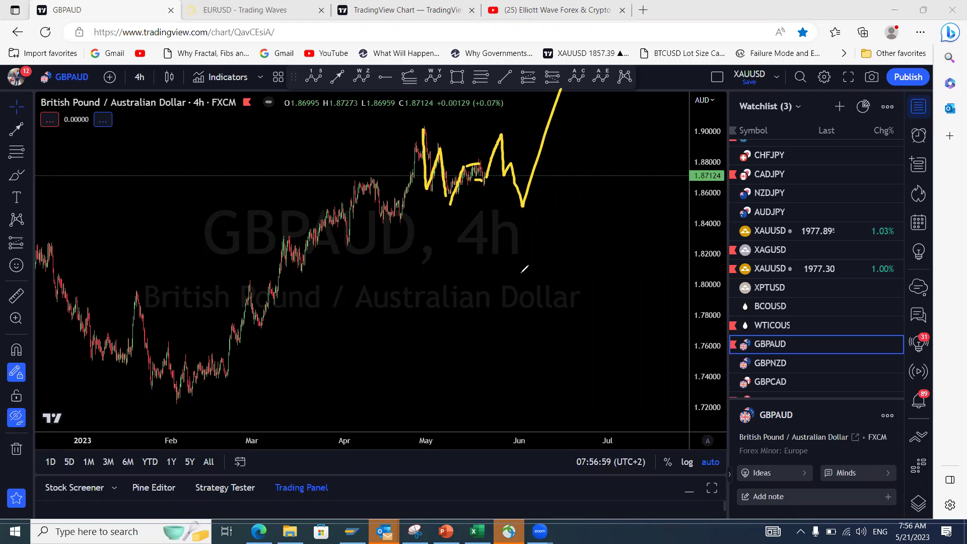
drag(458, 205, 514, 206)
drag(441, 132, 487, 133)
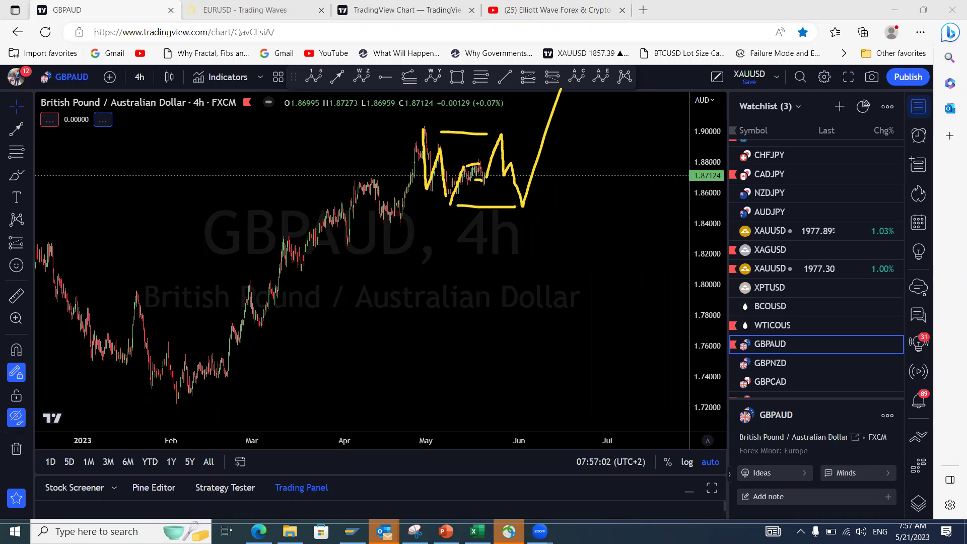
key(Escape)
- Open GBPNZD, sketch a yellow zigzag from the high down to about 1.95 and up to about 2.02, and line the May swing low
click(785, 369)
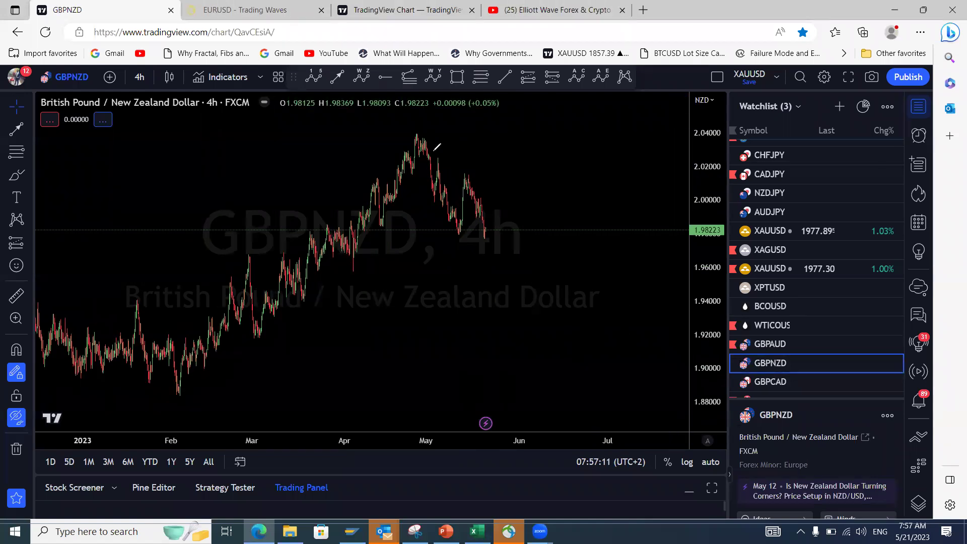
mouse_move(421, 142)
mouse_down()
mouse_move(456, 232)
mouse_move(469, 177)
mouse_move(485, 238)
mouse_move(496, 175)
mouse_up()
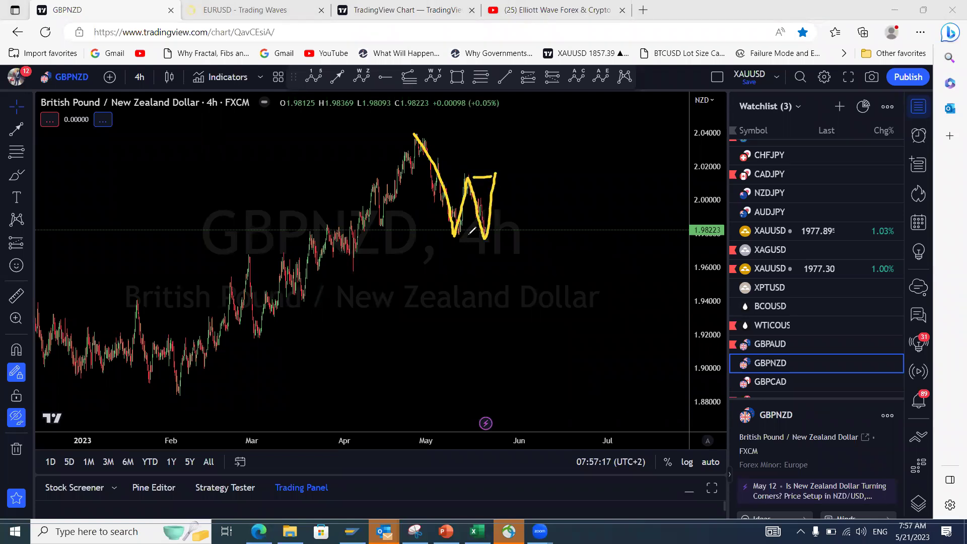
drag(452, 242, 478, 241)
mouse_move(500, 172)
mouse_down()
mouse_move(518, 274)
mouse_move(540, 172)
mouse_up()
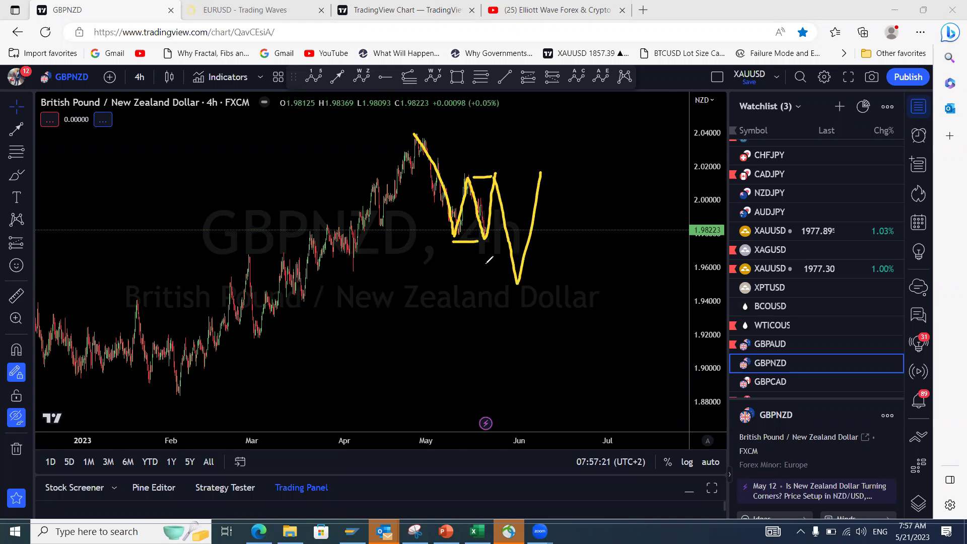
- Try magenta alternative paths from GBPNZD's latest low, including a drop to about 1.95 and a rebound, and undo them
mouse_move(492, 247)
mouse_down()
mouse_move(499, 292)
mouse_move(536, 149)
mouse_up()
key(ctrl+z)
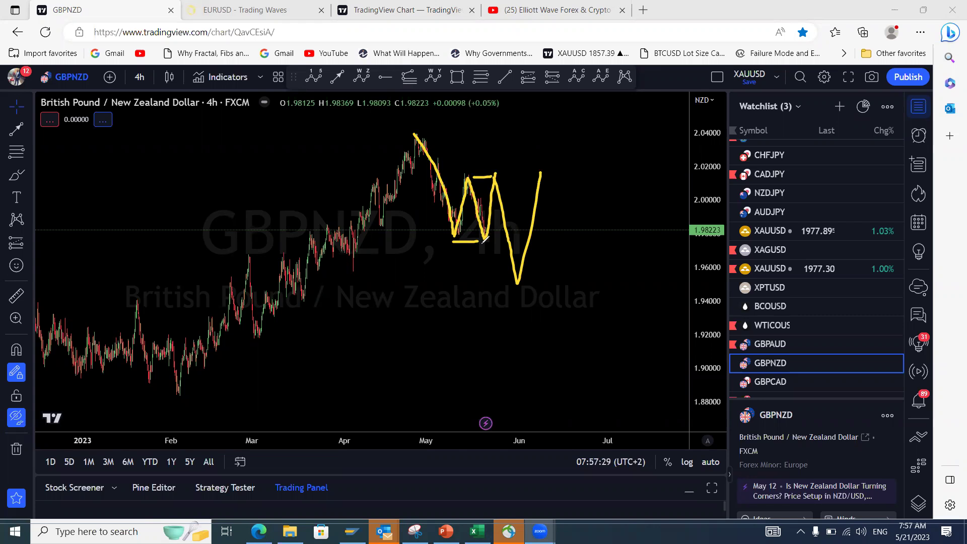
mouse_move(483, 243)
mouse_down()
mouse_move(491, 291)
mouse_move(512, 185)
mouse_up()
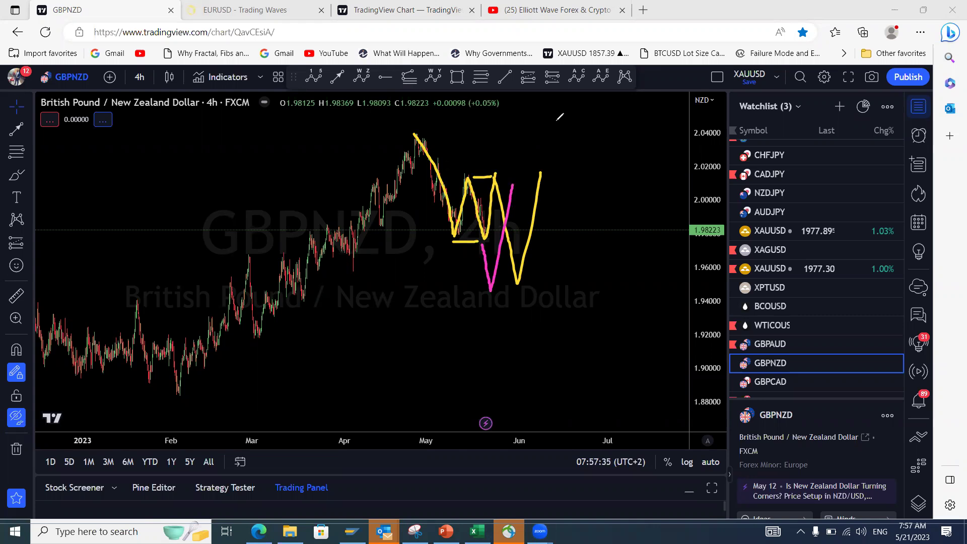
key(ctrl+z)
- Draw falling magenta channel lines above and below the GBPNZD zigzag, and add a rising stroke beyond the upper line
drag(429, 144, 548, 211)
drag(445, 251, 515, 289)
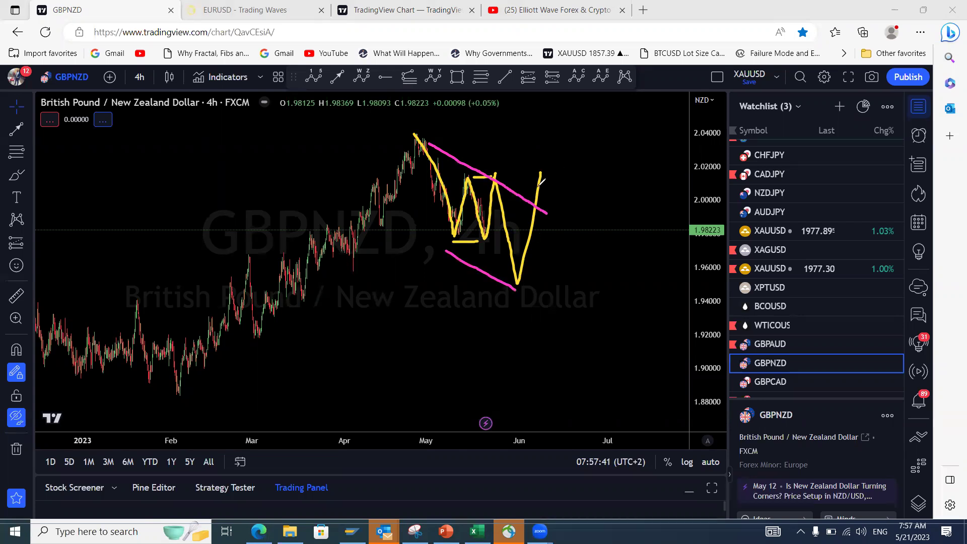
mouse_move(537, 199)
mouse_down()
mouse_move(552, 199)
mouse_move(557, 214)
mouse_move(570, 152)
mouse_up()
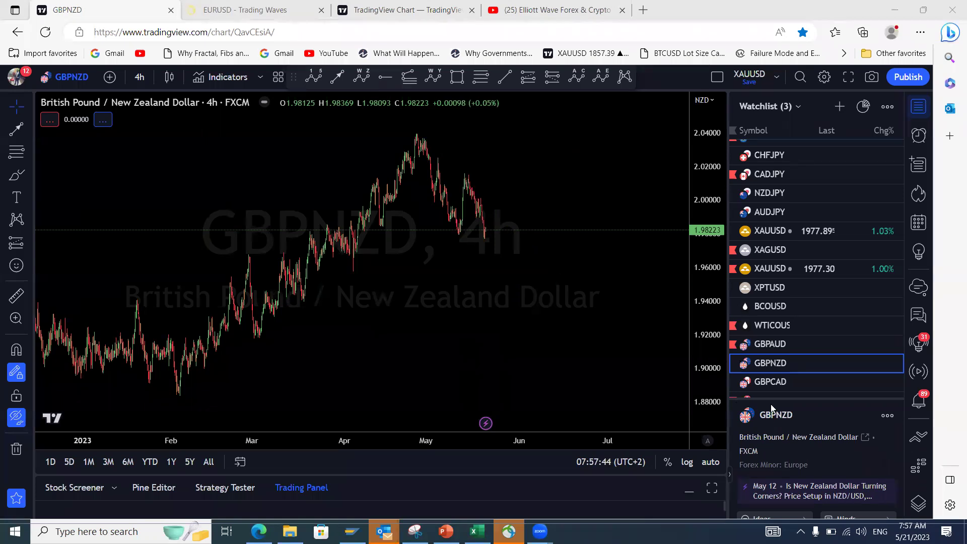
- Open GBPCAD, compress its price scale, sketch a magenta zigzag from the May high to about 1.655 and up to about 1.717, and undo it
click(787, 386)
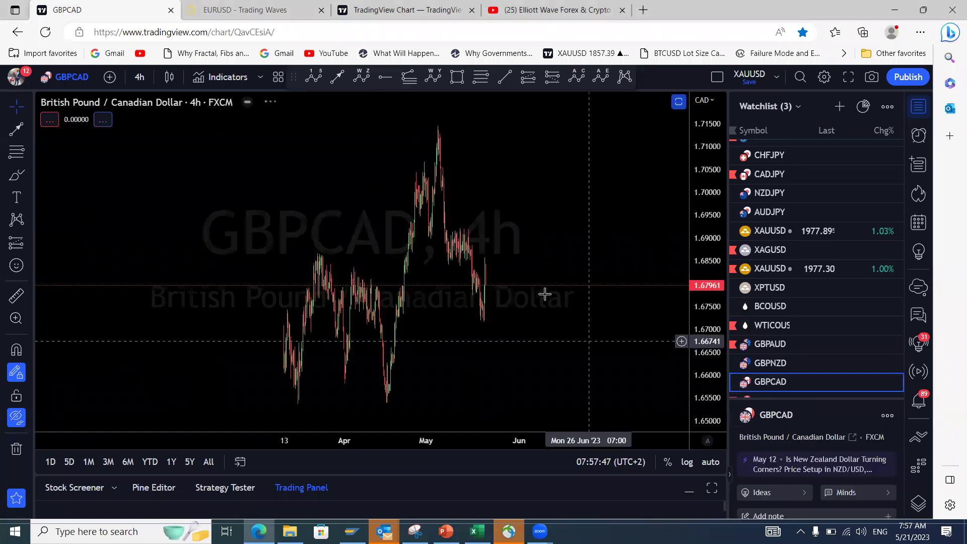
scroll(546, 297, up, 5)
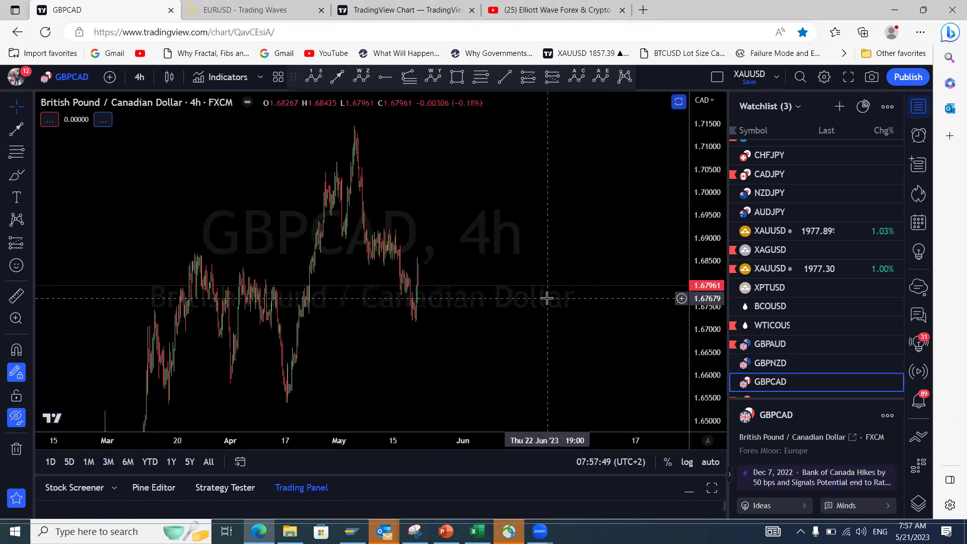
scroll(542, 298, down, 5)
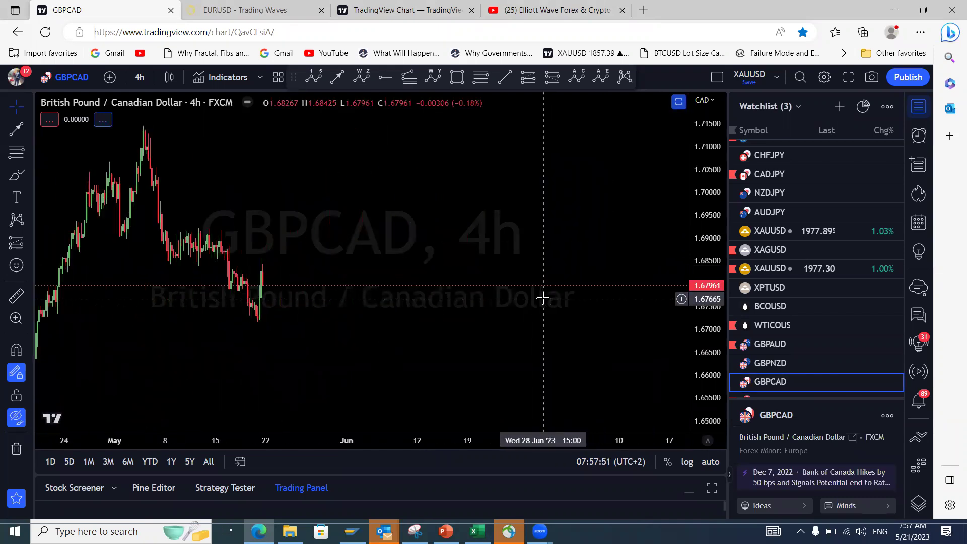
scroll(543, 298, down, 5)
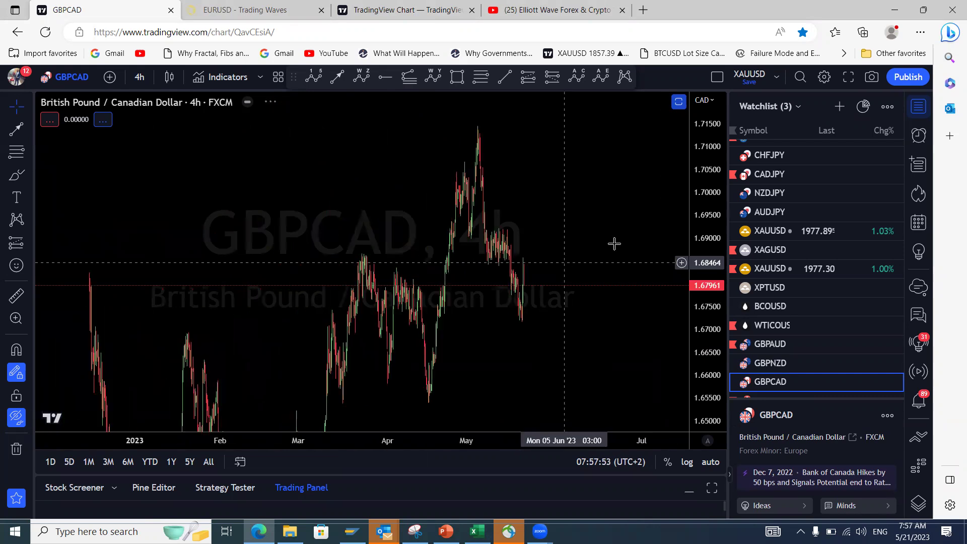
drag(693, 327, 692, 352)
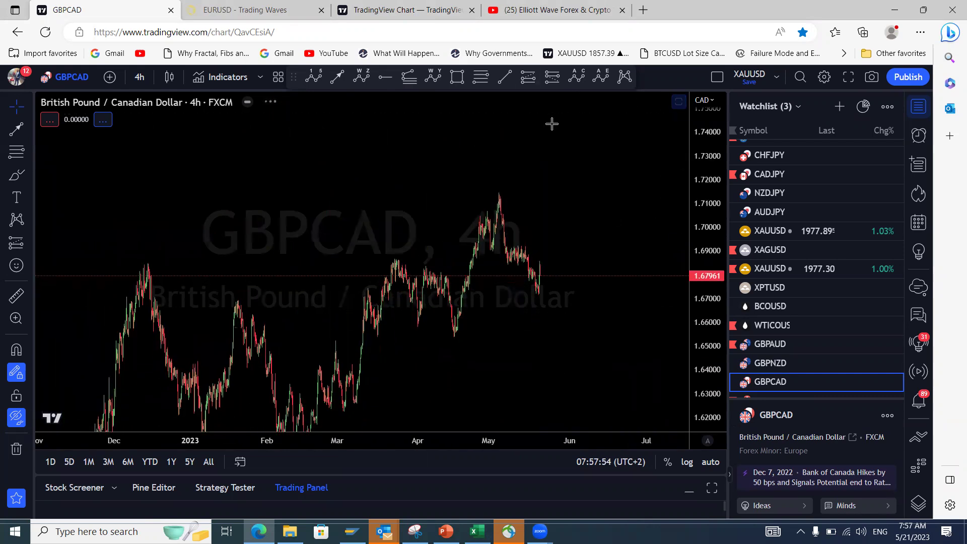
mouse_move(500, 196)
mouse_down()
mouse_move(535, 299)
mouse_move(565, 245)
mouse_move(591, 328)
mouse_move(638, 186)
mouse_up()
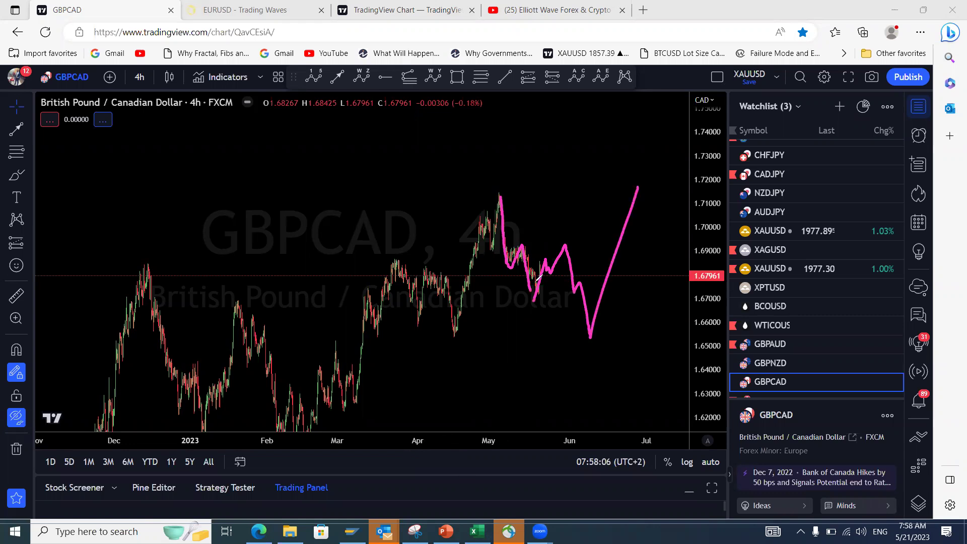
key(ctrl+z)
- Open the GBPCHF chart and switch it to the 1-day interval
scroll(764, 318, down, 3)
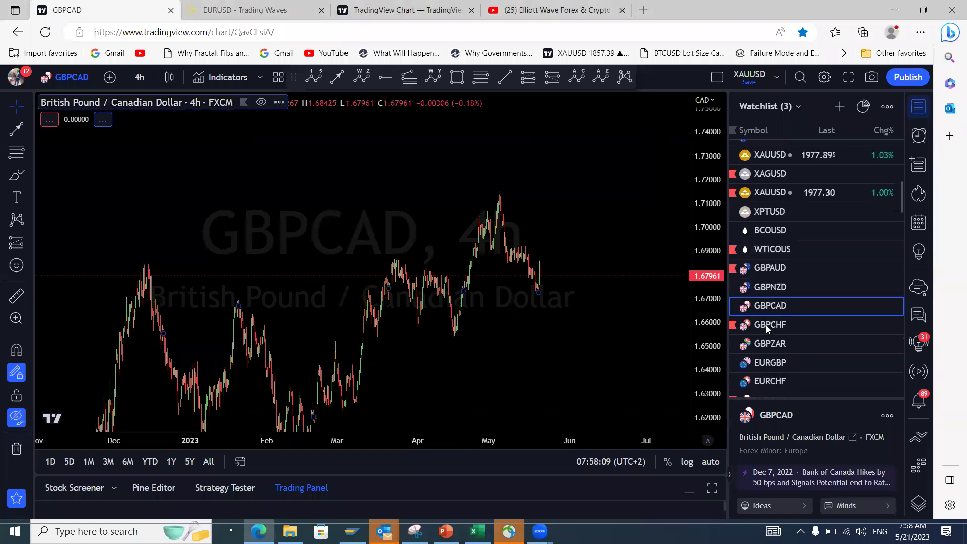
click(787, 284)
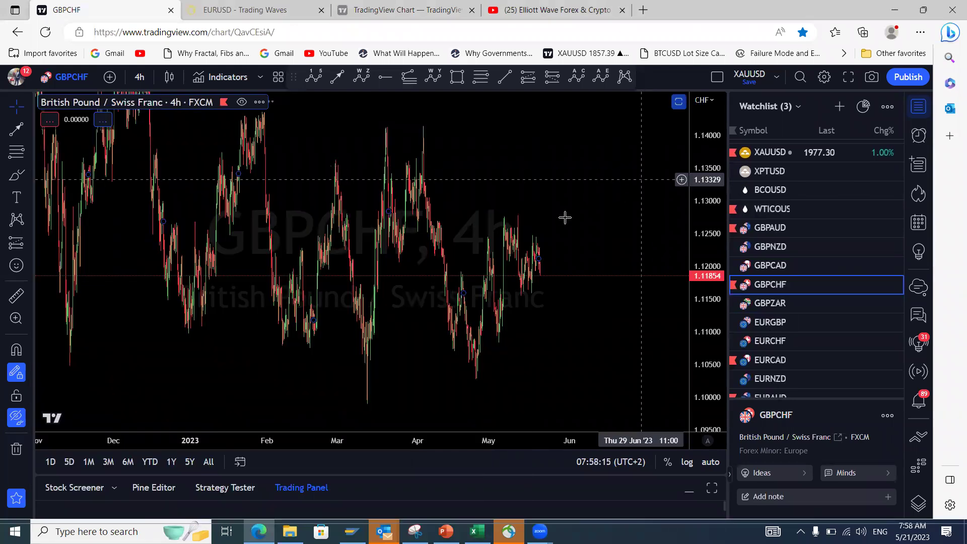
click(139, 78)
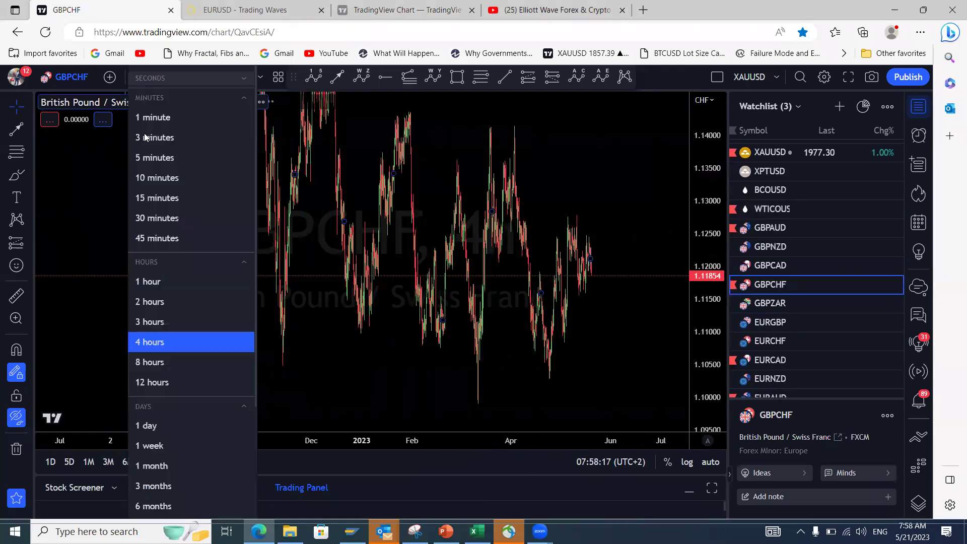
click(151, 426)
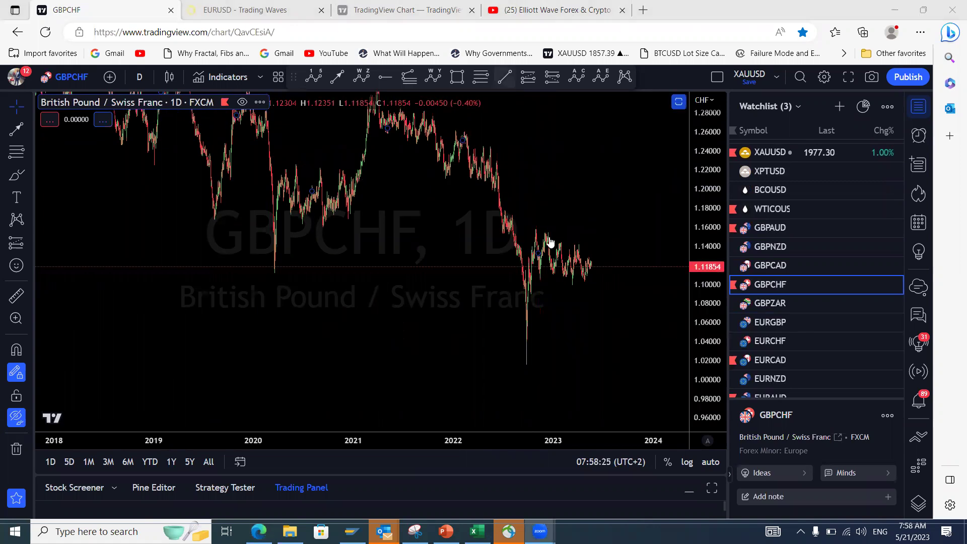
- Sketch falling magenta channel lines around GBPCHF's recent range, plus a path dipping to about 1.085 and rising to about 1.20, and clear them
click(492, 75)
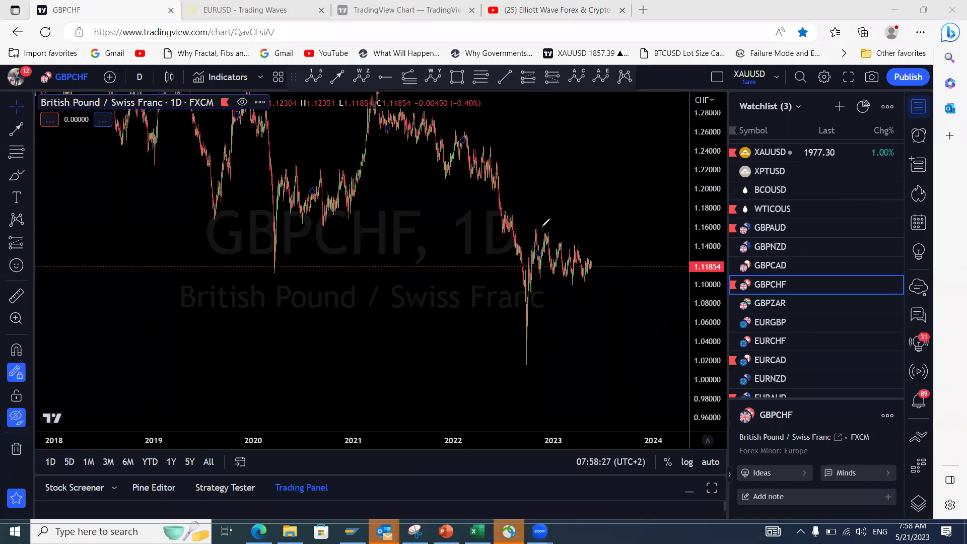
drag(541, 227, 604, 249)
drag(541, 279, 603, 299)
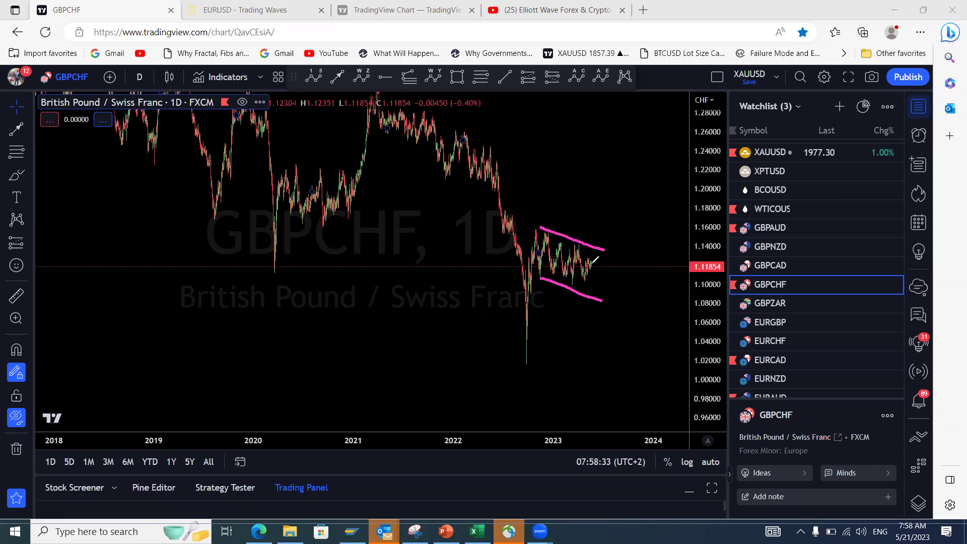
mouse_move(591, 262)
mouse_down()
mouse_move(601, 300)
mouse_move(610, 190)
mouse_up()
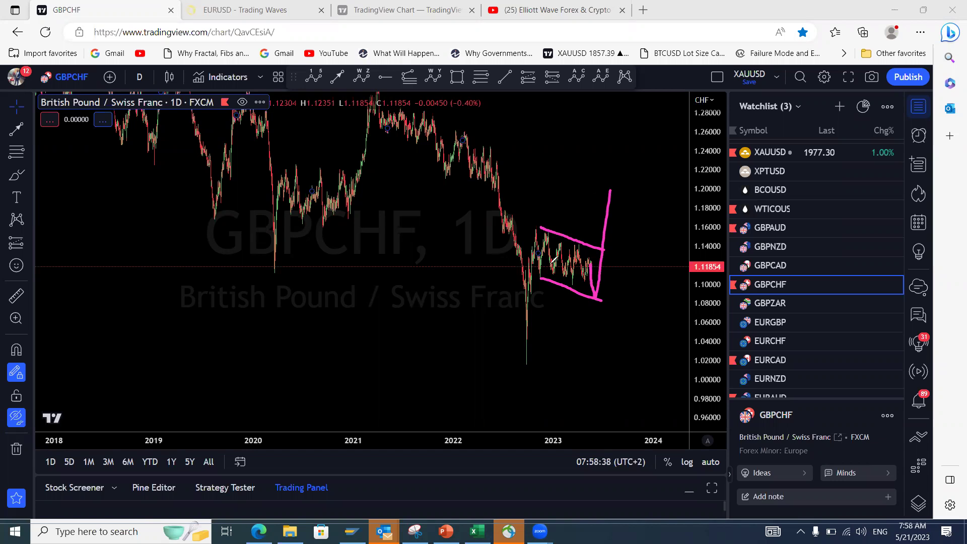
key(e)
- Mark GBPCHF's range with two short magenta lines, and try a zigzag down to about 1.09 and up to about 1.245
drag(543, 279, 575, 286)
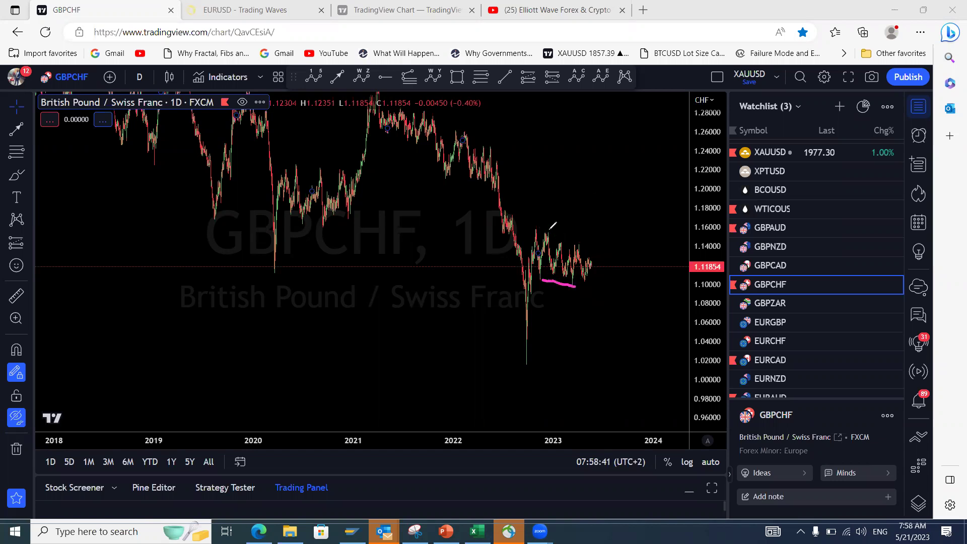
mouse_move(566, 236)
mouse_down()
mouse_move(580, 241)
mouse_move(545, 274)
mouse_move(580, 242)
mouse_move(595, 295)
mouse_move(651, 146)
mouse_up()
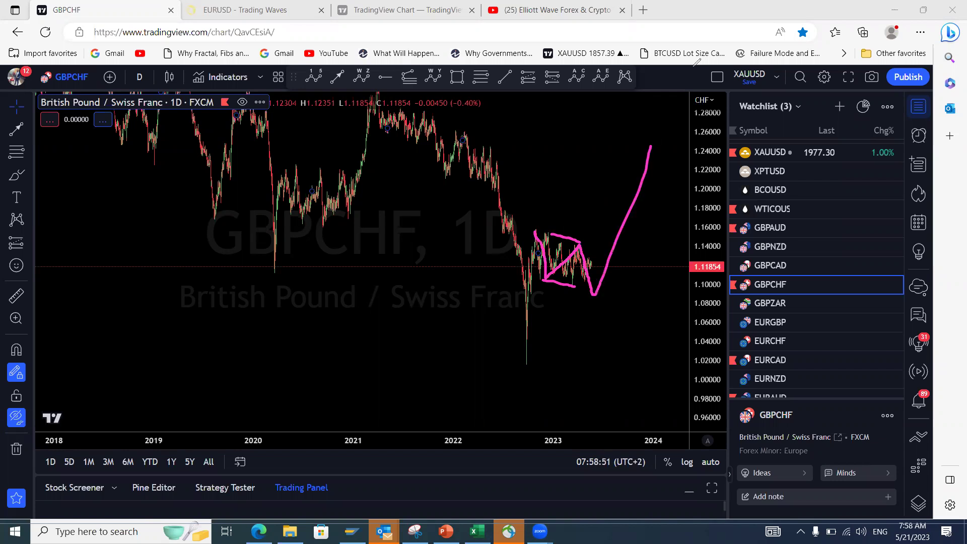
key(ctrl+z)
key(ctrl+z)
key(ctrl+z)
- Sketch a magenta drop from GBPCHF's latest price to about 1.095 with a rise to about 1.18, and undo the drawings
mouse_move(595, 264)
mouse_down()
mouse_move(594, 291)
mouse_move(606, 209)
mouse_up()
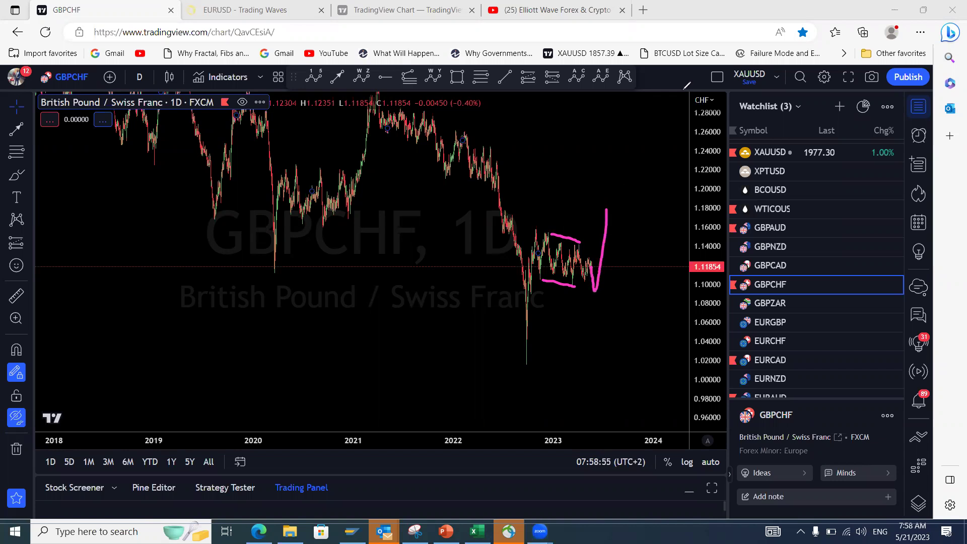
key(ctrl+z)
key(ctrl+z)
key(ctrl+z)
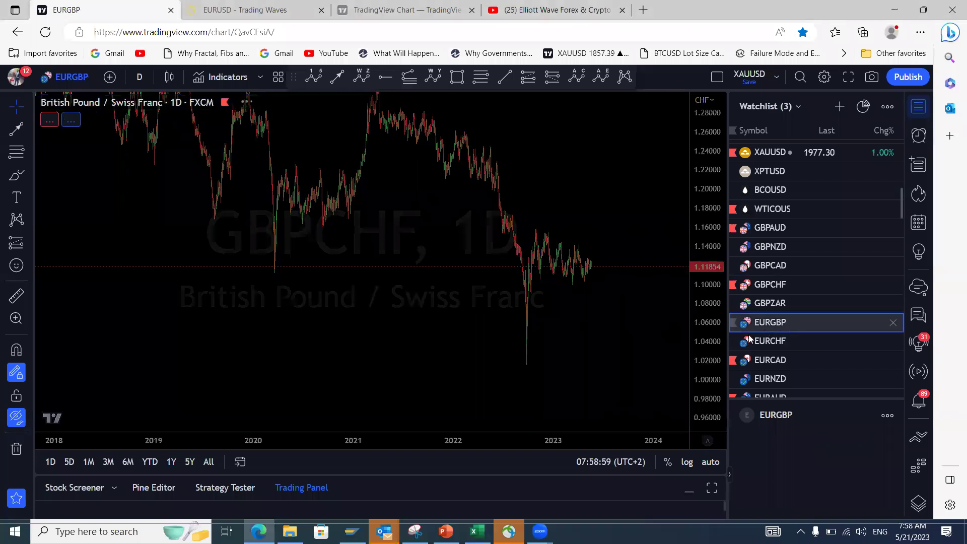
- Open EURGBP, trace a magenta decline from the early-2023 high to about 0.86, and trace the preceding drop and rebound in yellow
drag(705, 217, 706, 251)
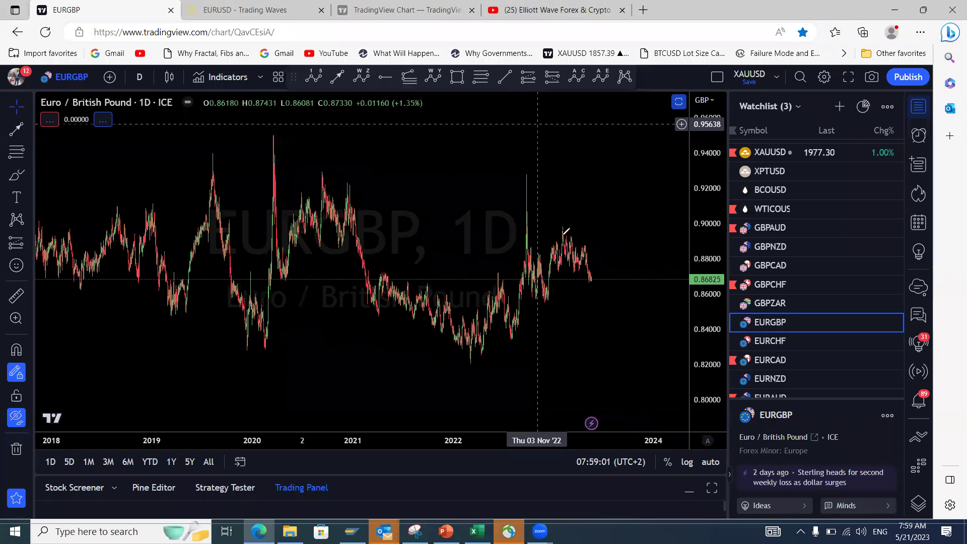
mouse_move(562, 233)
mouse_down()
mouse_move(576, 266)
mouse_move(584, 246)
mouse_move(591, 290)
mouse_up()
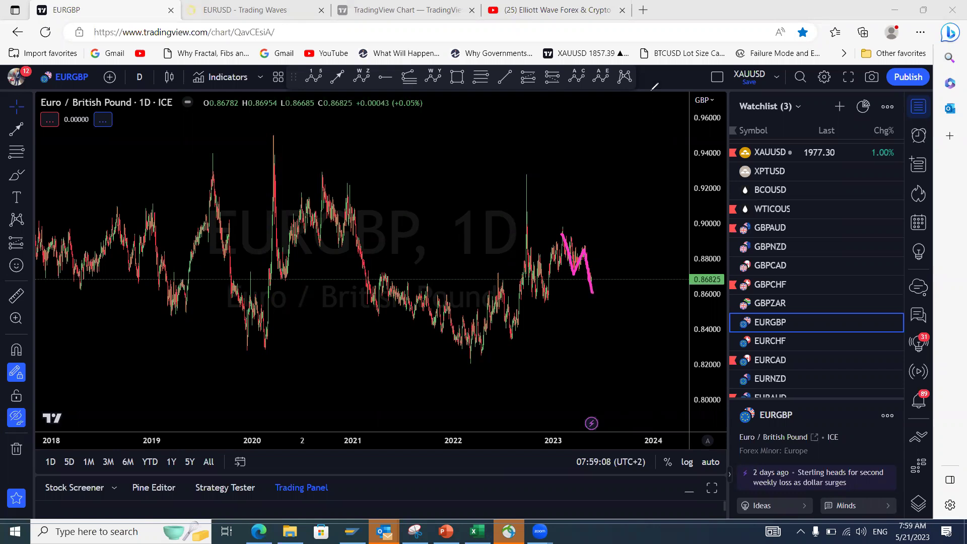
mouse_move(523, 176)
mouse_down()
mouse_move(540, 304)
mouse_move(560, 232)
mouse_up()
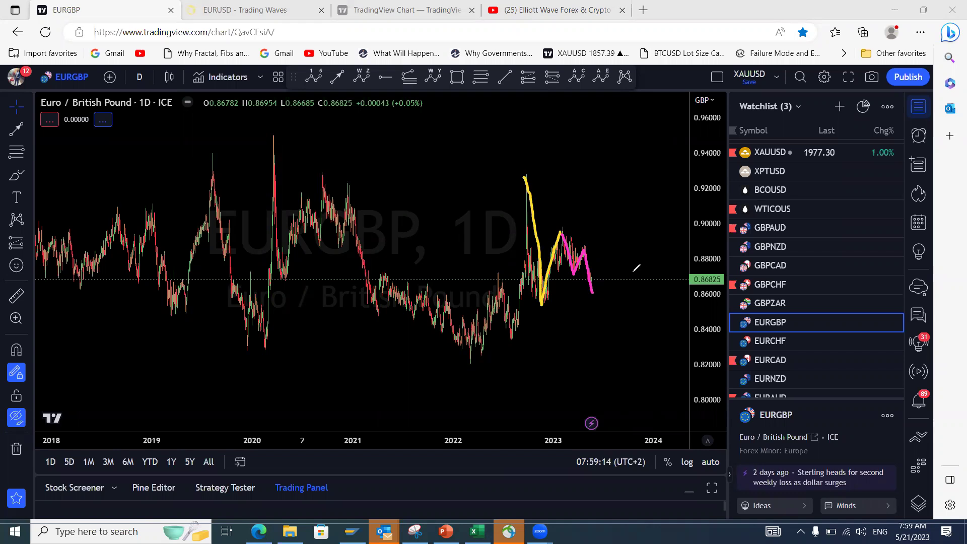
- Extend EURGBP's yellow path to about 0.905, down to about 0.837 and up to about 0.917, with falling magenta channel lines around it
mouse_move(591, 293)
mouse_down()
mouse_move(619, 211)
mouse_move(618, 233)
mouse_up()
drag(632, 316, 673, 194)
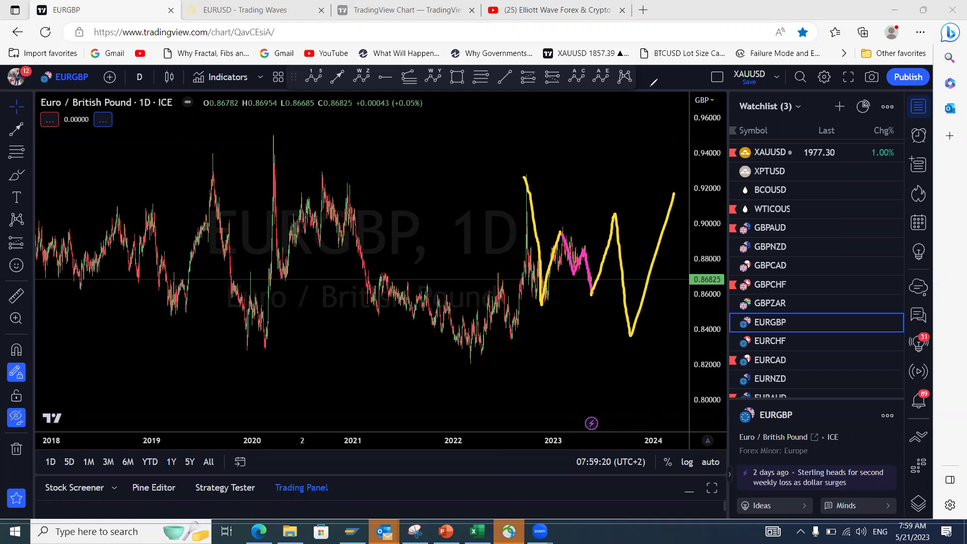
drag(531, 179, 614, 208)
drag(549, 315, 609, 336)
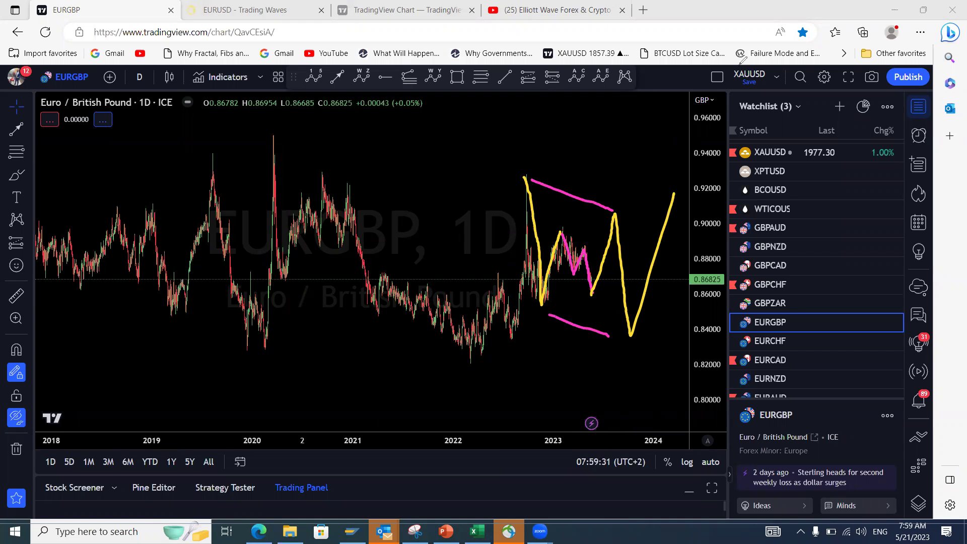
- Open EURCHF, sketch a magenta zigzag from the 2022 low up to about 1.035 and down to about 0.89, and add rising channel lines
click(784, 341)
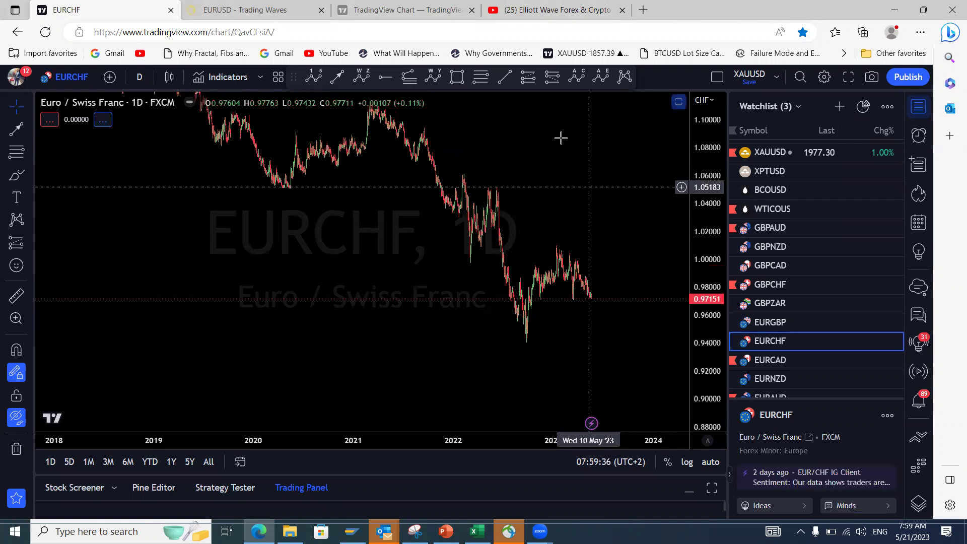
drag(527, 348, 563, 246)
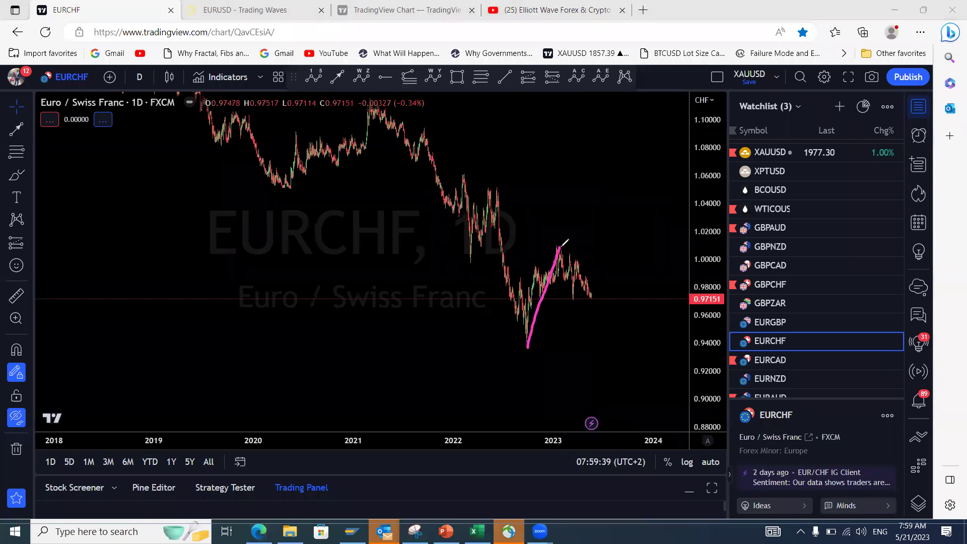
mouse_move(573, 304)
mouse_down()
mouse_move(580, 261)
mouse_move(594, 318)
mouse_move(627, 217)
mouse_move(650, 411)
mouse_up()
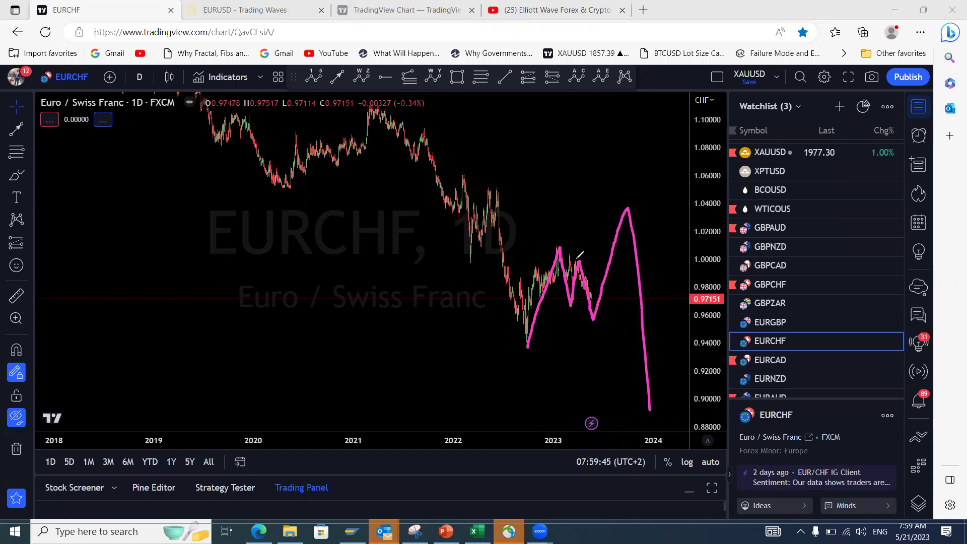
drag(567, 244, 617, 214)
drag(534, 343, 639, 305)
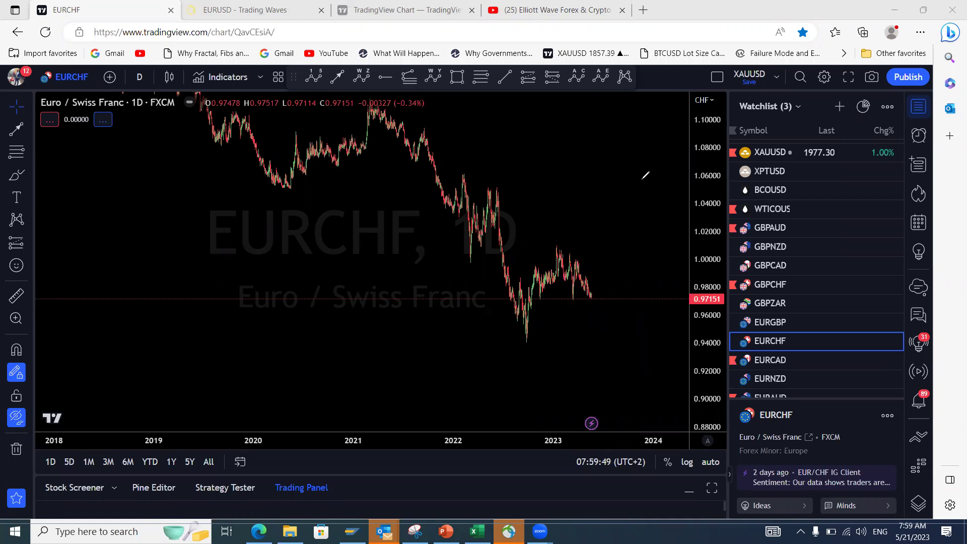
- Open EURCAD, sketch a magenta path from the 2022 low to the 2023 high and down to about 1.41, and undo it
click(809, 359)
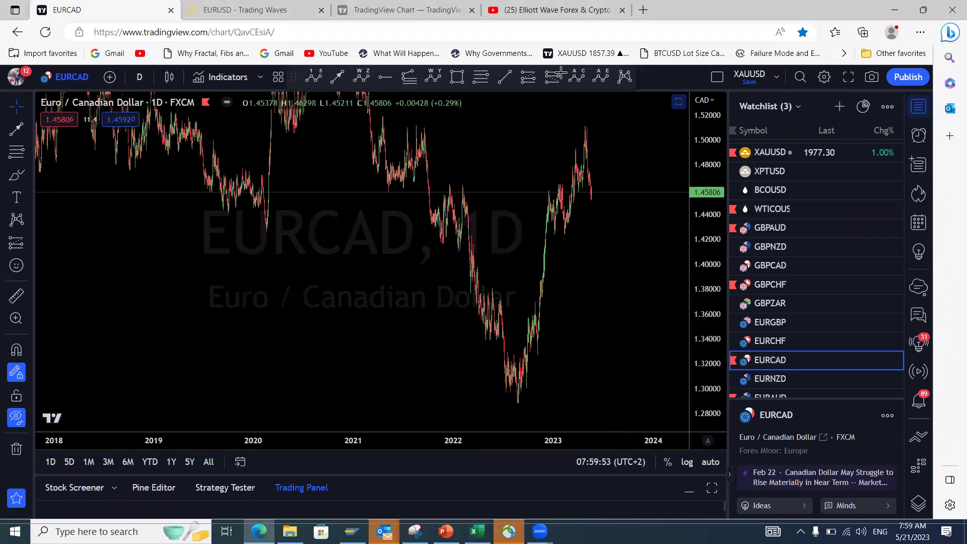
drag(513, 415, 549, 179)
key(ctrl+z)
mouse_move(512, 401)
mouse_down()
mouse_move(532, 327)
mouse_move(537, 224)
mouse_move(546, 190)
mouse_move(561, 231)
mouse_move(588, 129)
mouse_move(604, 202)
mouse_move(615, 192)
mouse_move(630, 252)
mouse_up()
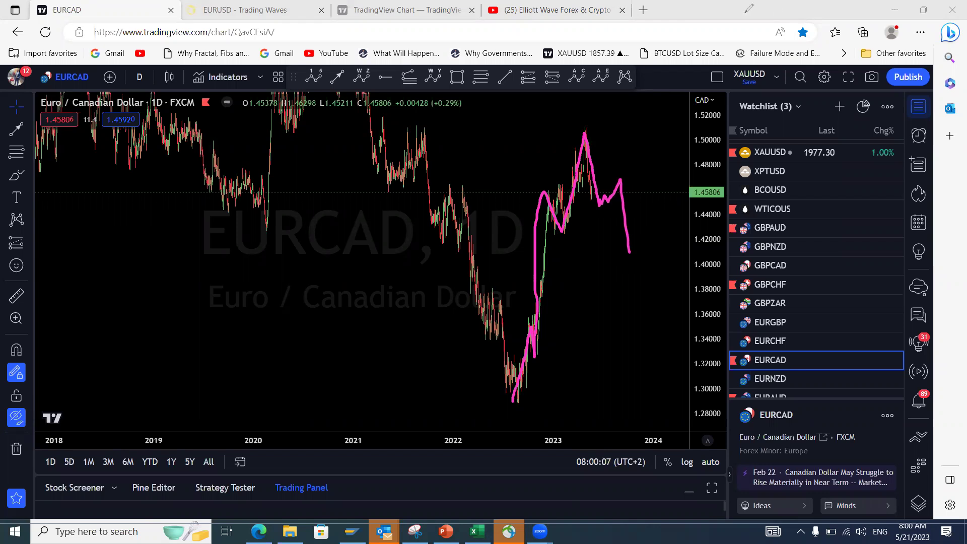
key(ctrl+z)
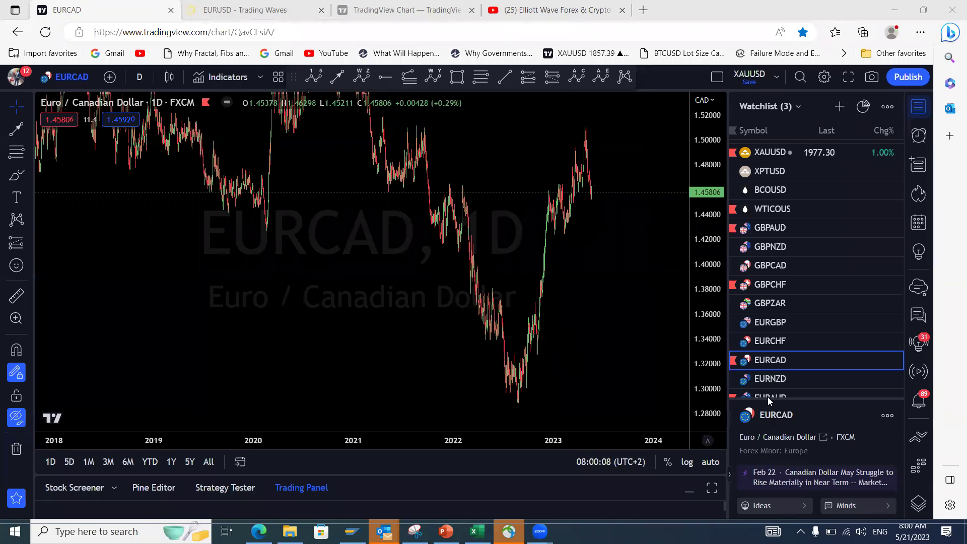
- Open EURNZD, compress its price scale, sketch a rising magenta zigzag with channel lines and a decline to about 1.63, and clear the drawings
click(768, 381)
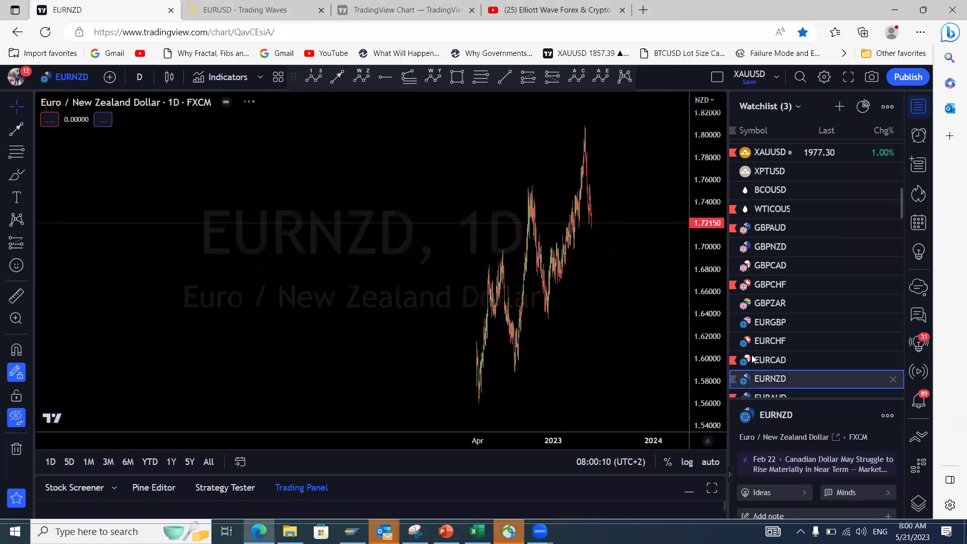
drag(712, 271, 710, 322)
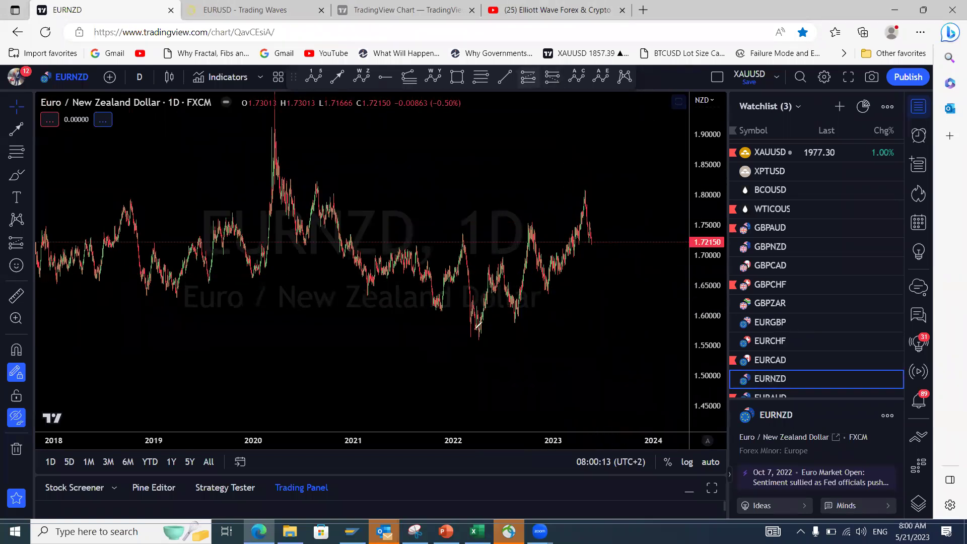
mouse_move(482, 332)
mouse_down()
mouse_move(500, 320)
mouse_move(530, 232)
mouse_move(548, 294)
mouse_move(585, 200)
mouse_up()
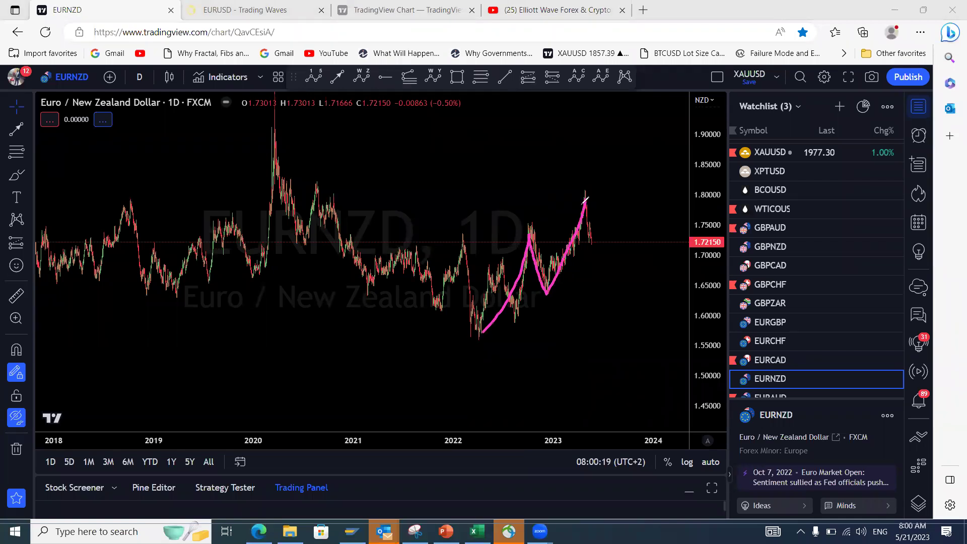
drag(544, 223, 578, 202)
drag(481, 342, 547, 289)
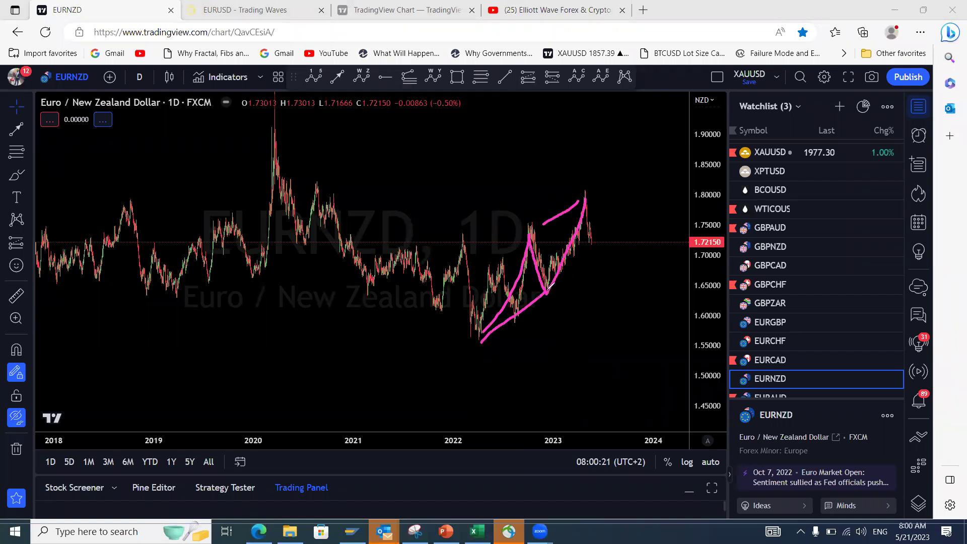
drag(585, 193, 602, 244)
mouse_move(599, 248)
mouse_down()
mouse_move(613, 226)
mouse_move(614, 297)
mouse_up()
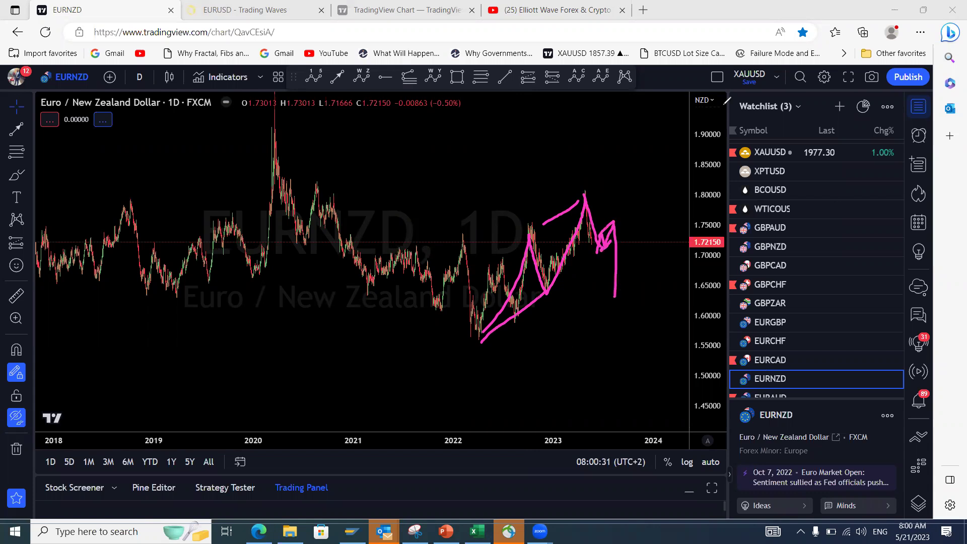
key(Escape)
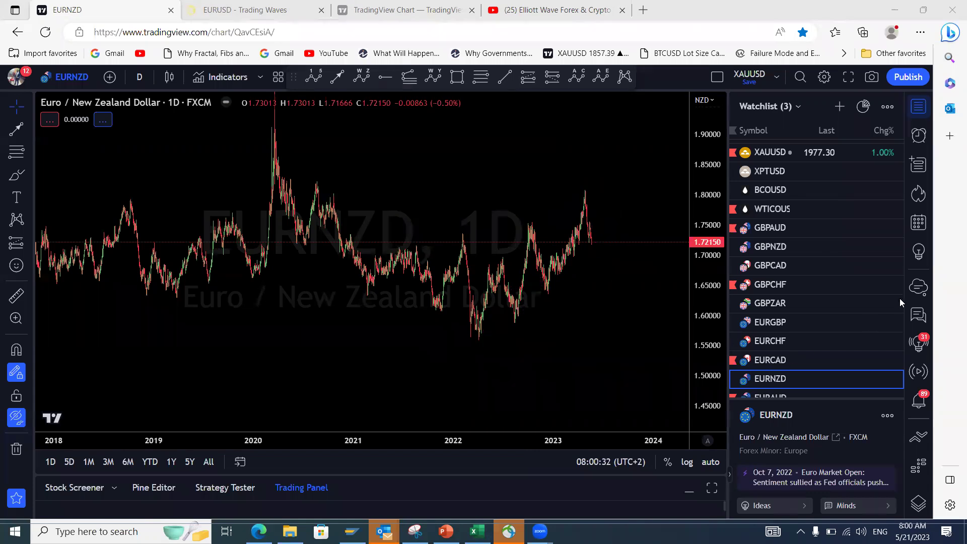
- Open EURAUD, sketch a magenta path from the 2022 low up to about 1.67 and down to about 1.565, and undo it
scroll(815, 252, down, 1)
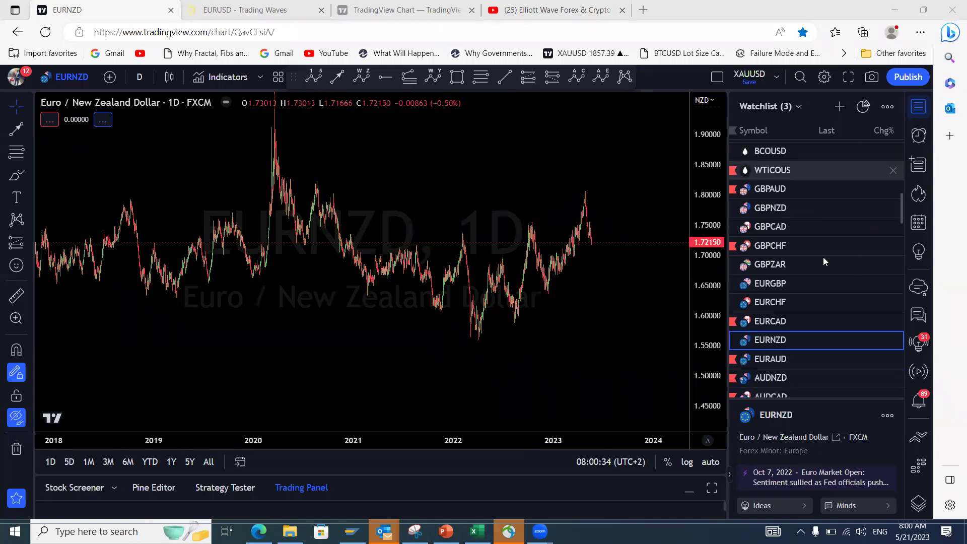
click(778, 370)
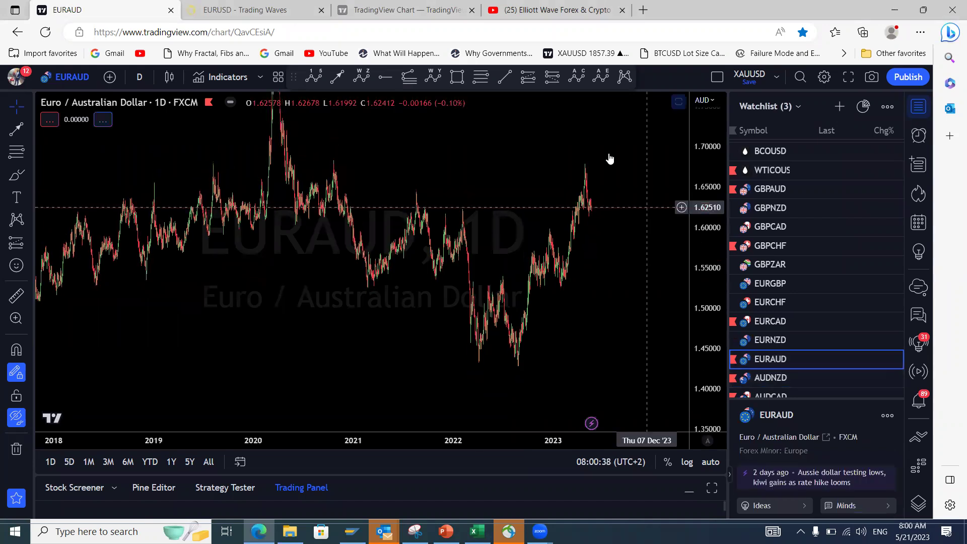
mouse_move(523, 366)
mouse_down()
mouse_move(593, 171)
mouse_move(592, 215)
mouse_move(611, 199)
mouse_move(614, 254)
mouse_up()
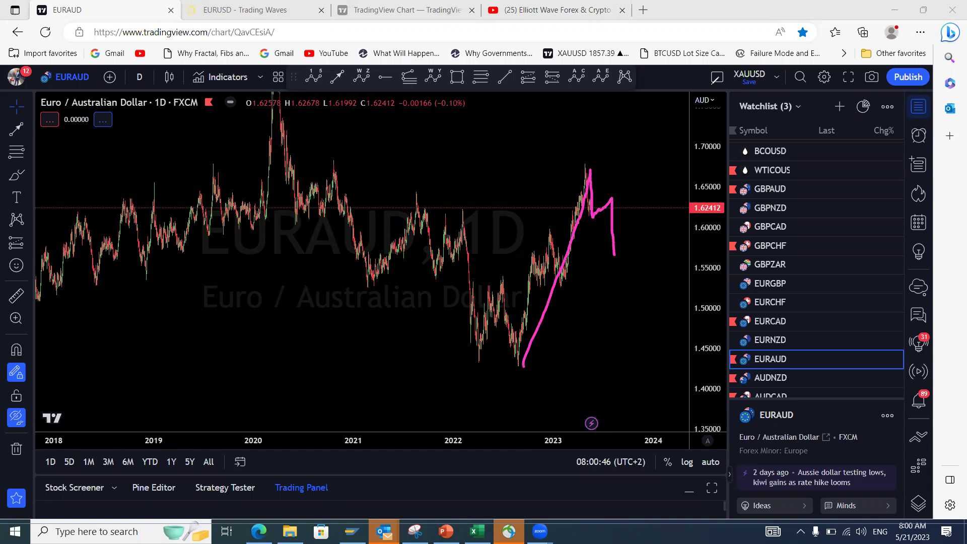
key(ctrl+z)
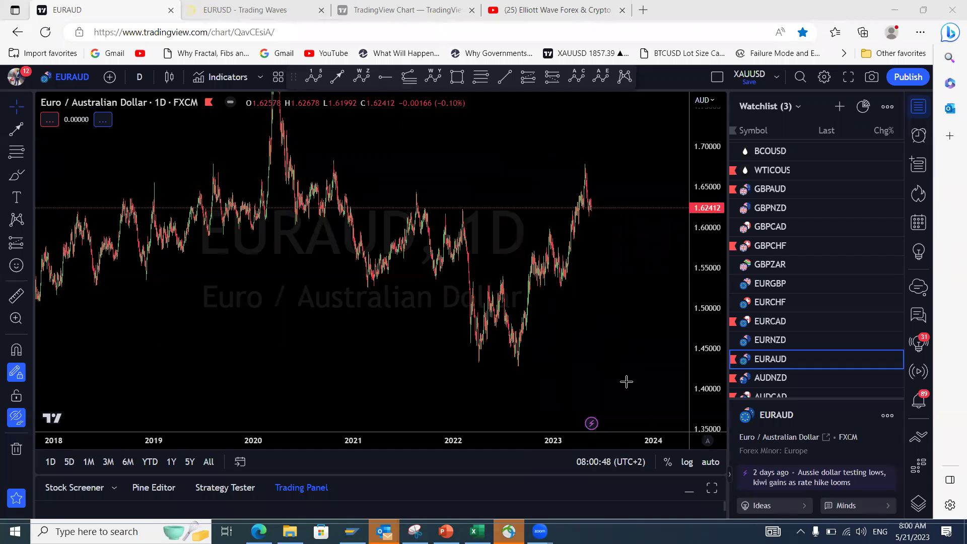
- Open AUDNZD, sketch a small magenta zigzag from the latest 2023 swing high down to about 1.055, and undo it
click(783, 378)
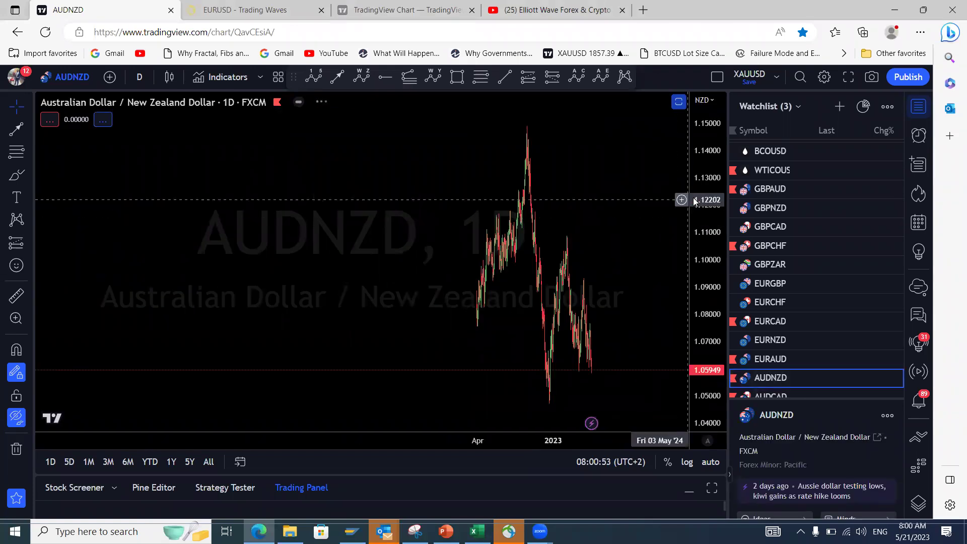
scroll(567, 324, up, 2)
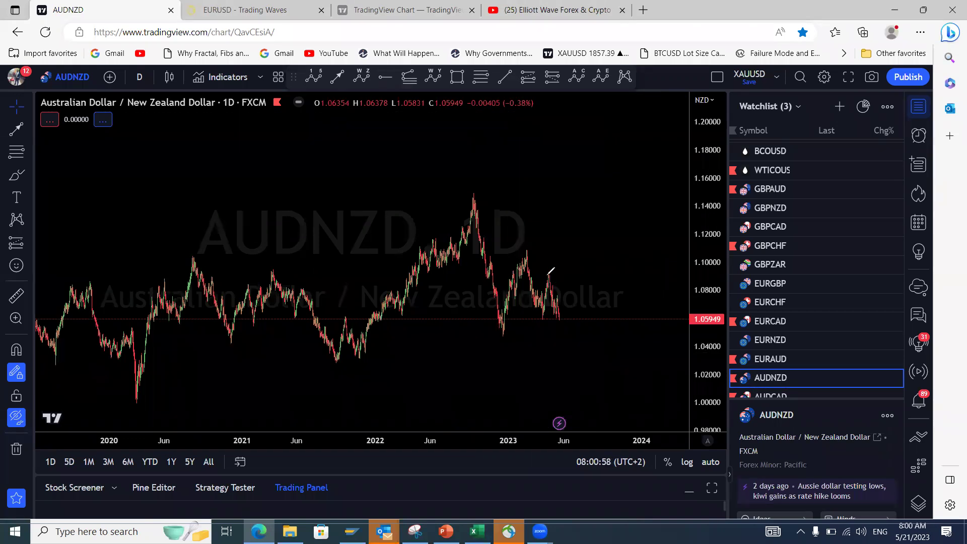
drag(548, 274, 562, 326)
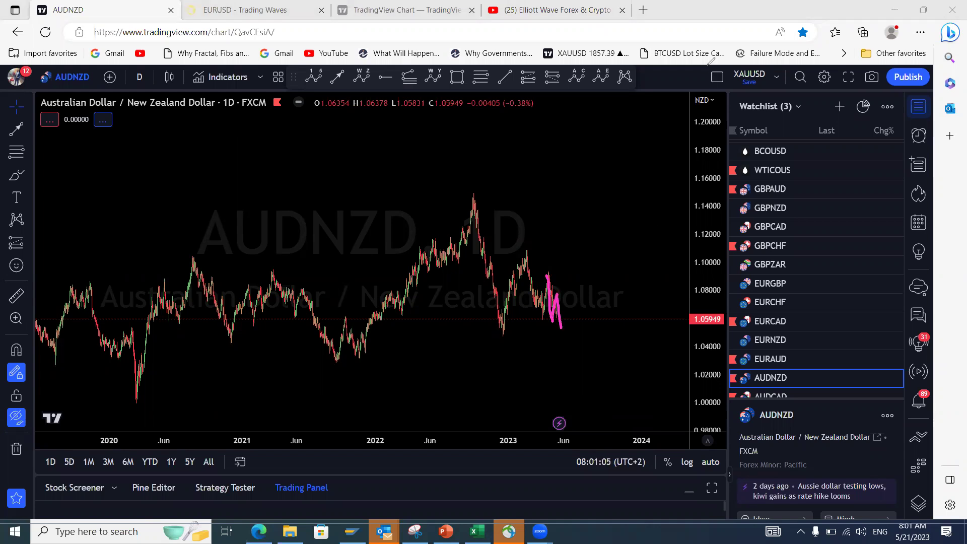
key(ctrl+z)
- Sketch AUDNZD's magenta and yellow swings from the 2022 high, add a projection up to about 1.11 and down to about 1.02, and clear everything
drag(501, 331, 522, 257)
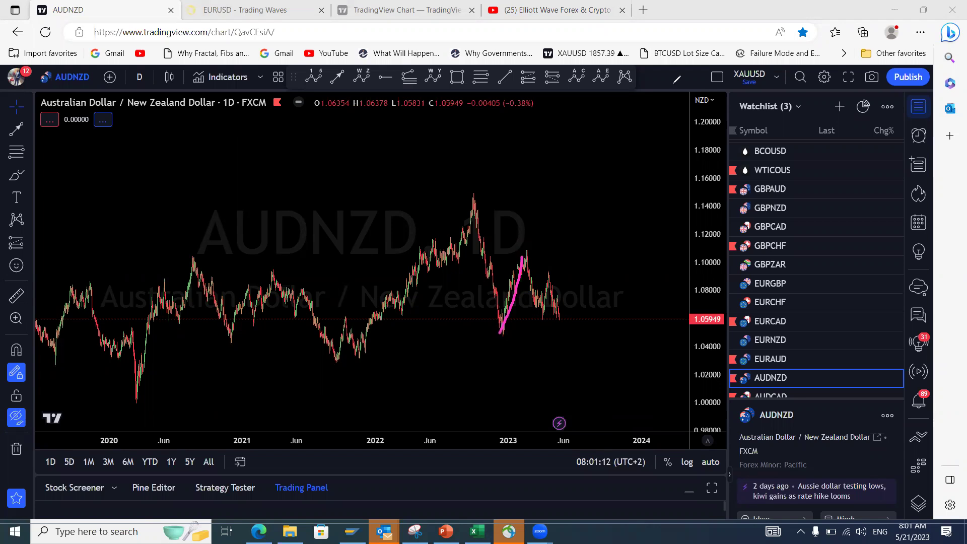
mouse_move(525, 254)
mouse_down()
mouse_move(551, 275)
mouse_move(565, 335)
mouse_up()
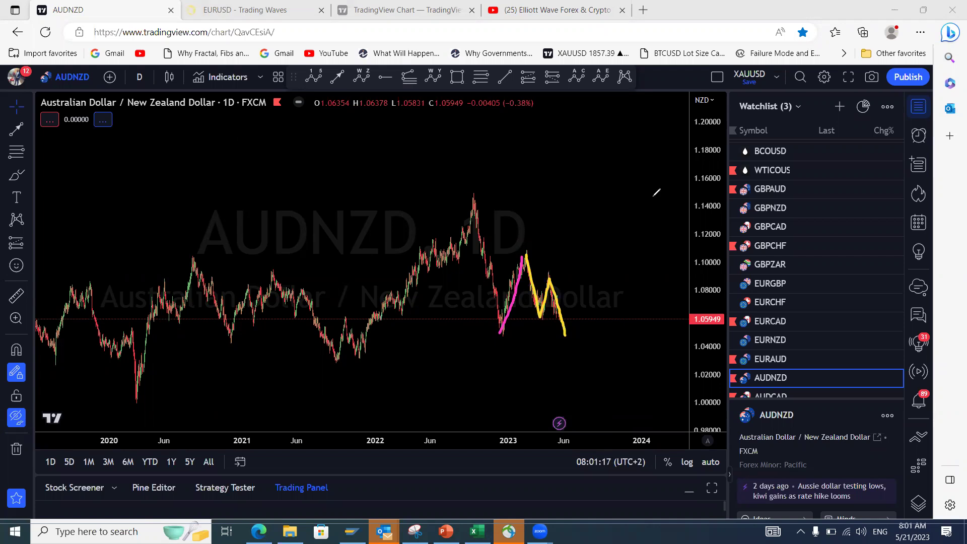
mouse_move(568, 334)
mouse_down()
mouse_move(588, 244)
mouse_move(599, 375)
mouse_up()
mouse_move(475, 197)
mouse_down()
mouse_move(503, 285)
mouse_move(506, 335)
mouse_move(552, 336)
mouse_up()
drag(525, 256, 588, 254)
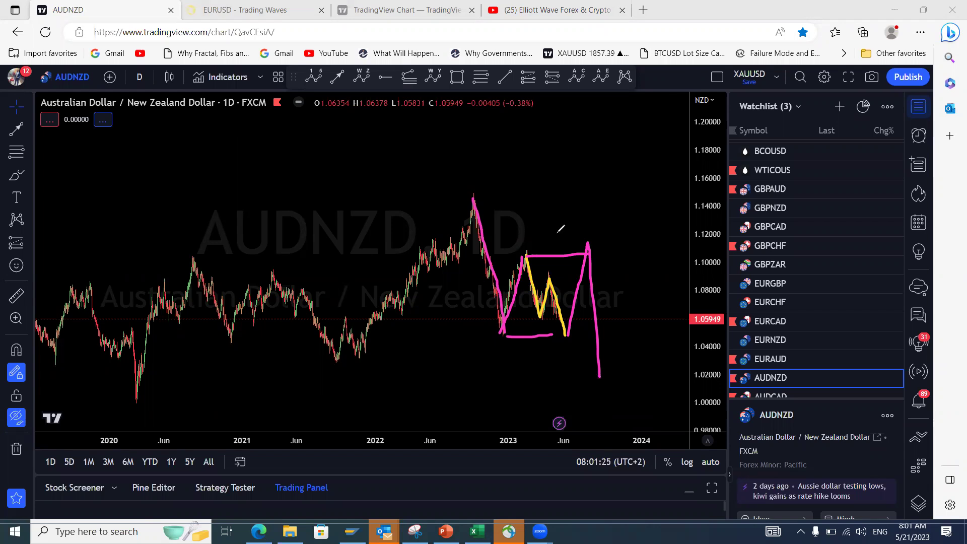
key(Escape)
- Open AUDCAD, undo a trial decline stroke, and sketch boundary lines, a path from the 2021 high and a projected drop to about 0.84
scroll(819, 244, down, 3)
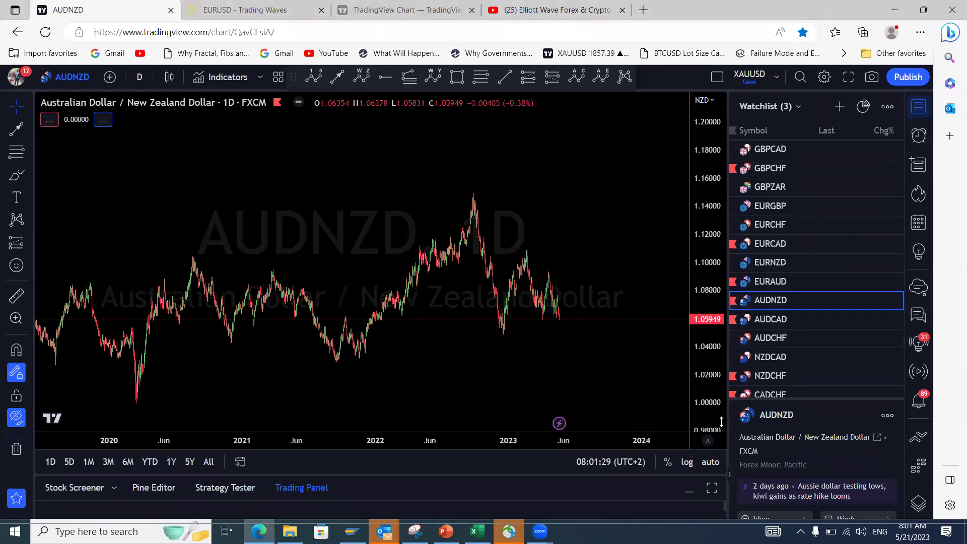
click(784, 323)
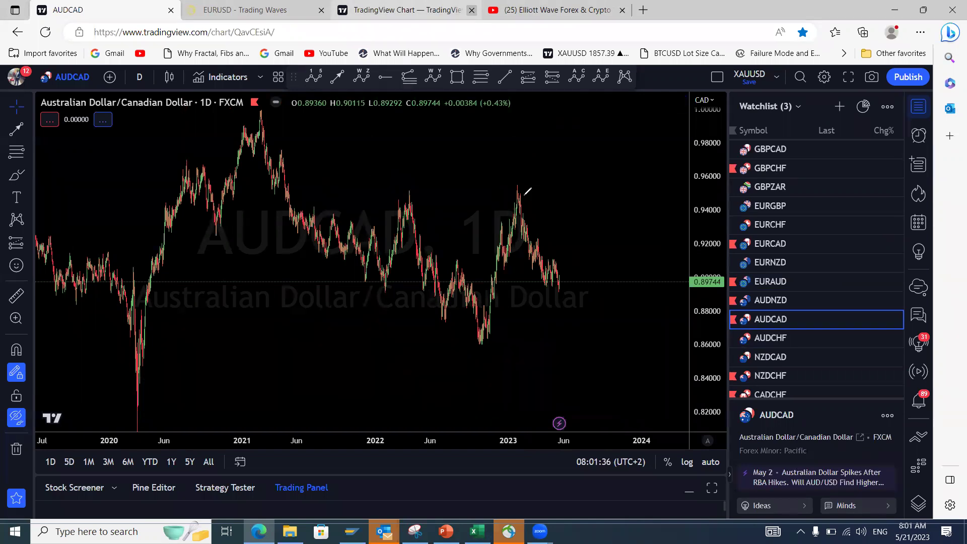
drag(524, 197, 563, 281)
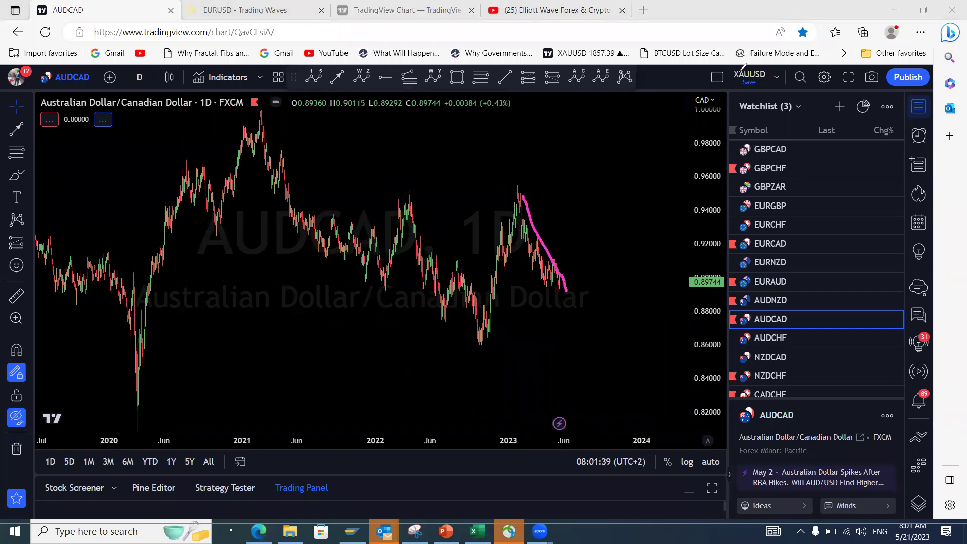
key(ctrl+z)
drag(391, 293, 480, 350)
drag(423, 200, 512, 193)
mouse_move(247, 106)
mouse_down()
mouse_move(392, 279)
mouse_move(416, 207)
mouse_move(480, 325)
mouse_move(526, 198)
mouse_move(539, 236)
mouse_up()
mouse_move(564, 279)
mouse_down()
mouse_move(585, 255)
mouse_move(619, 381)
mouse_up()
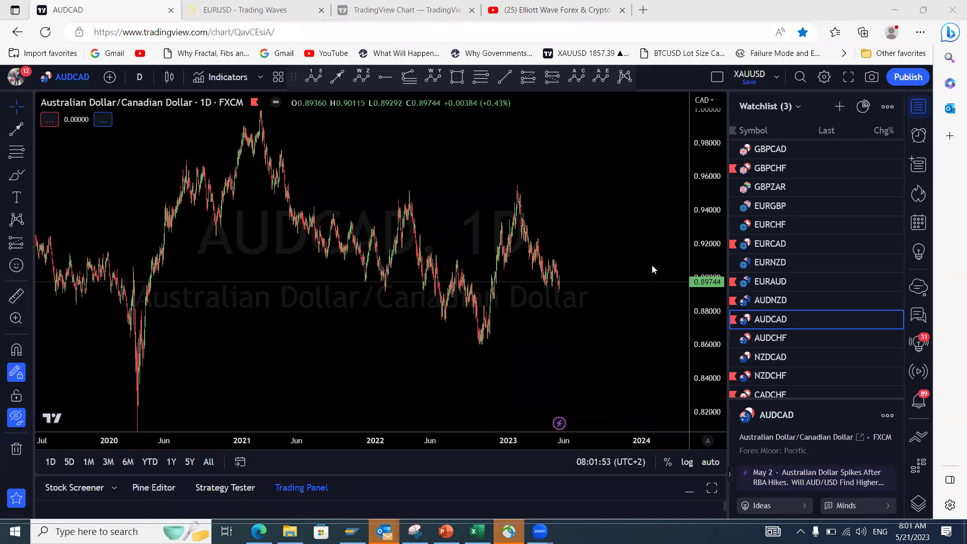
- Open AUDCHF and sketch magenta zigzags with boundary lines from the 2021 high down to the late-2022 lows
click(763, 345)
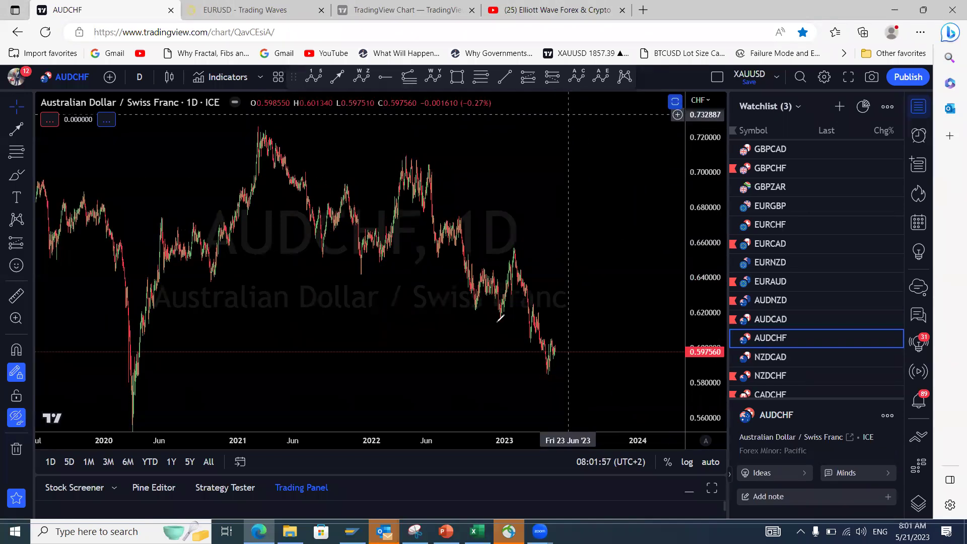
drag(479, 312, 498, 316)
drag(493, 274, 524, 244)
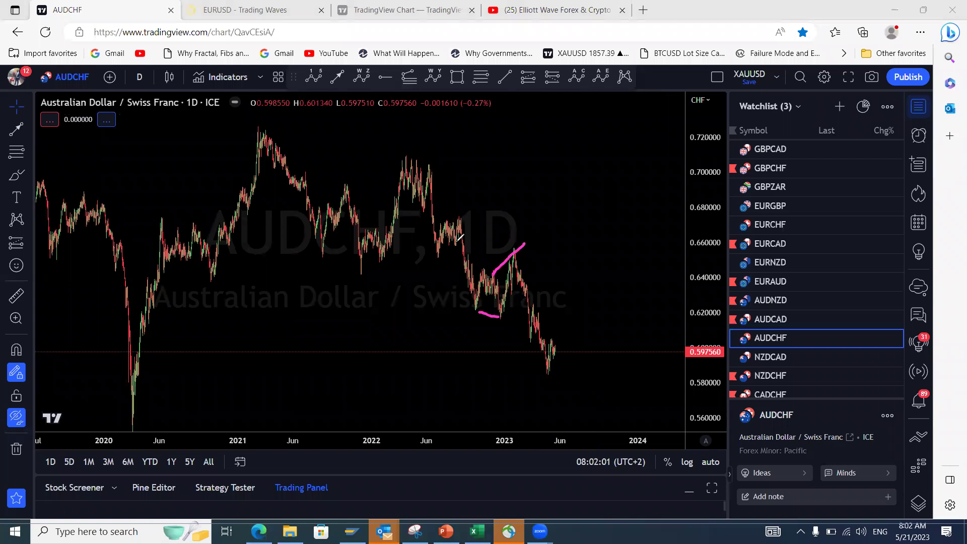
drag(355, 267, 389, 257)
mouse_move(413, 176)
mouse_down()
mouse_move(389, 258)
mouse_move(389, 211)
mouse_move(414, 173)
mouse_up()
drag(361, 283, 401, 248)
mouse_move(265, 146)
mouse_down()
mouse_move(317, 221)
mouse_move(350, 206)
mouse_move(363, 274)
mouse_up()
mouse_move(422, 170)
mouse_down()
mouse_move(443, 255)
mouse_move(467, 222)
mouse_move(486, 322)
mouse_up()
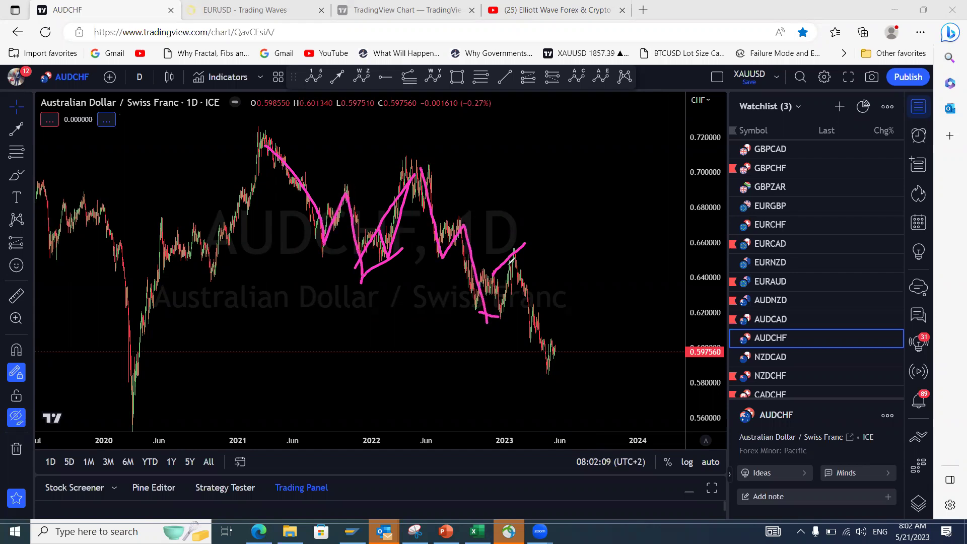
- Extend the AUDCHF path to about 0.585, replace a projected rally with a brief bounce and drop to about 0.57, and clear the drawings
drag(519, 251, 546, 374)
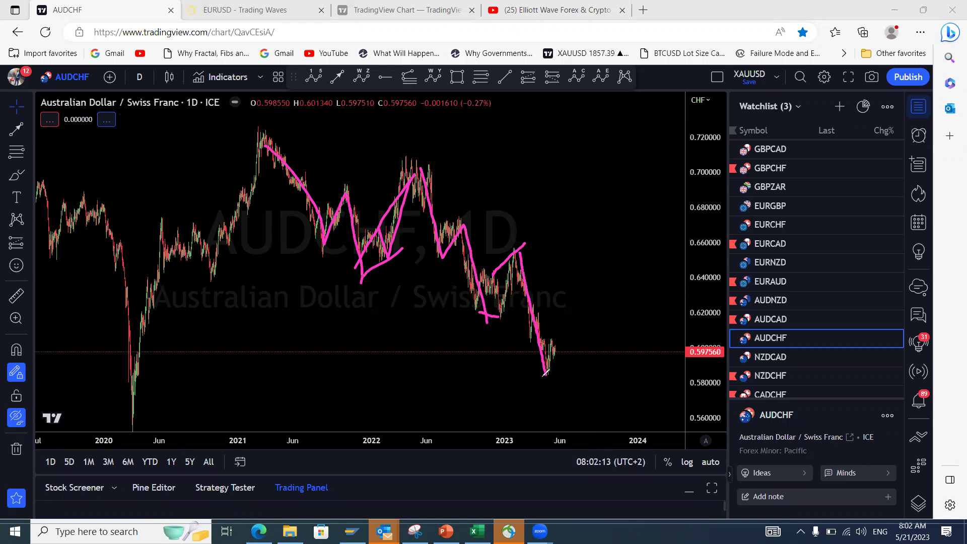
drag(553, 363, 601, 275)
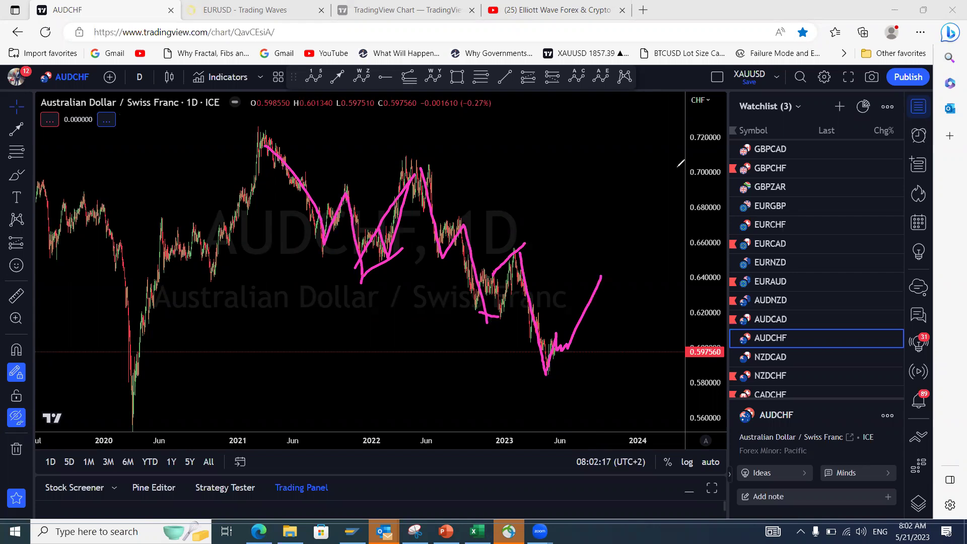
key(ctrl+z)
mouse_move(549, 373)
mouse_down()
mouse_move(568, 333)
mouse_move(577, 401)
mouse_up()
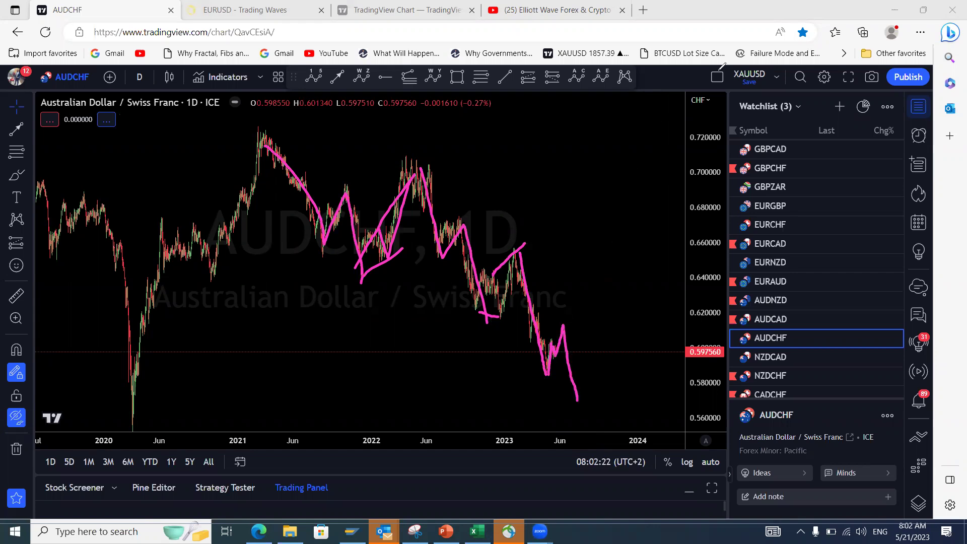
key(Escape)
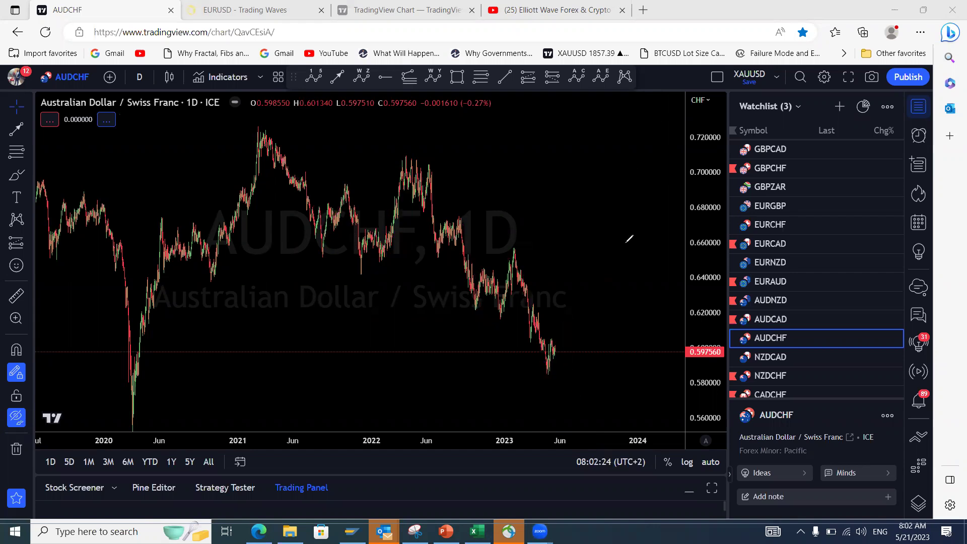
- Open NZDCAD, sketch magenta boundary lines and a zigzag from the late-2022 high down to about 0.815 and up to about 0.87, and clear them
click(783, 357)
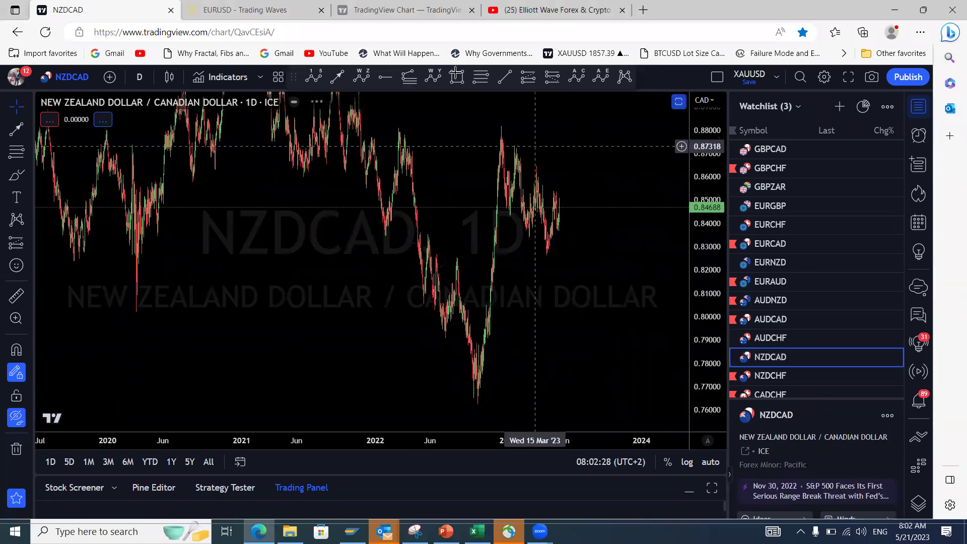
drag(496, 140, 519, 158)
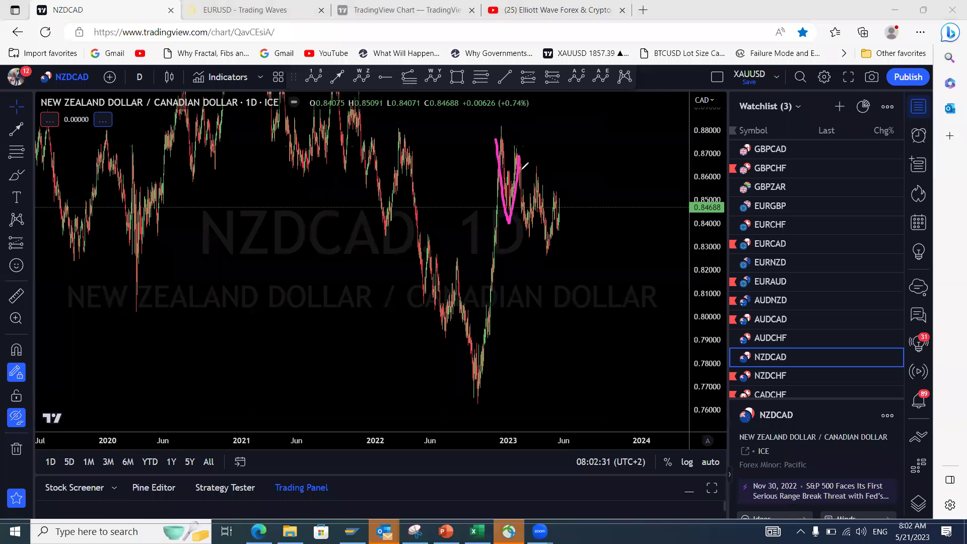
key(ctrl+z)
drag(505, 218, 531, 254)
drag(522, 152, 558, 194)
mouse_move(503, 128)
mouse_down()
mouse_move(516, 225)
mouse_move(557, 193)
mouse_move(570, 276)
mouse_move(586, 150)
mouse_up()
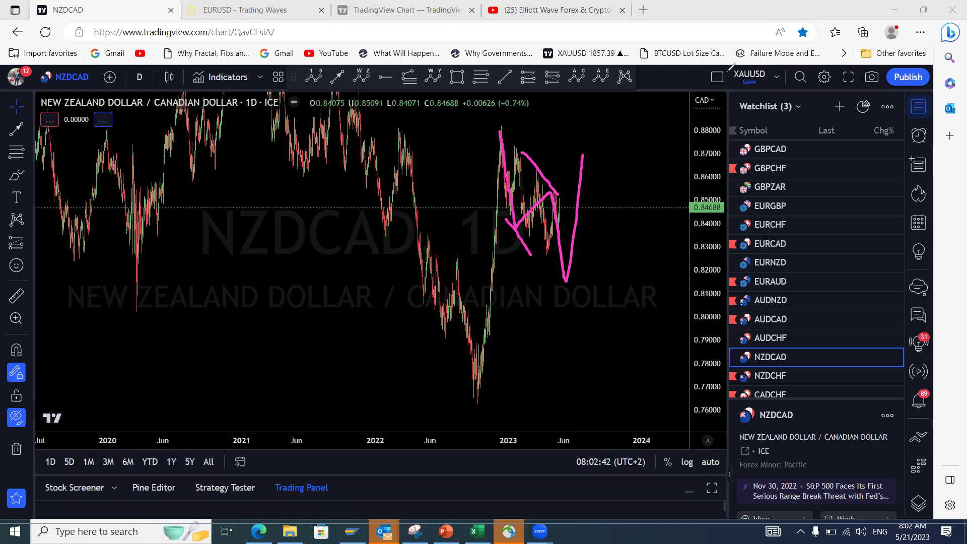
key(Escape)
- Open SPY, compress its price scale, sketch a magenta decline from the 2022 high to about 363, and undo it
scroll(818, 304, down, 2)
scroll(817, 304, down, 2)
scroll(816, 302, down, 2)
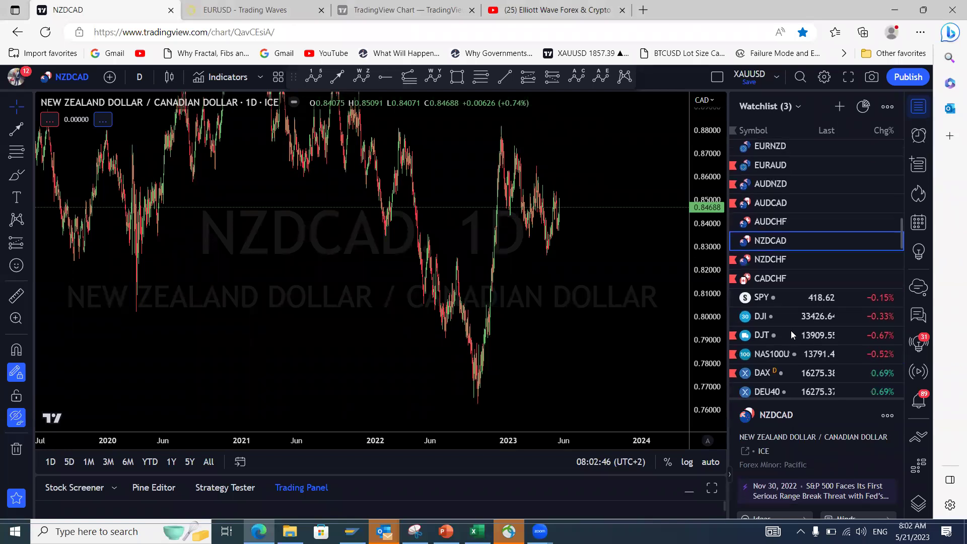
click(771, 299)
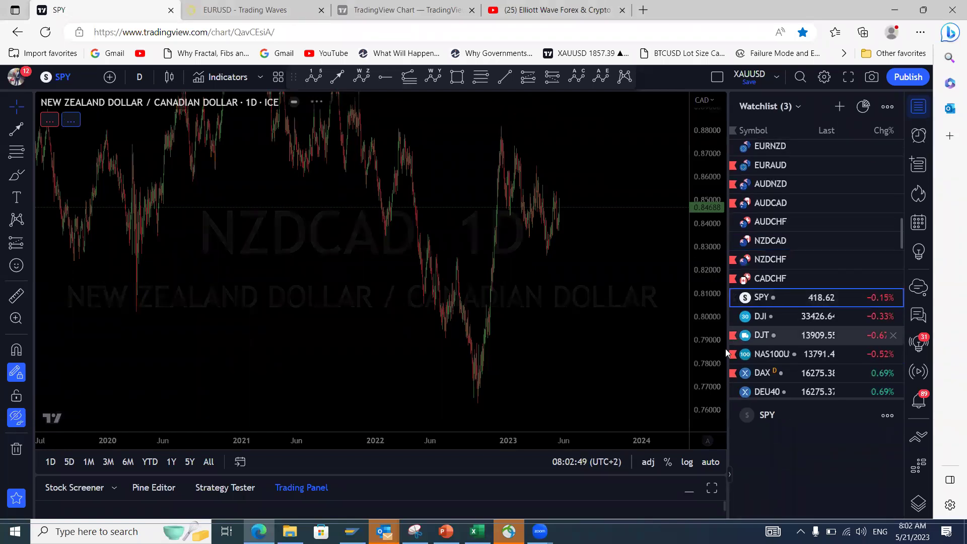
drag(701, 144, 700, 312)
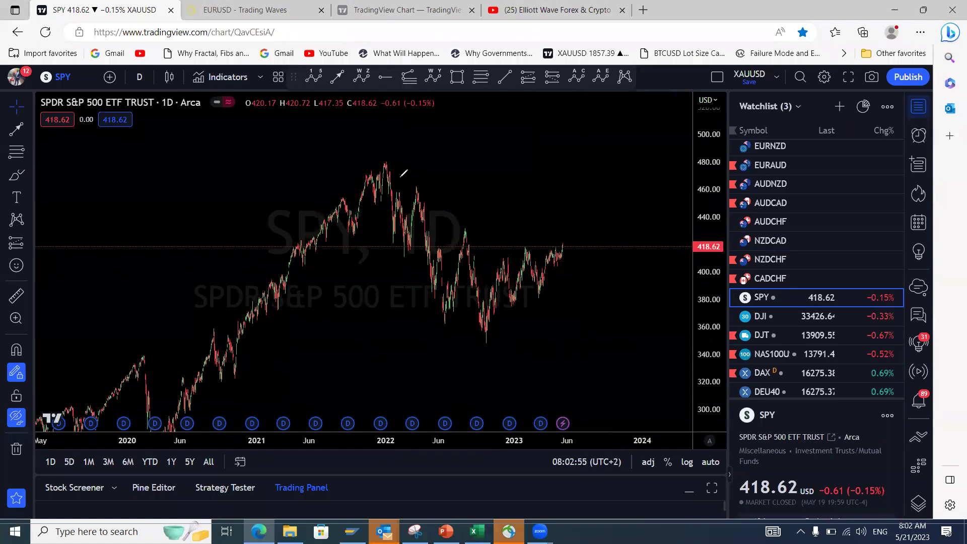
drag(386, 164, 457, 322)
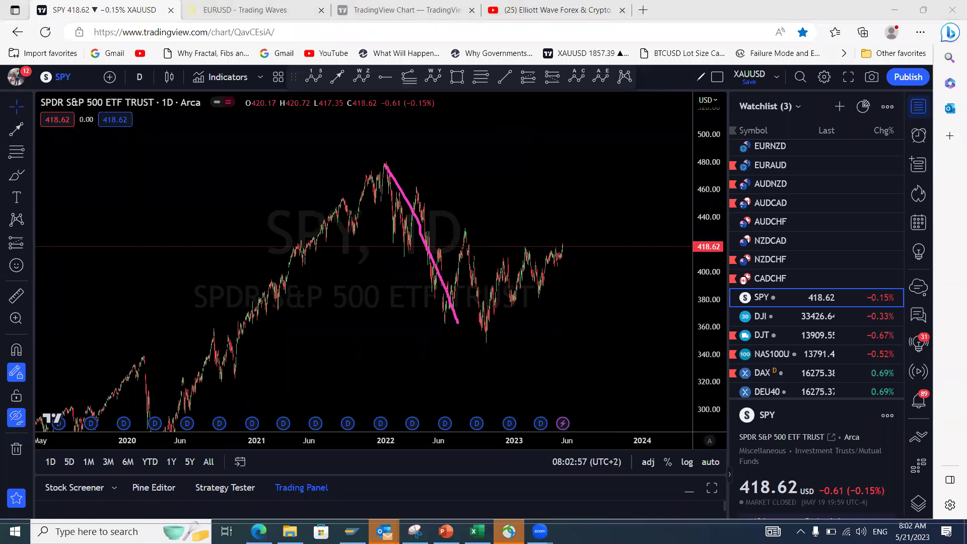
key(ctrl+z)
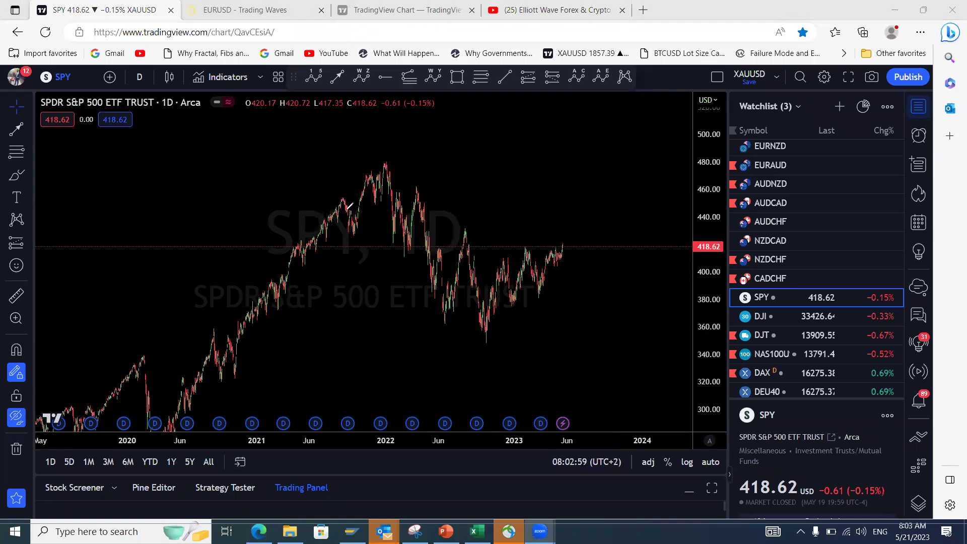
- Sketch SPY's magenta zigzag from the 2022 high to the low, a yellow rebound to about 434, and a magenta decline to about 326
mouse_move(384, 165)
mouse_down()
mouse_move(434, 301)
mouse_move(466, 224)
mouse_move(485, 342)
mouse_up()
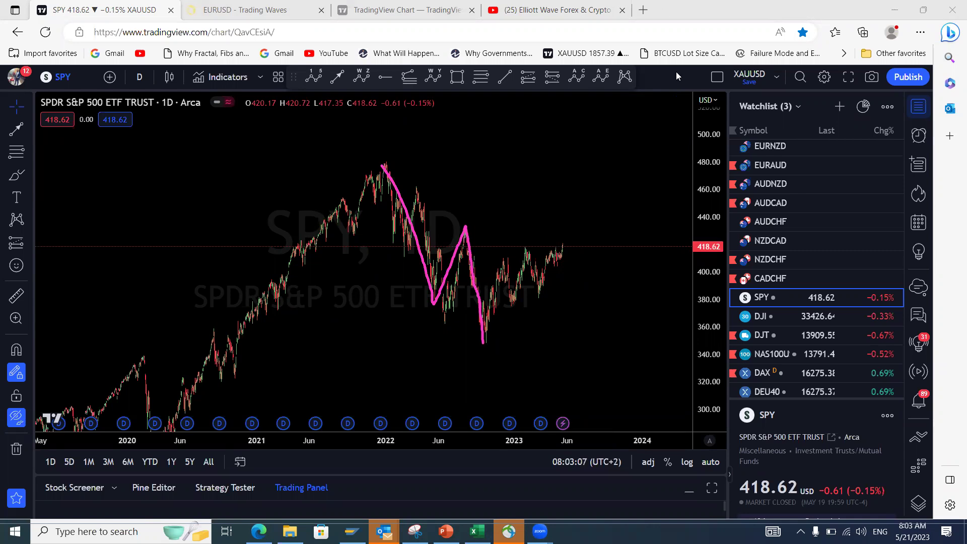
drag(515, 304, 543, 299)
drag(506, 262, 523, 251)
mouse_move(482, 346)
mouse_down()
mouse_move(506, 269)
mouse_move(536, 299)
mouse_move(574, 222)
mouse_up()
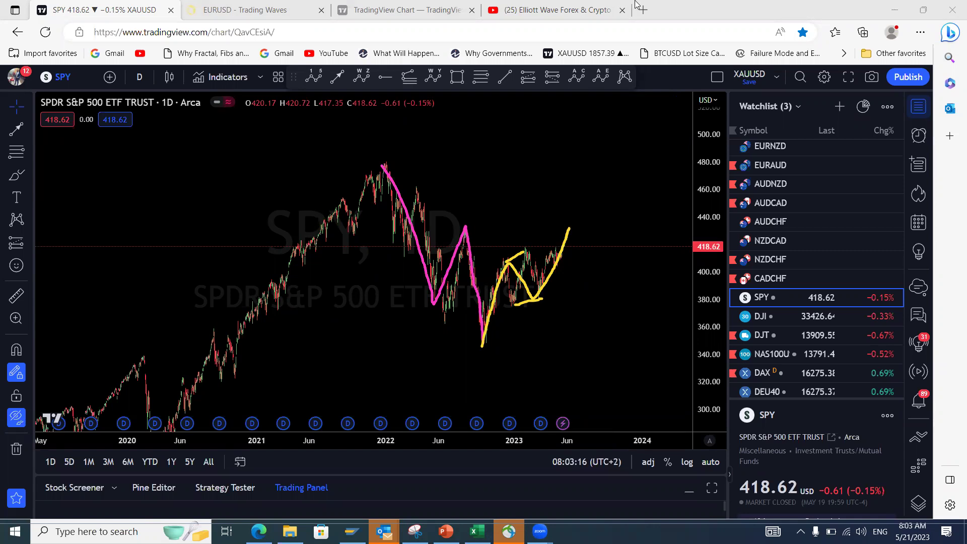
mouse_move(569, 225)
mouse_down()
mouse_move(582, 284)
mouse_move(604, 257)
mouse_move(613, 373)
mouse_up()
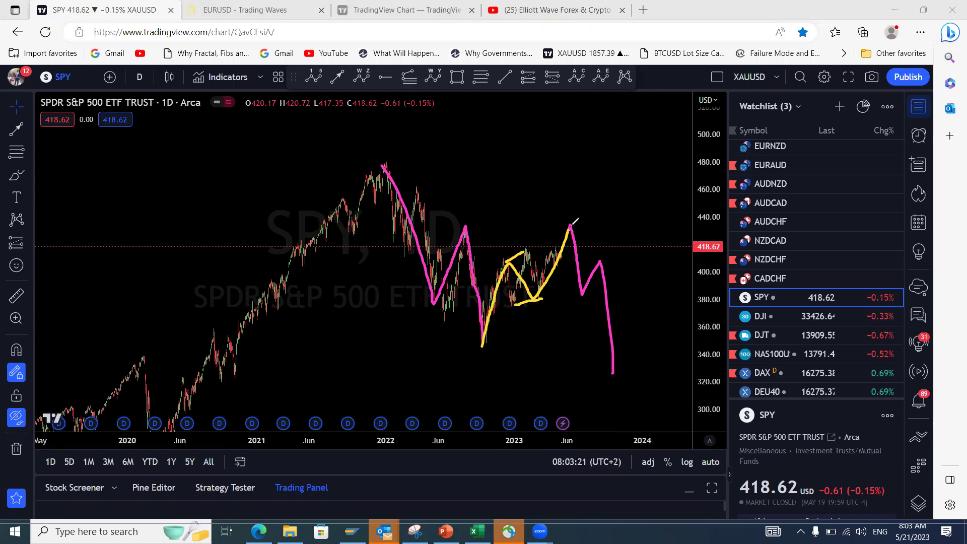
- Label the SPY turning points W, X and Y by hand, and clear the drawings
mouse_move(475, 361)
mouse_down()
mouse_move(481, 371)
mouse_move(488, 361)
mouse_up()
mouse_move(582, 183)
mouse_down()
mouse_move(573, 196)
mouse_move(583, 207)
mouse_up()
mouse_move(607, 380)
mouse_down()
mouse_move(619, 385)
mouse_move(604, 398)
mouse_up()
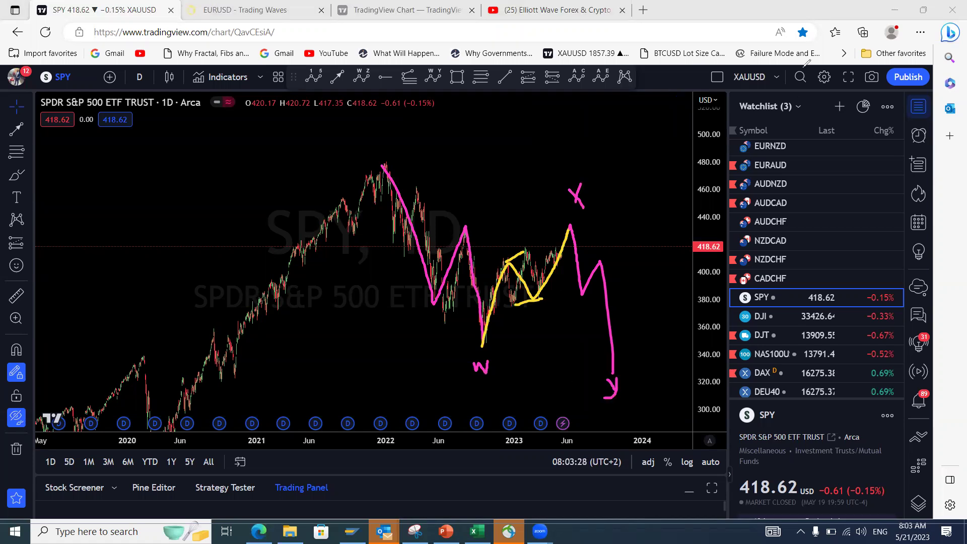
key(e)
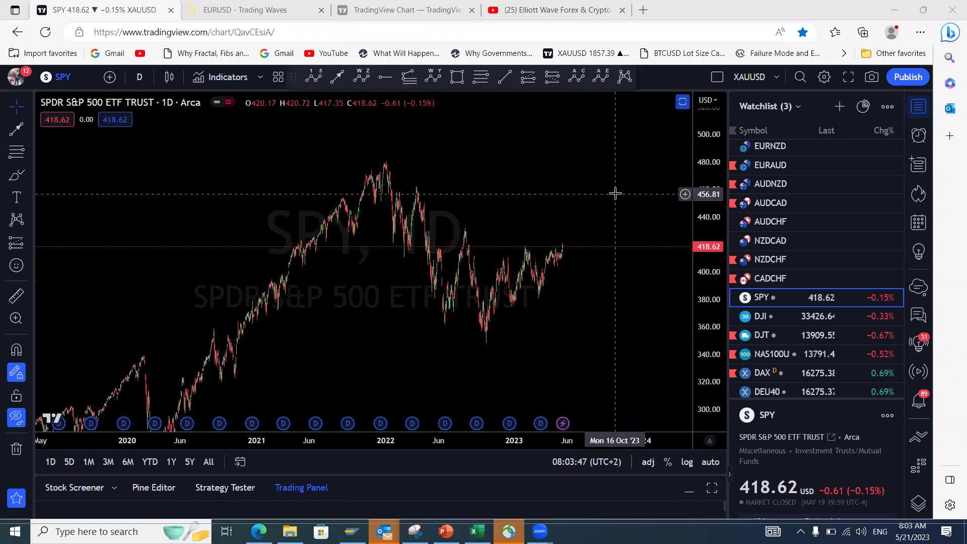
- Open DJI, compress its price scale, and sketch a magenta zigzag to about 28,700 and a yellow zigzag rally to about 36,800
click(775, 319)
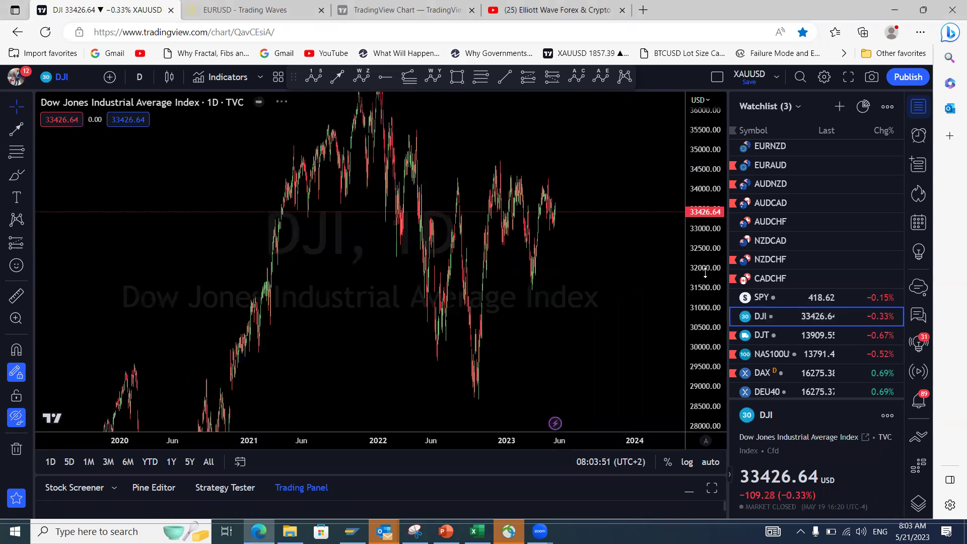
drag(693, 344, 690, 282)
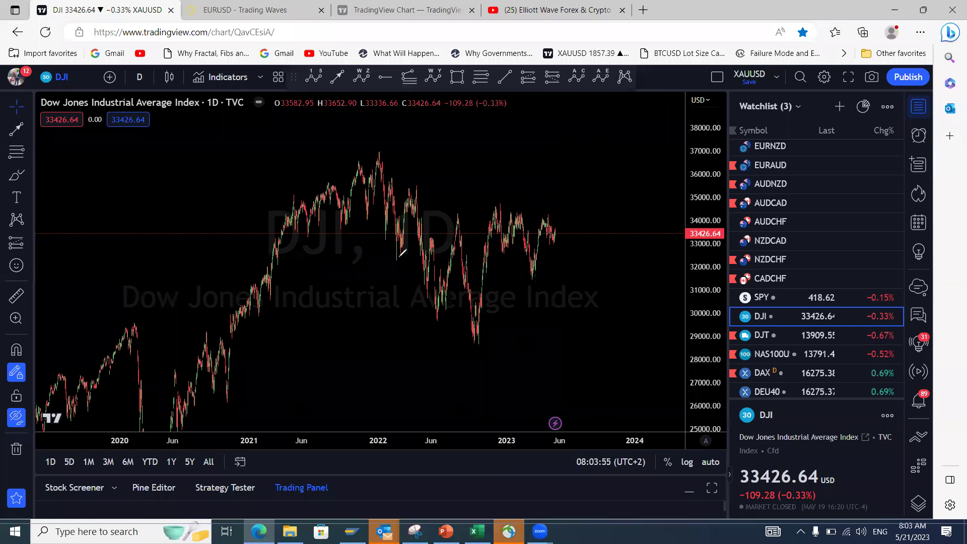
drag(398, 257, 430, 310)
drag(447, 211, 453, 219)
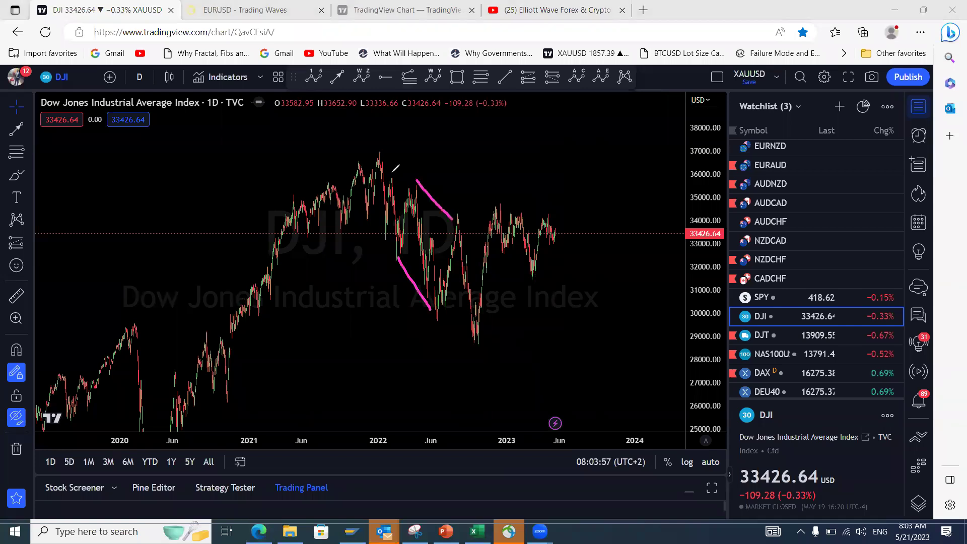
mouse_move(381, 159)
mouse_down()
mouse_move(400, 264)
mouse_move(452, 217)
mouse_move(478, 341)
mouse_up()
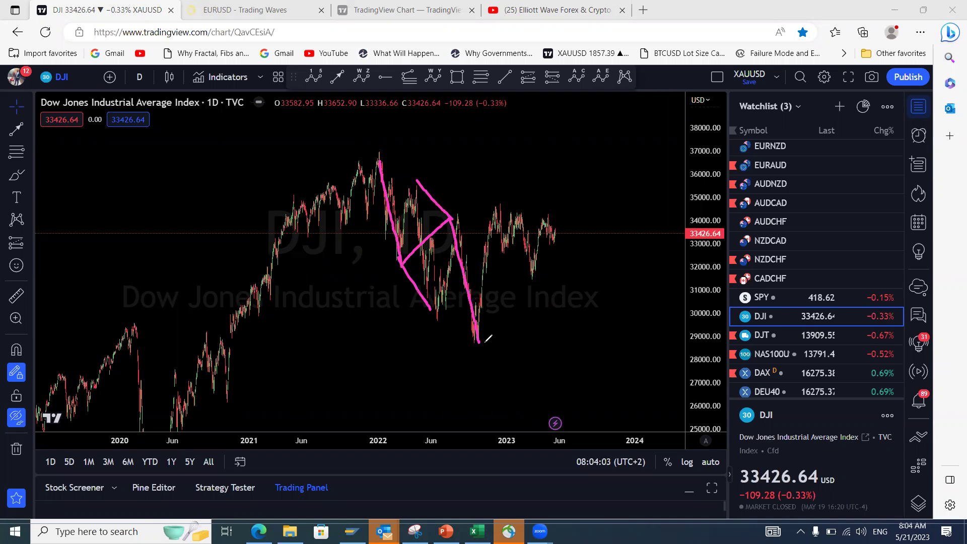
mouse_move(483, 344)
mouse_down()
mouse_move(498, 202)
mouse_move(511, 239)
mouse_move(524, 214)
mouse_move(535, 275)
mouse_move(498, 203)
mouse_up()
drag(537, 270, 554, 151)
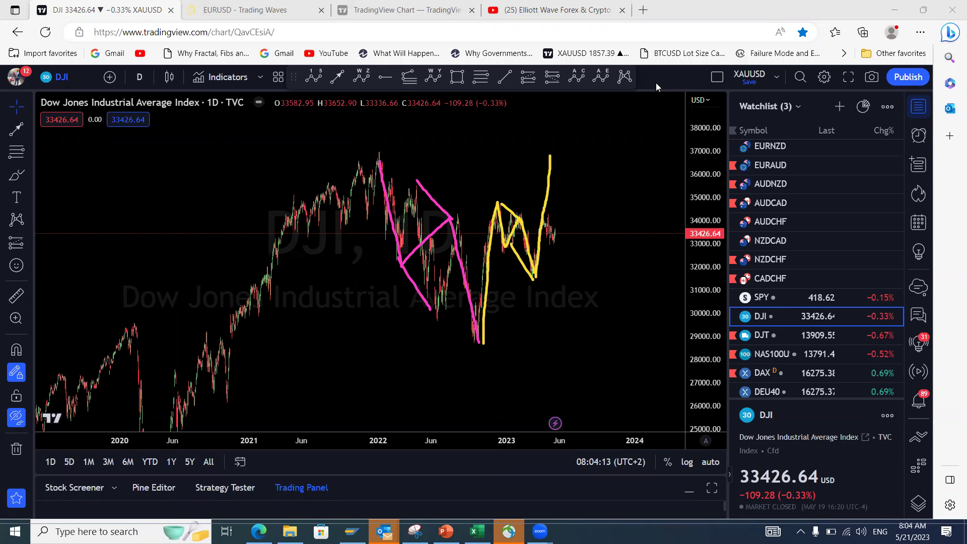
- Sketch a magenta DJI decline from about 36,800 to about 28,400, and label the larger turning points W, X and Y in magenta
mouse_move(554, 154)
mouse_down()
mouse_move(568, 245)
mouse_move(615, 334)
mouse_move(613, 349)
mouse_up()
mouse_move(543, 207)
mouse_down()
mouse_move(559, 227)
mouse_move(553, 240)
mouse_up()
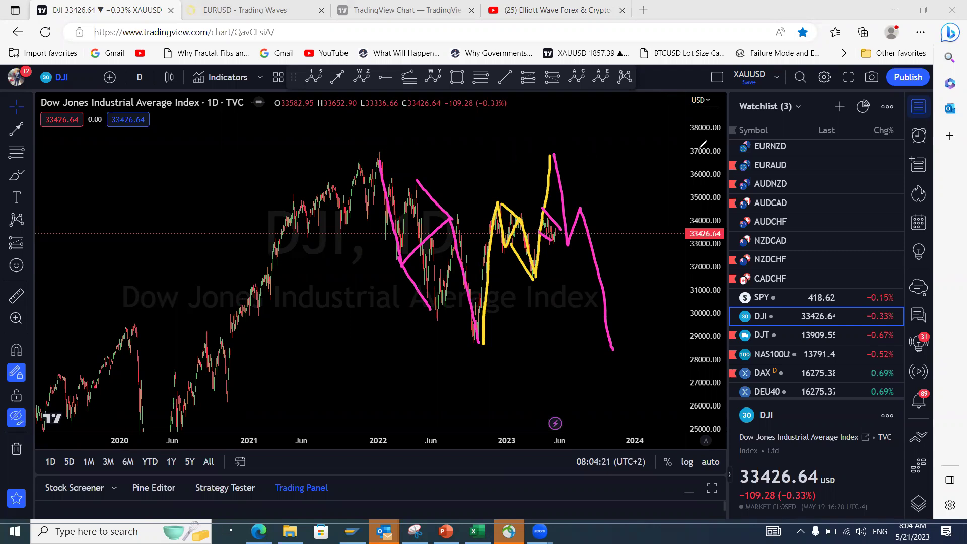
mouse_move(467, 363)
mouse_down()
mouse_move(480, 373)
mouse_move(492, 354)
mouse_up()
drag(562, 112, 565, 133)
drag(607, 361, 615, 368)
drag(618, 358, 617, 394)
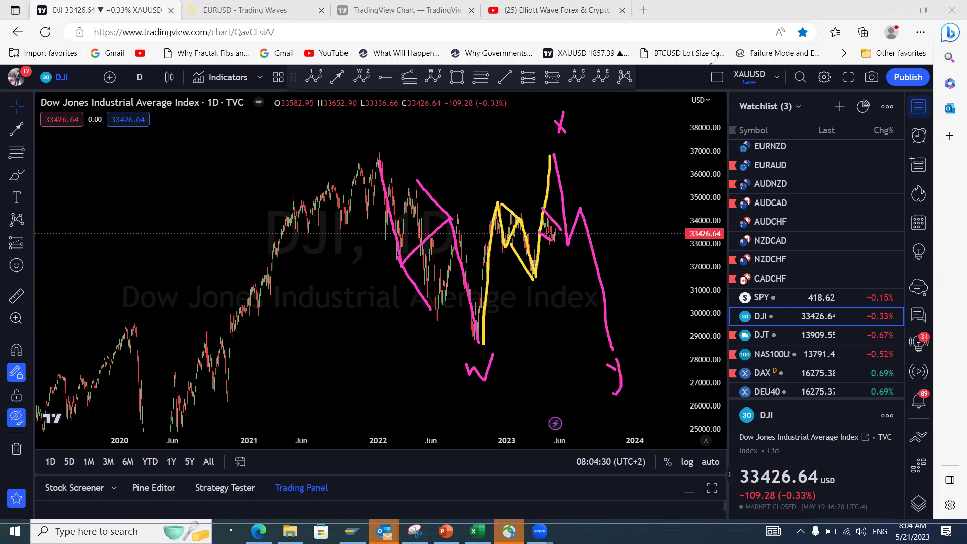
- Label DJI's 2022 decline W, X and Y in yellow, and sketch a yellow rally from its low past a near-horizontal line at about 36,800
mouse_move(381, 273)
mouse_down()
mouse_move(395, 284)
mouse_move(398, 272)
mouse_up()
drag(462, 185, 466, 198)
mouse_move(459, 337)
mouse_down()
mouse_move(466, 360)
mouse_move(527, 86)
mouse_move(516, 112)
mouse_move(540, 95)
mouse_move(536, 59)
mouse_up()
drag(388, 154, 627, 156)
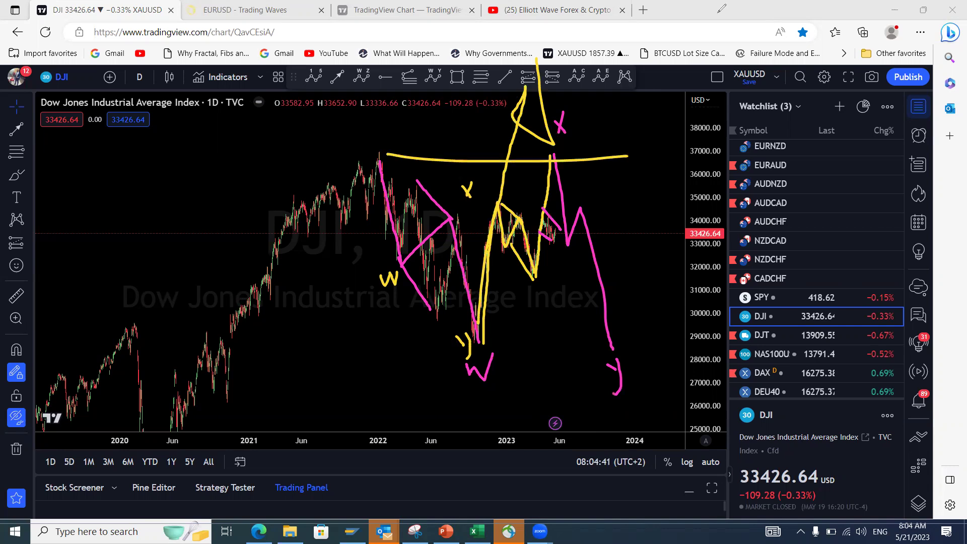
- Open DJT and sketch a yellow zigzag from the late-2021 high to about 11,900 with a projected rebound to about 16,500
click(772, 335)
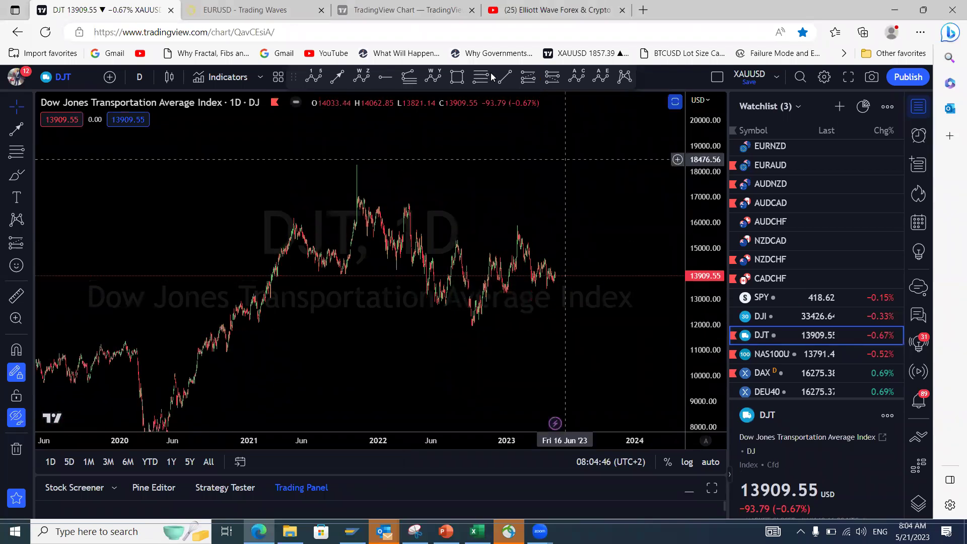
drag(404, 272, 421, 293)
mouse_move(409, 207)
mouse_down()
mouse_move(442, 218)
mouse_move(454, 234)
mouse_up()
mouse_move(357, 170)
mouse_down()
mouse_move(406, 272)
mouse_move(453, 241)
mouse_move(478, 322)
mouse_move(521, 231)
mouse_move(557, 282)
mouse_move(562, 265)
mouse_move(548, 256)
mouse_move(558, 255)
mouse_up()
mouse_move(530, 286)
mouse_down()
mouse_move(577, 281)
mouse_move(600, 210)
mouse_up()
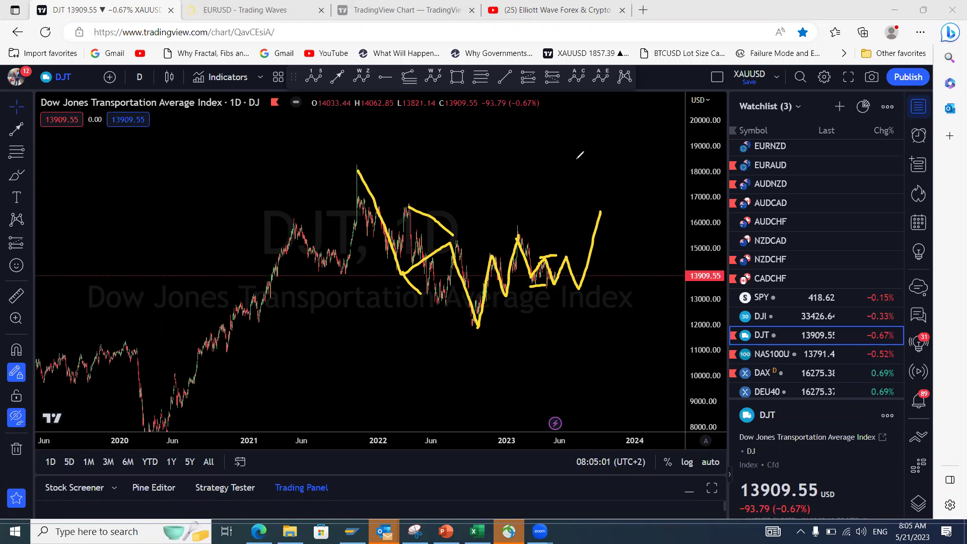
- Mark the upper and lower boundaries of DJT's 2023 consolidation, and clear the drawings
drag(519, 234, 569, 249)
drag(529, 285, 569, 290)
key(ctrl+alt+h)
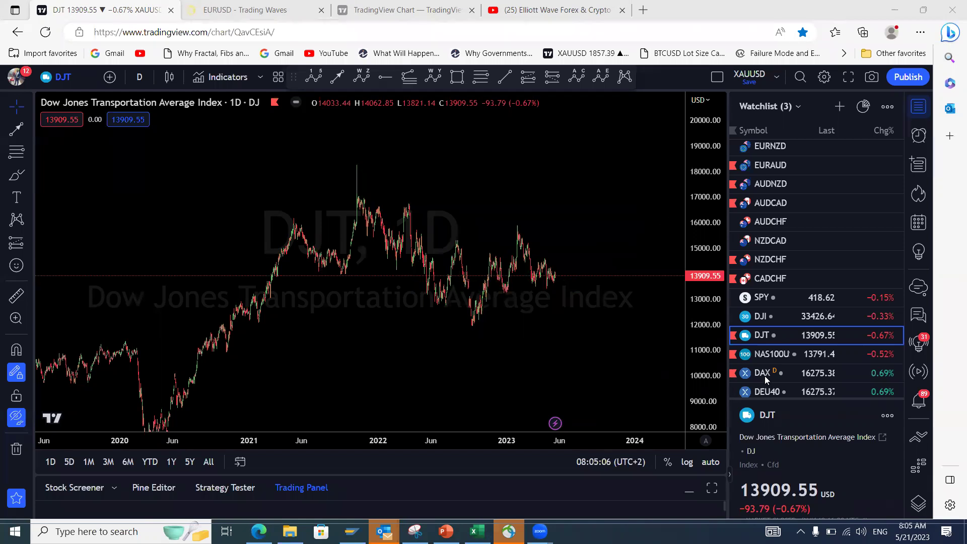
- Open NAS100USD and sketch a magenta decline from the 2022 high to about 10,400
scroll(775, 359, down, 2)
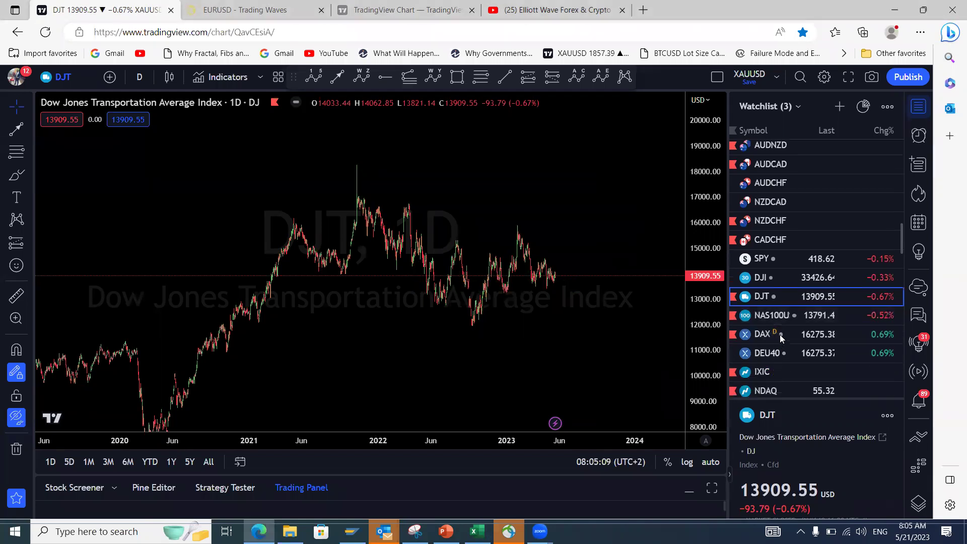
click(788, 315)
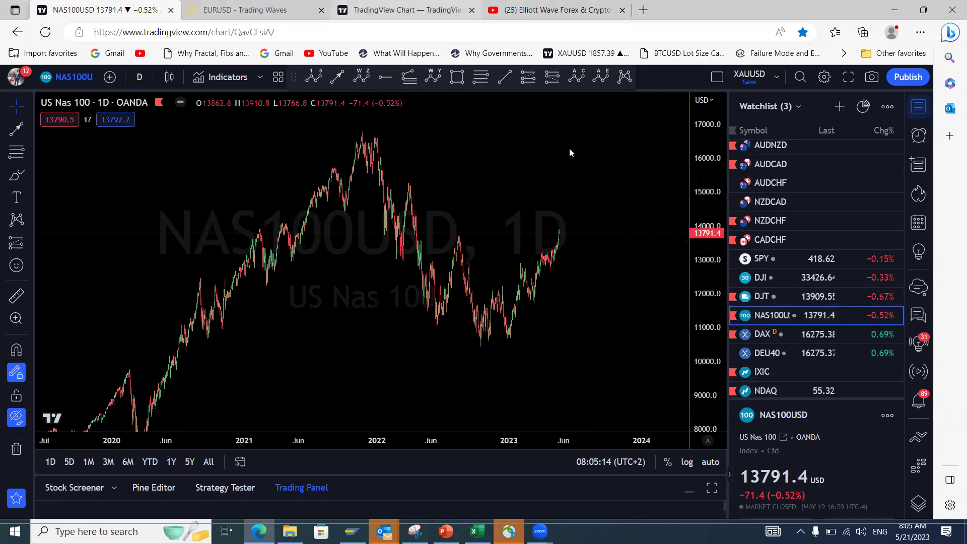
drag(422, 275, 475, 344)
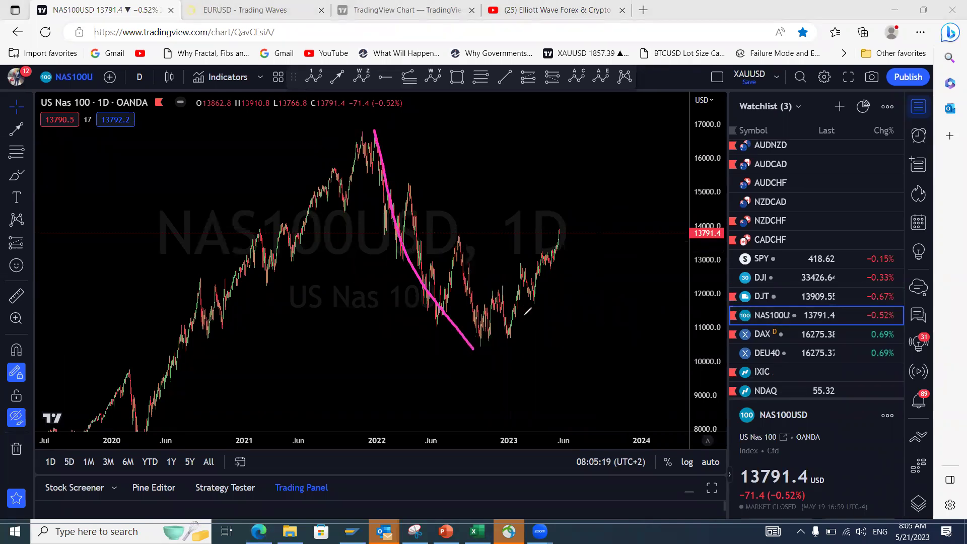
- Bound the NAS100USD rebound with two magenta lines, trace it with a green zigzag, and sketch a yellow pullback and rally to about 14,600
drag(483, 297, 545, 232)
drag(515, 343, 559, 251)
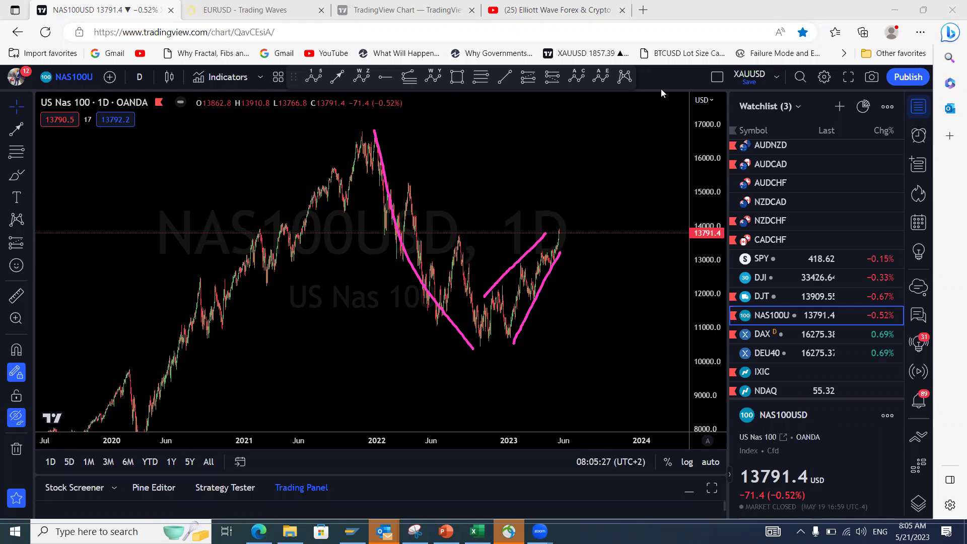
mouse_move(475, 350)
mouse_down()
mouse_move(489, 306)
mouse_move(515, 315)
mouse_move(526, 258)
mouse_move(543, 270)
mouse_move(558, 229)
mouse_up()
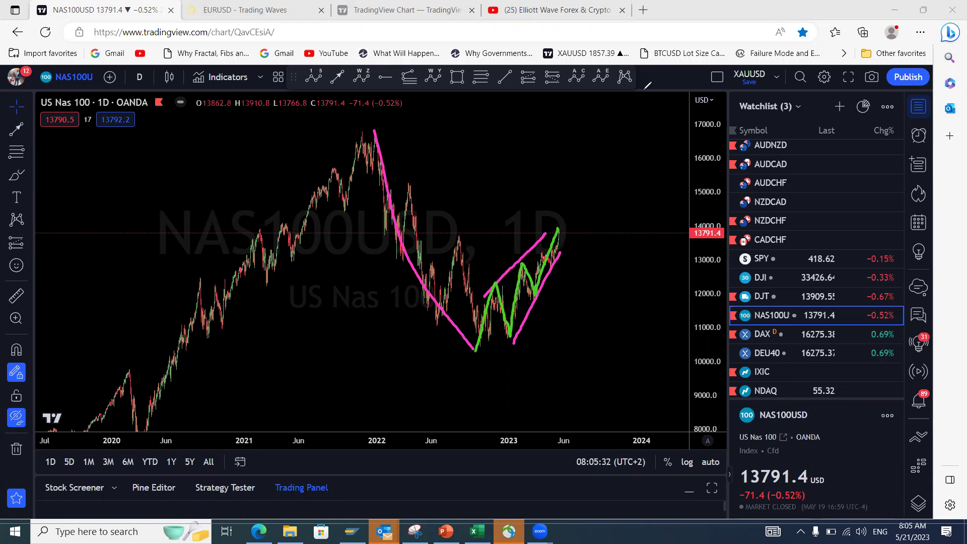
mouse_move(558, 229)
mouse_down()
mouse_move(564, 259)
mouse_move(583, 281)
mouse_move(610, 204)
mouse_up()
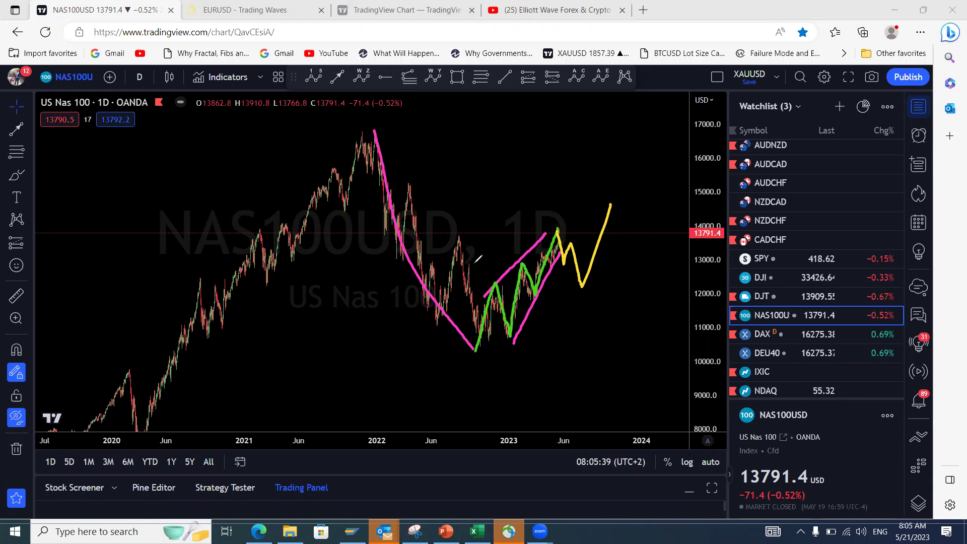
- Label the NAS100USD rebound high, projected pullback low and projected high by hand, and clear the drawings
mouse_move(552, 214)
mouse_down()
mouse_move(554, 197)
mouse_move(558, 206)
mouse_up()
mouse_move(584, 300)
mouse_down()
mouse_move(585, 313)
mouse_move(597, 301)
mouse_move(602, 315)
mouse_move(590, 317)
mouse_up()
drag(622, 180, 624, 189)
click(729, 9)
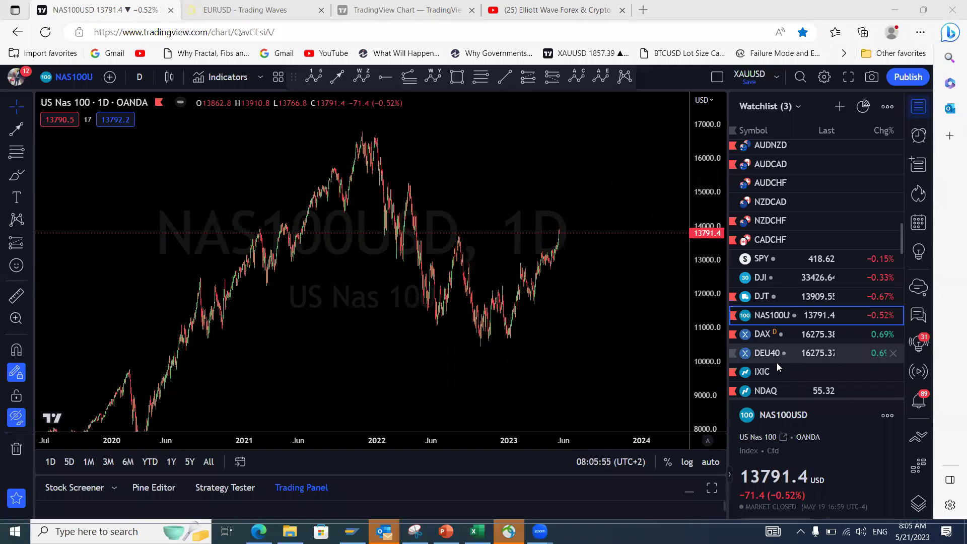
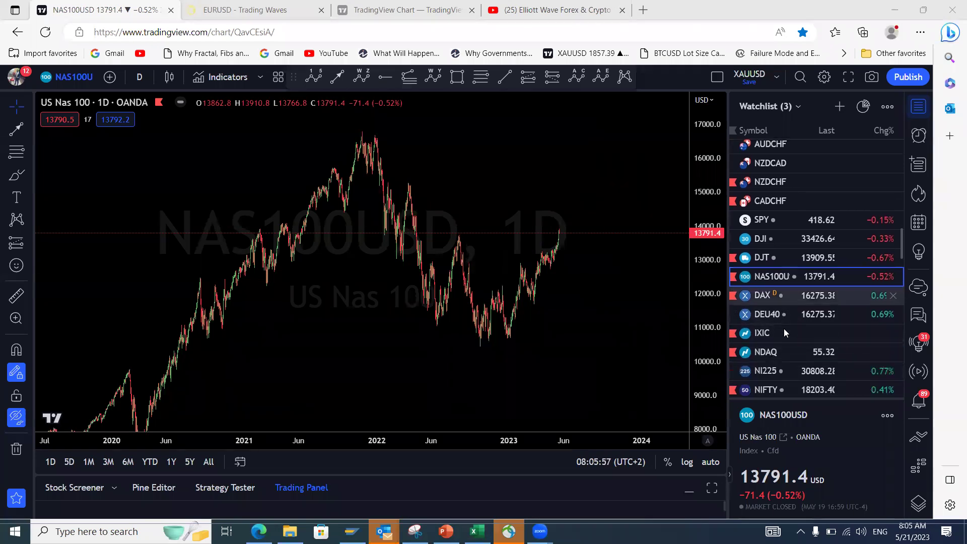
- Open NI225, sketch a yellow zigzag from the 2021 high through about 24,700 to about 30,600, and mark the 2021 swings with short yellow and magenta lines
click(767, 371)
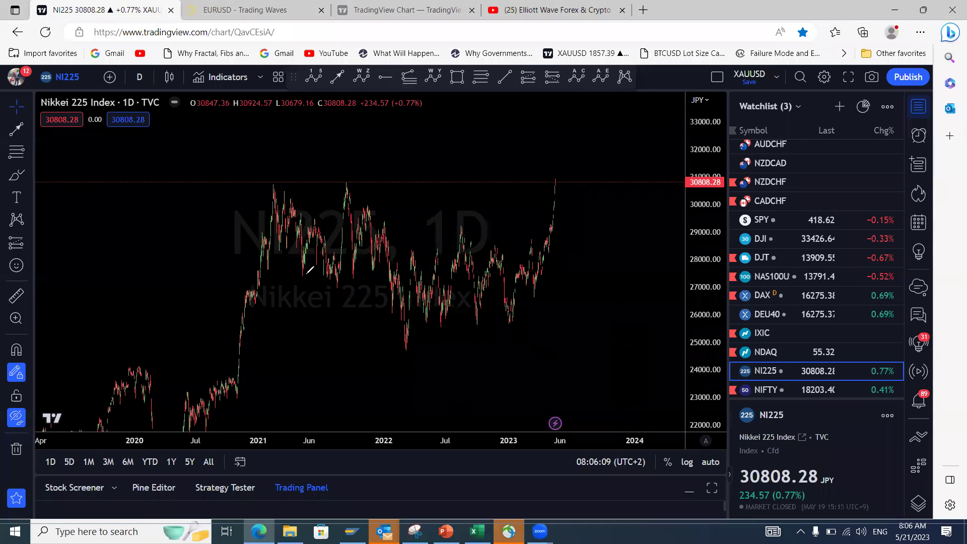
drag(324, 218, 354, 186)
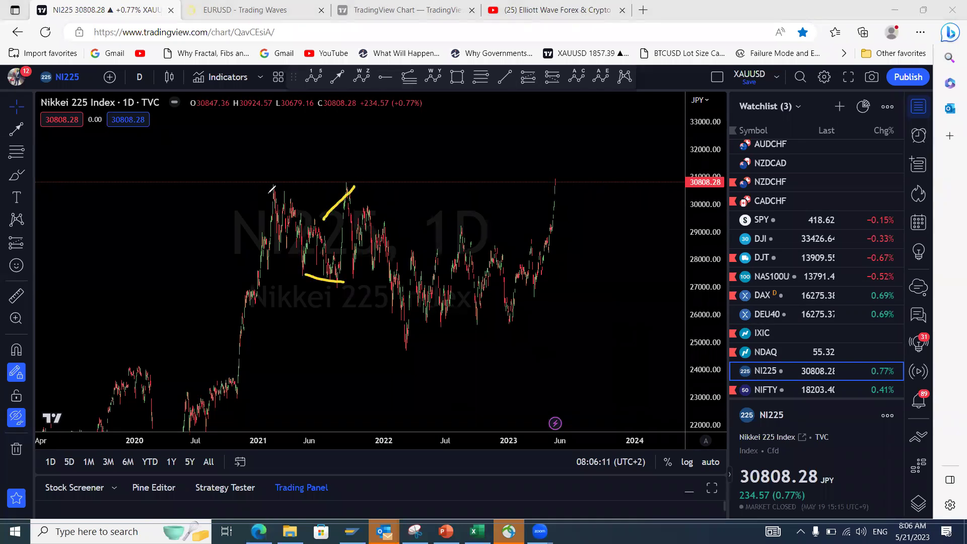
mouse_move(265, 192)
mouse_down()
mouse_move(310, 262)
mouse_move(354, 210)
mouse_move(401, 347)
mouse_move(459, 228)
mouse_move(504, 315)
mouse_move(557, 181)
mouse_up()
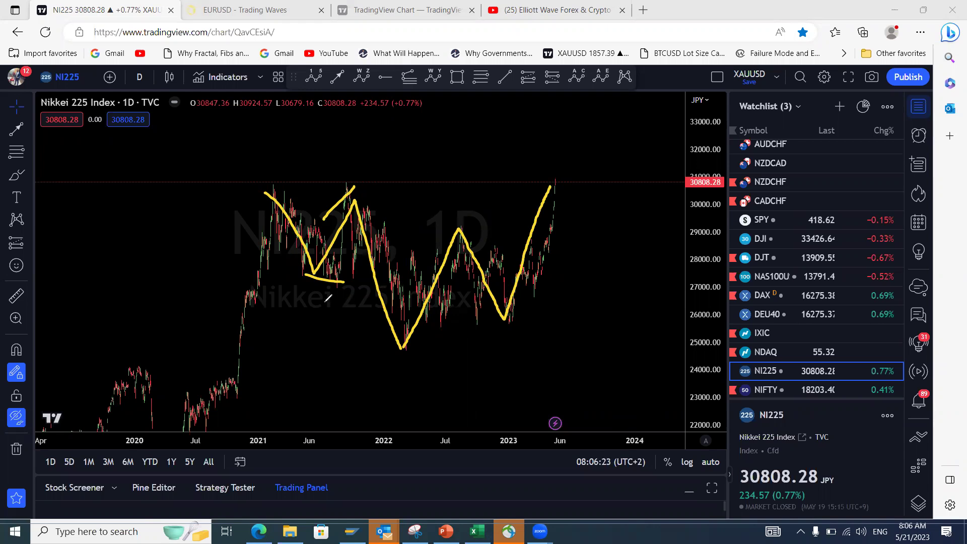
drag(309, 280, 367, 322)
drag(346, 202, 284, 195)
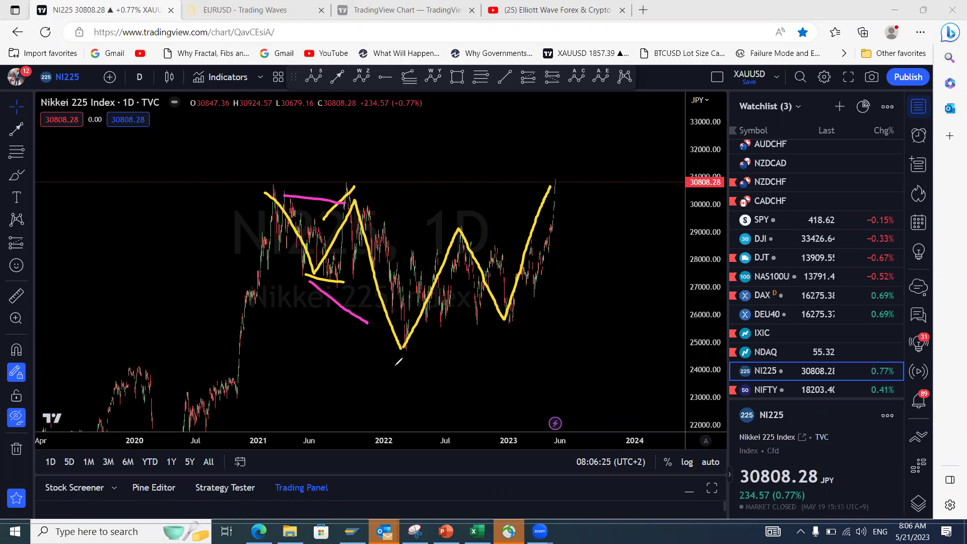
- Undo a magenta rally stroke from the Nikkei's 2022 low, sketch a yellow decline to about 24,100, and bound the range with magenta lines
mouse_move(401, 347)
mouse_down()
mouse_move(466, 237)
mouse_move(544, 149)
mouse_move(579, 69)
mouse_up()
key(ctrl+z)
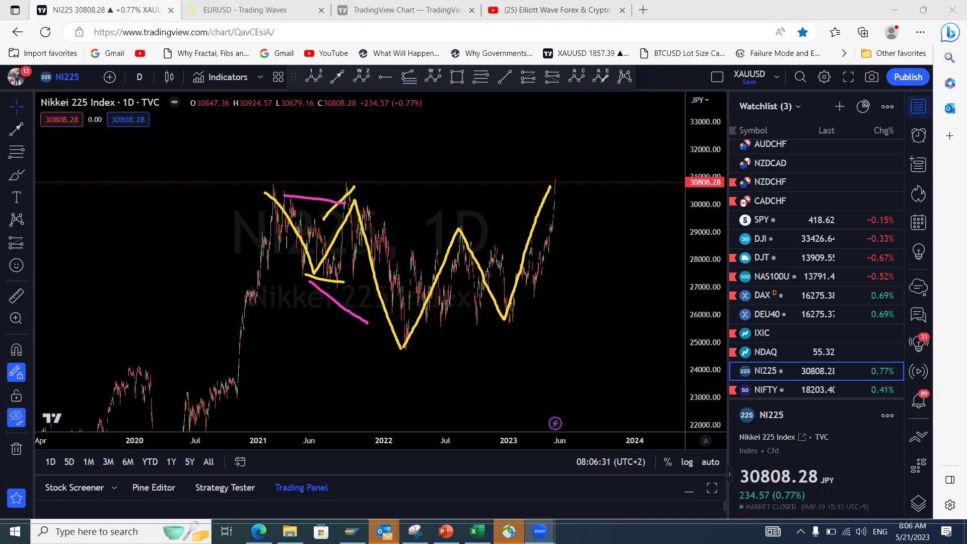
mouse_move(563, 177)
mouse_down()
mouse_move(593, 226)
mouse_move(614, 357)
mouse_move(620, 345)
mouse_up()
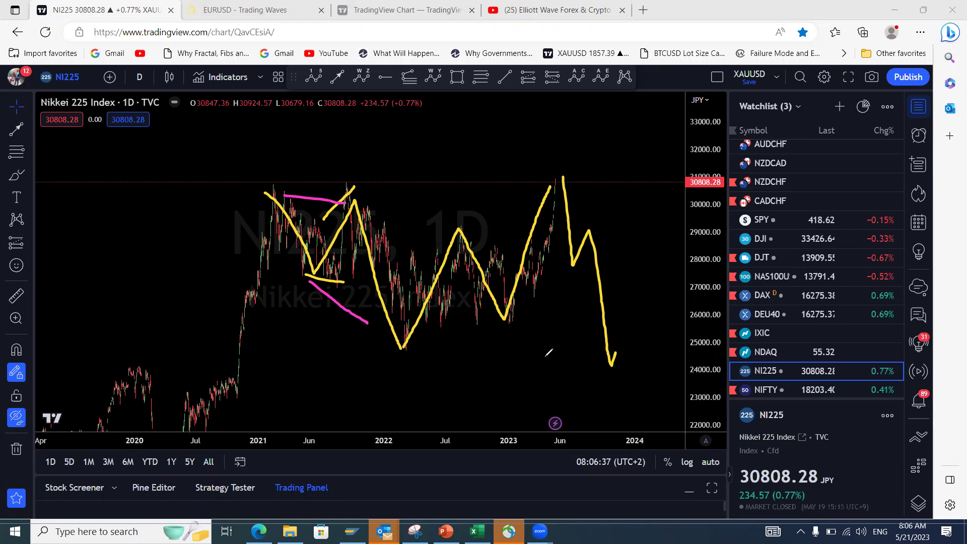
drag(425, 357, 629, 371)
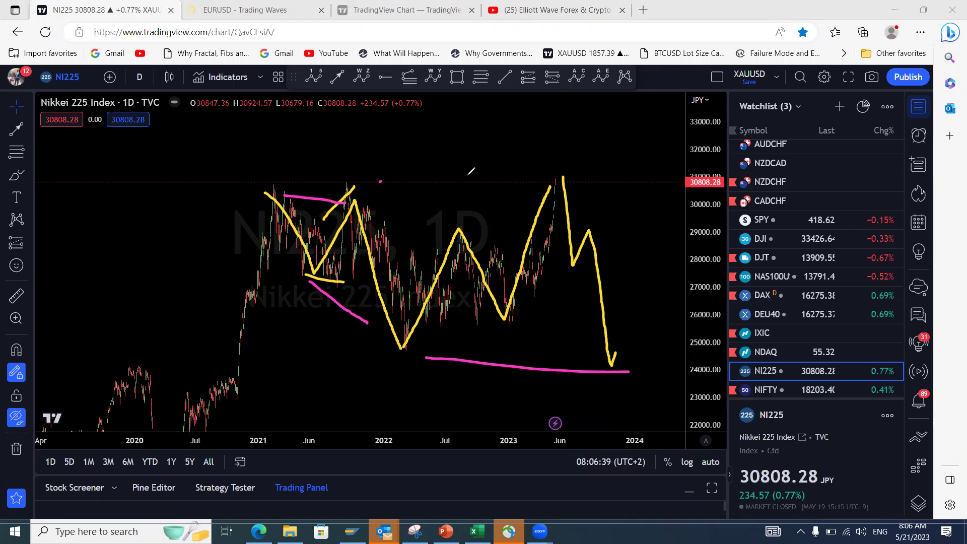
drag(380, 180, 517, 173)
- Label the Nikkei turning points W, X and Y in magenta, sketch a magenta rally from the projected low past 33,000, and clear the drawings
drag(367, 382, 425, 386)
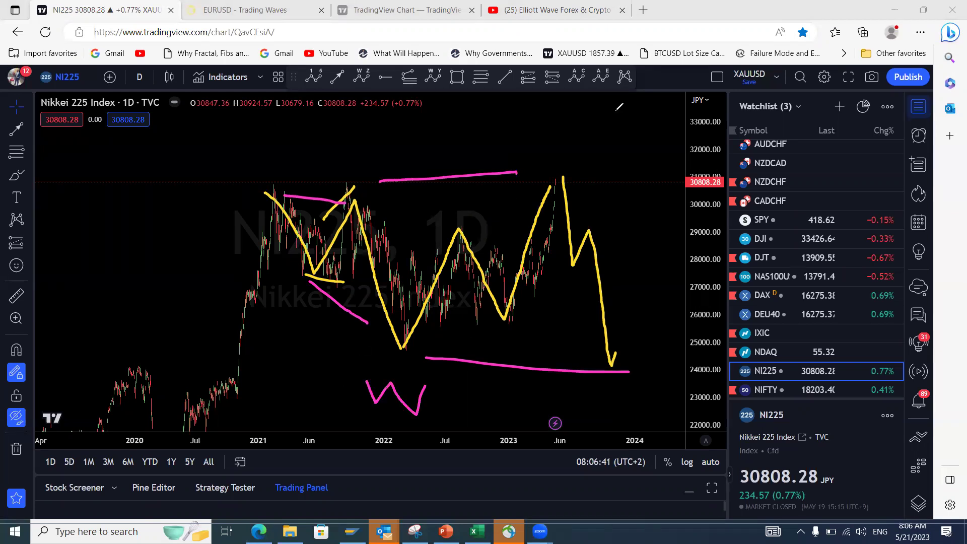
drag(577, 130, 559, 160)
drag(556, 134, 567, 146)
drag(612, 369, 721, 8)
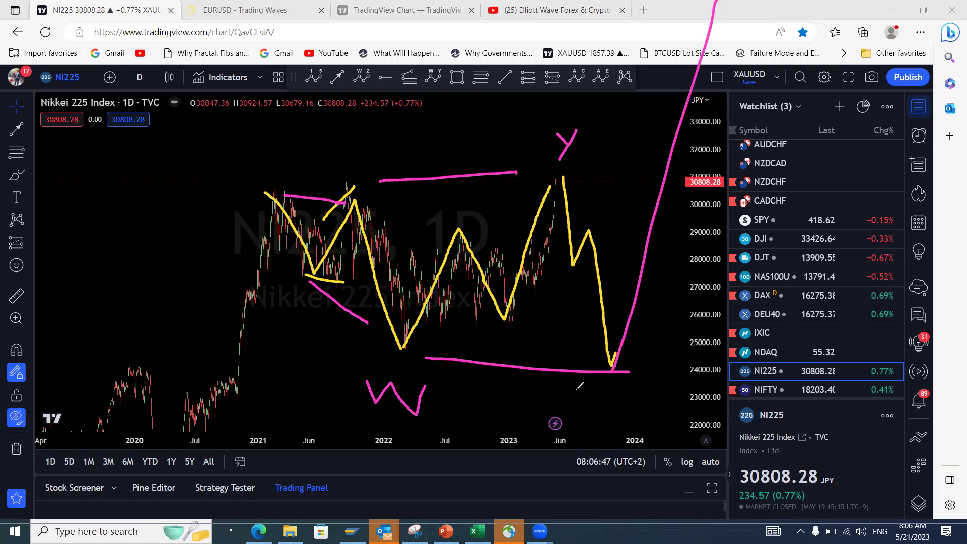
drag(558, 132, 579, 158)
drag(604, 383, 607, 408)
key(e)
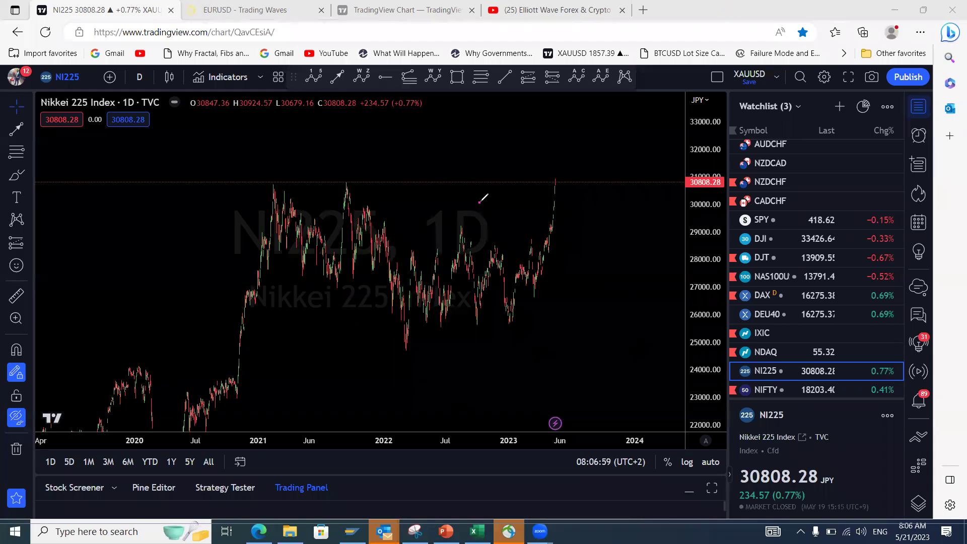
- Open NIFTY and sketch magenta zigzags from the December 2022 high to about 18,500 and from the late-2021 high to about 15,400
right_click(544, 283)
click(776, 392)
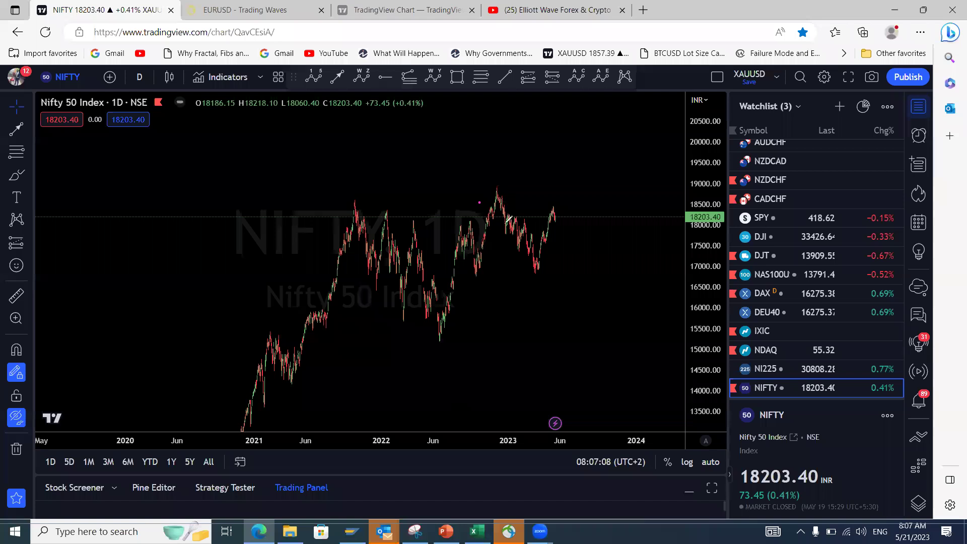
mouse_move(497, 190)
mouse_down()
mouse_move(533, 270)
mouse_move(551, 213)
mouse_move(558, 227)
mouse_move(573, 226)
mouse_move(586, 202)
mouse_up()
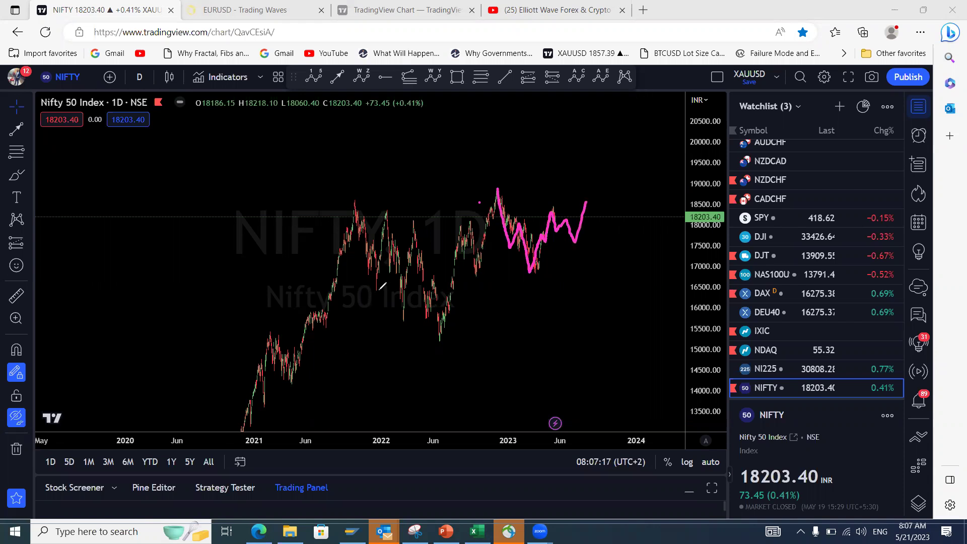
drag(377, 291, 396, 317)
drag(391, 215, 410, 227)
mouse_move(356, 203)
mouse_down()
mouse_move(394, 269)
mouse_move(407, 236)
mouse_move(433, 333)
mouse_up()
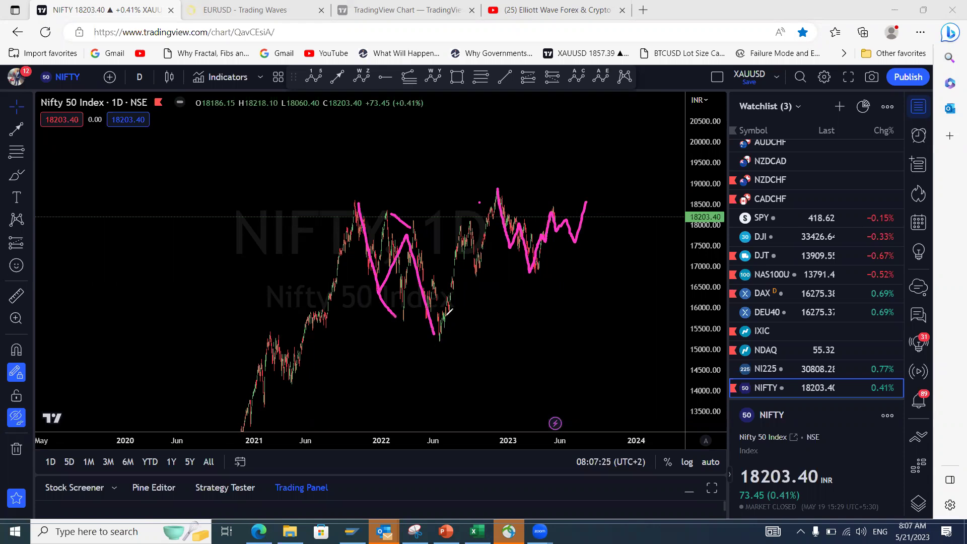
- Sketch NIFTY's yellow 2022 rally to about 18,700, extend the magenta projection down to about 16,800, and add a yellow rally past 20,500
drag(436, 345, 489, 193)
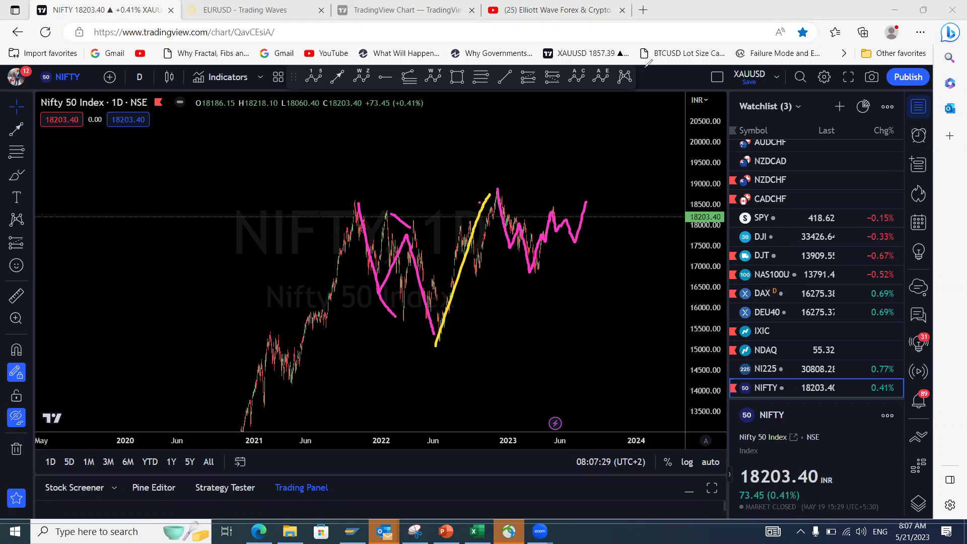
mouse_move(586, 202)
mouse_down()
mouse_move(595, 228)
mouse_move(601, 221)
mouse_move(612, 275)
mouse_move(620, 260)
mouse_up()
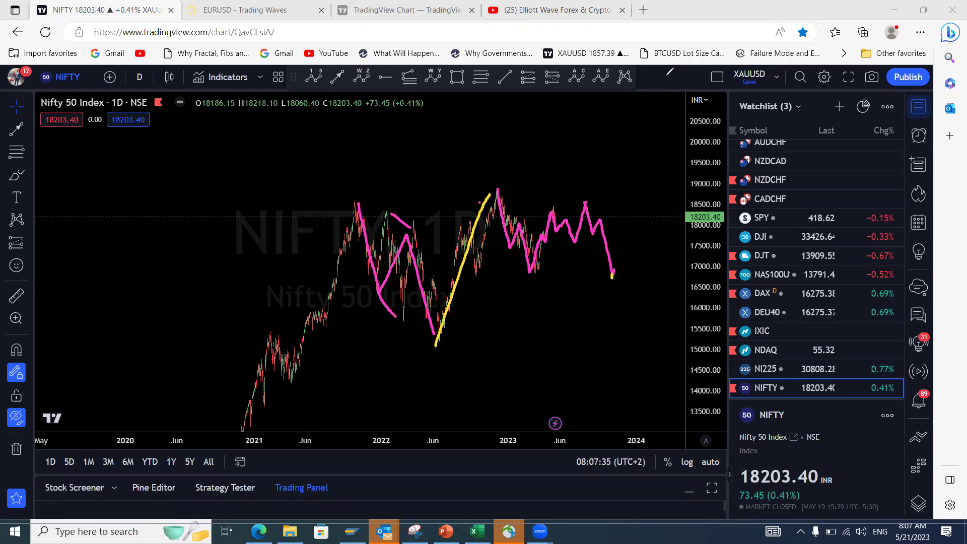
drag(611, 276, 664, 76)
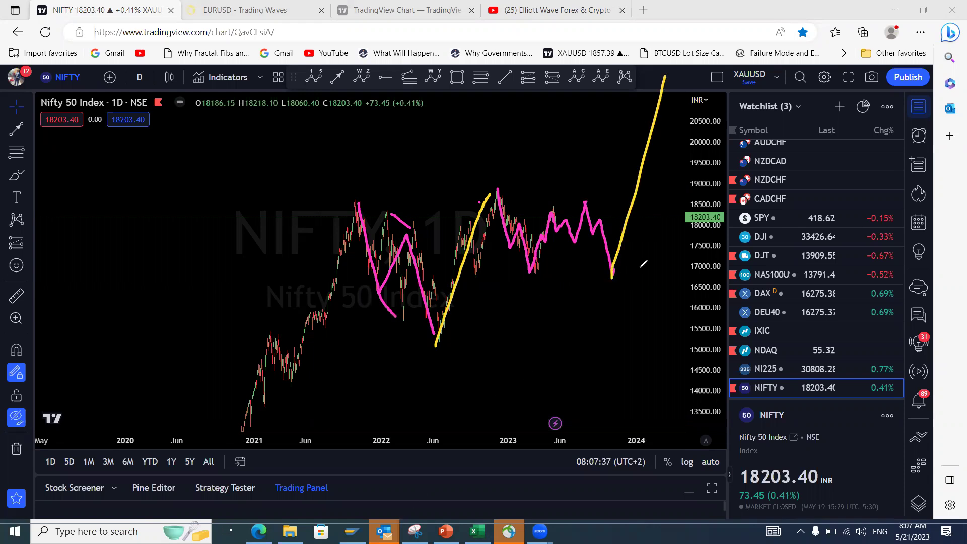
- Mark the lower and upper boundaries of NIFTY's projected consolidation in yellow, and clear the drawings
click(599, 281)
drag(591, 272, 533, 274)
drag(504, 184, 568, 189)
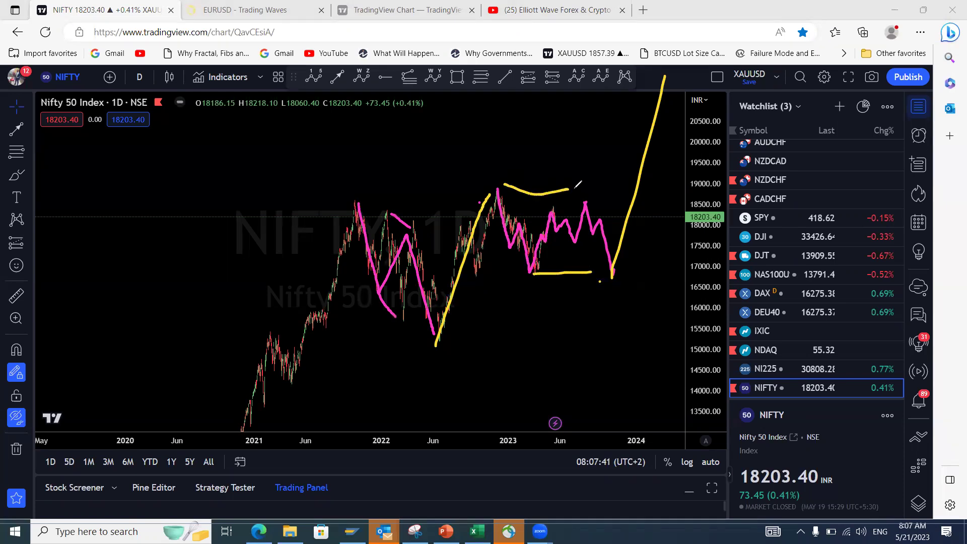
key(e)
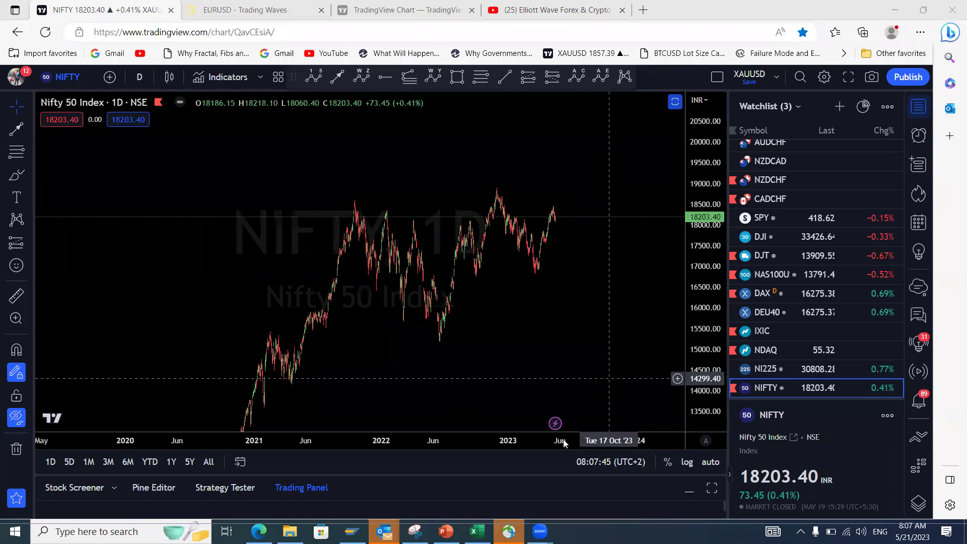
- Open BTCUSD and compress its price scale to show a wider price range
scroll(757, 386, down, 1)
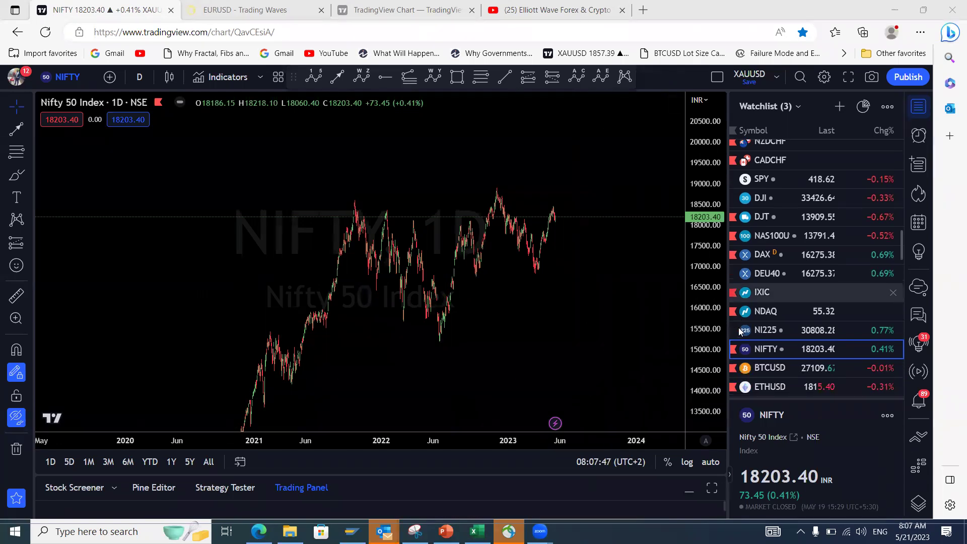
click(777, 369)
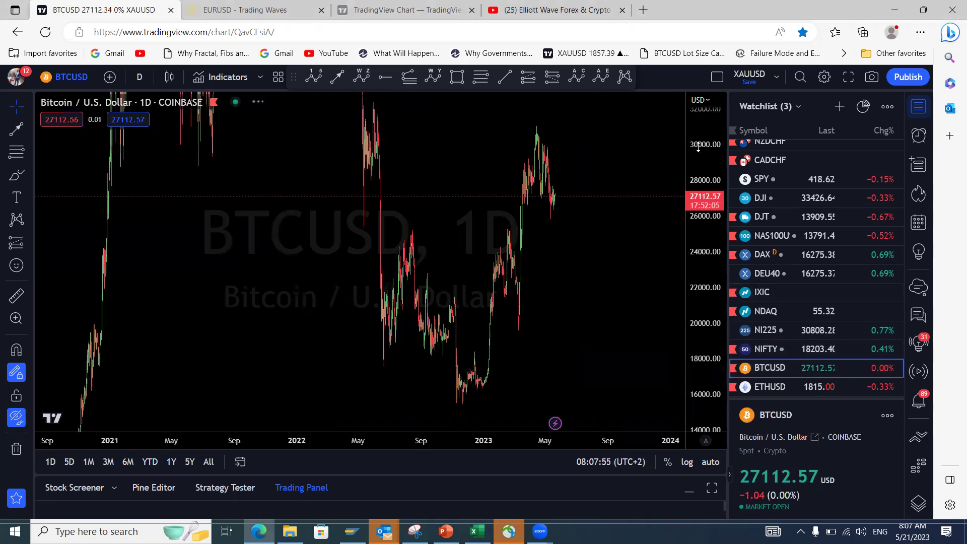
drag(698, 148, 690, 285)
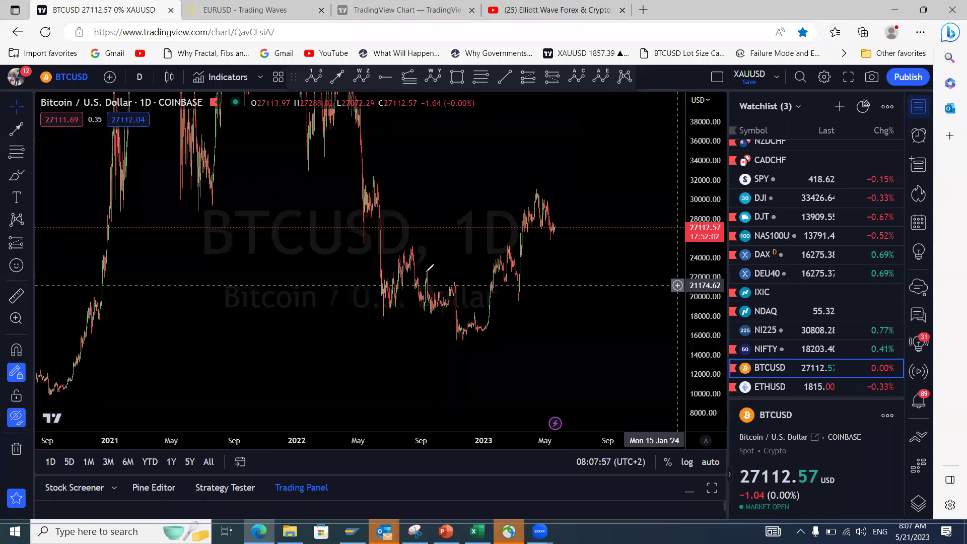
- Sketch BTCUSD's yellow zigzag from the mid-2022 low to about 30,500 and a magenta drop to about 9,500 with a rebound, and clear the drawings
mouse_move(371, 323)
mouse_down()
mouse_move(425, 247)
mouse_move(474, 332)
mouse_move(500, 281)
mouse_up()
drag(531, 224, 559, 179)
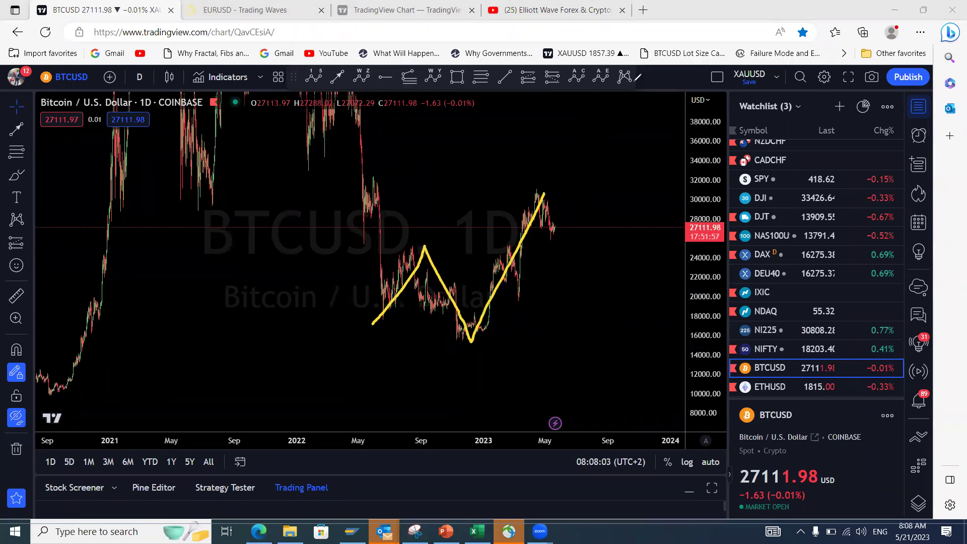
mouse_move(537, 190)
mouse_down()
mouse_move(568, 400)
mouse_move(636, 186)
mouse_up()
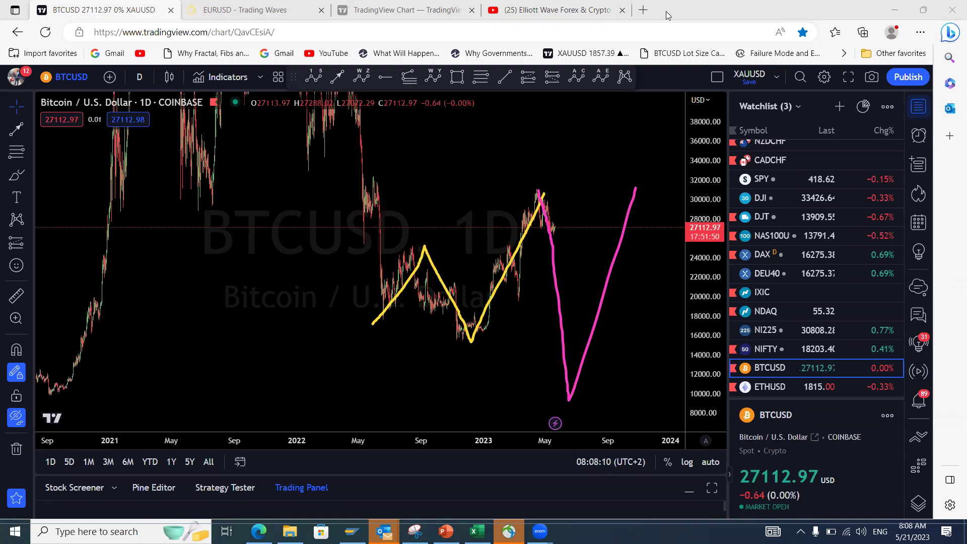
key(ctrl+z)
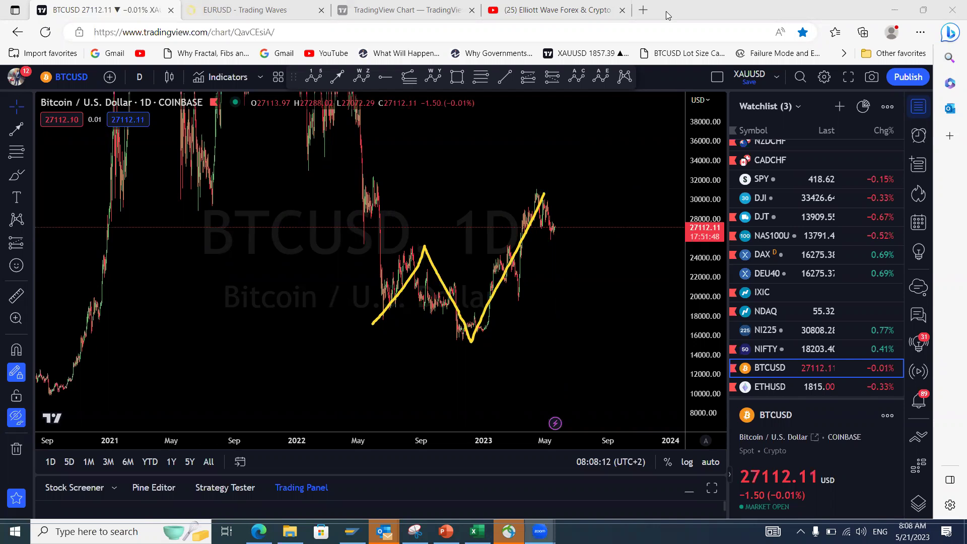
key(ctrl+z)
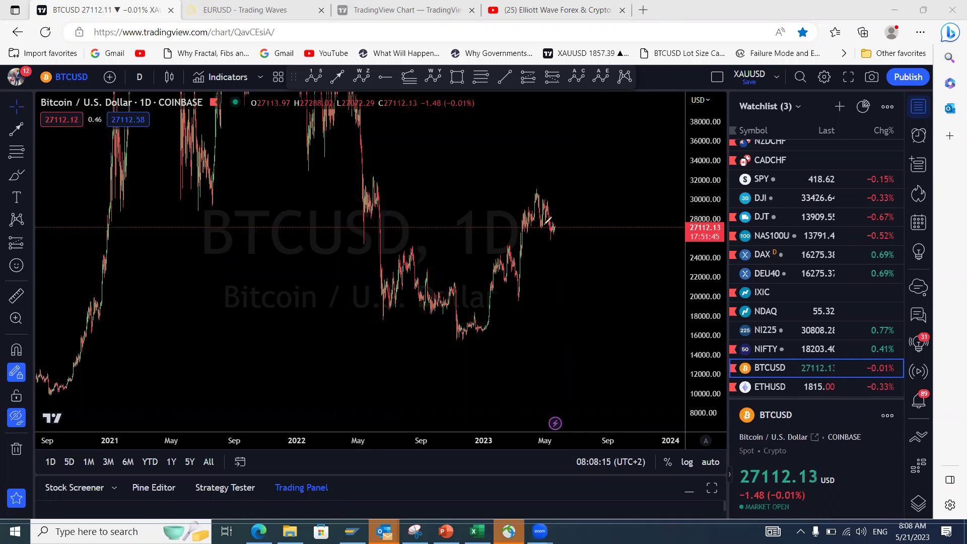
- Sketch BTCUSD's magenta correction and rally to about 34,800, the zigzag from the 2022 low and a drop to about 16,200, and clear the drawings
click(538, 192)
mouse_move(544, 216)
mouse_down()
mouse_move(558, 223)
mouse_move(555, 241)
mouse_move(578, 151)
mouse_up()
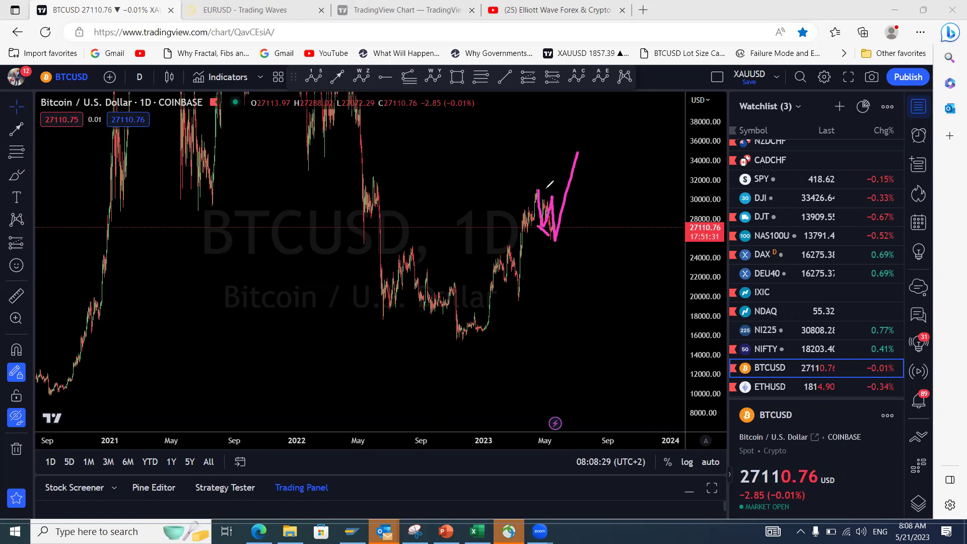
mouse_move(383, 317)
mouse_down()
mouse_move(418, 247)
mouse_move(517, 252)
mouse_move(544, 209)
mouse_up()
drag(566, 164, 583, 334)
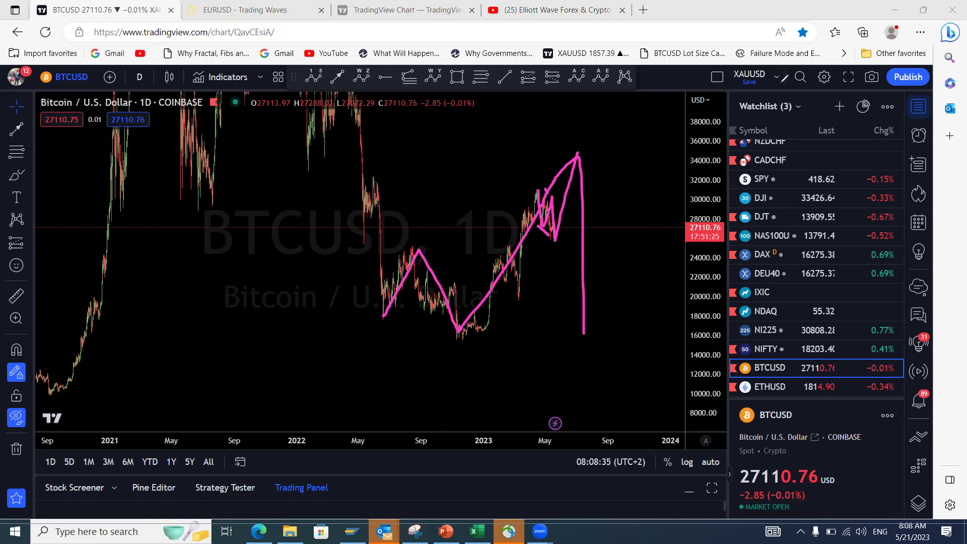
key(ctrl+z)
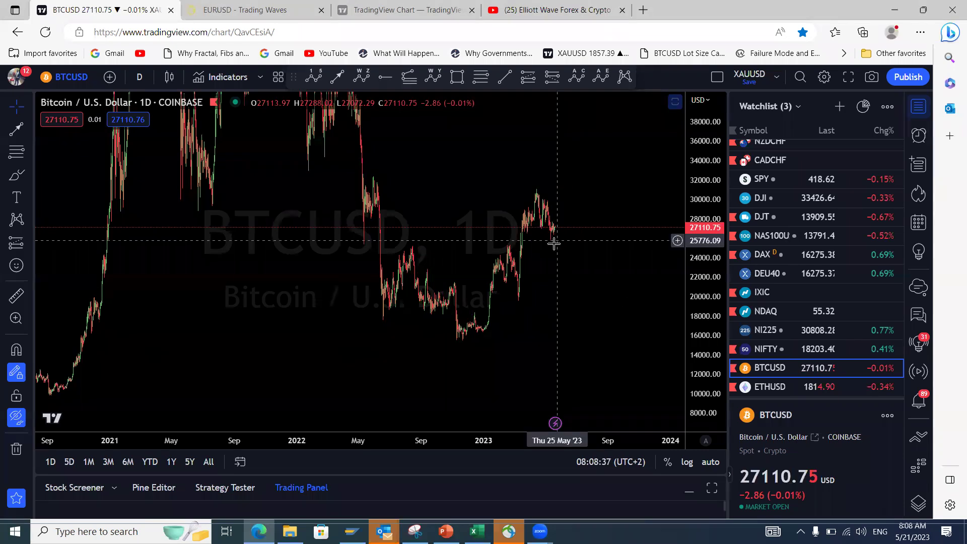
- Open ETHUSD and compress its price scale to show a wider price range
scroll(553, 247, down, 2)
scroll(553, 247, down, 3)
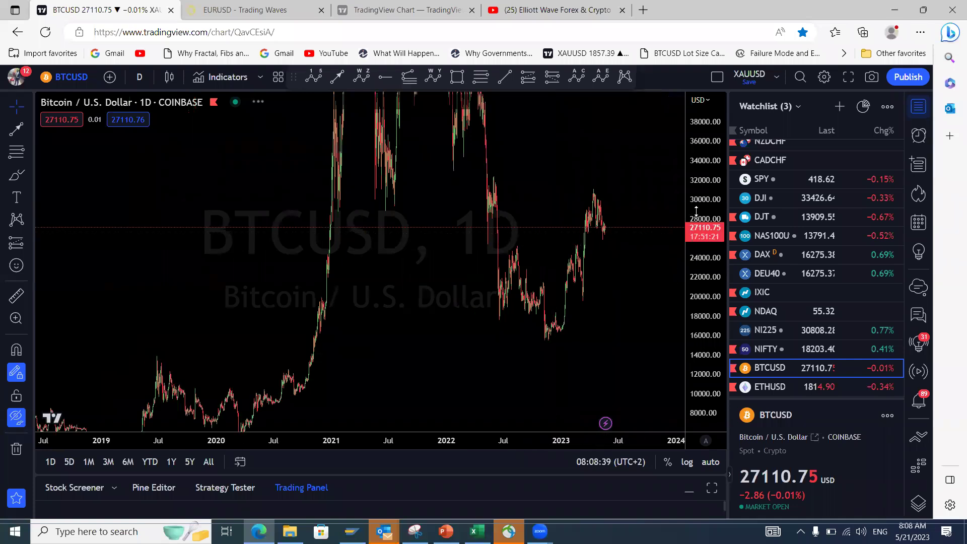
click(769, 388)
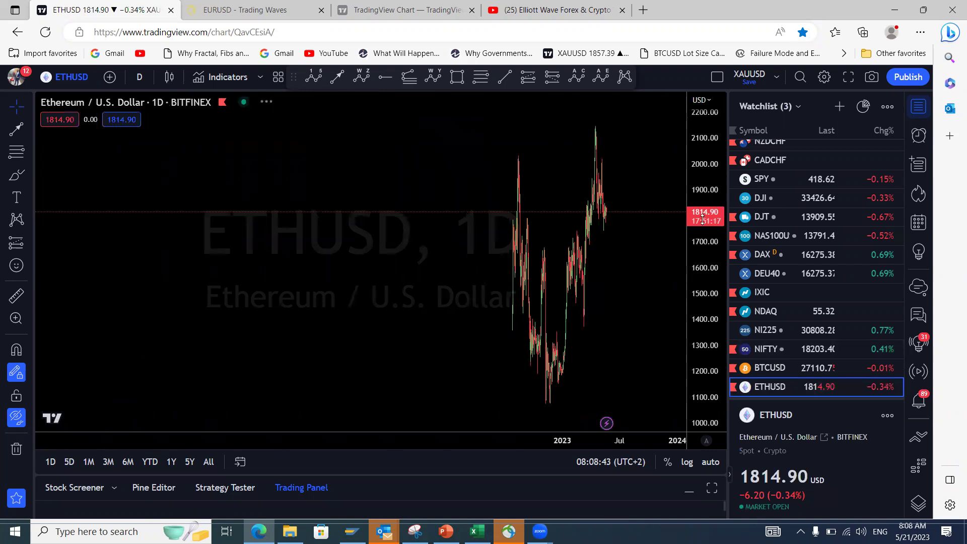
drag(702, 219, 700, 339)
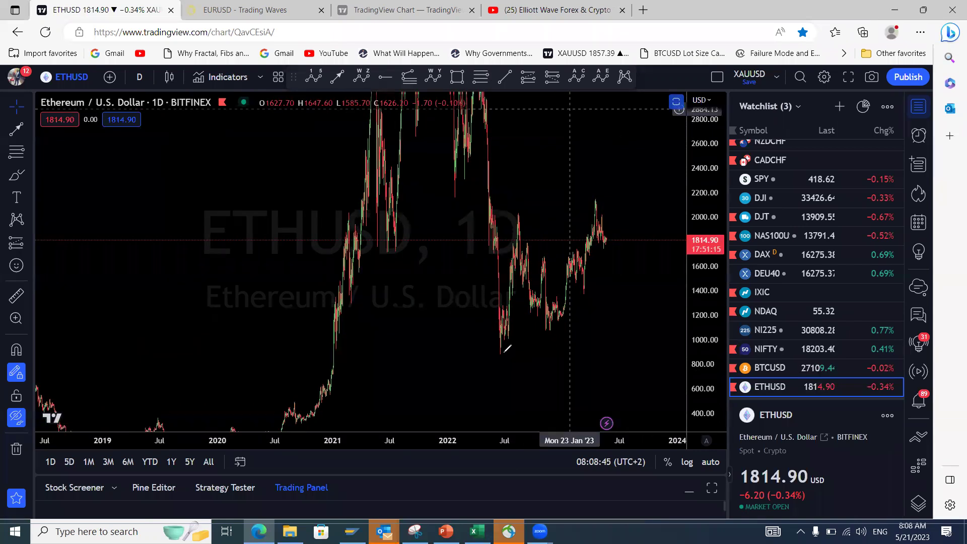
- Sketch ETHUSD's magenta zigzag from the June 2022 low to about 2,100, with short upper and lower boundary lines
mouse_move(501, 355)
mouse_down()
mouse_move(514, 245)
mouse_move(547, 338)
mouse_move(578, 204)
mouse_up()
drag(528, 227, 567, 203)
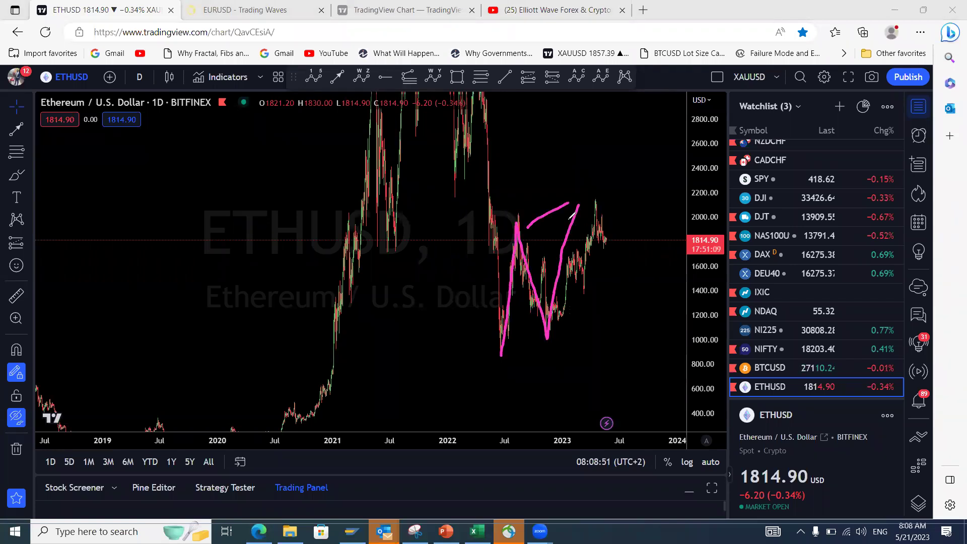
drag(510, 354, 548, 327)
- Sketch a magenta ETHUSD projection from the April 2023 high down to about 550 with a rebound, and undo it
mouse_move(596, 201)
mouse_down()
mouse_move(597, 228)
mouse_move(608, 244)
mouse_move(620, 241)
mouse_move(637, 392)
mouse_move(660, 292)
mouse_up()
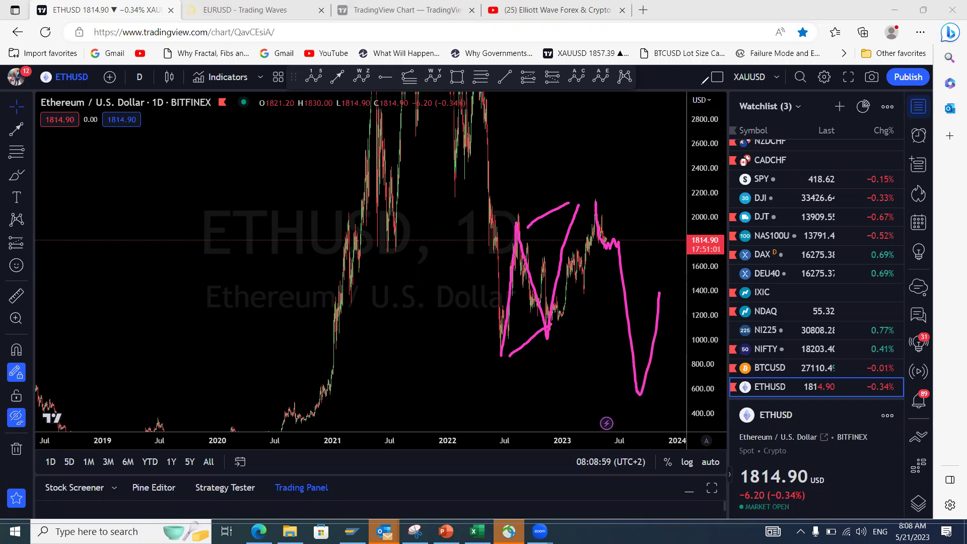
key(ctrl+z)
key(ctrl+z)
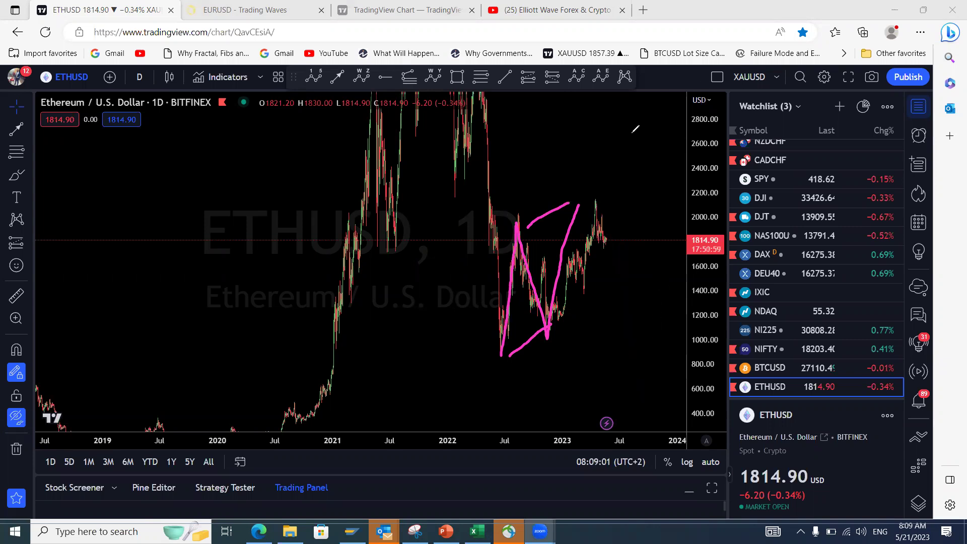
- Sketch ETHUSD's magenta correction to about 1,600 and rally to about 2,550, clear the drawings and compress the price scale
mouse_move(595, 202)
mouse_down()
mouse_move(602, 236)
mouse_move(616, 228)
mouse_move(619, 240)
mouse_move(637, 191)
mouse_up()
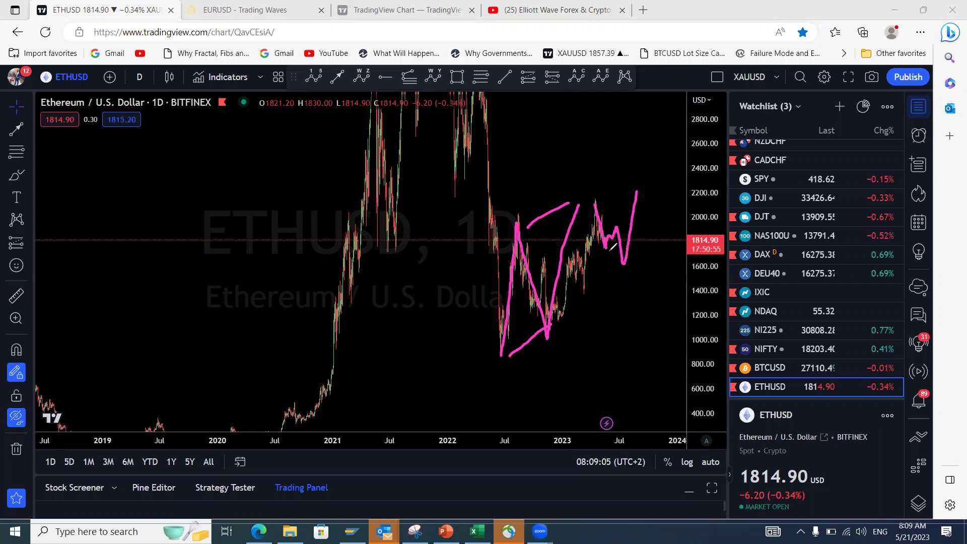
drag(612, 246, 595, 202)
drag(641, 181, 646, 145)
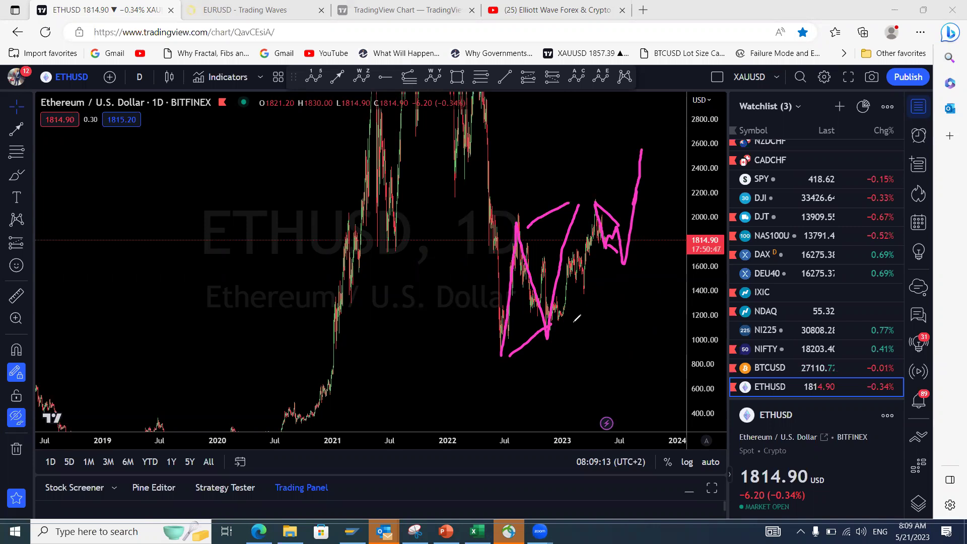
key(e)
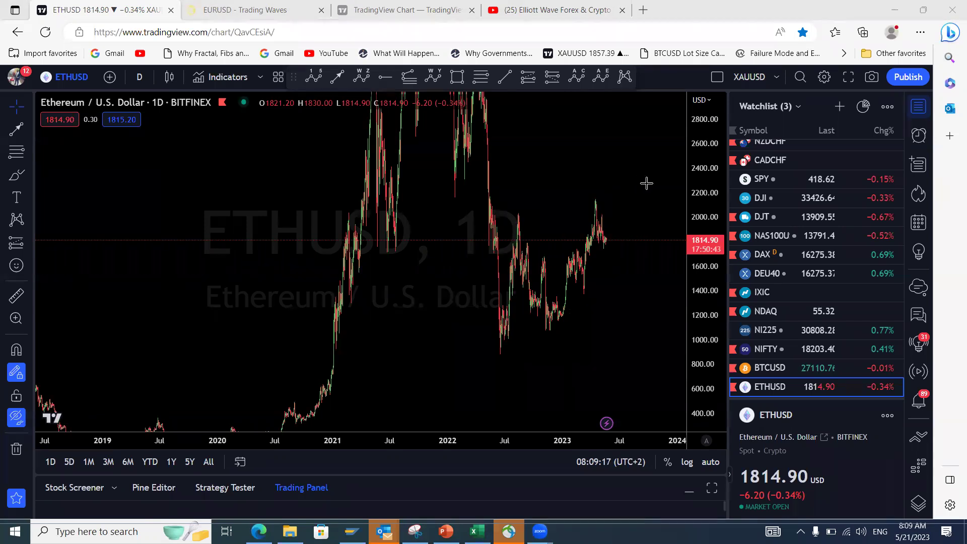
drag(689, 173, 692, 226)
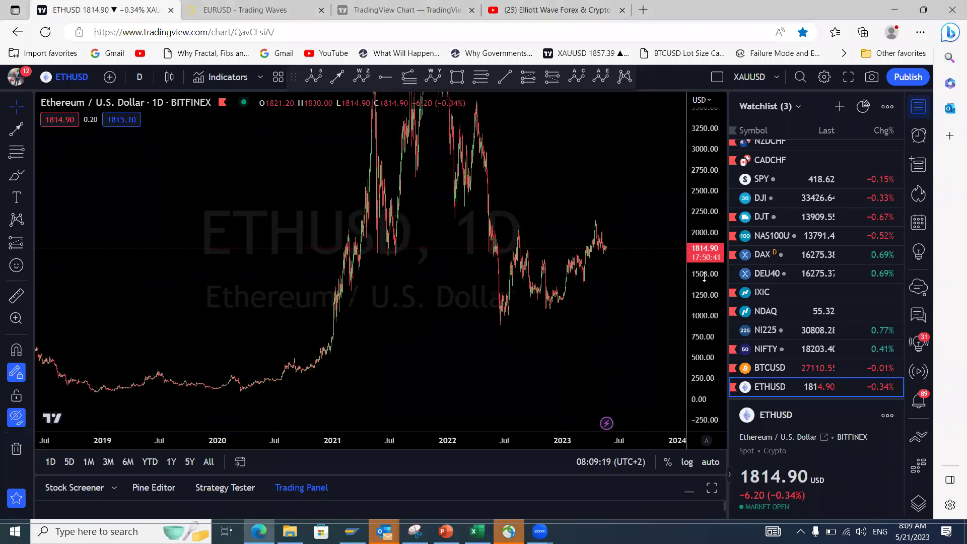
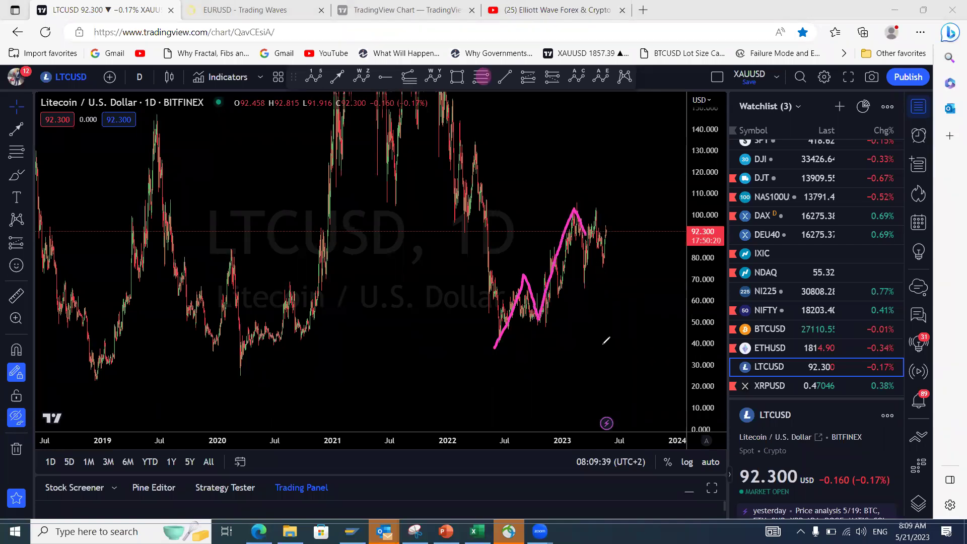
- Replace LTCUSD's last magenta decline with a red outline of the 2023 consolidation, and add a magenta rally to about 127
key(ctrl+z)
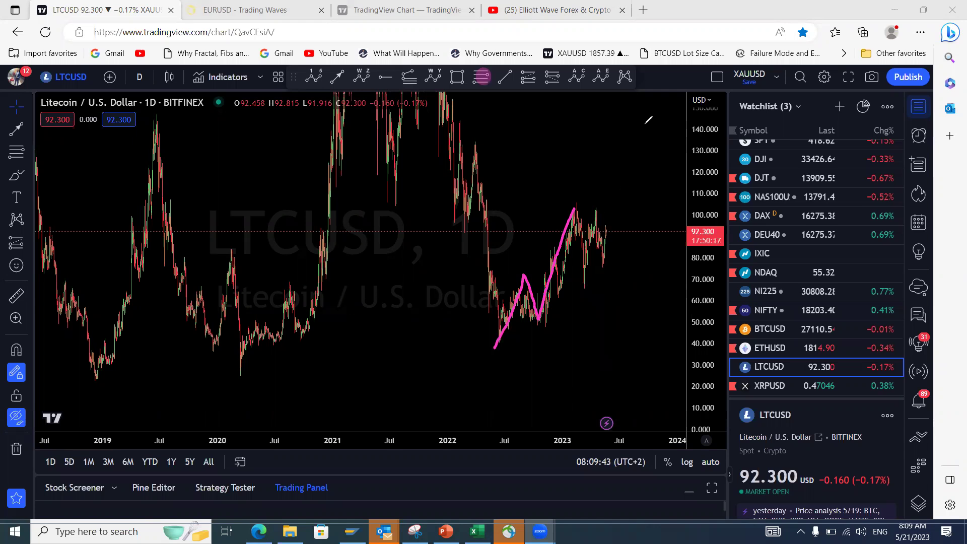
mouse_move(576, 209)
mouse_down()
mouse_move(597, 218)
mouse_move(606, 280)
mouse_up()
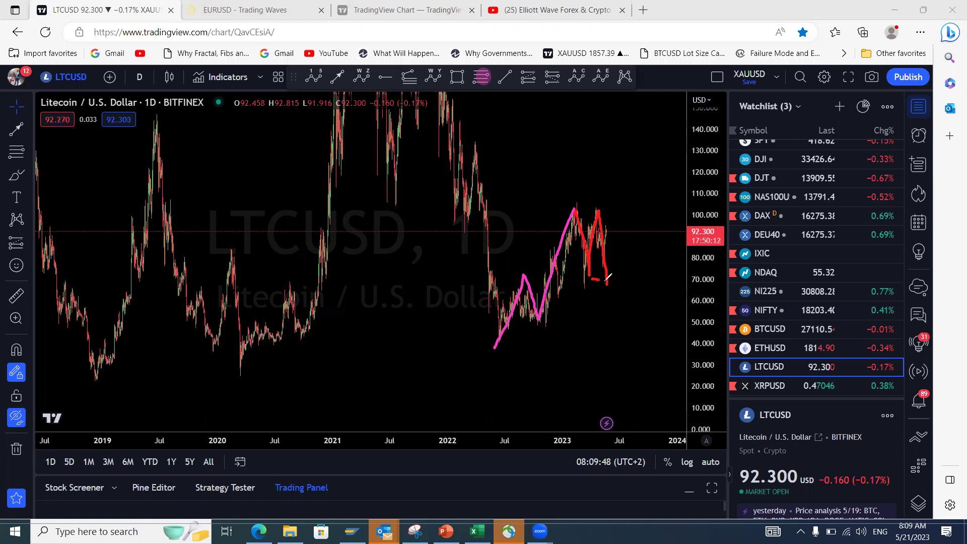
drag(577, 210, 597, 208)
drag(605, 286, 631, 156)
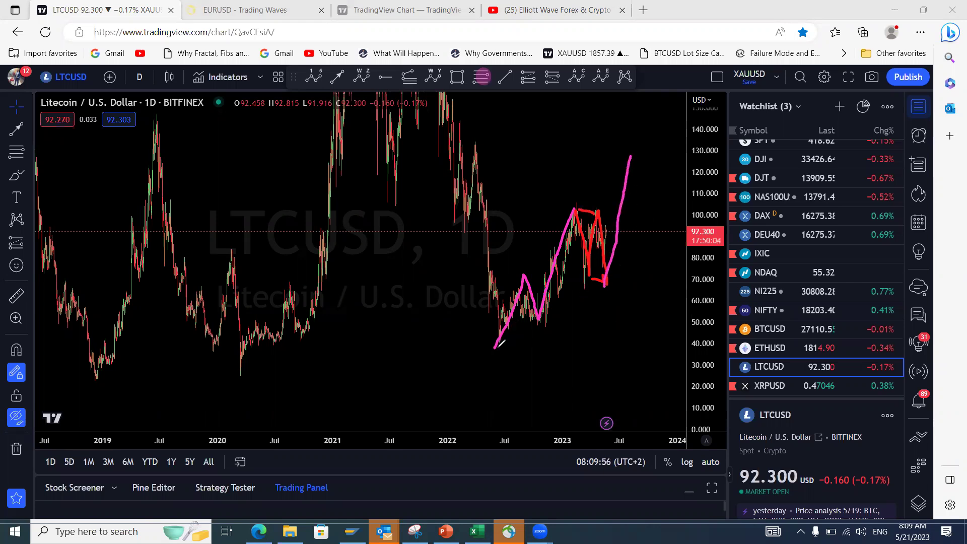
- Try a line from LTCUSD's 2022 low, and clear all of the chart's drawings
drag(497, 352, 551, 298)
key(ctrl+z)
key(ctrl+z)
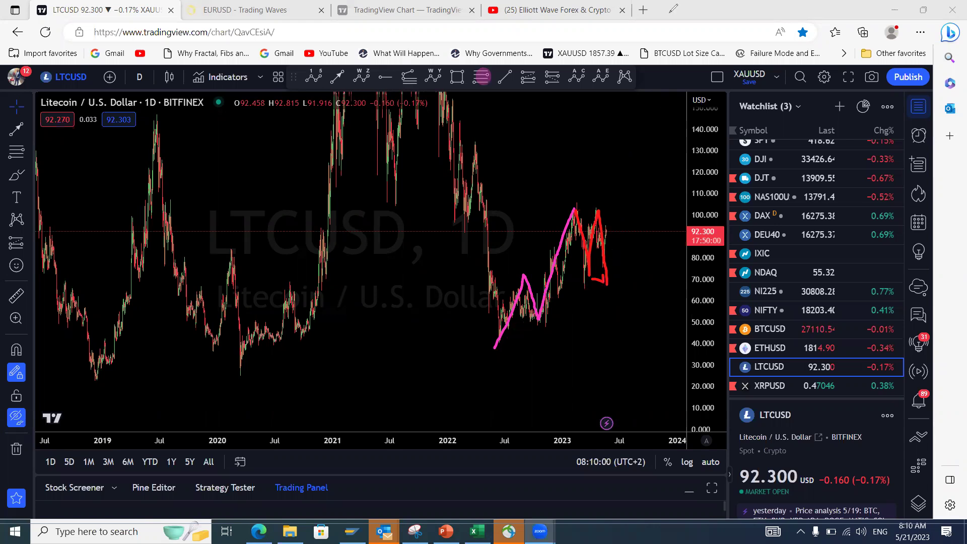
key(ctrl+z)
key(ctrl+z)
key(ctrl+z)
key(ctrl+z)
- Sketch LTCUSD's magenta zigzag inside a rising channel and a projection to about 104 and down to about 32, and clear the drawings
click(481, 76)
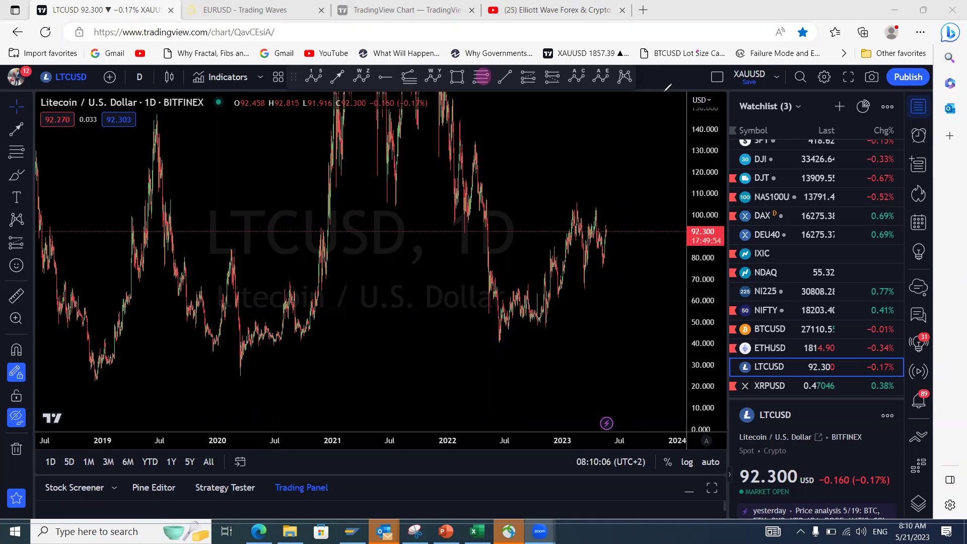
mouse_move(493, 348)
mouse_down()
mouse_move(525, 273)
mouse_move(533, 313)
mouse_move(585, 209)
mouse_up()
drag(492, 354, 624, 233)
drag(521, 276, 587, 209)
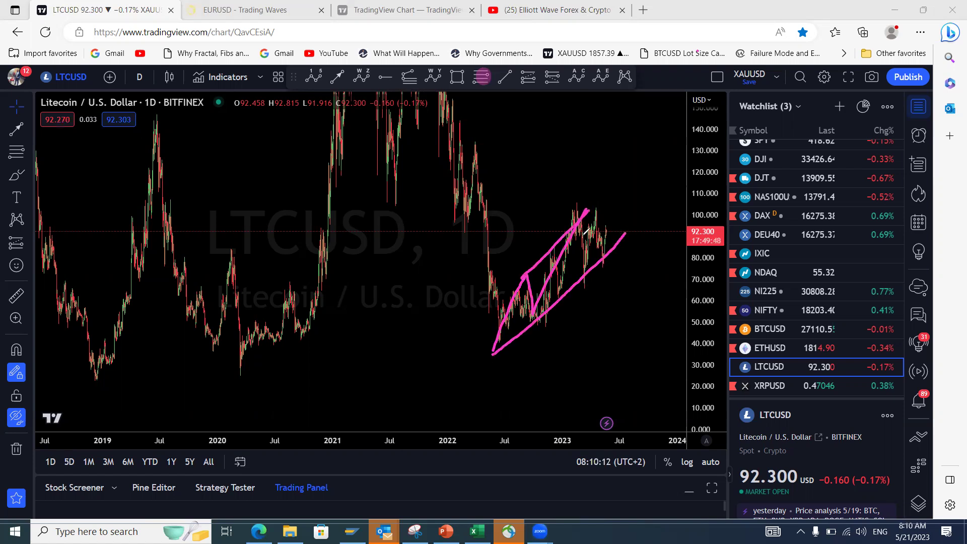
mouse_move(604, 249)
mouse_down()
mouse_move(632, 296)
mouse_move(633, 361)
mouse_up()
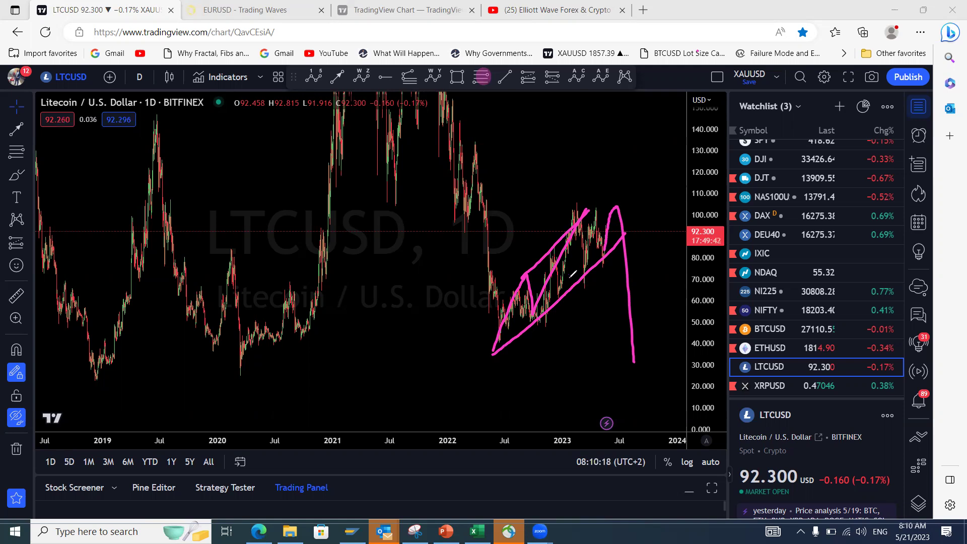
key(Escape)
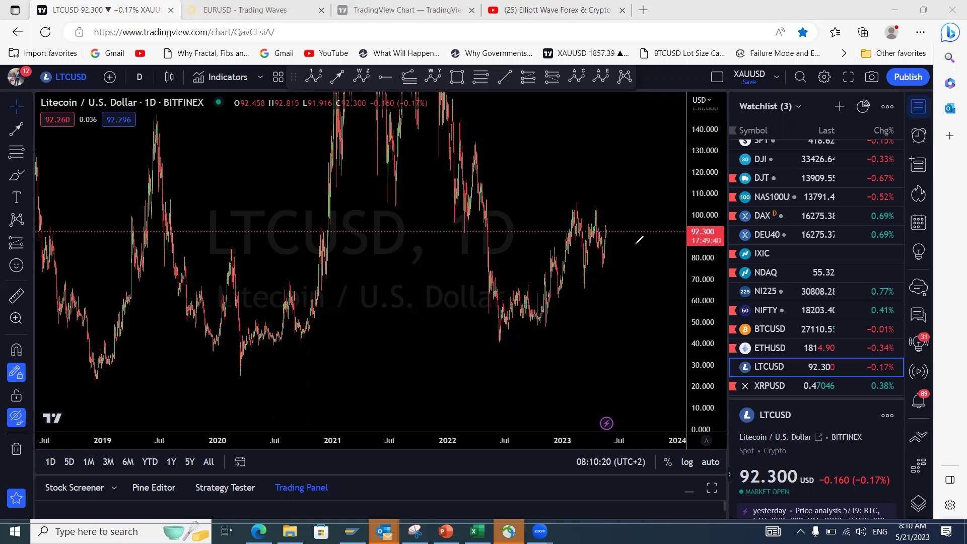
- Open XRPUSD with a wider price range and sketch a magenta zigzag from the mid-2022 low to about 0.58 with its boundary lines
click(780, 387)
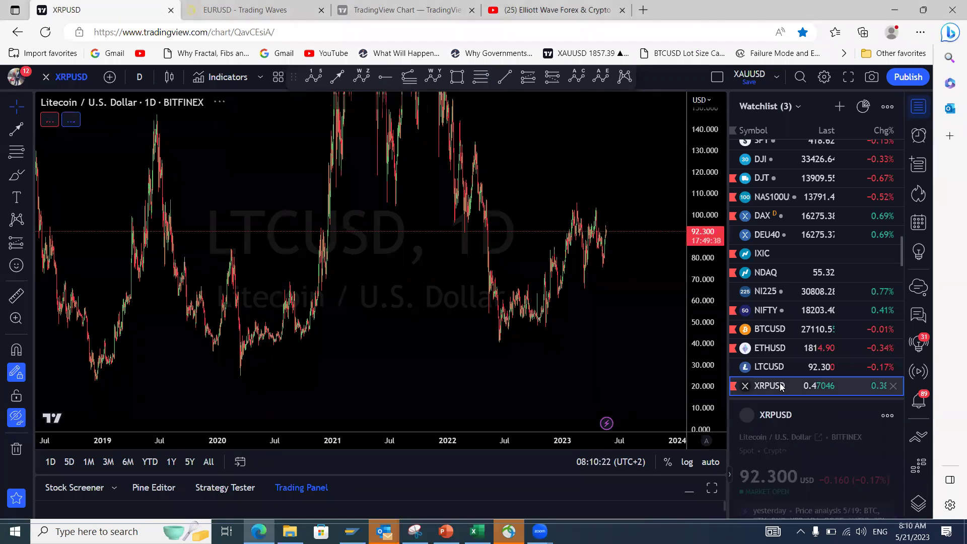
drag(703, 162, 705, 306)
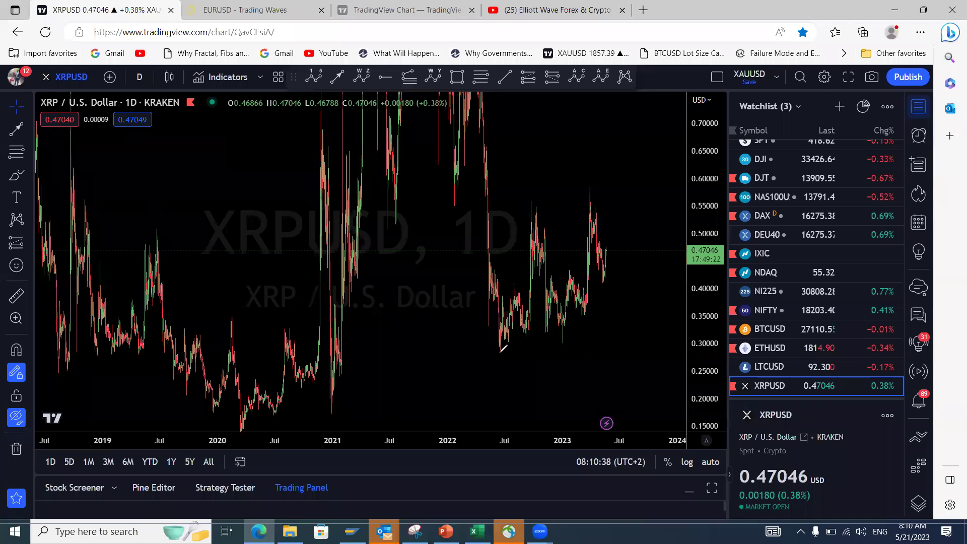
mouse_move(498, 352)
mouse_down()
mouse_move(543, 202)
mouse_move(558, 336)
mouse_move(600, 191)
mouse_up()
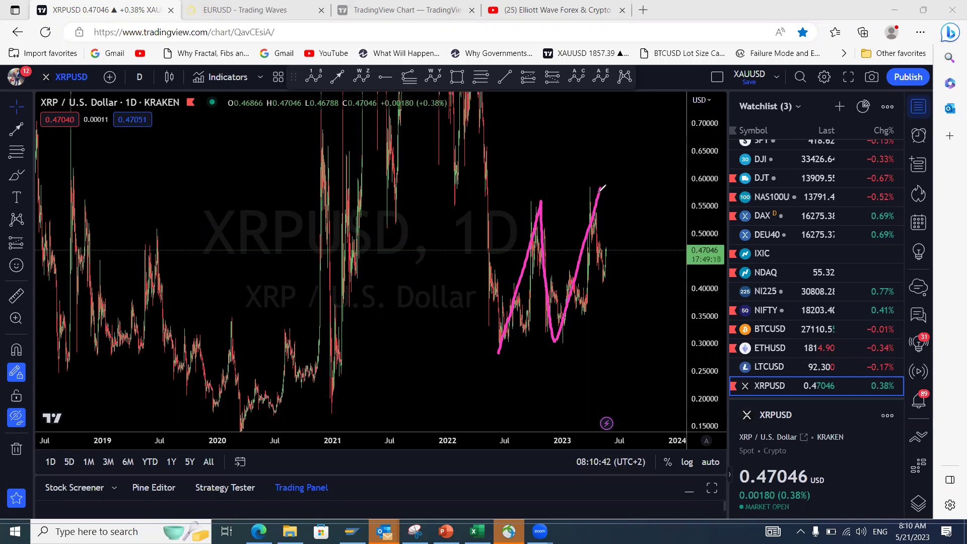
drag(541, 211, 590, 190)
drag(504, 349, 543, 338)
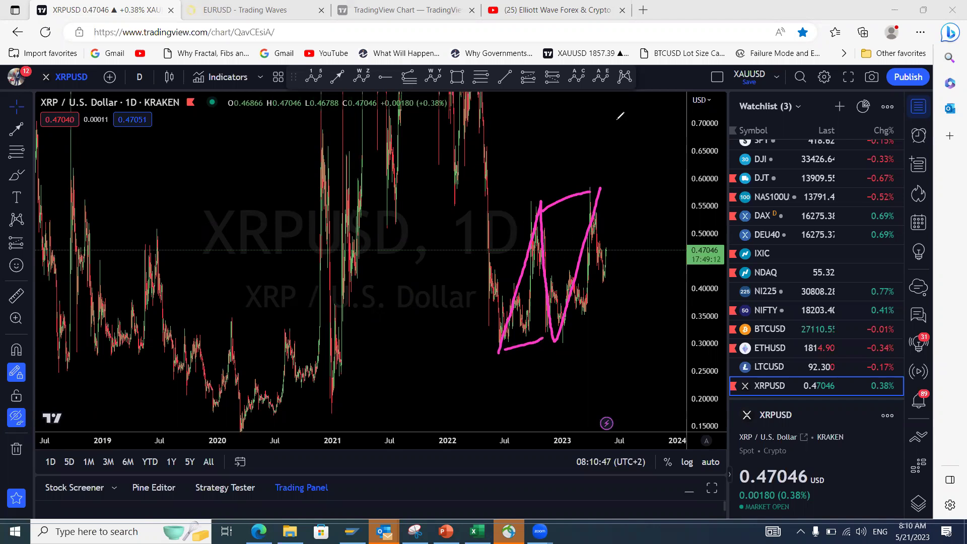
- Sketch a magenta XRPUSD decline from the 2023 high to about 0.33, and undo it
mouse_move(599, 186)
mouse_down()
mouse_move(603, 279)
mouse_move(623, 237)
mouse_move(623, 329)
mouse_up()
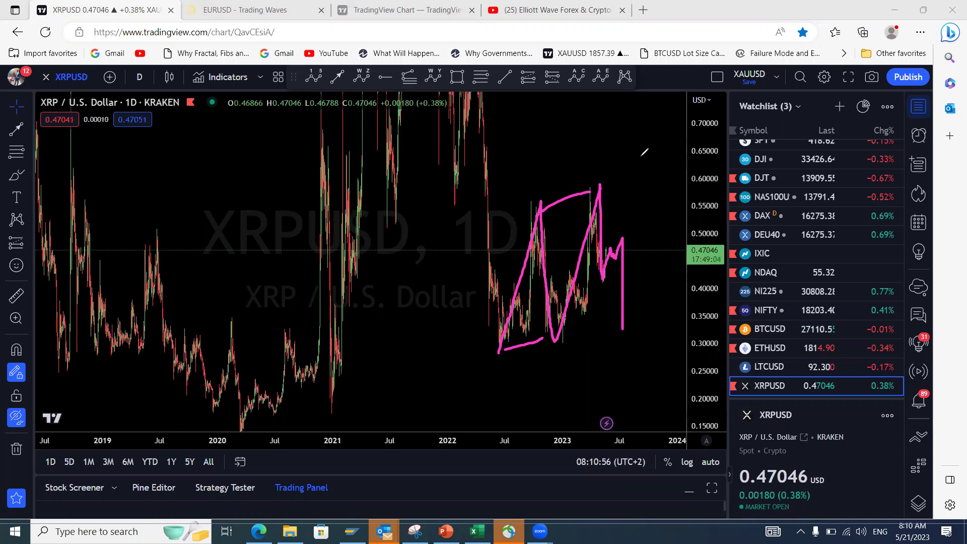
key(ctrl+z)
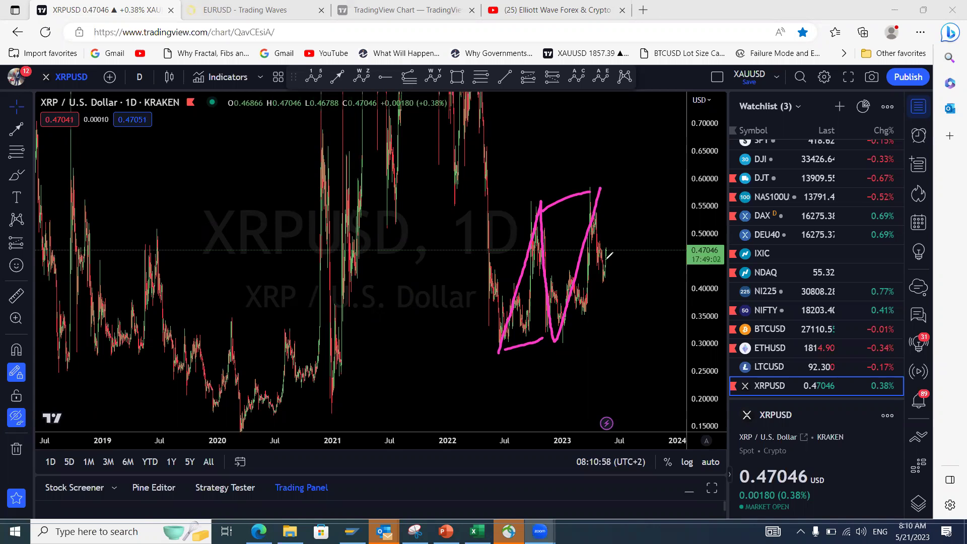
- Sketch a magenta XRPUSD rally from the current price to about 0.62, and clear the drawings
drag(606, 258, 627, 163)
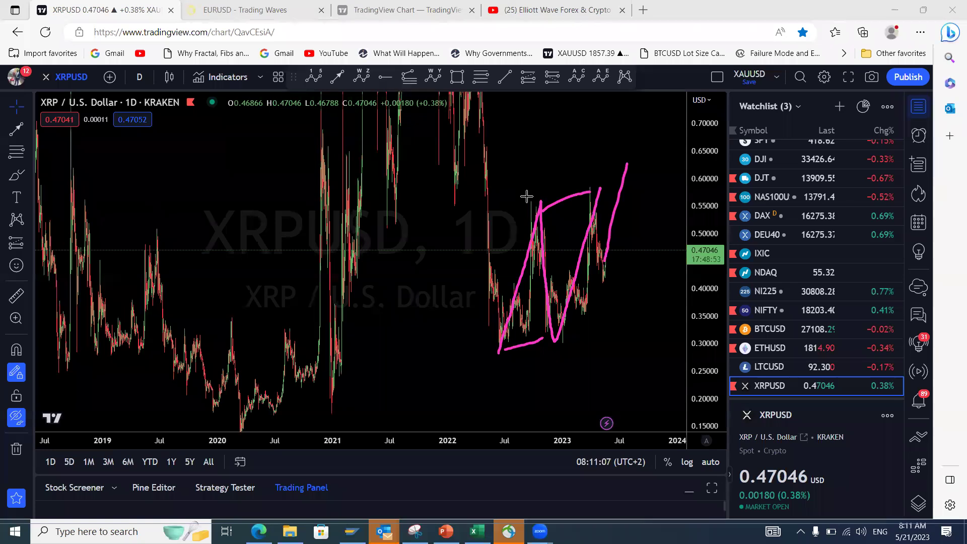
key(Escape)
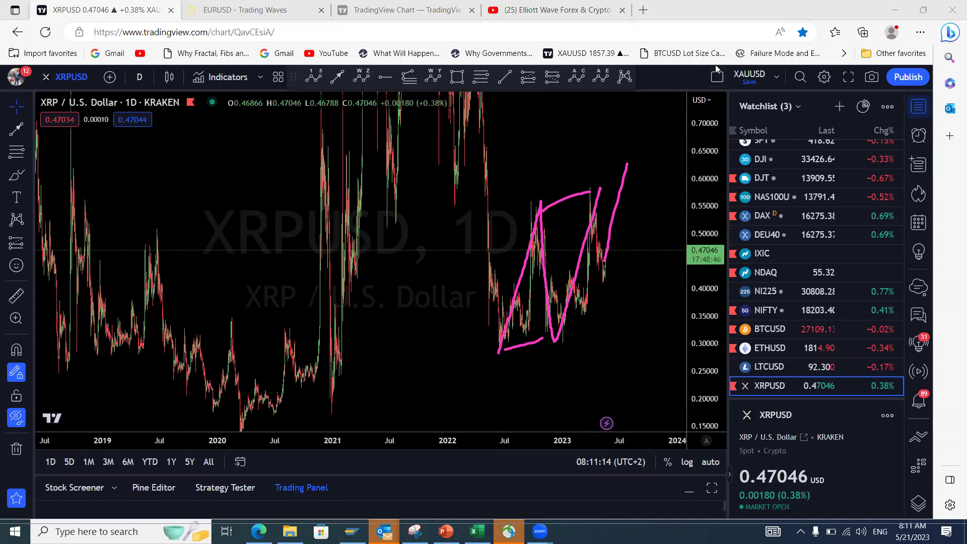
key(ctrl+z)
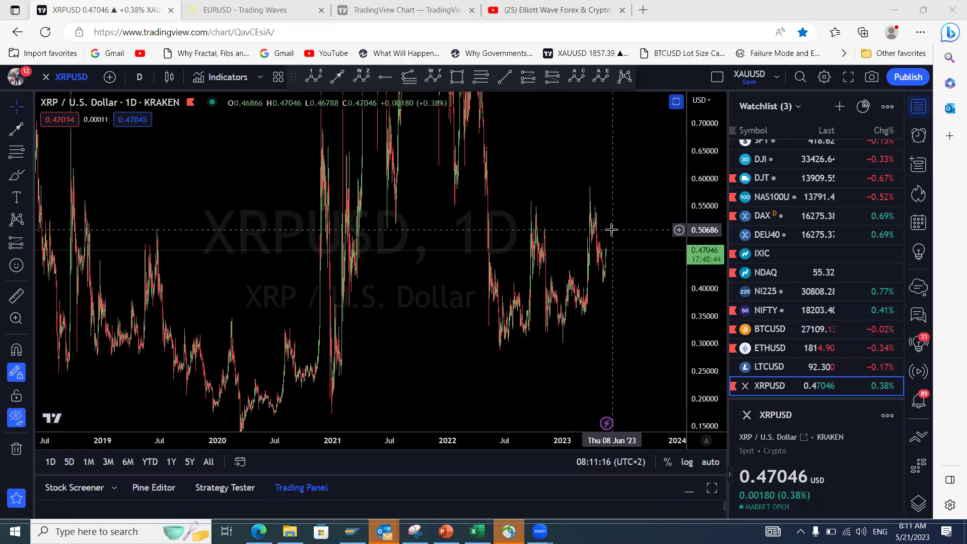